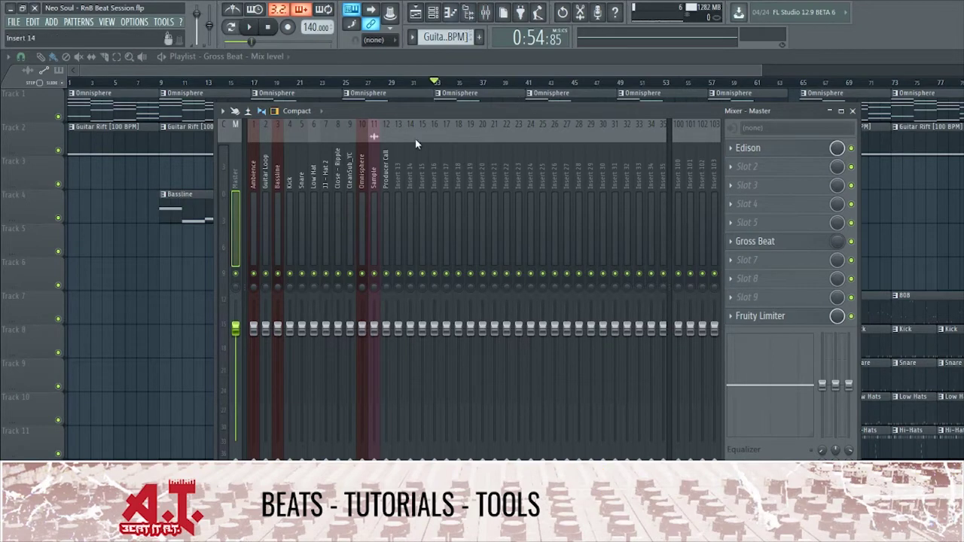
Move the Kick mixer track one insert over so that it sits after the Snare track.
left_click(253, 243)
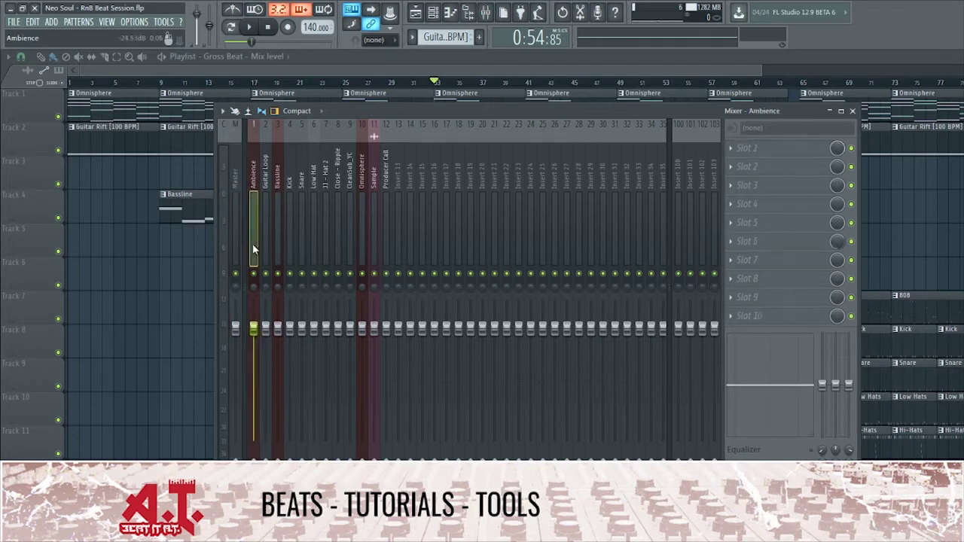
left_click(277, 226)
left_click(299, 199)
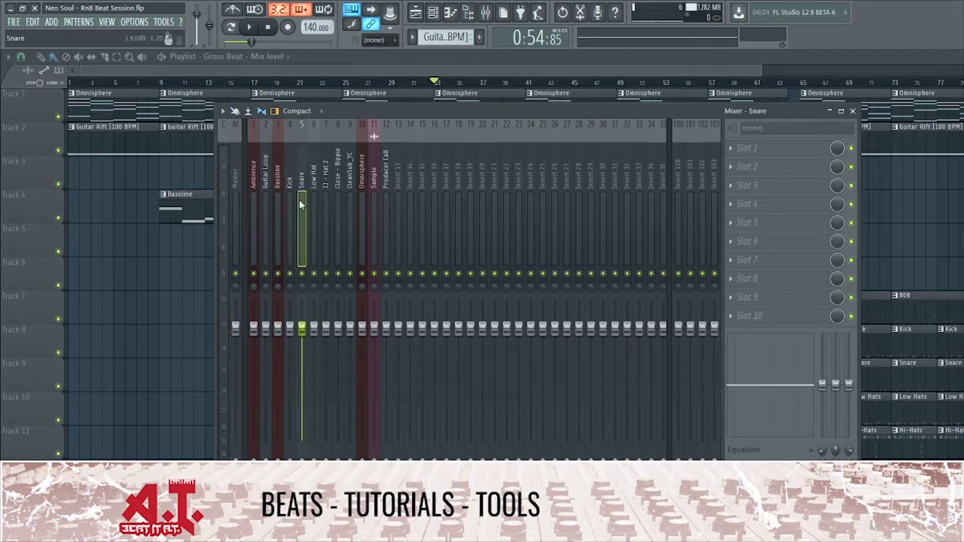
left_click(294, 204)
key("alt+Right")
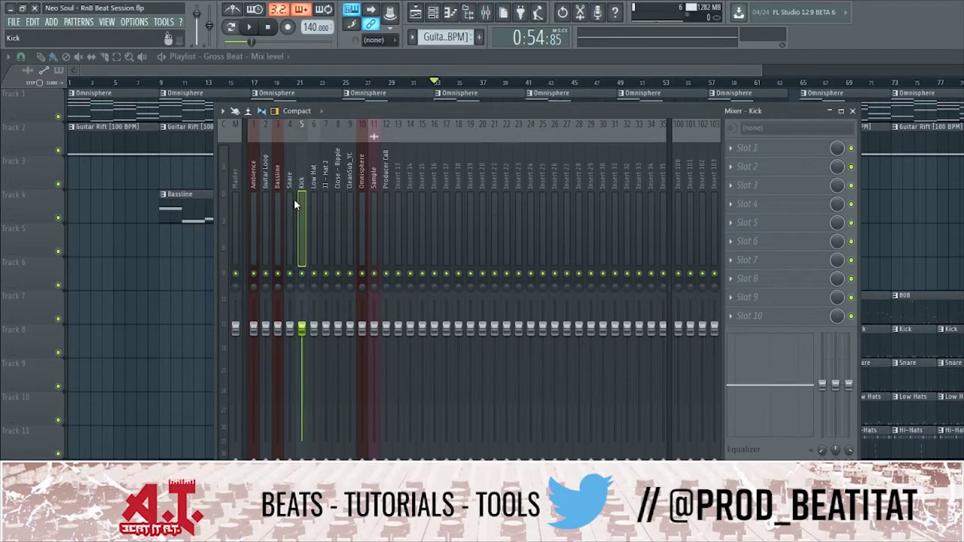
Move the Omnisphere track forward in the mixer to insert 4, directly after the Bassline track.
key("Right")
key("Right")
key("Right")
key("Right")
key("Right")
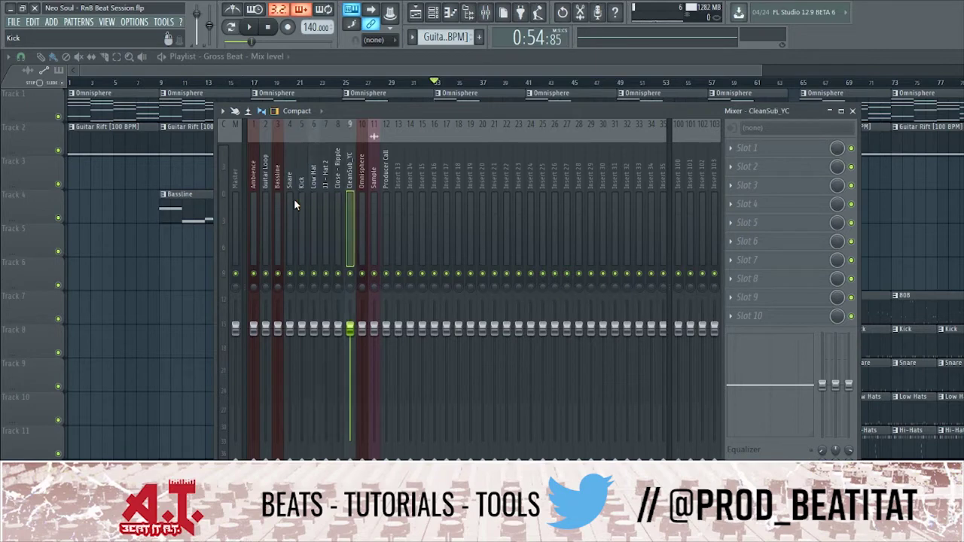
key("alt+Left")
key("alt+Left")
key("alt+Left")
key("alt+Left")
key("alt+Left")
key("alt+Left")
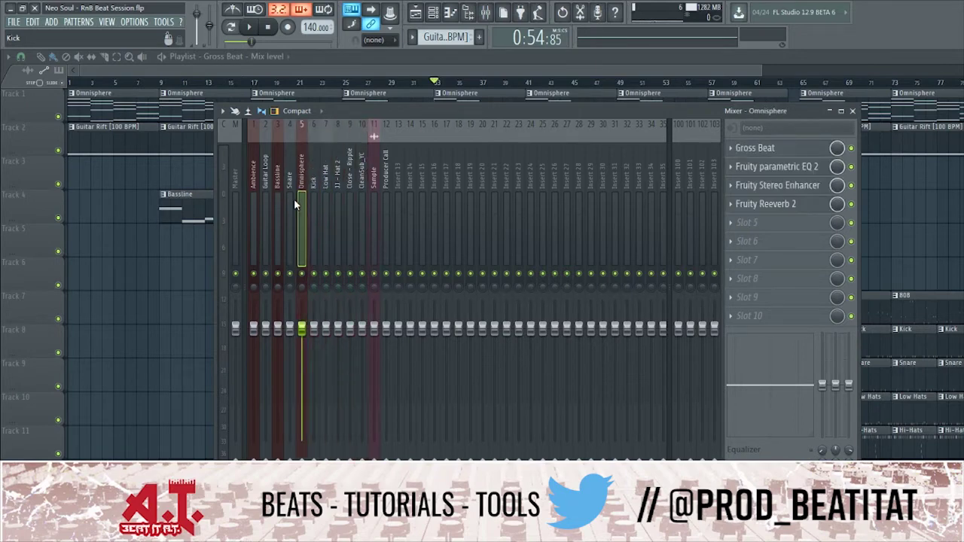
Move the Sample track forward in the mixer to insert 5, directly after the Omnisphere track.
key("Right")
key("Right")
key("Right")
key("Right")
key("Right")
key("Right")
key("Right")
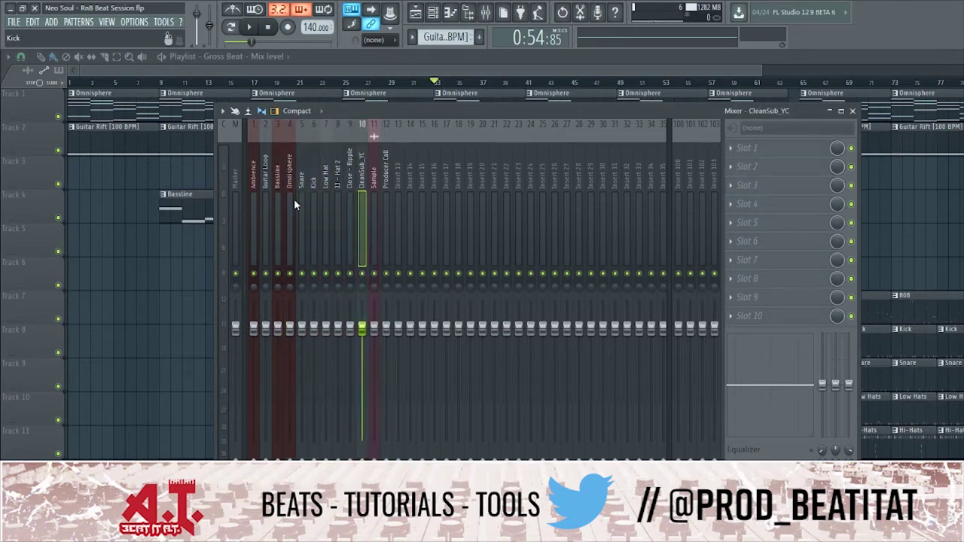
key("alt+Left")
key("alt+Left")
key("alt+Left")
key("alt+Left")
key("alt+Left")
key("alt+Left")
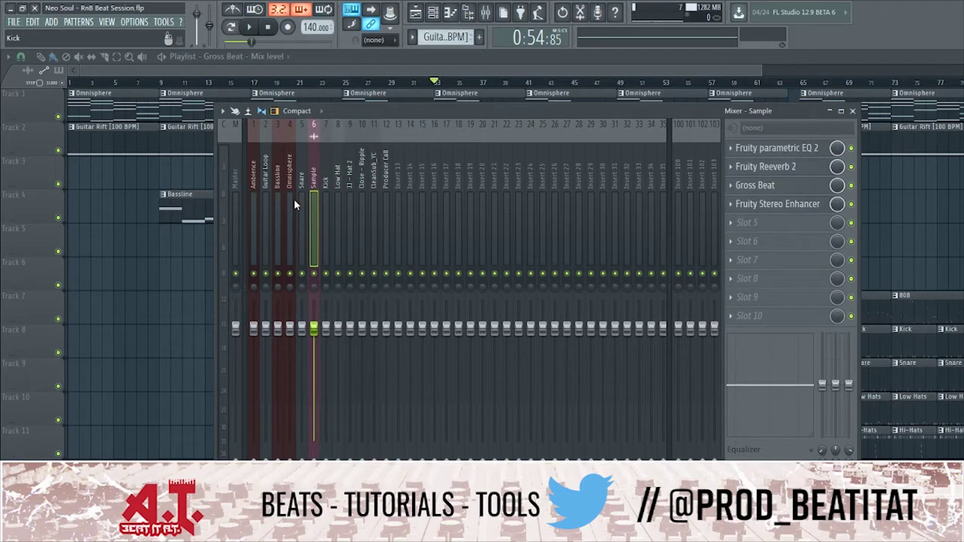
Select mixer inserts 1 to 5, Ambience through Sample, and lower their volume together to 70% (-7.3 dB).
left_click(387, 188)
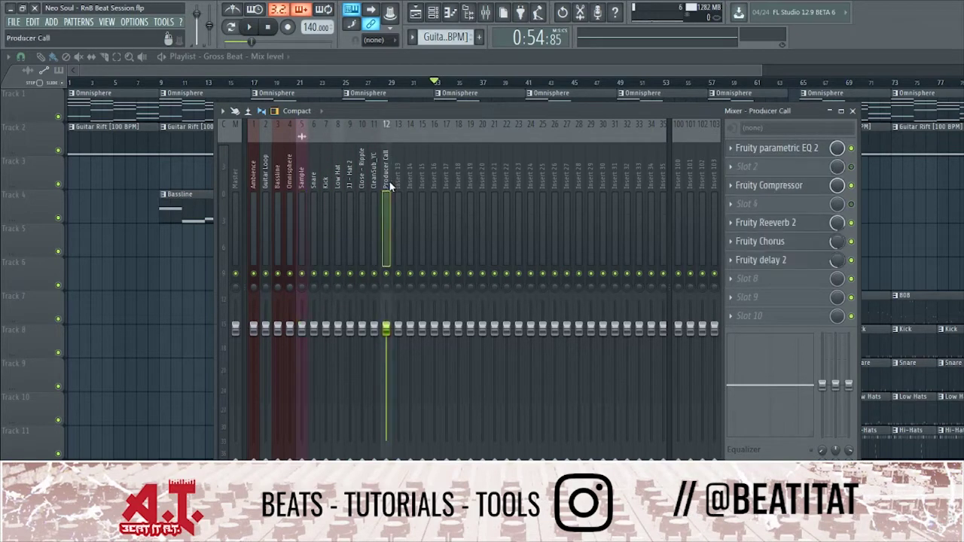
left_click_drag(300, 219, 251, 218)
left_click_drag(290, 328, 290, 363)
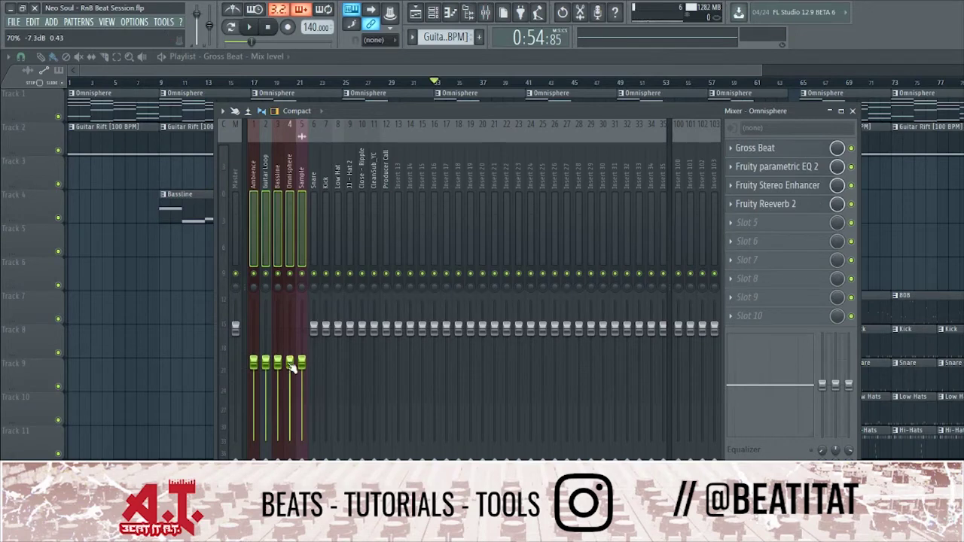
Bypass the Fruity parametric EQ 2 and Fruity Stereo Enhancer effects on the Omnisphere track.
left_click(313, 194)
left_click(303, 180)
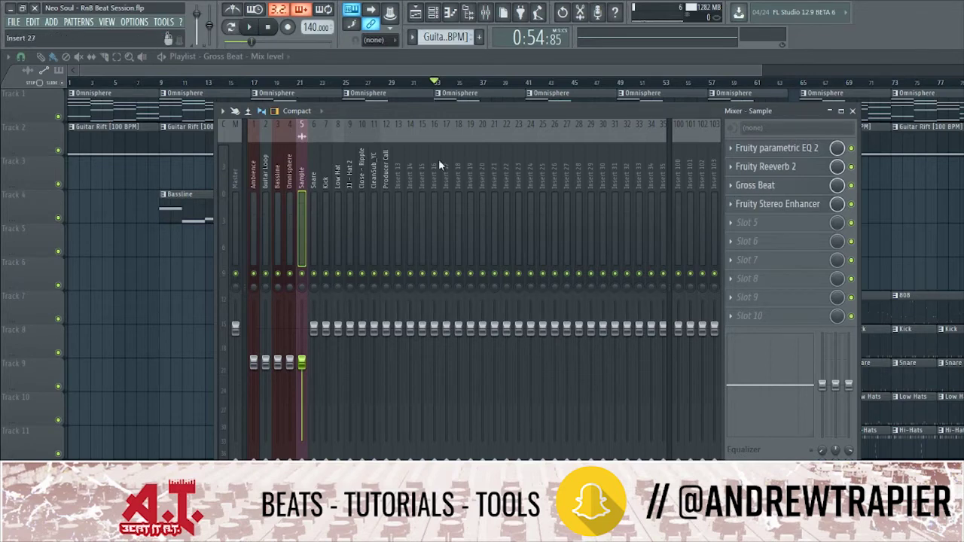
left_click(287, 184)
key("Left")
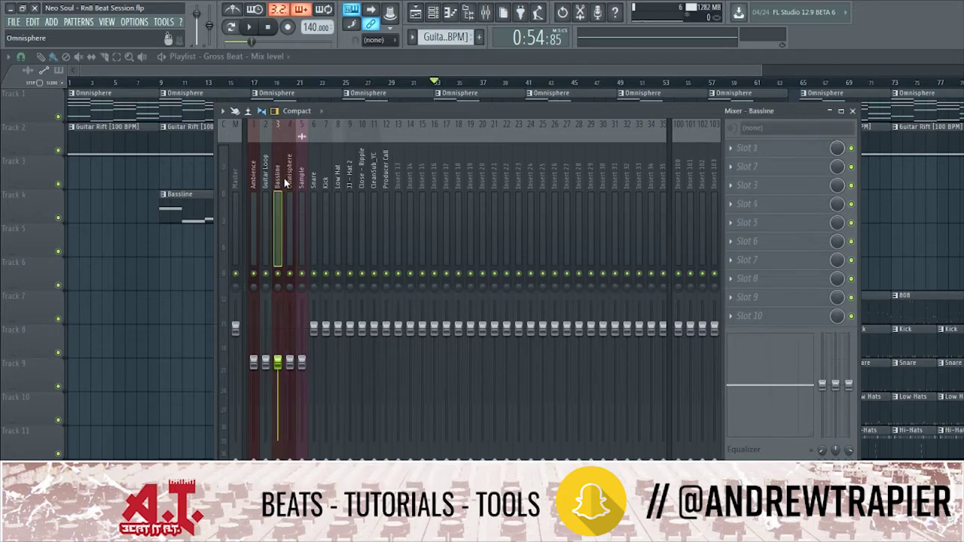
key("Right")
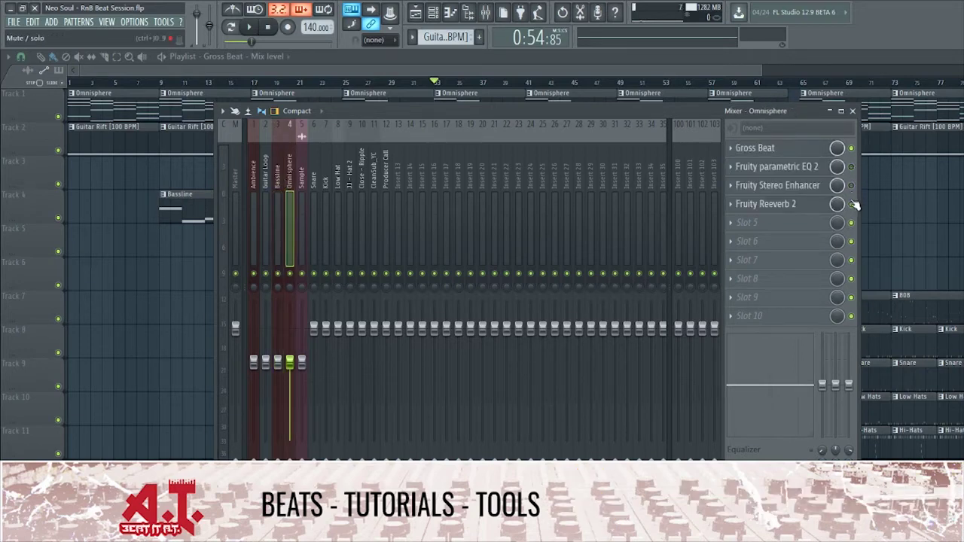
Bypass Fruity parametric EQ 2, Fruity Reeverb 2 and iZotope Vinyl on the Guitar Loop track, leaving Gross Beat active.
left_click(279, 179)
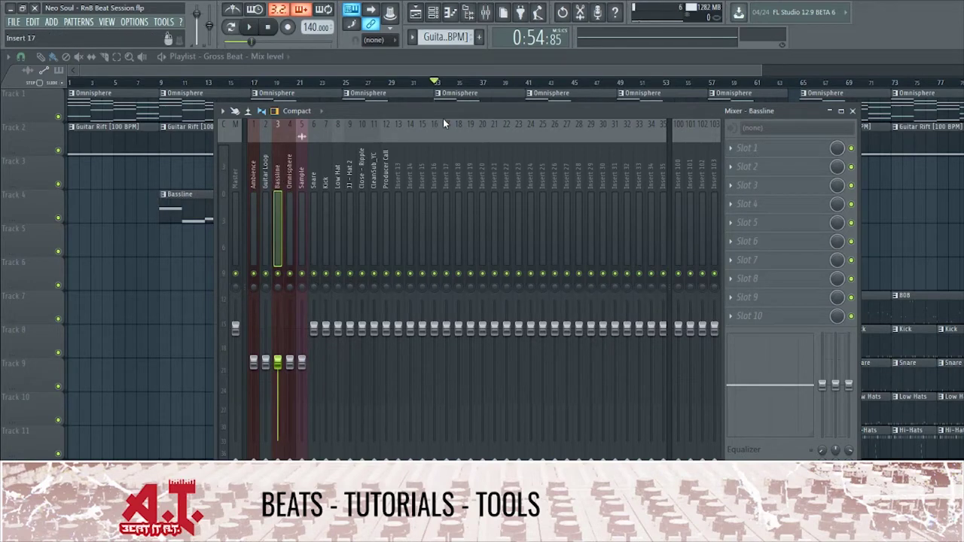
key("Left")
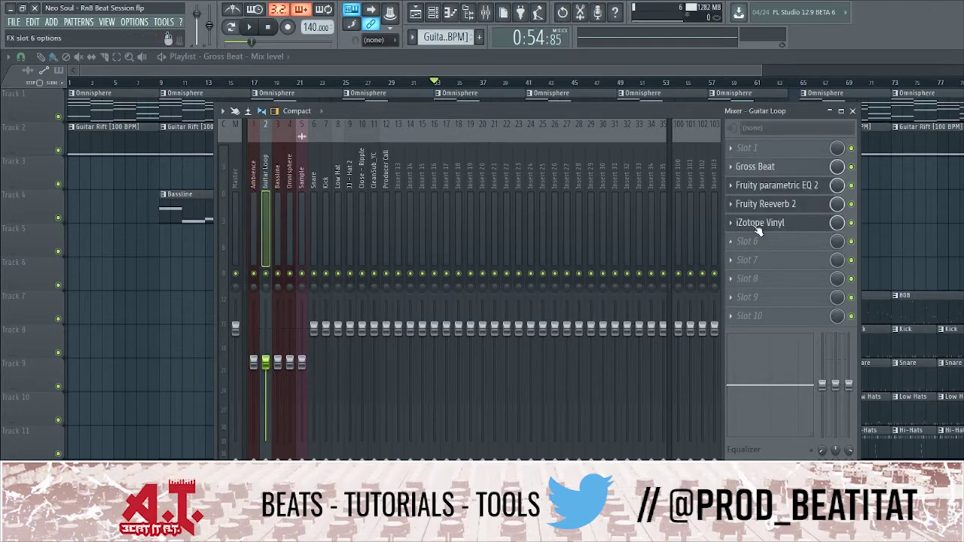
left_click(851, 222)
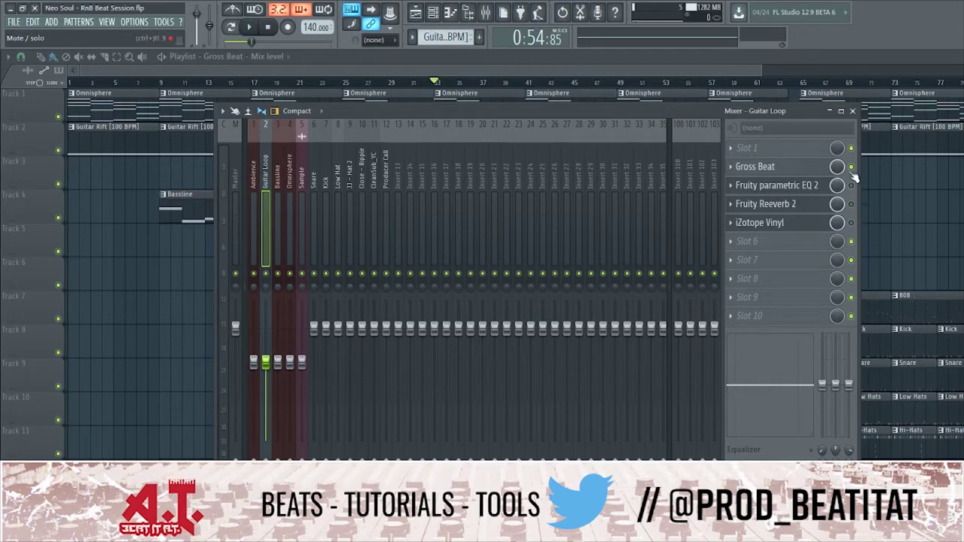
left_click(256, 197)
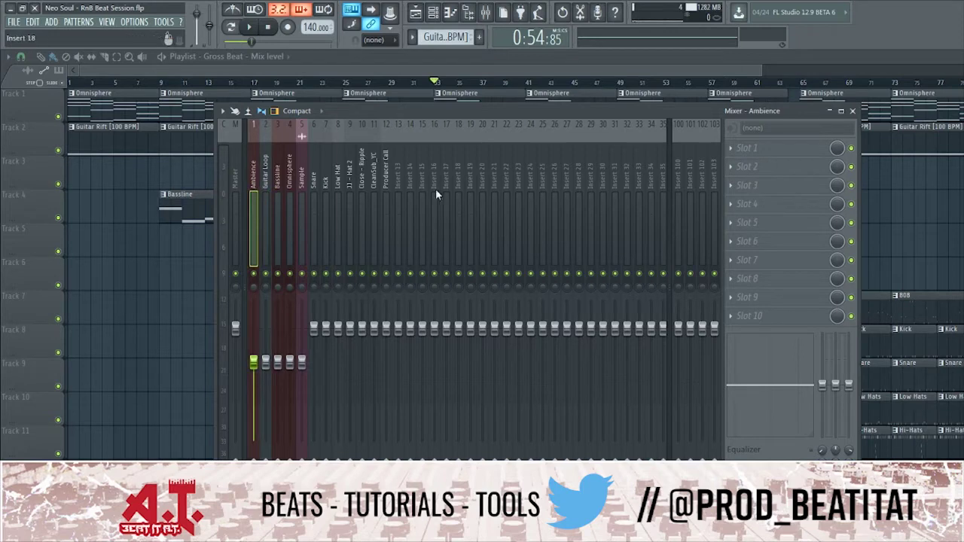
Go through the mixer tracks from Sample to Producer Call and examine their effect slots.
left_click(373, 197)
key("Right")
key("Left")
key("Left")
key("Left")
key("Left")
key("Left")
key("Left")
key("Left")
key("Right")
key("Right")
key("Right")
key("Right")
key("Right")
key("Right")
key("Right")
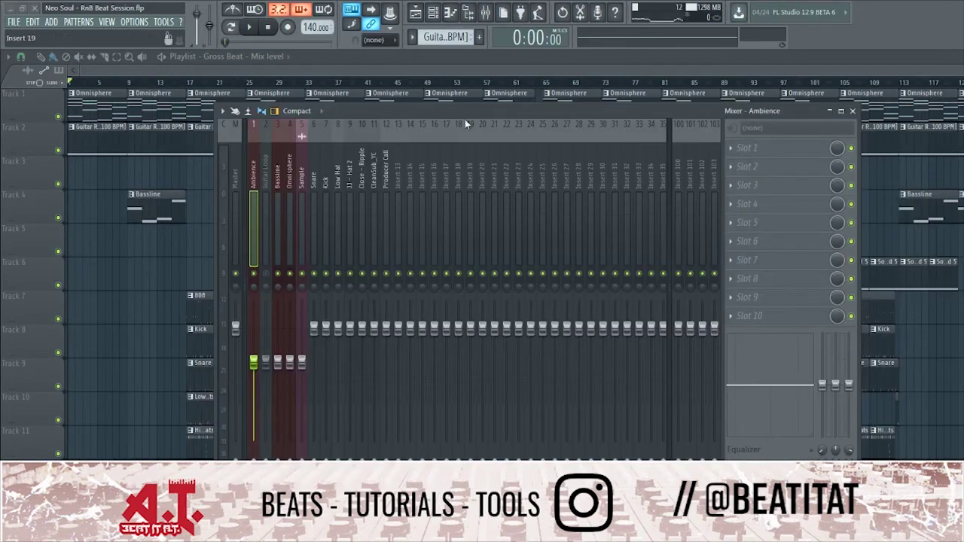
Load Fruity parametric EQ 2 into the Ambience track's first effect slot and briefly audition the song.
left_click(262, 184)
left_click(253, 197)
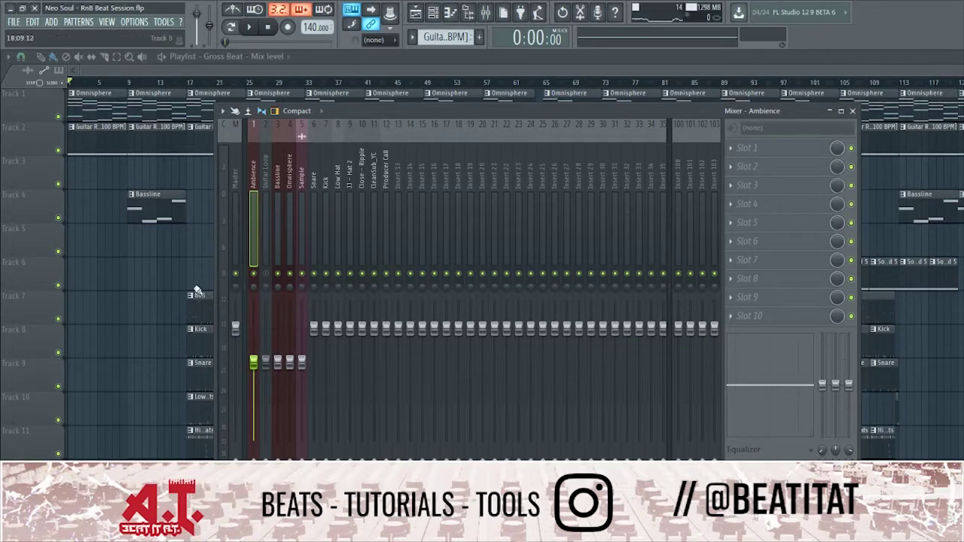
left_click(746, 148)
left_click(580, 263)
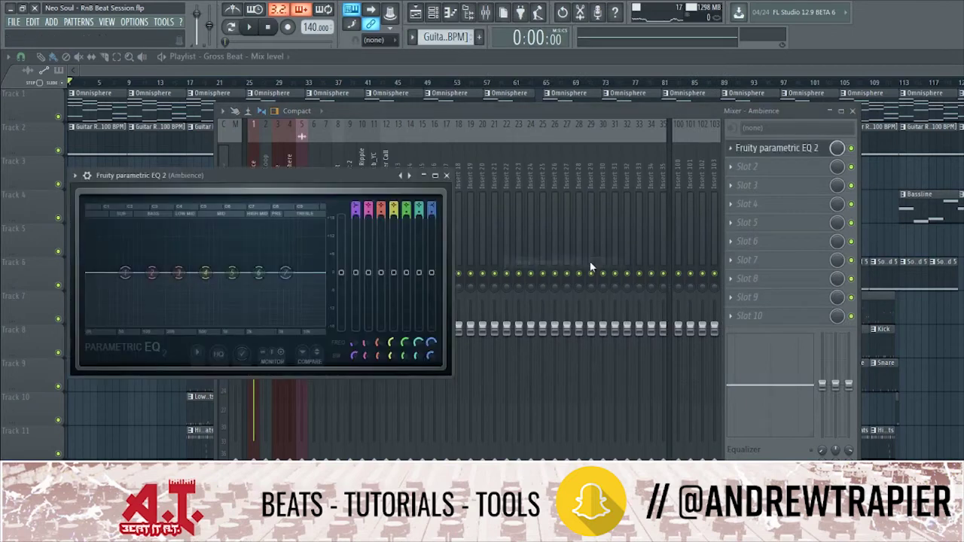
left_click_drag(245, 193, 615, 192)
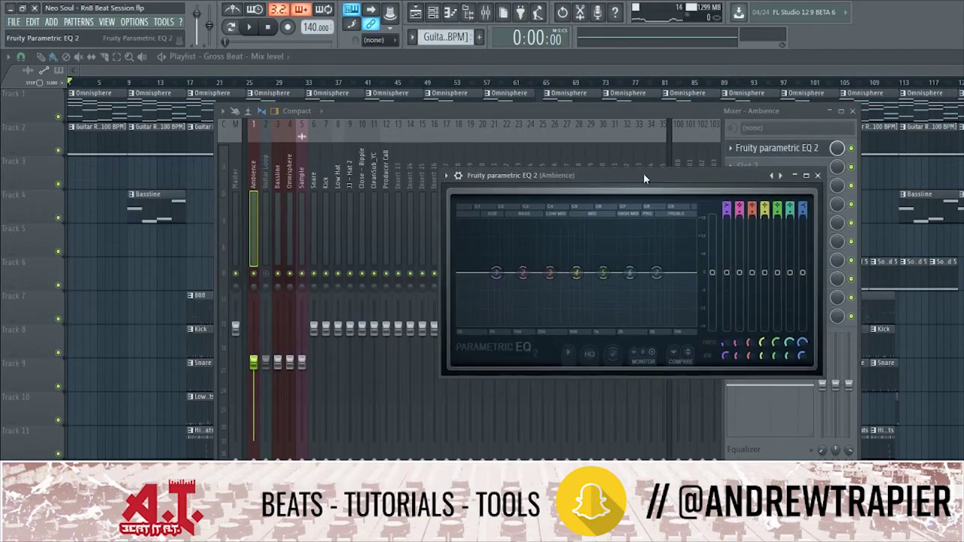
key("space")
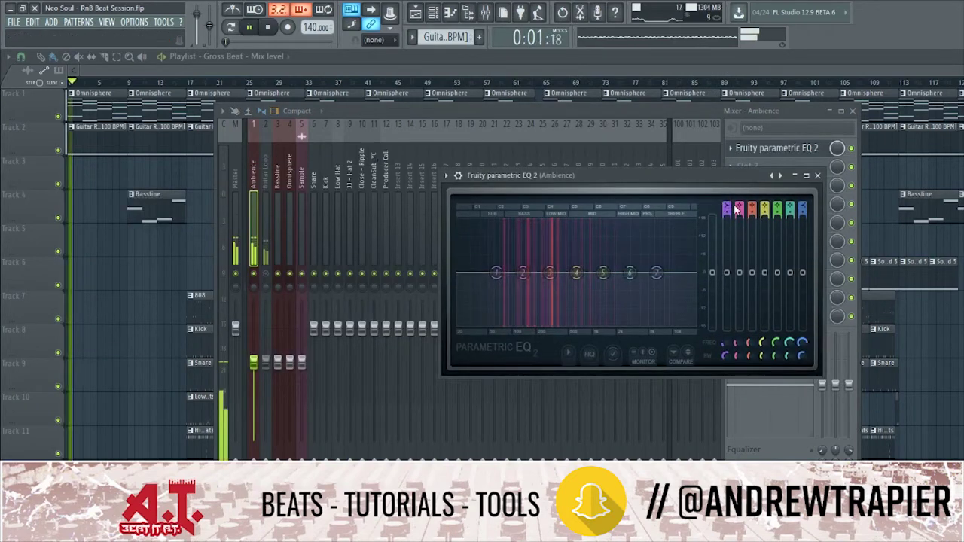
key("space")
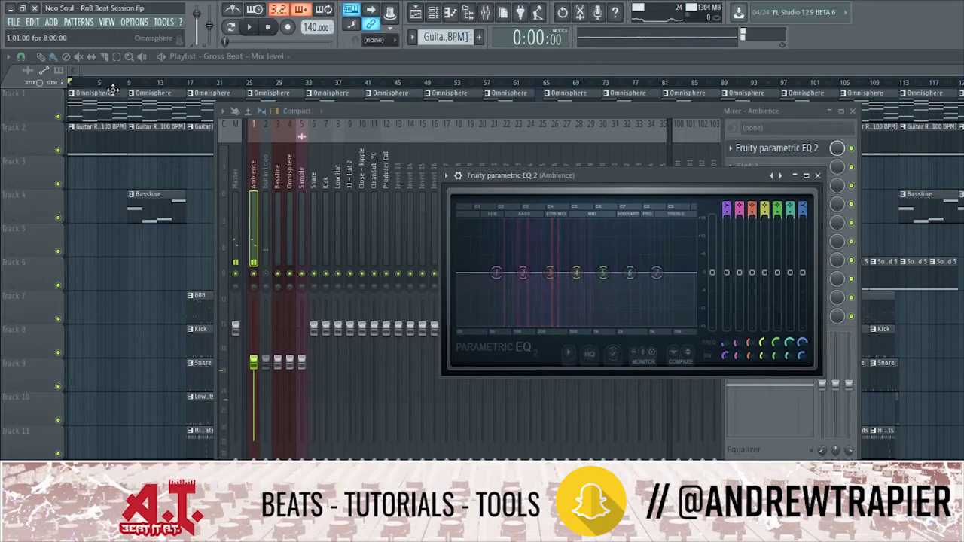
Reposition the mixer over the playlist and lower the CleanSub_YC track's volume.
left_click_drag(414, 105, 489, 405)
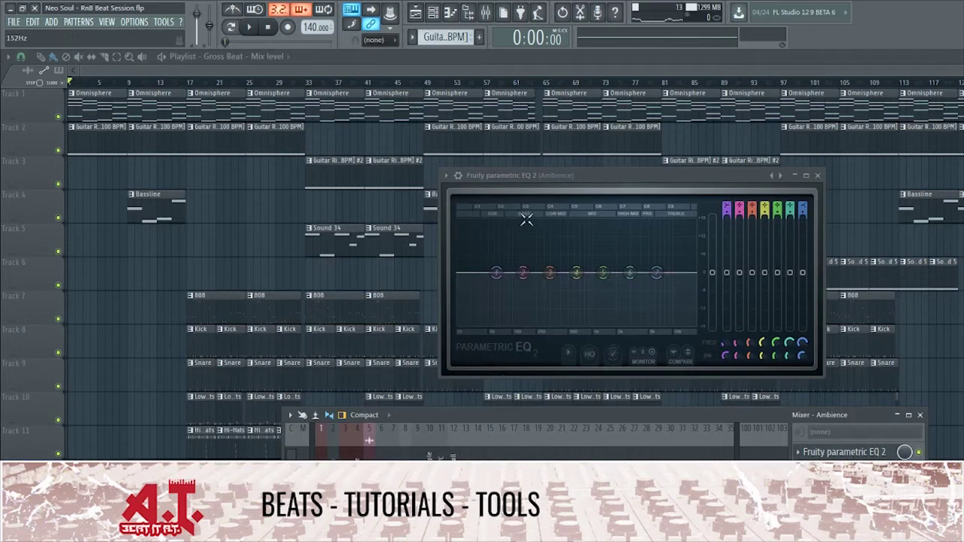
left_click_drag(401, 430, 317, 186)
left_click(302, 238)
left_click(327, 232)
left_click(299, 250)
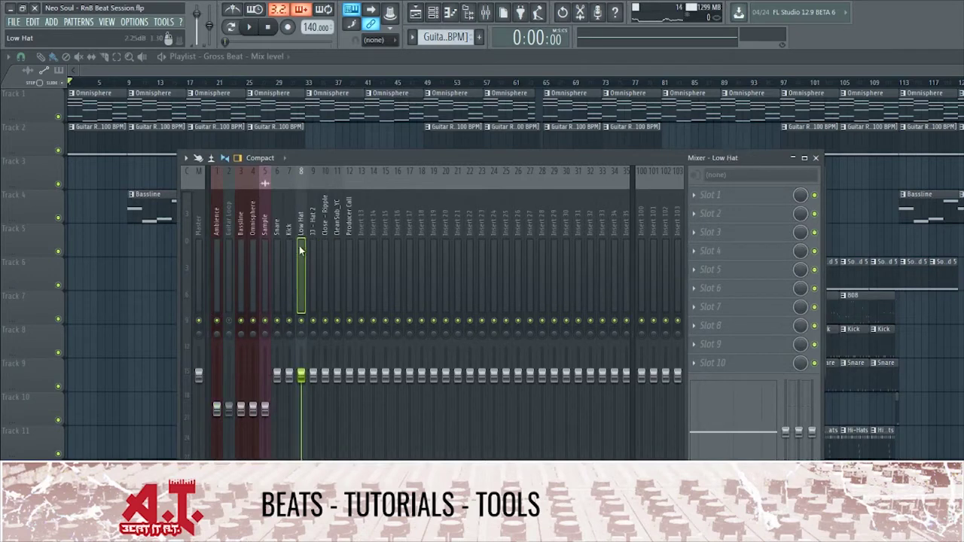
left_click(276, 246)
left_click(336, 245)
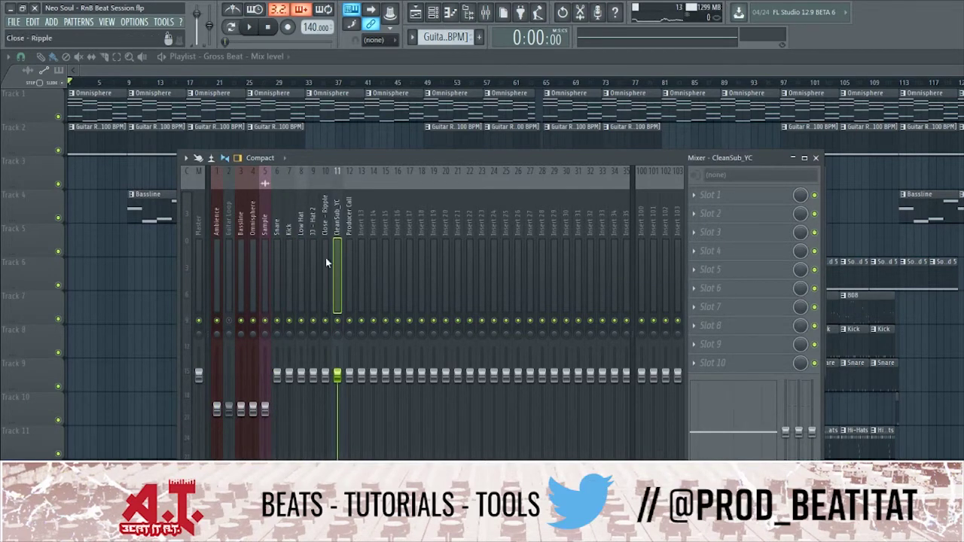
left_click_drag(337, 375, 337, 395)
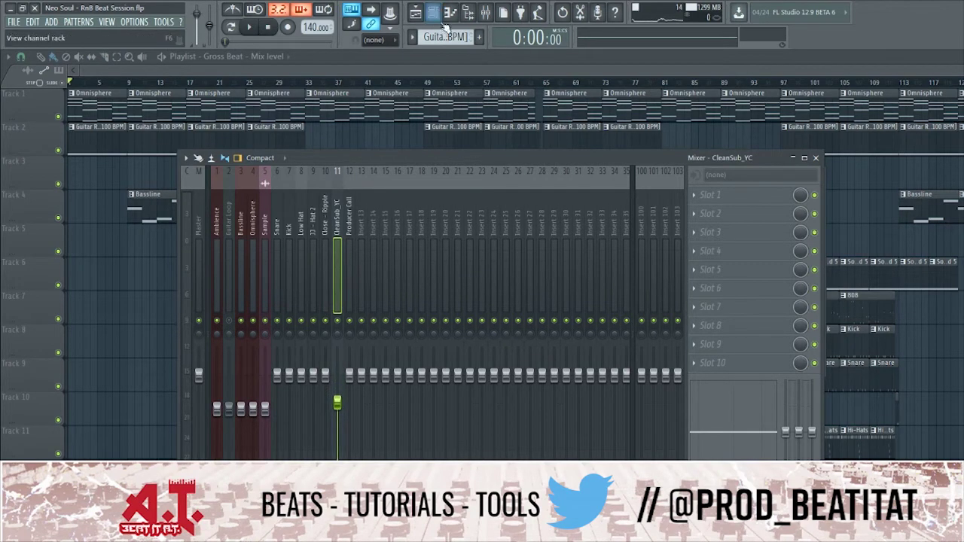
Shape the Ambience track's EQ during playback with a band 1 low cut, a slight band 4 dip and gentle boosts on bands 5 and 6.
left_click(218, 235)
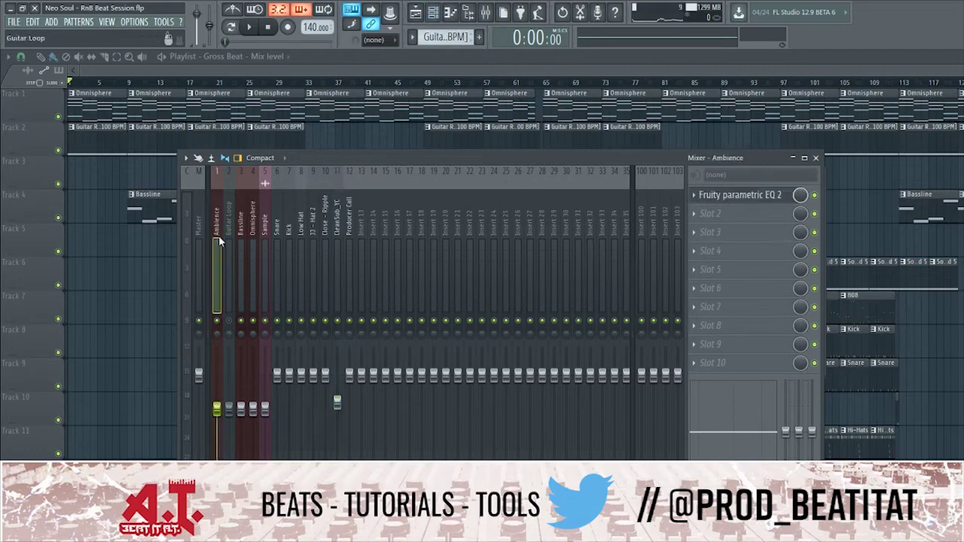
left_click(725, 197)
key("space")
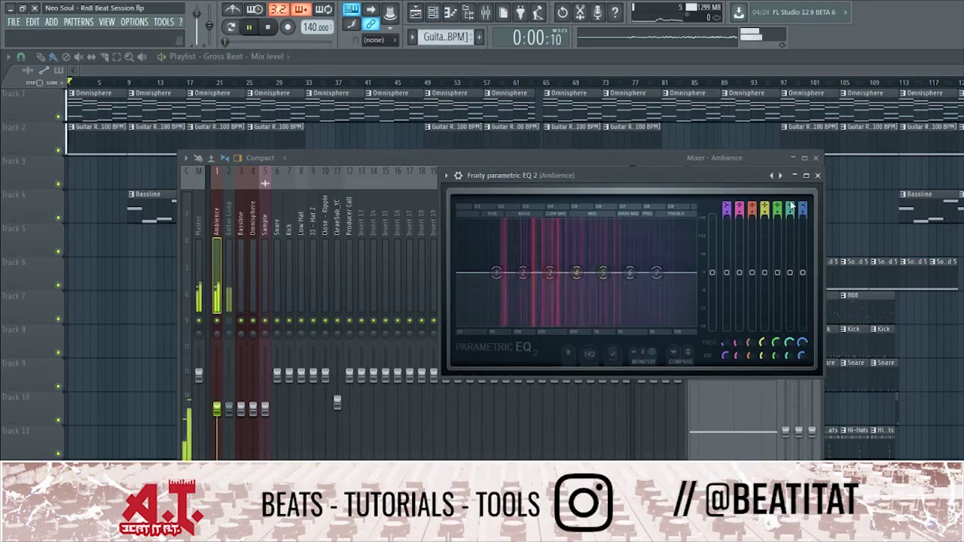
left_click(727, 209)
left_click_drag(495, 272, 660, 277)
key("space")
key("space")
key("space")
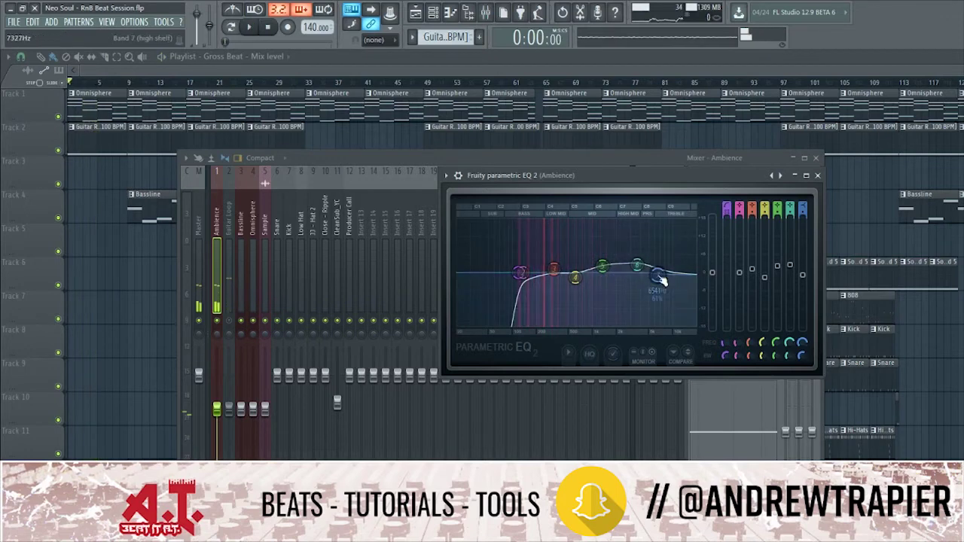
left_click(817, 175)
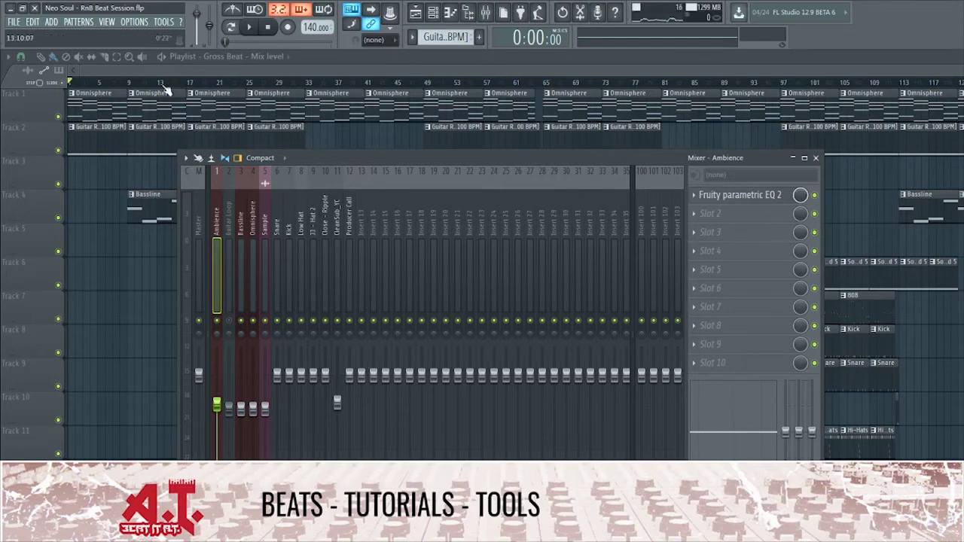
Unmute the Guitar Loop track during playback and lower its volume slightly below the Ambience track's.
key("space")
left_click(232, 321)
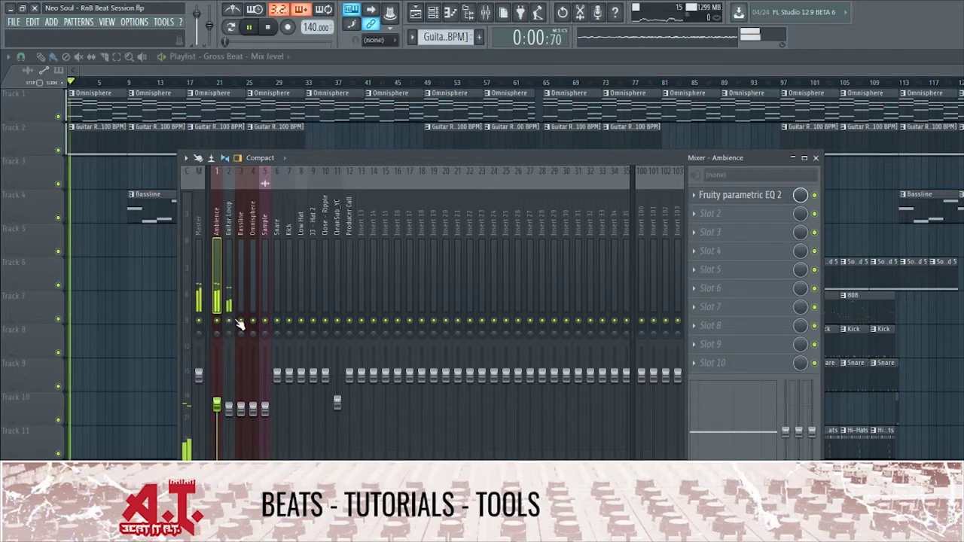
left_click_drag(229, 409, 229, 416)
key("space")
Adjust the stereo separation on the Ambience and Guitar Loop tracks while the song plays.
key("space")
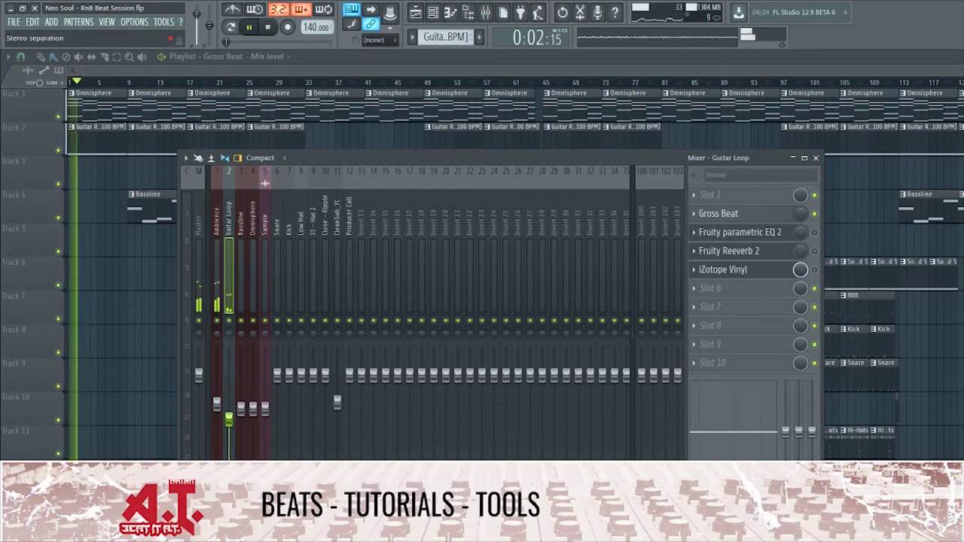
left_click(217, 480)
left_click_drag(216, 483, 229, 476)
key("space")
Re-enable the Guitar Loop track's Fruity parametric EQ 2 and audition the song while checking its low-cut curve.
left_click(753, 235)
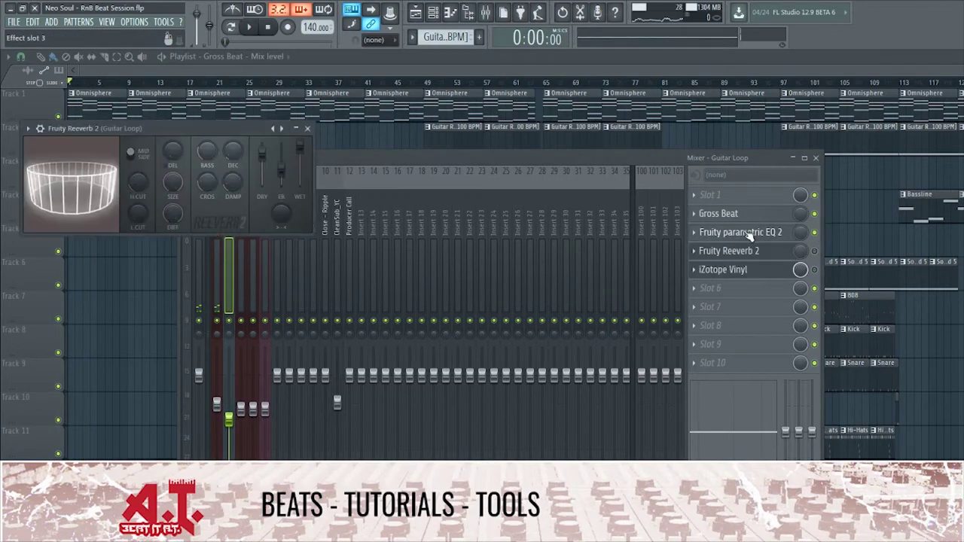
left_click_drag(297, 112, 557, 115)
key("space")
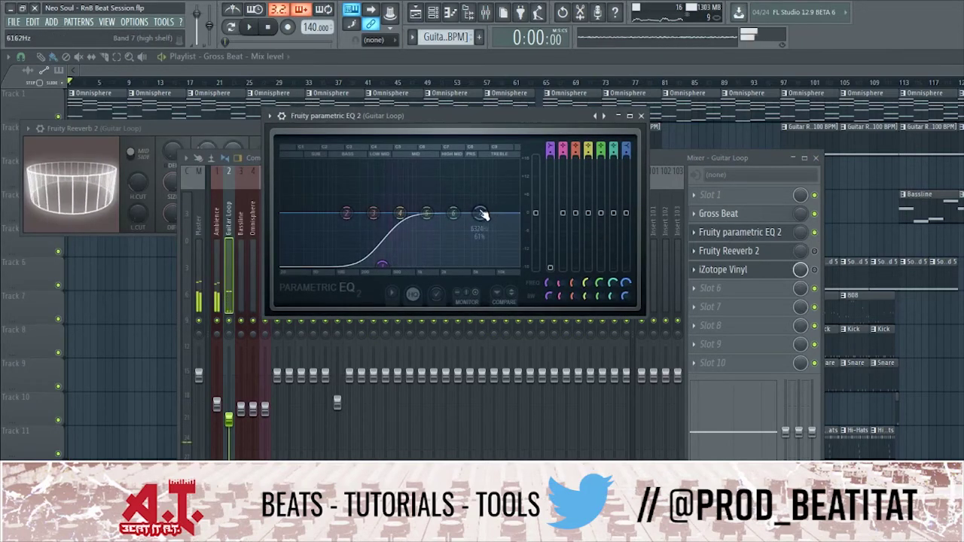
key("space")
left_click(779, 233)
left_click(779, 233)
key("space")
left_click(787, 233)
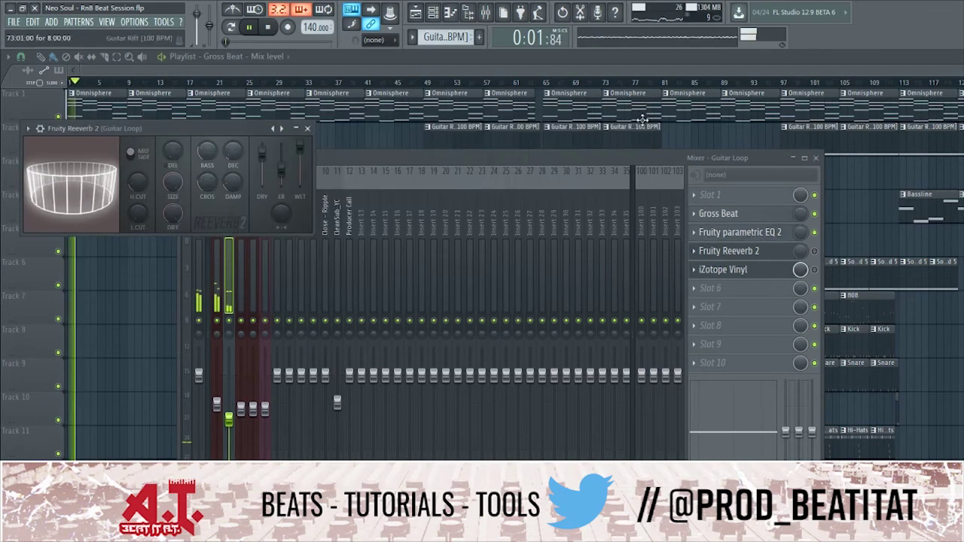
Turn the Guitar Loop track's Fruity Reeverb 2 and iZotope Vinyl effects back on and move the mixer aside to uncover the arrangement.
key("space")
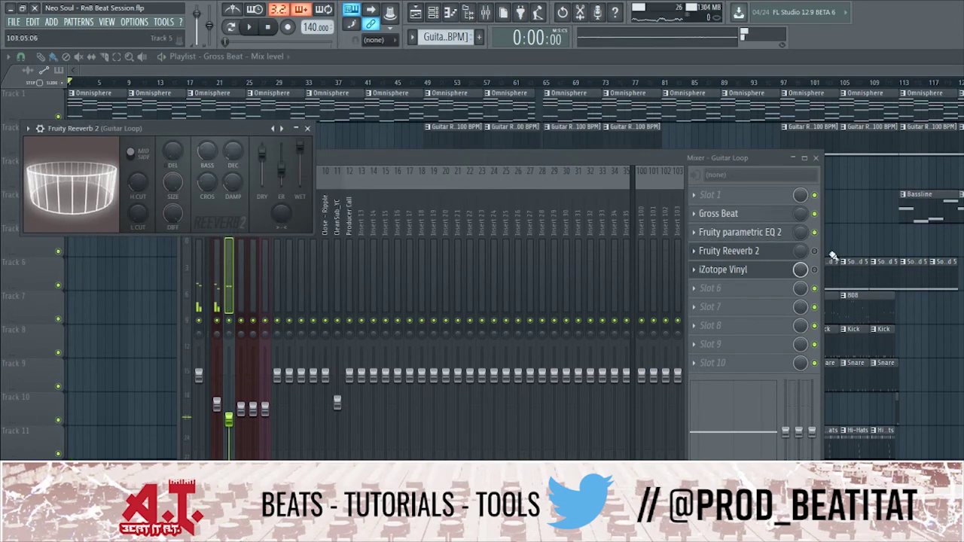
left_click(813, 255)
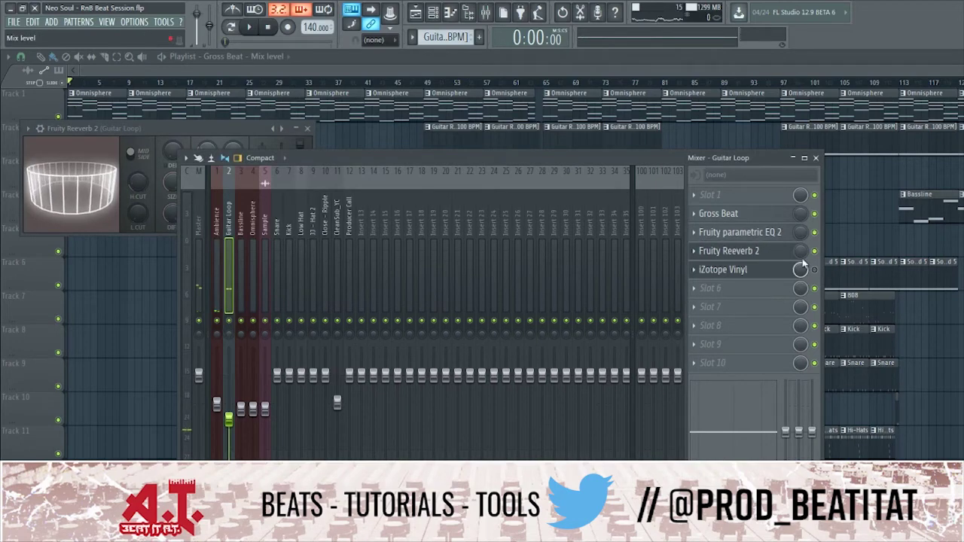
left_click_drag(606, 163, 963, 215)
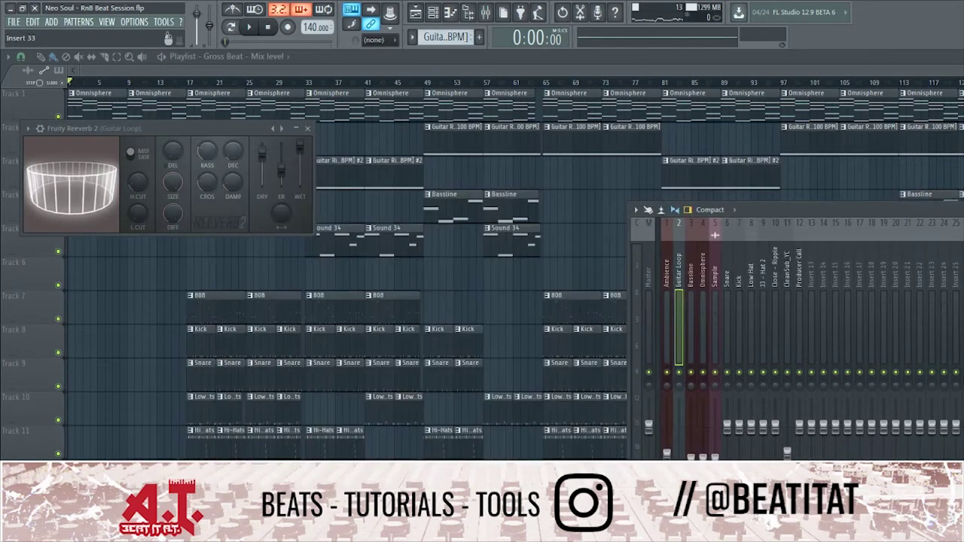
Audition the full arrangement briefly from bar 33 while checking the mixer levels, and return the playhead to the song start.
left_click(307, 83)
key("space")
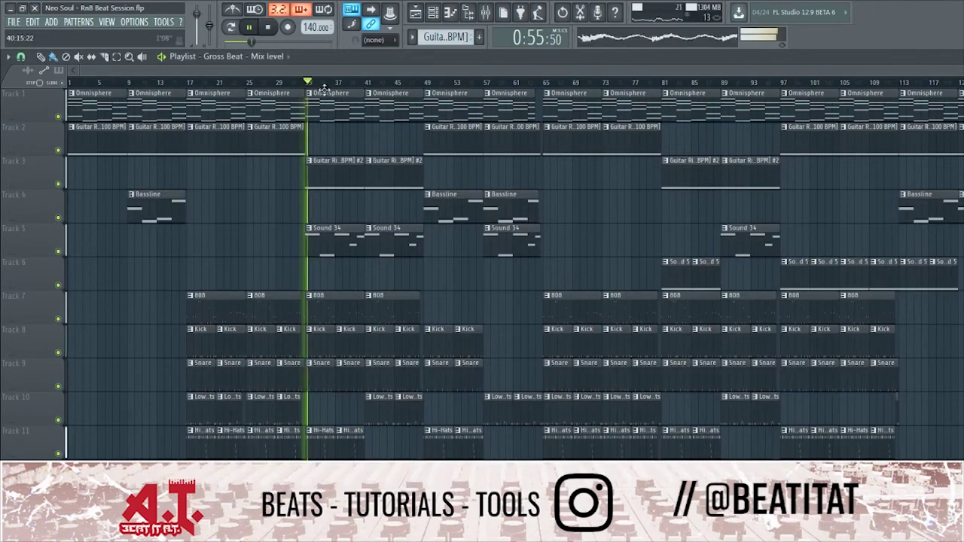
left_click(485, 12)
key("space")
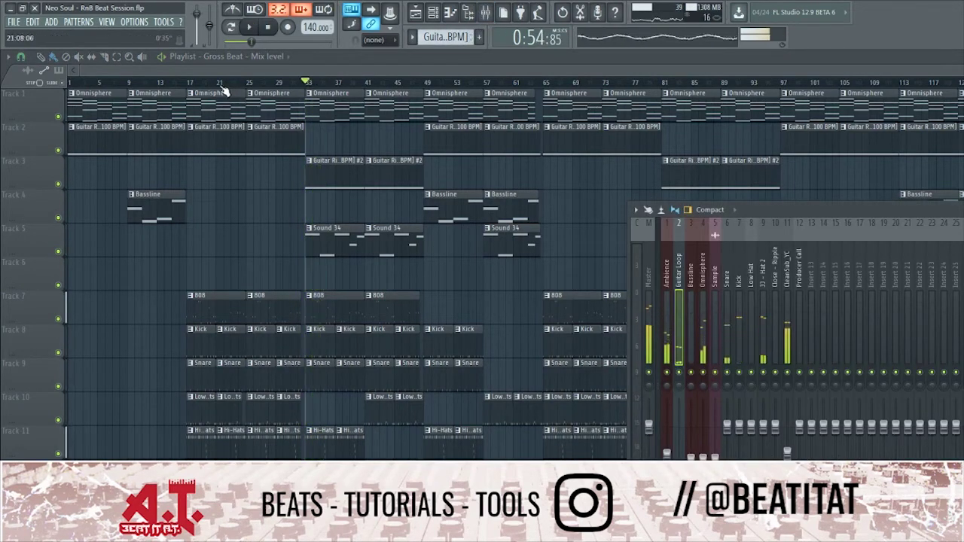
left_click(70, 82)
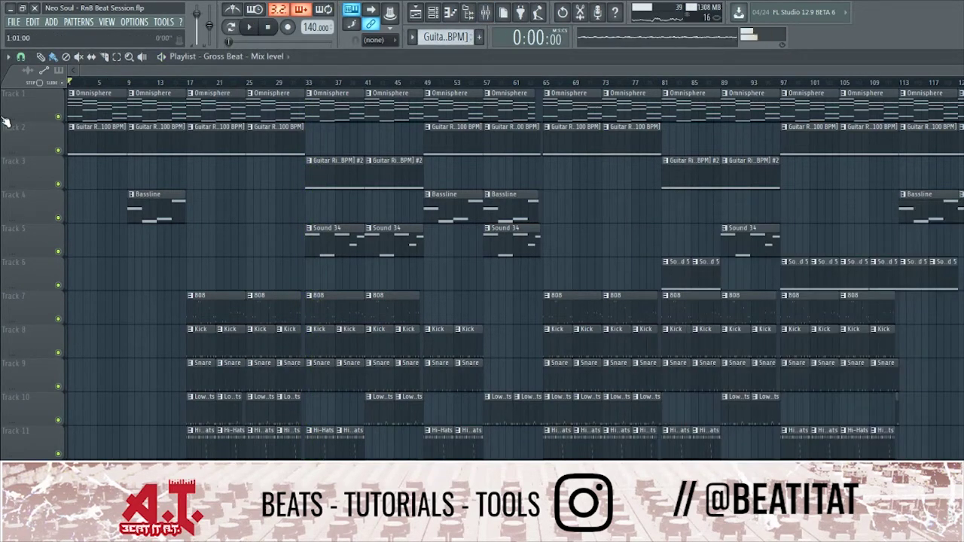
left_click(433, 15)
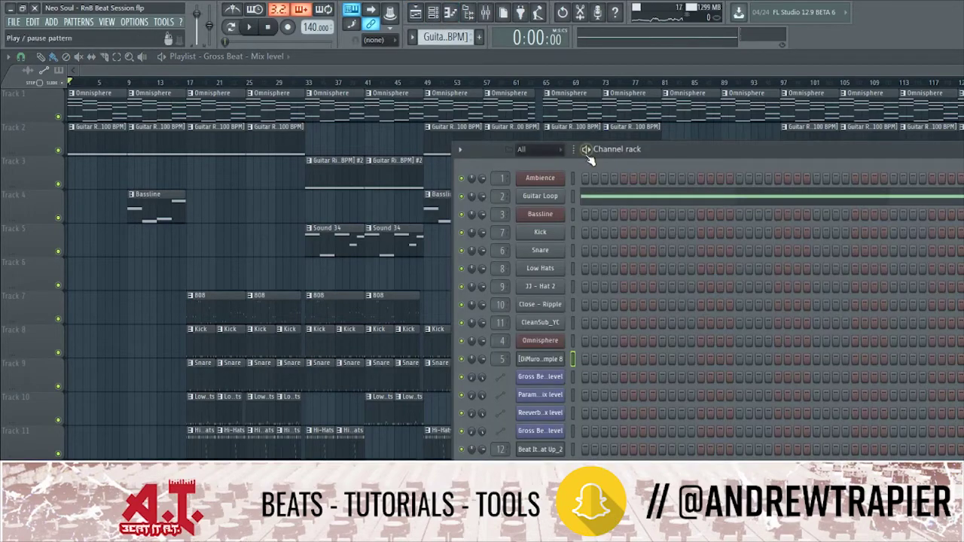
left_click(433, 12)
left_click(468, 13)
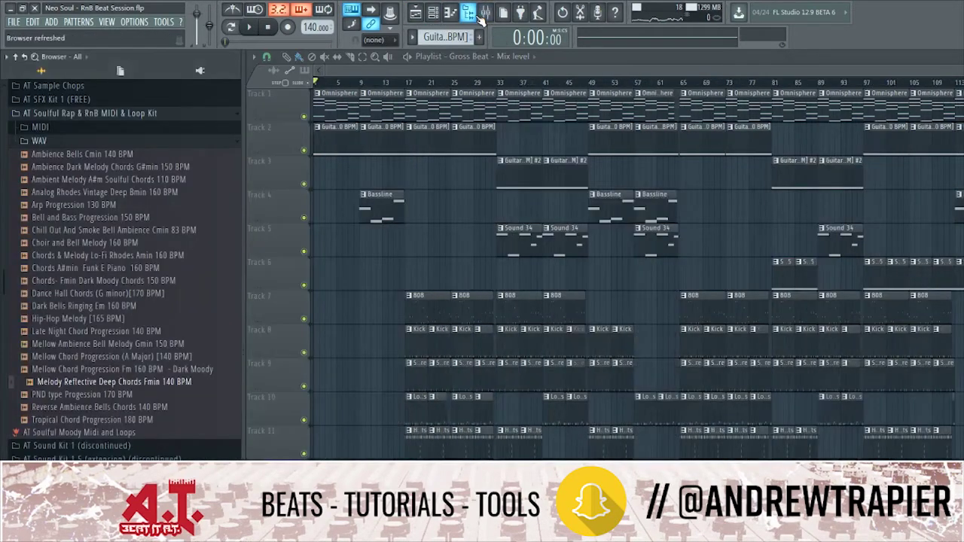
left_click(468, 13)
Bring the mixer back to the middle and load a Fruity parametric EQ 2 into slot 1 of the Guitar Loop track.
left_click(486, 13)
left_click_drag(769, 212, 304, 117)
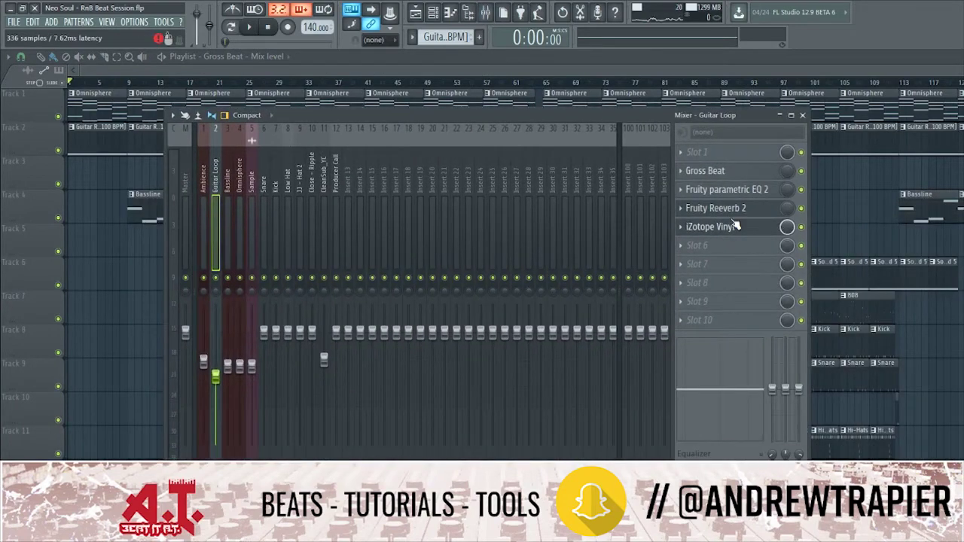
left_click(724, 247)
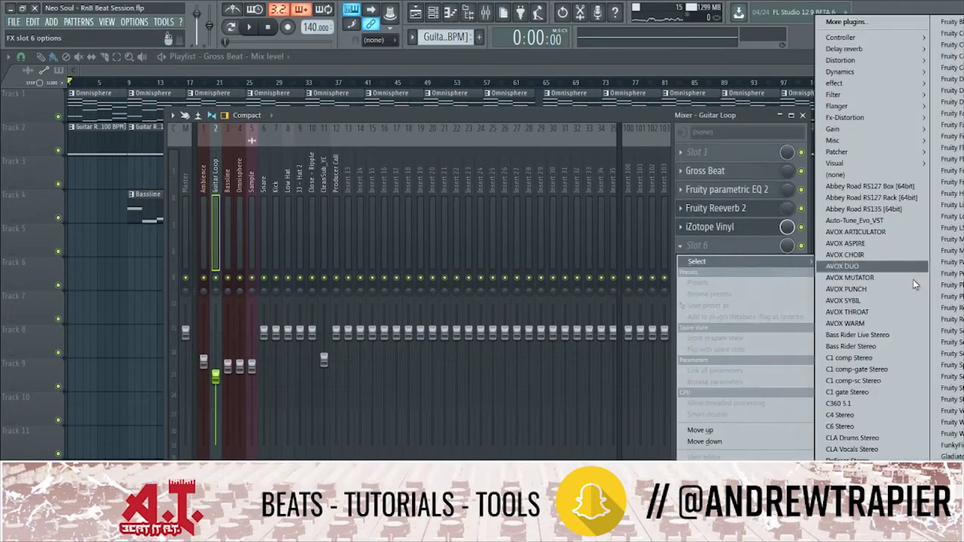
left_click(741, 161)
left_click(738, 159)
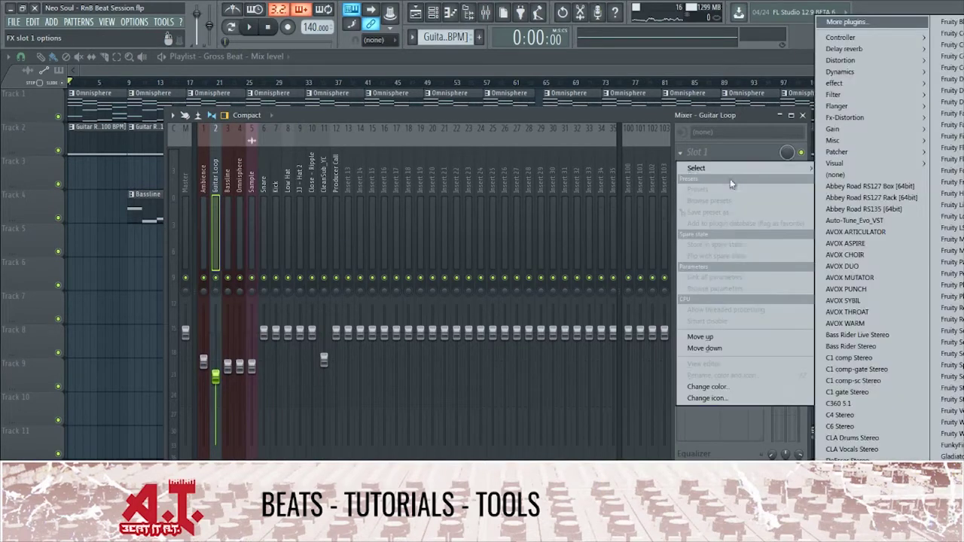
left_click(945, 262)
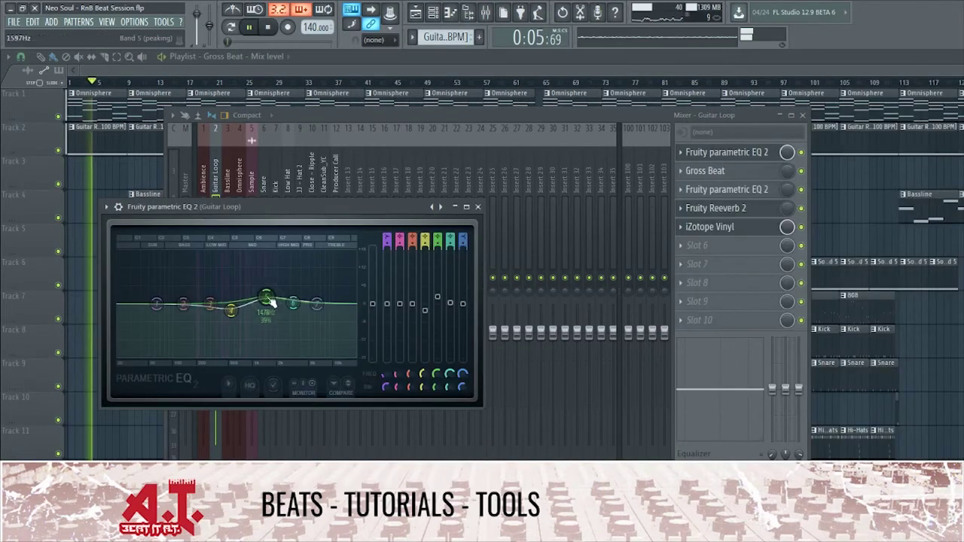
Shape the Guitar Loop's new EQ with a band 1 high pass near band 2, a slight band 4 dip and a gentle band 5 boost.
left_click_drag(387, 240, 387, 253)
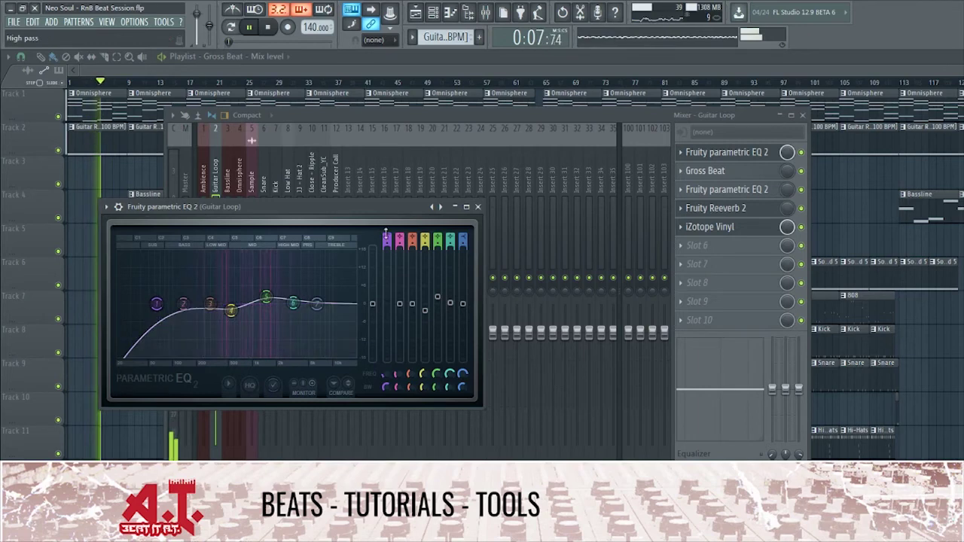
left_click_drag(157, 305, 181, 305)
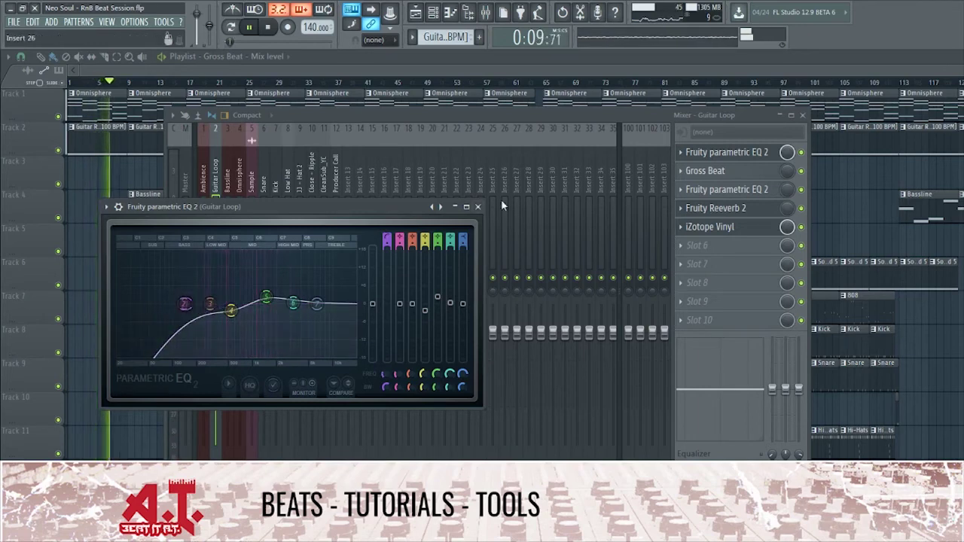
left_click(478, 206)
Solo the Guitar Loop track and raise the warp depth slightly in its iZotope Vinyl effect during playback.
left_click(215, 270)
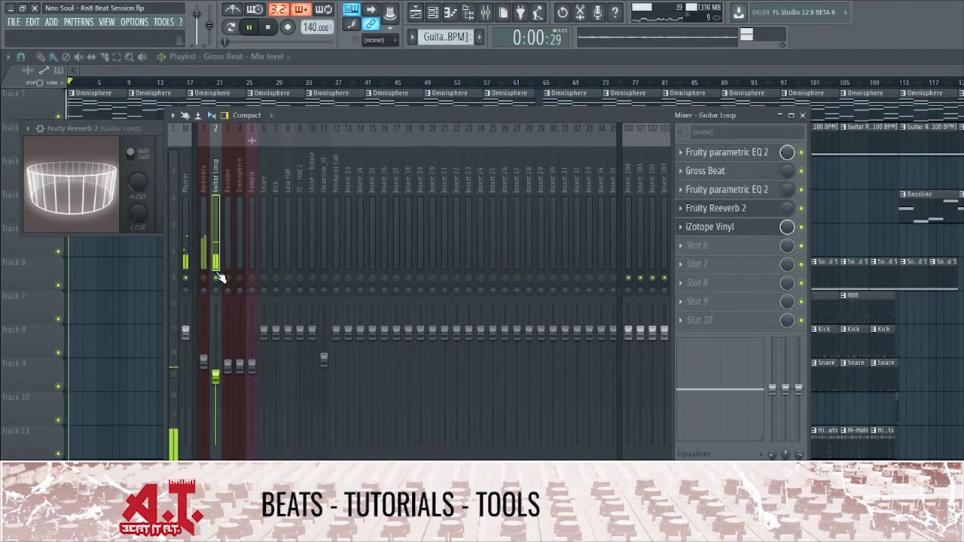
left_click(737, 231)
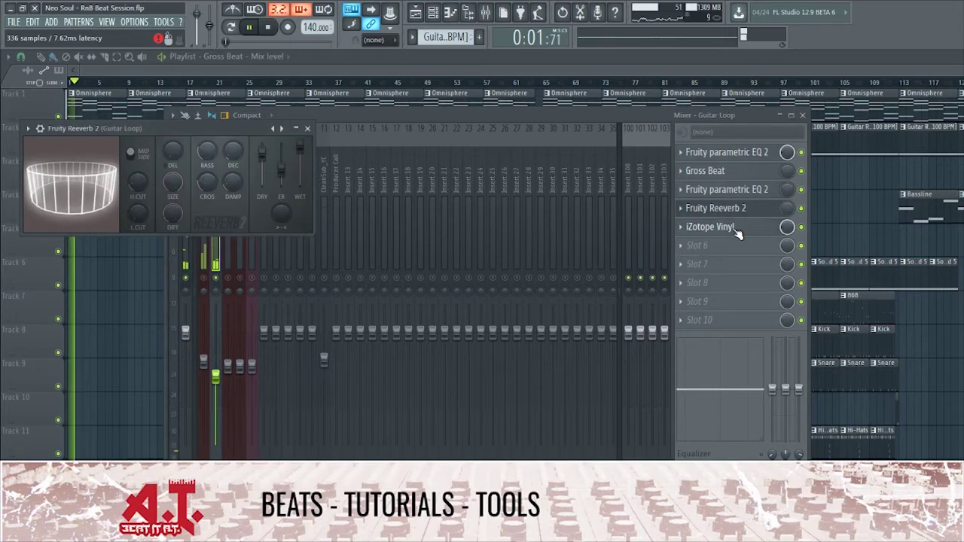
left_click(737, 231)
left_click(737, 231)
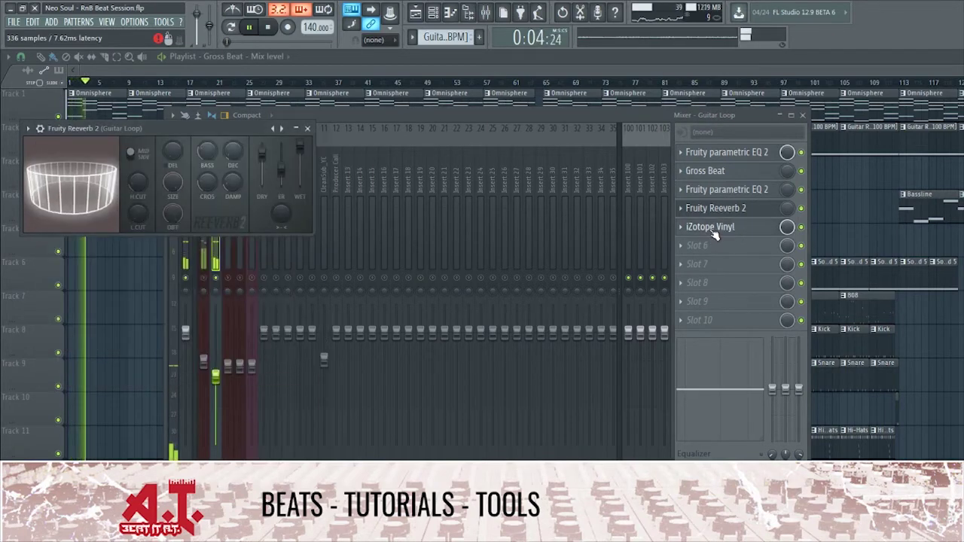
left_click(712, 235)
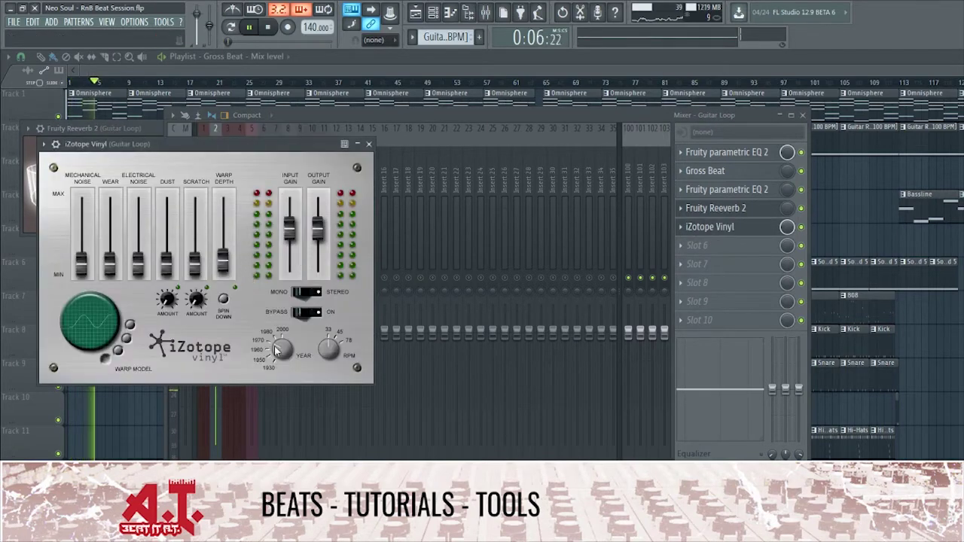
mouse_move(223, 260)
left_mouse_down()
mouse_move(223, 243)
mouse_move(222, 258)
left_mouse_up()
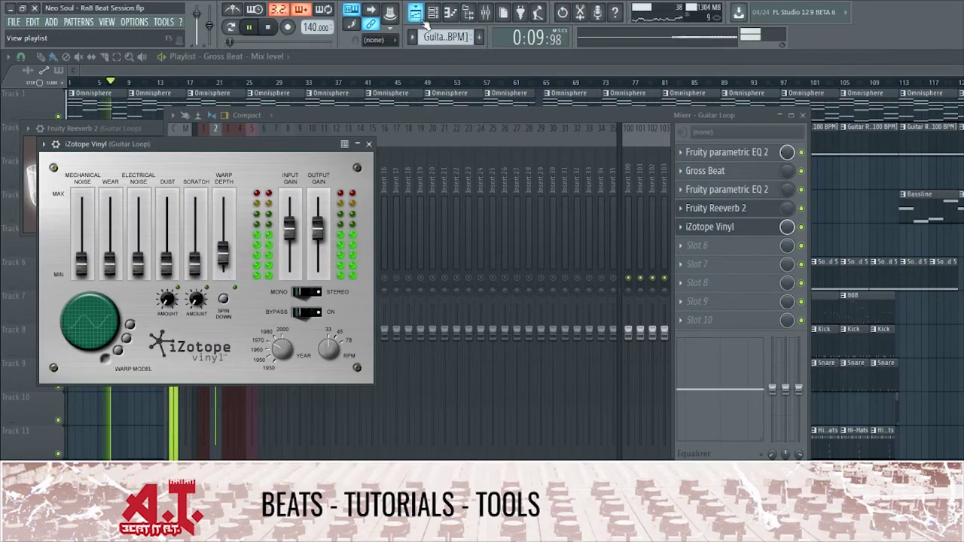
In the Guitar Loop channel's sampler settings, turn off Use loop points and set the time stretching mode to e2 transient.
left_click(449, 12)
key("space")
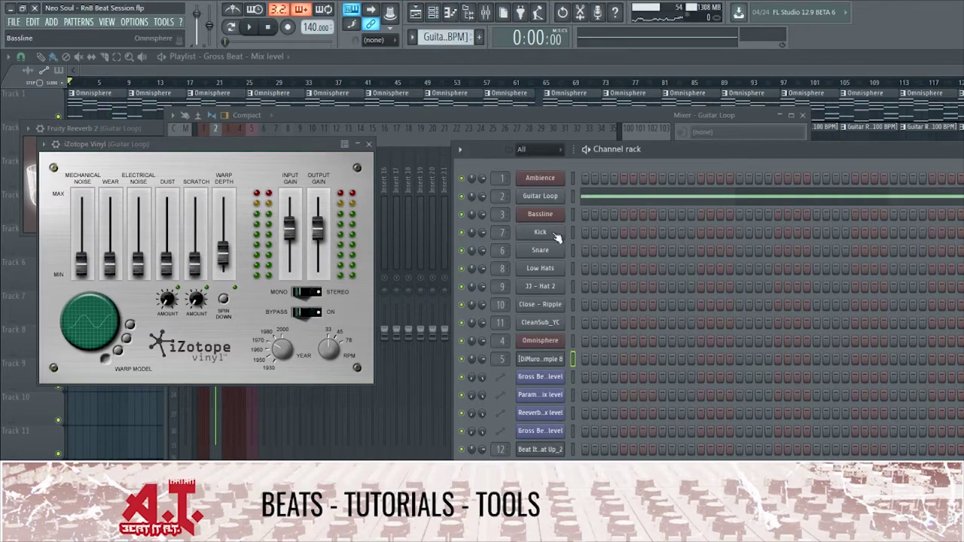
left_click(556, 197)
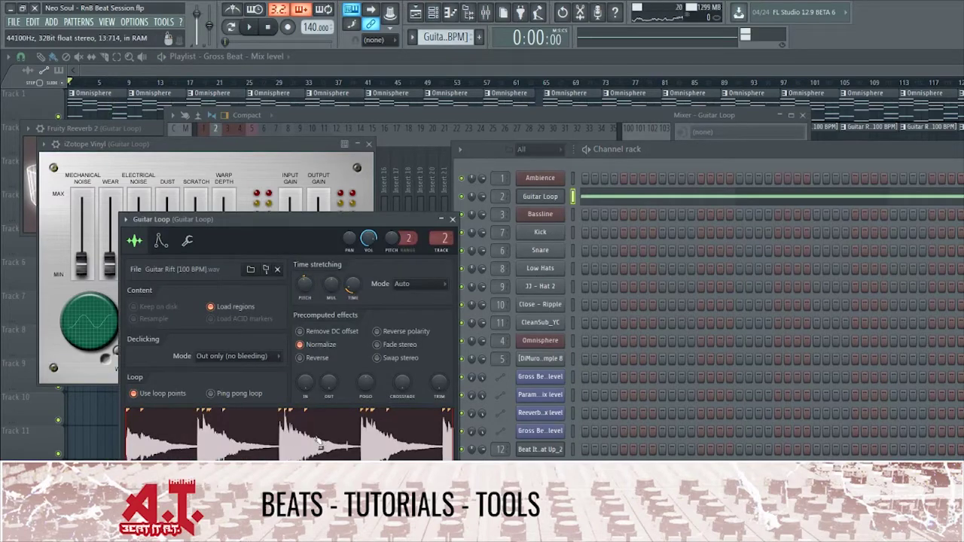
left_click(155, 398)
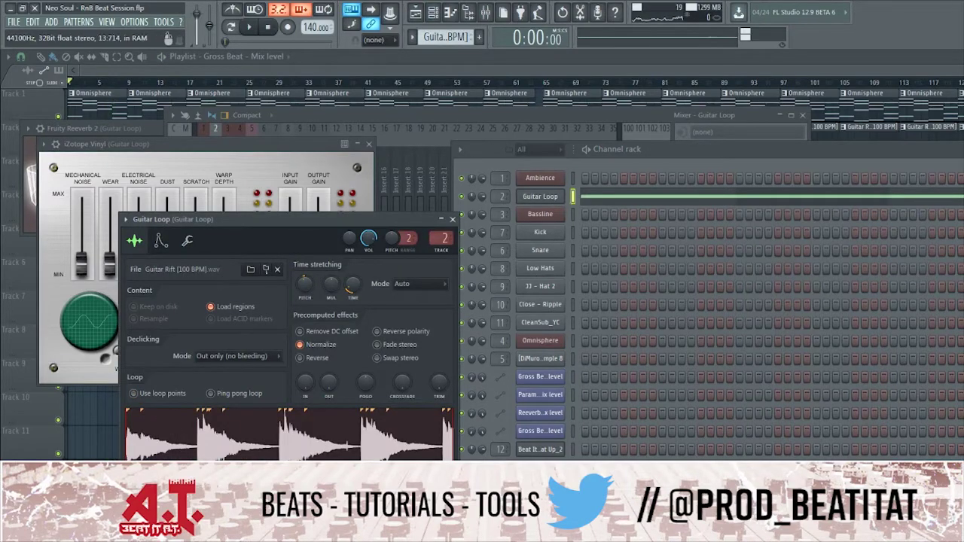
left_click(442, 283)
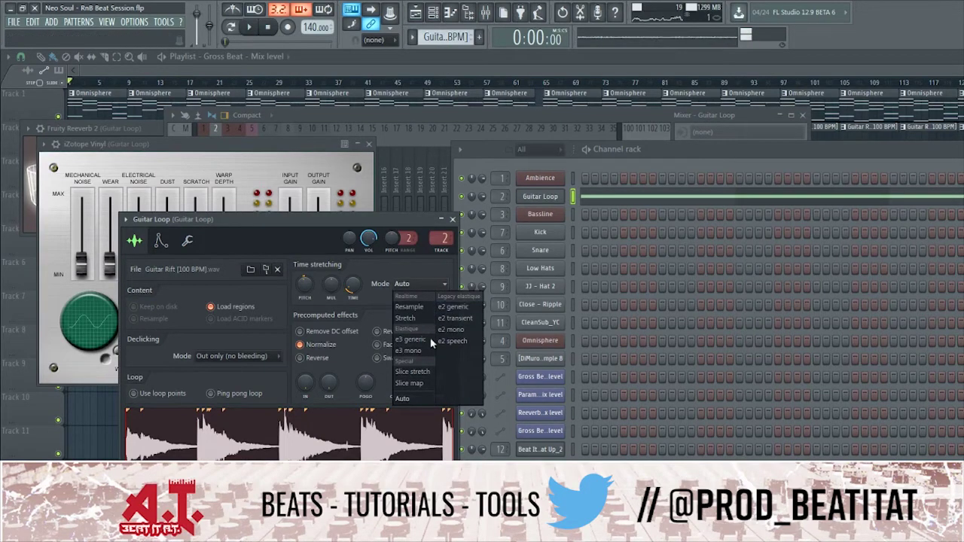
left_click(448, 318)
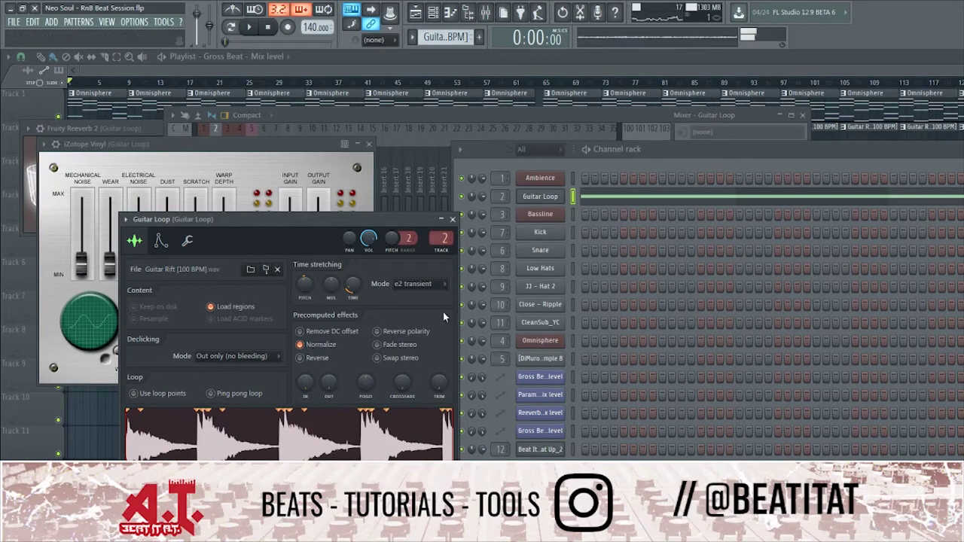
left_click(452, 219)
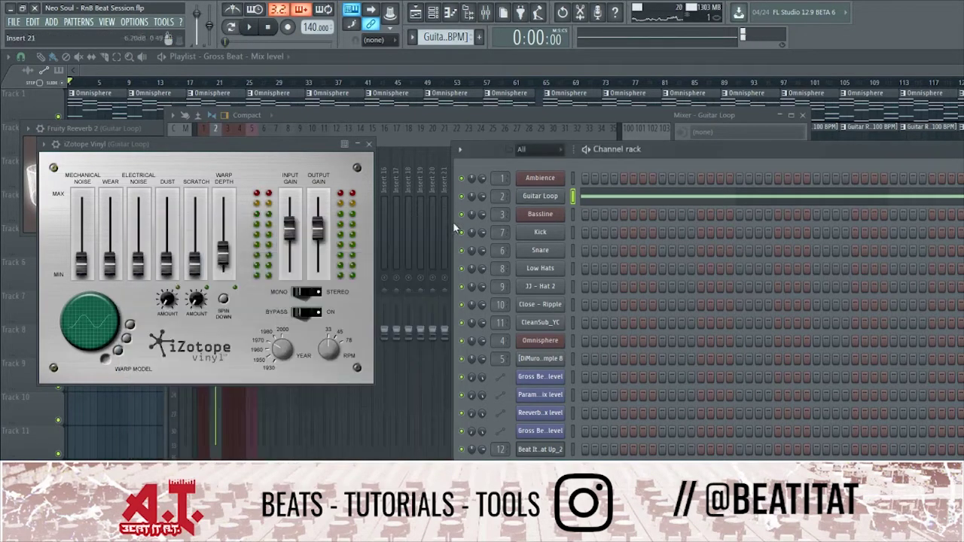
Close the iZotope Vinyl and Fruity Reeverb 2 windows and audition the soloed Guitar Loop track.
left_click(368, 144)
left_click(308, 130)
key("space")
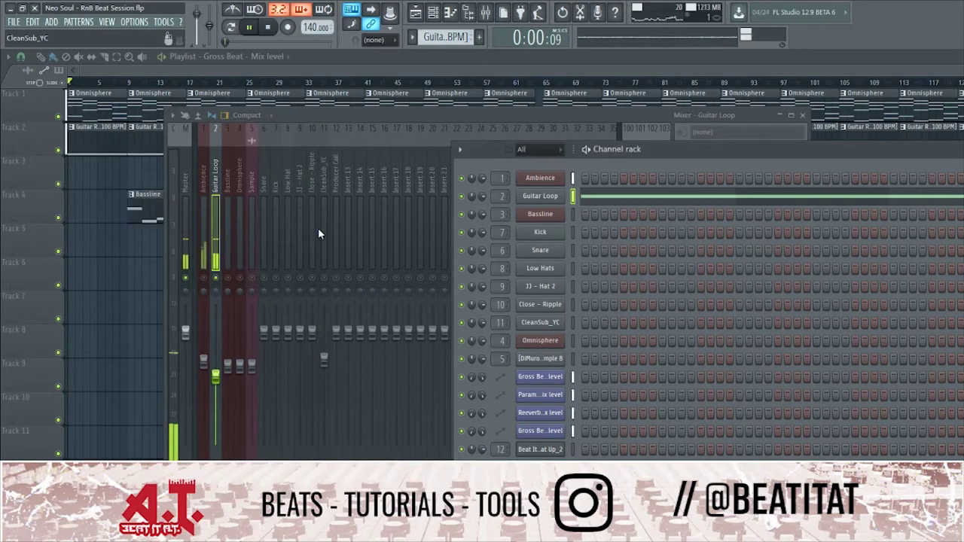
key("space")
left_click(212, 188)
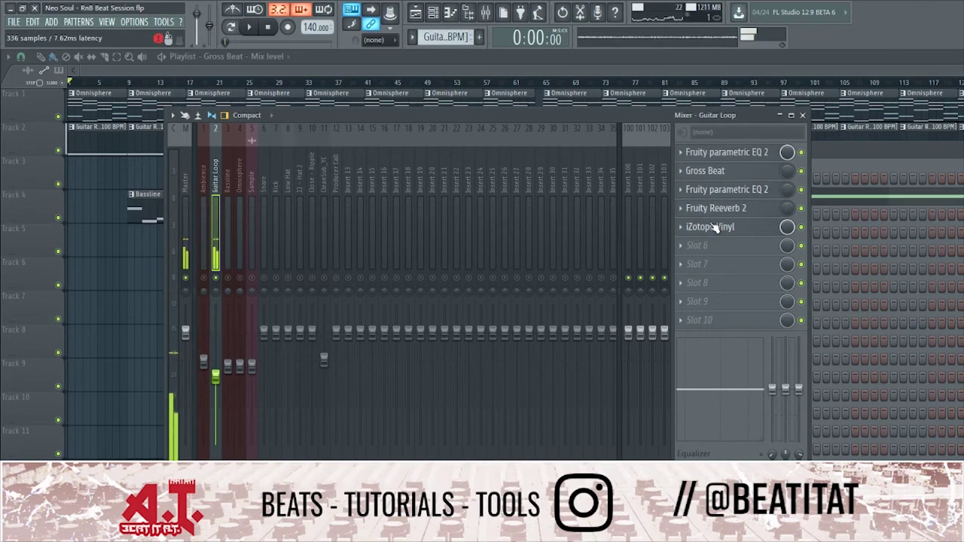
Adjust the Guitar Loop's iZotope Vinyl to the year 1960 with slightly less warp depth and some wear, and audition it.
left_click(715, 232)
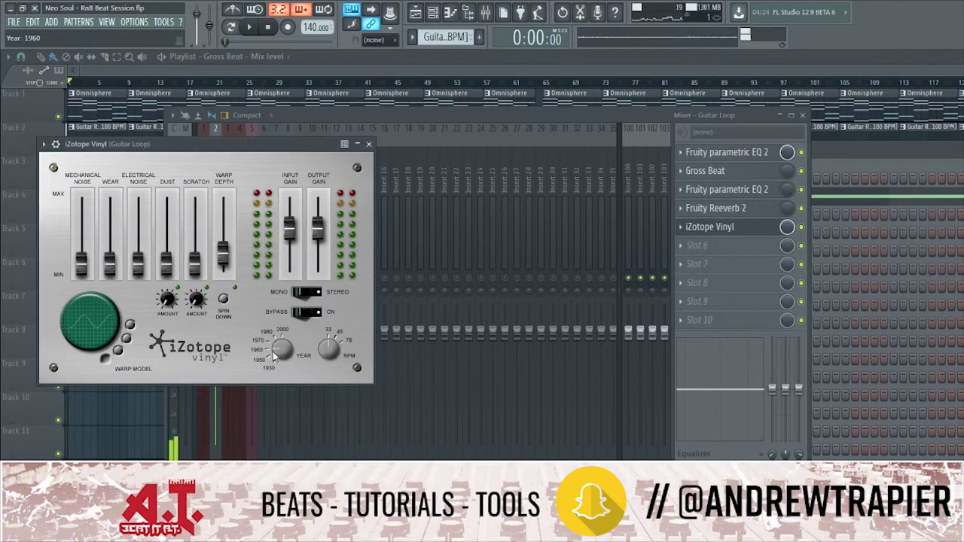
left_click_drag(223, 250, 223, 265)
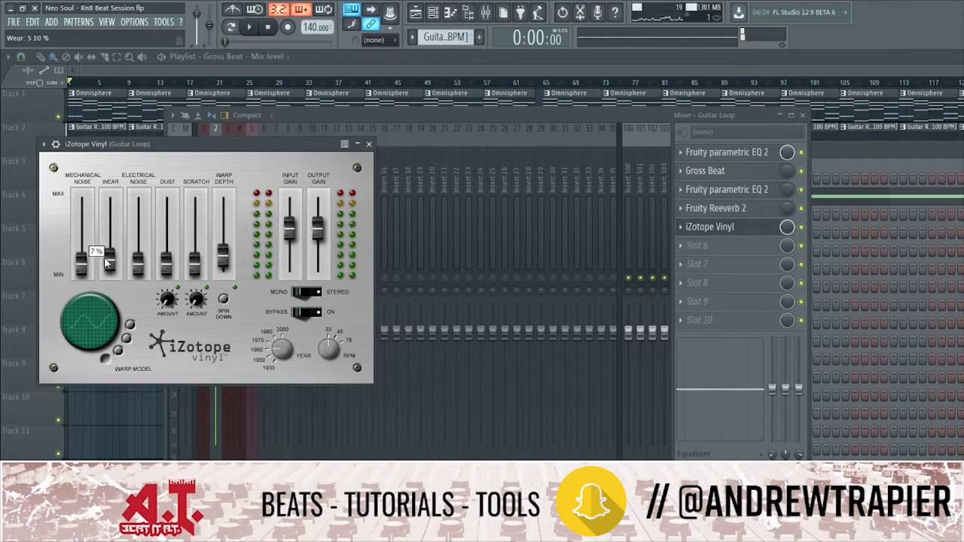
key("space")
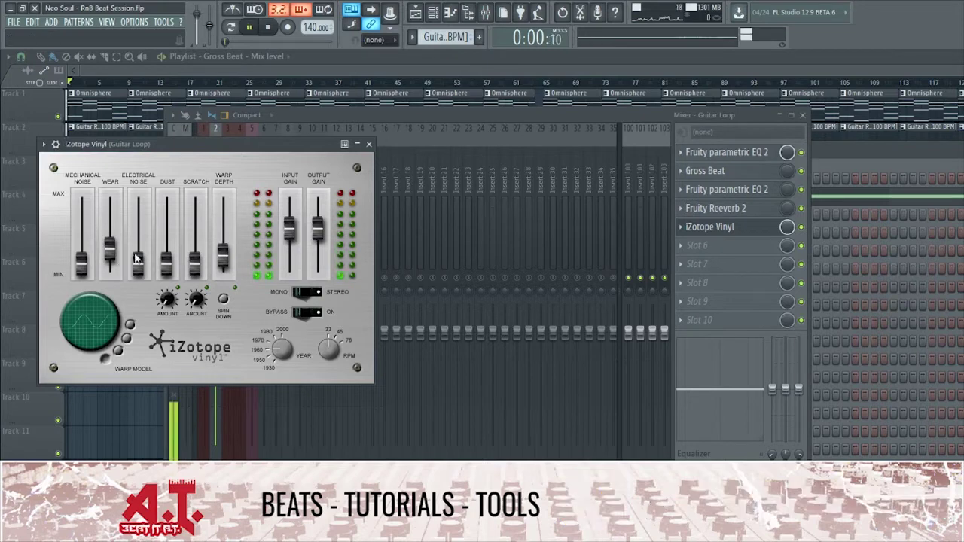
key("space")
left_click(369, 143)
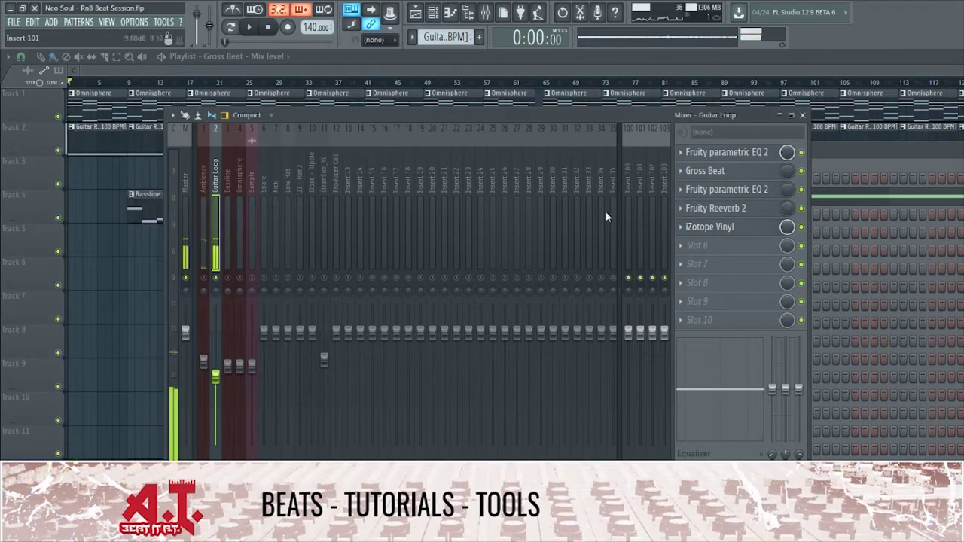
Add a Fruity Reeverb 2 in slot 6 and a Fruity Compressor in slot 7 of the Guitar Loop track.
left_click(694, 247)
left_click(946, 320)
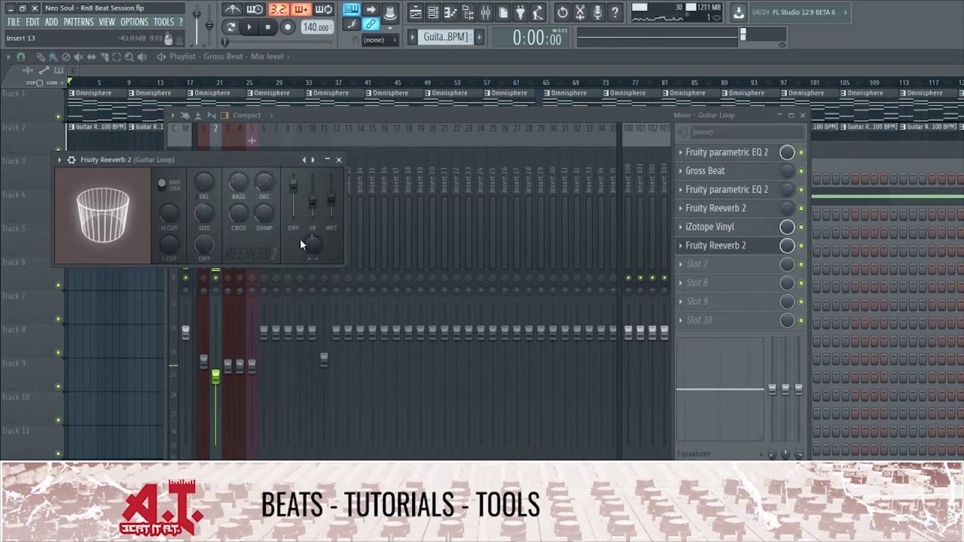
left_click(699, 263)
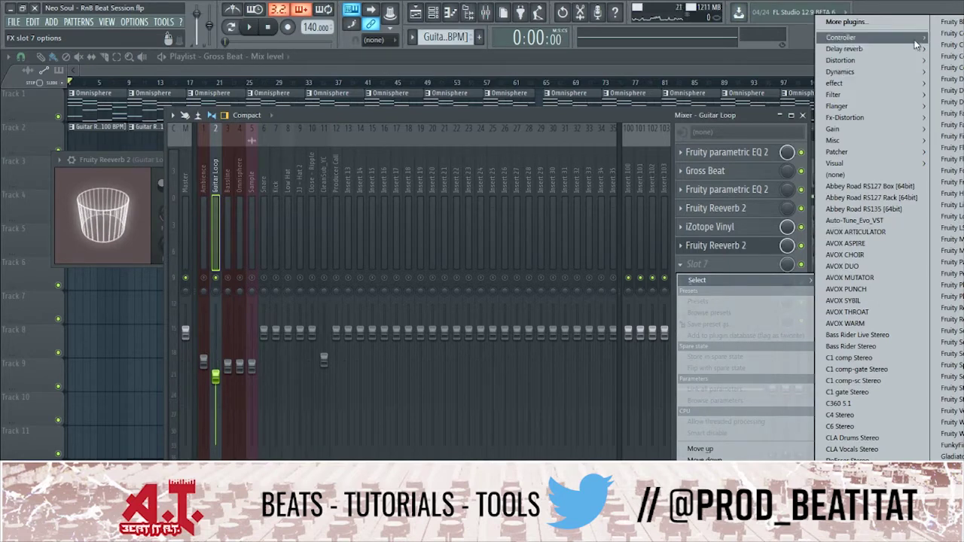
mouse_move(904, 56)
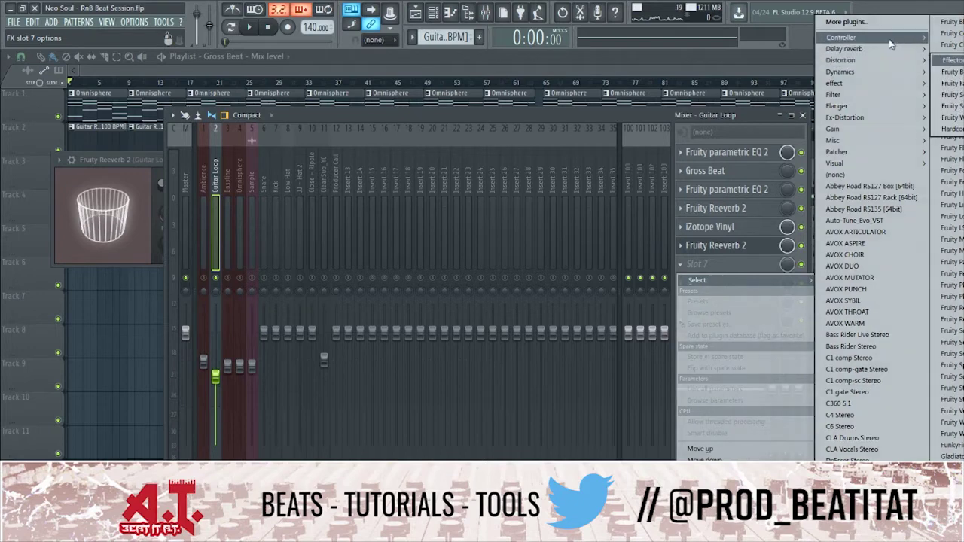
mouse_move(884, 74)
left_click(949, 73)
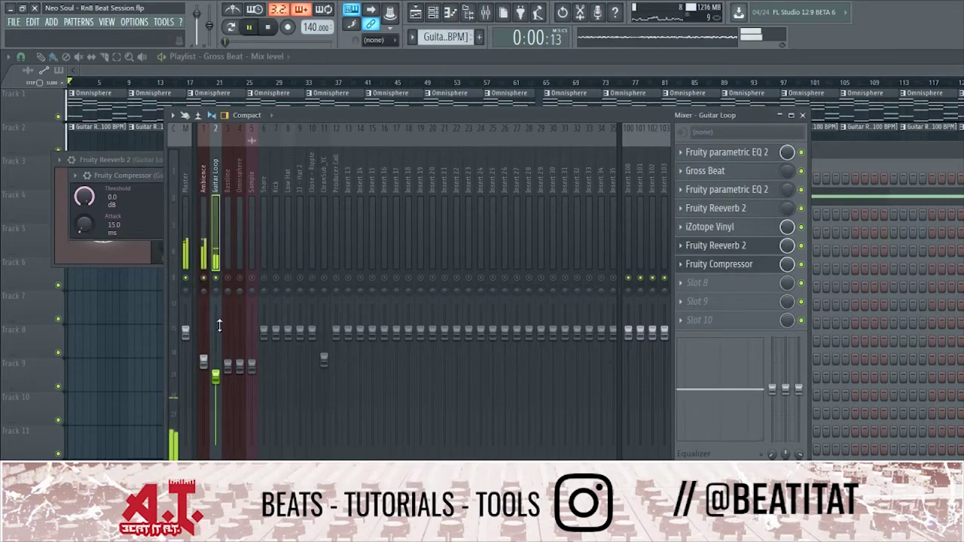
Raise the Guitar Loop compressor's gain to 2.0 dB, then select bars 9 to 17 in the playlist for looped playback.
left_click_drag(294, 197, 294, 189)
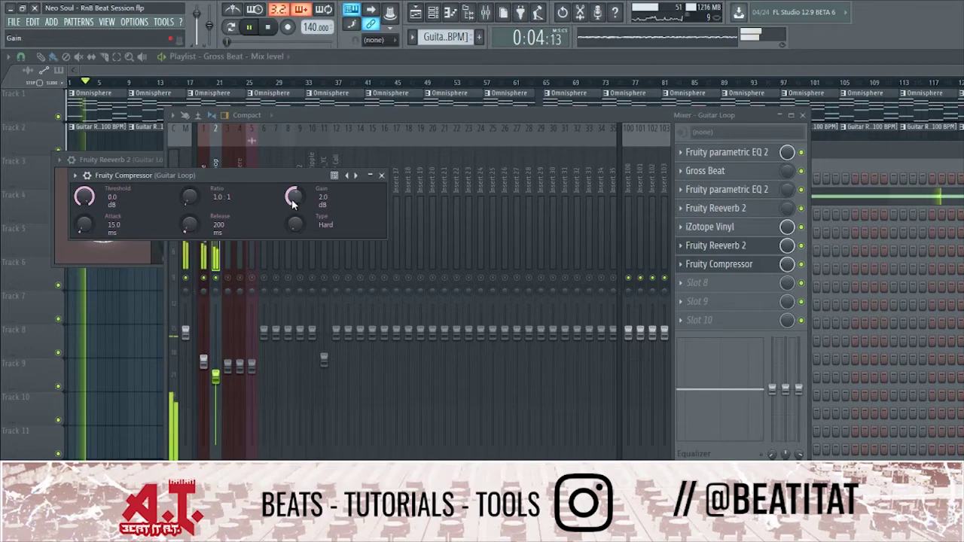
key("space")
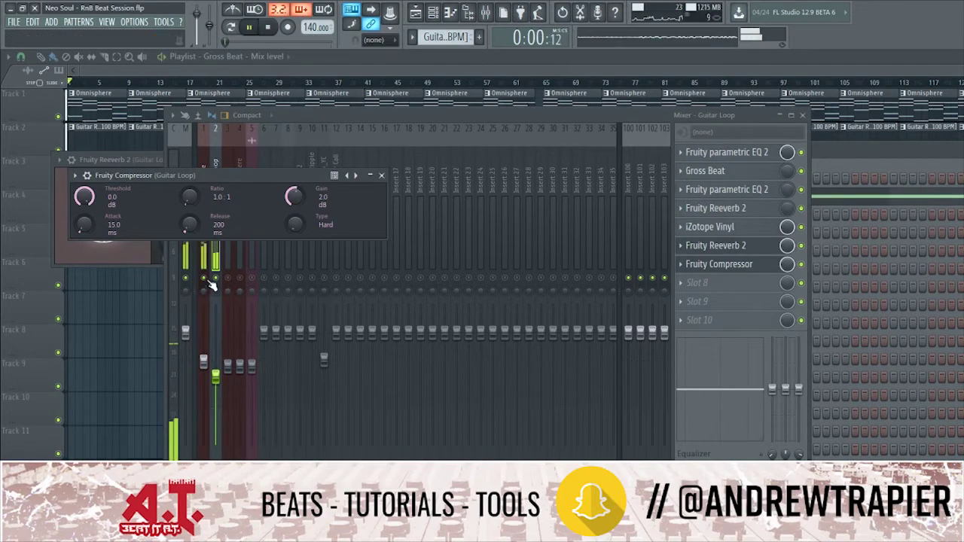
left_click(128, 82)
key("space")
left_click_drag(188, 84, 143, 87)
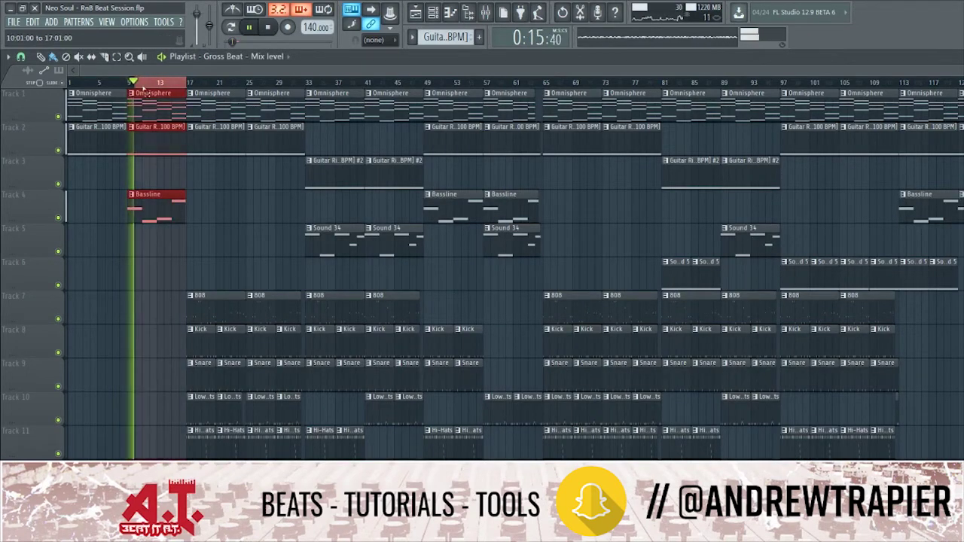
Set the Guitar Loop's Fruity Compressor to ratio 3.0:1, gain 1.7 dB, threshold -2.2 dB and attack 16.0 ms, then close it.
left_click(487, 13)
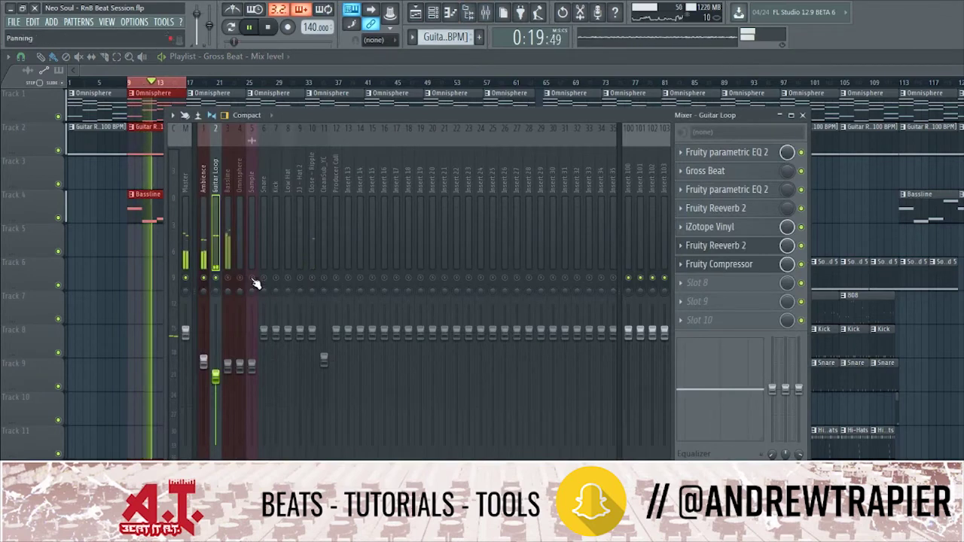
left_click(725, 247)
left_click(756, 265)
left_click_drag(189, 197, 189, 185)
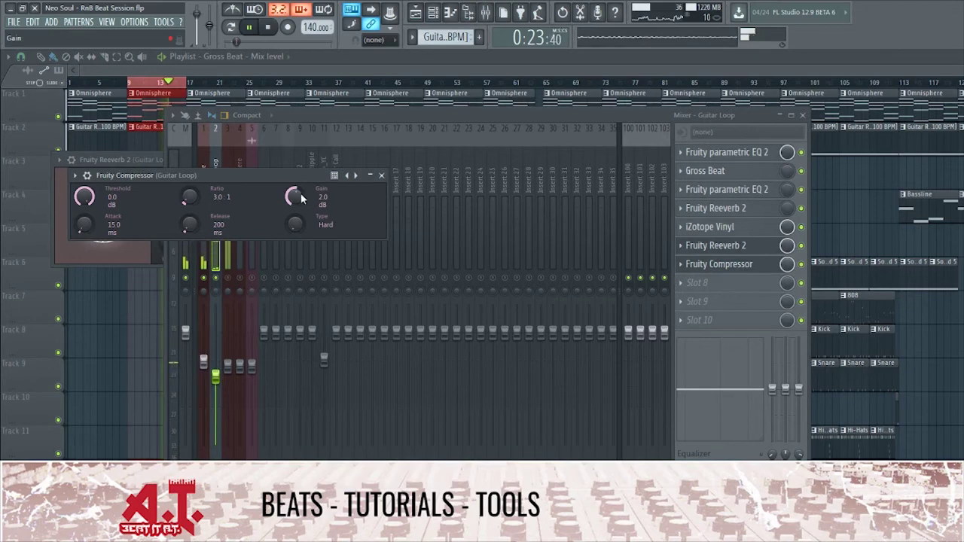
scroll(302, 197, "up", 3)
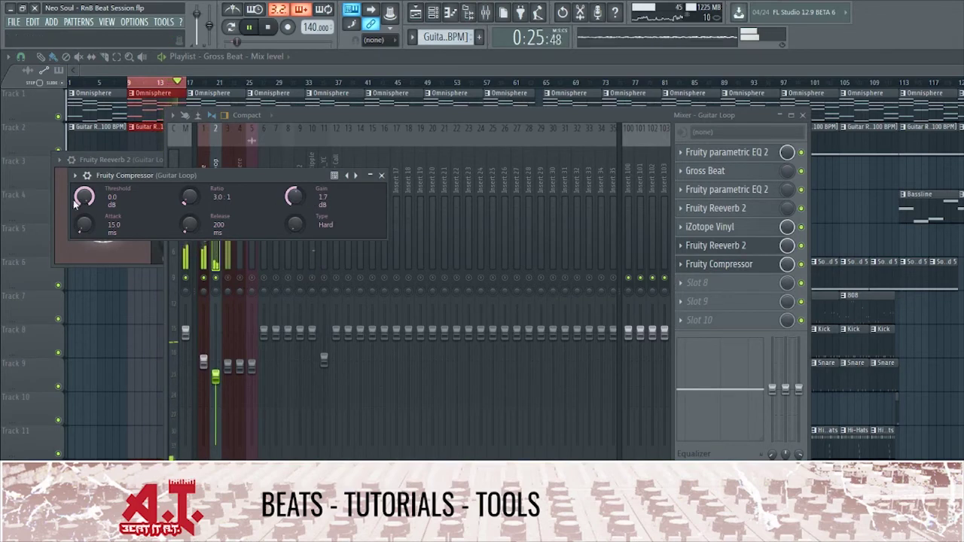
left_click_drag(84, 224, 85, 223)
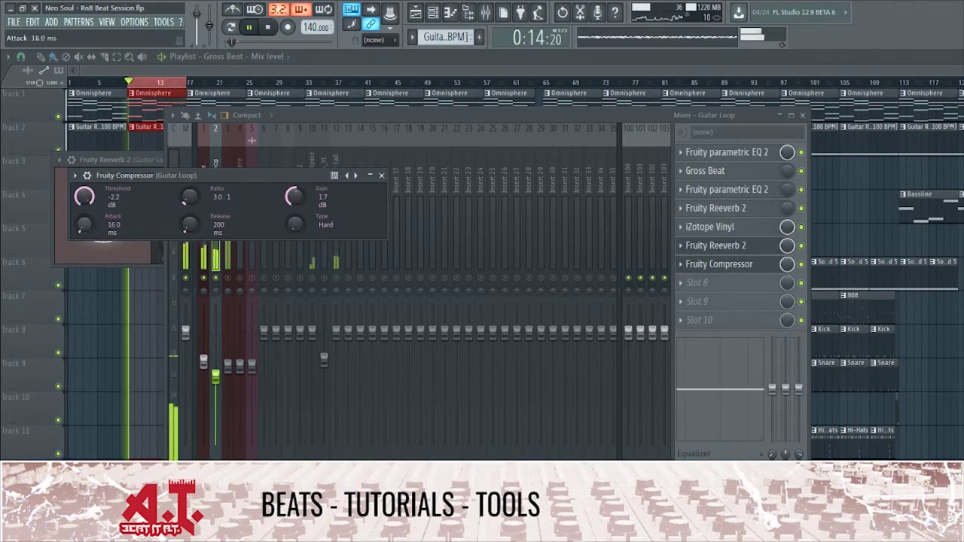
left_click(381, 175)
Move the Fruity Compressor up the Guitar Loop's effect chain from slot 7 to slot 2.
left_click(680, 265)
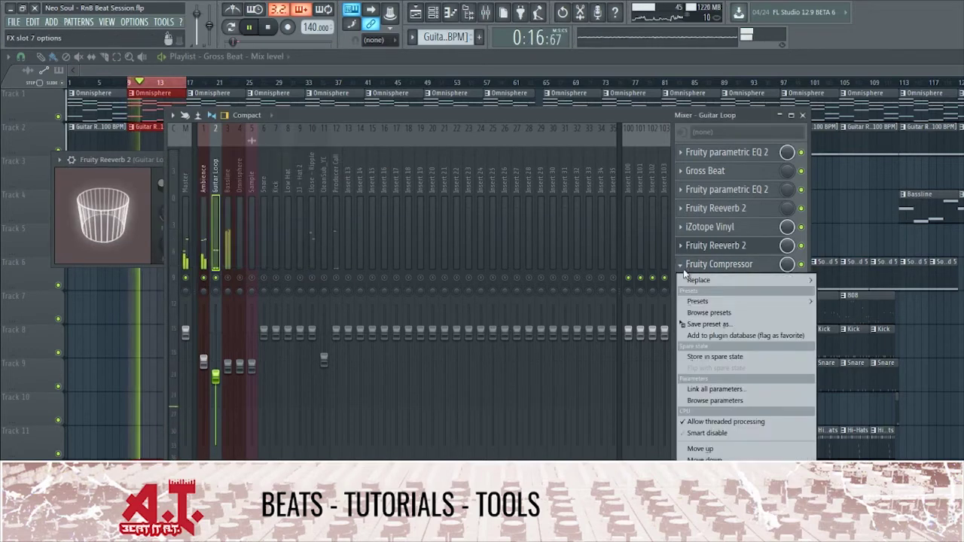
left_click(740, 448)
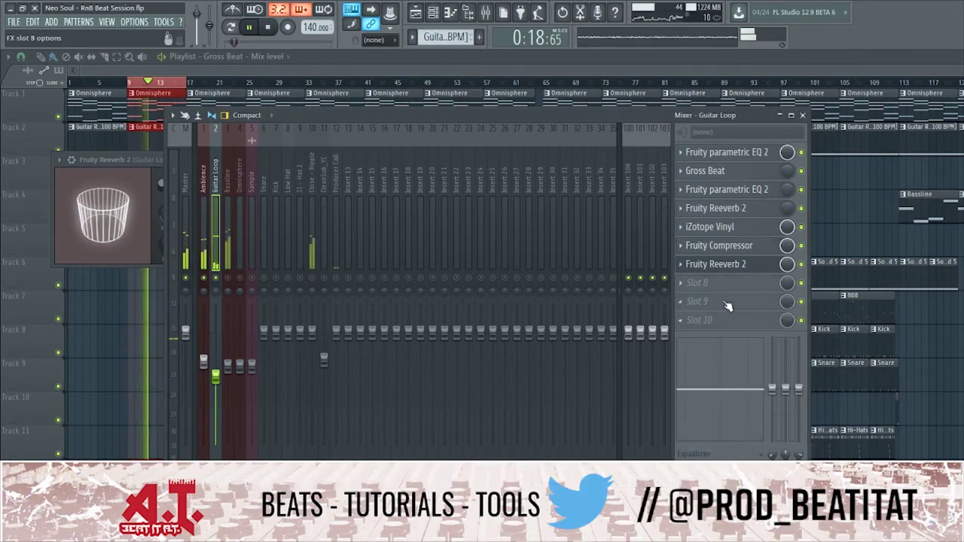
left_click(681, 246)
left_click(700, 430)
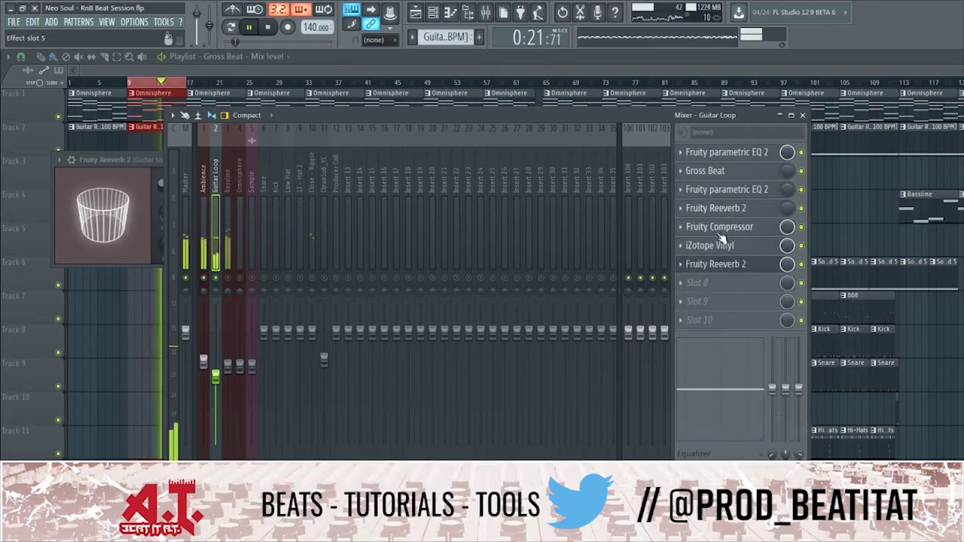
left_click(682, 227)
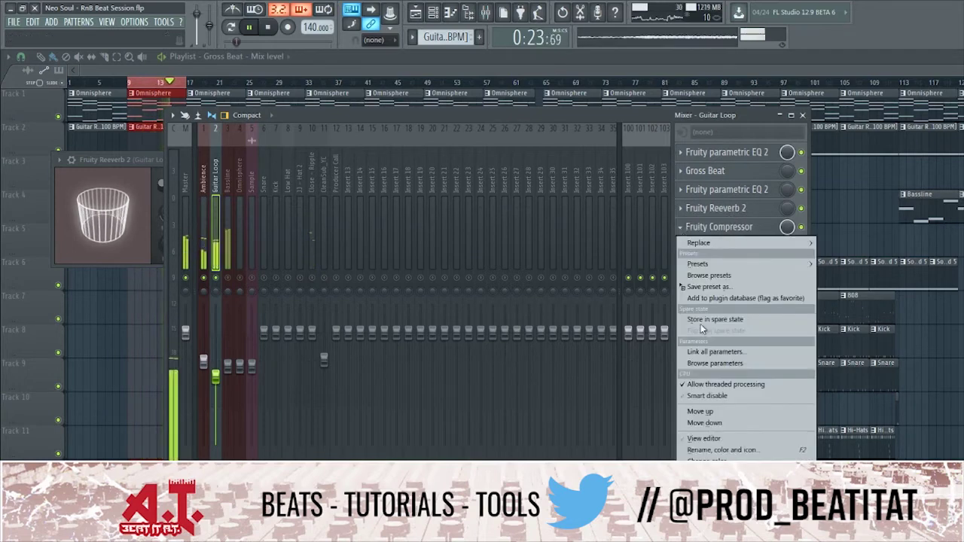
left_click(702, 413)
left_click(687, 210)
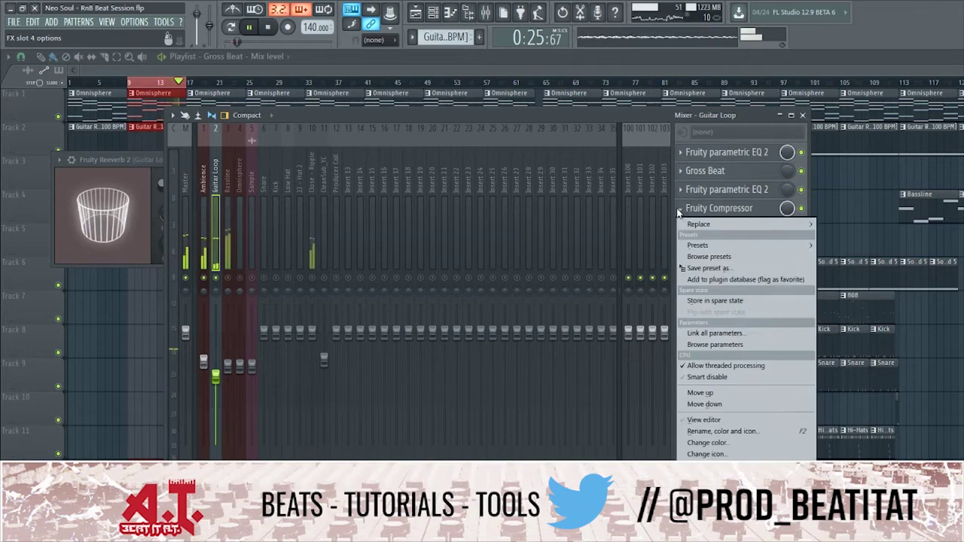
left_click(700, 395)
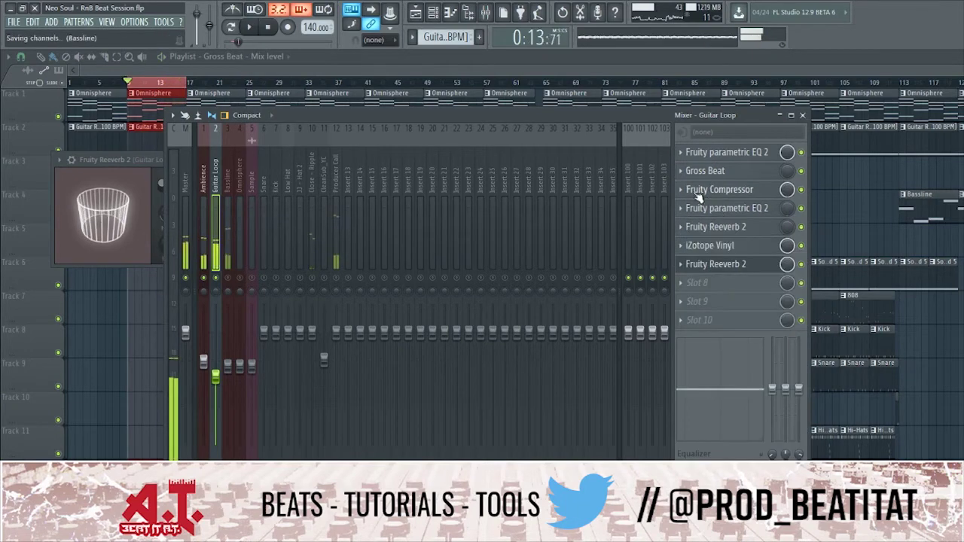
left_click(697, 193)
left_click(700, 372)
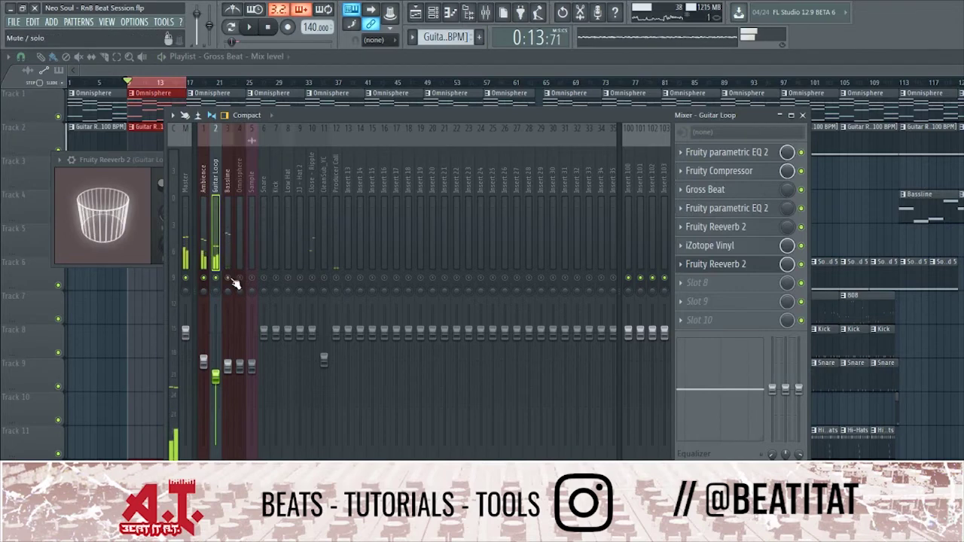
Enable the Bassline mixer track and lower its volume while the looped section plays.
left_click(226, 222)
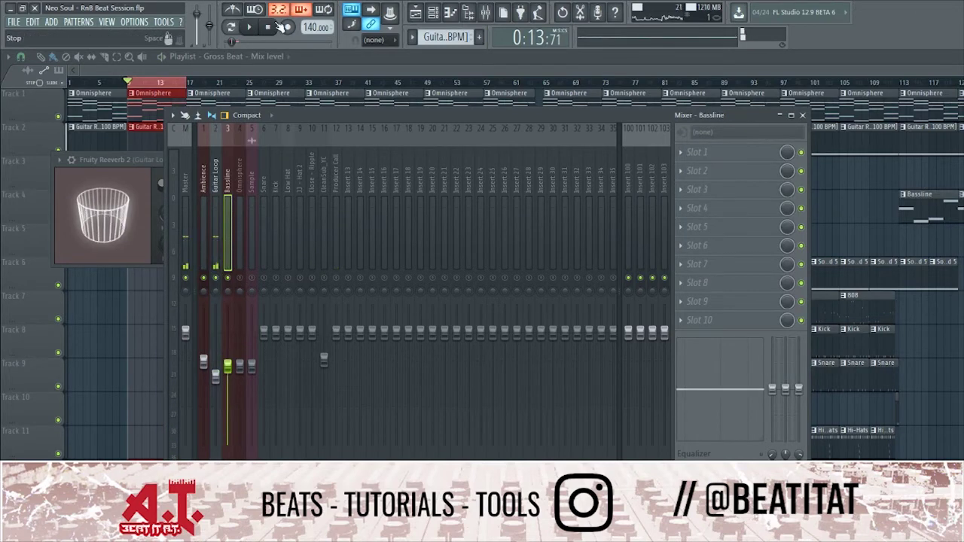
key("space")
left_click_drag(228, 367, 228, 386)
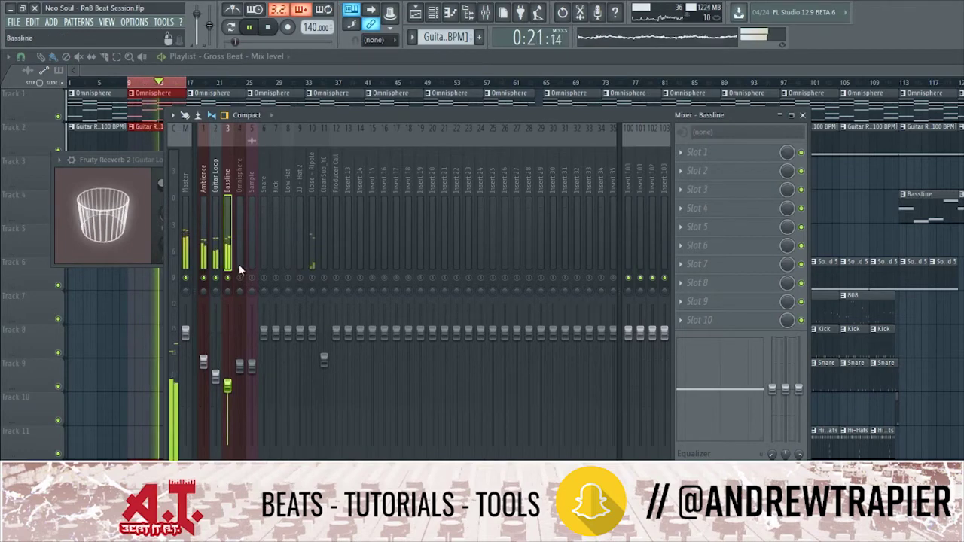
Raise the Ambience and Guitar Loop volumes slightly together, then stop playback.
left_click(215, 301)
left_click(208, 341)
key("space")
In the audio settings, choose Speakers (Realtek High Definition Audio) as the audio device and close the settings.
left_click(180, 21)
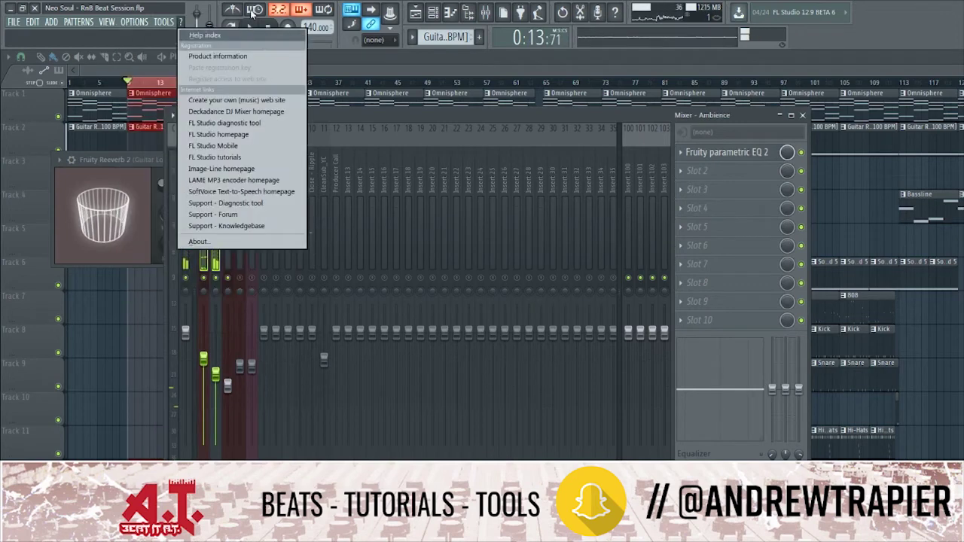
left_click(266, 29)
left_click(134, 22)
left_click(151, 54)
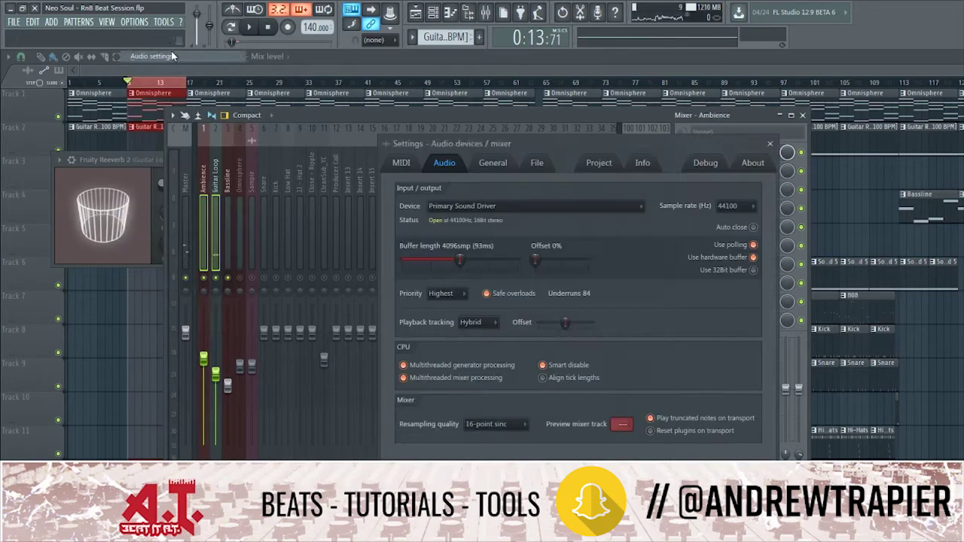
left_click(512, 206)
left_click(475, 284)
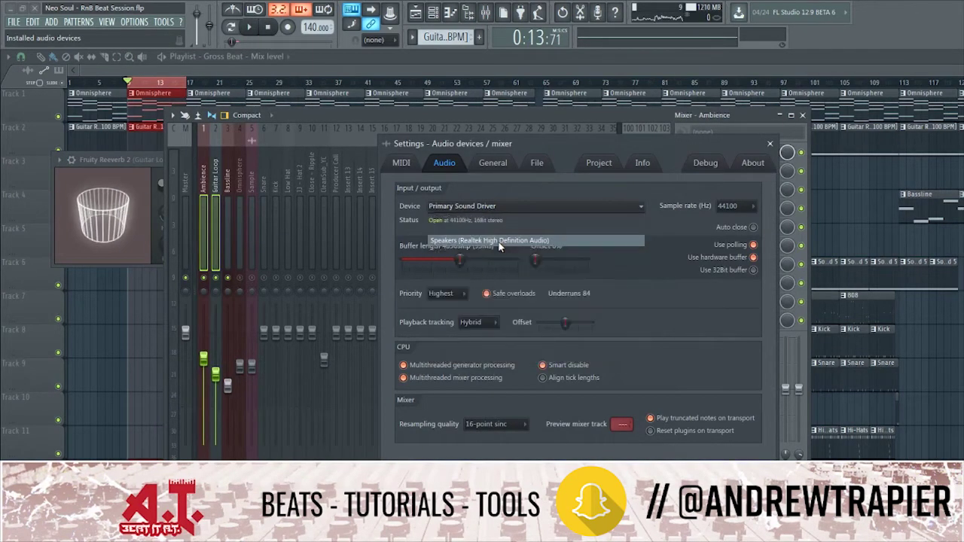
left_click(770, 144)
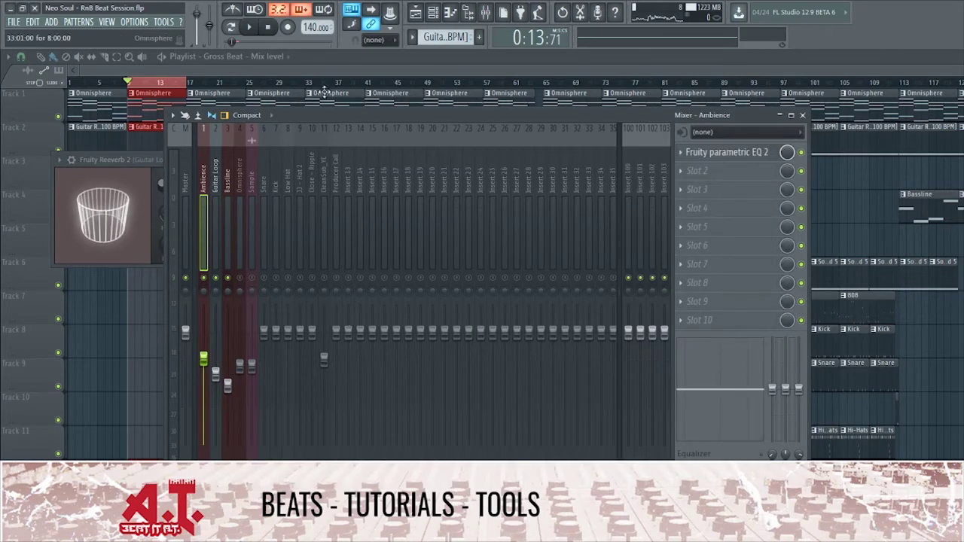
Play the loop, nudge the Ambience and Guitar Loop volumes up together and lower the Bassline to 51% (-12.5 dB).
key("space")
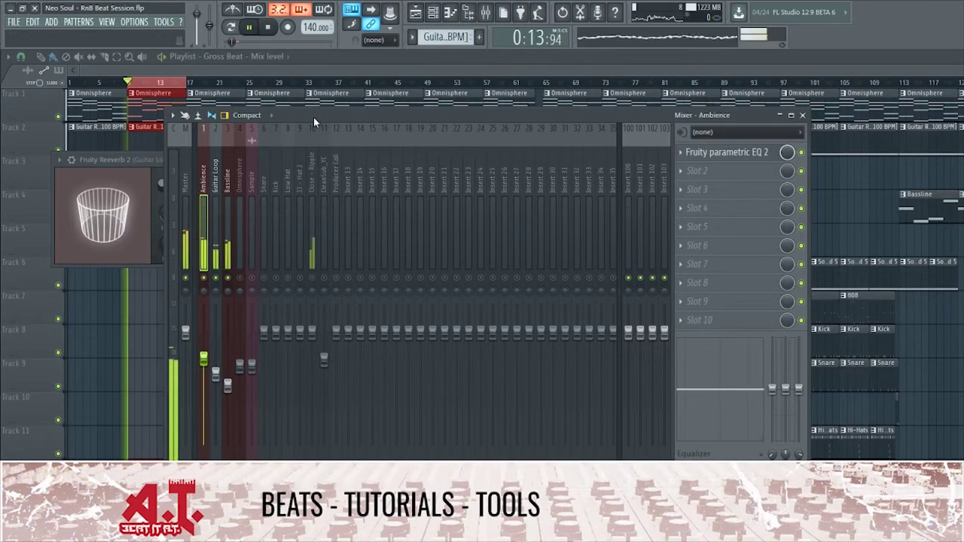
left_click(188, 244)
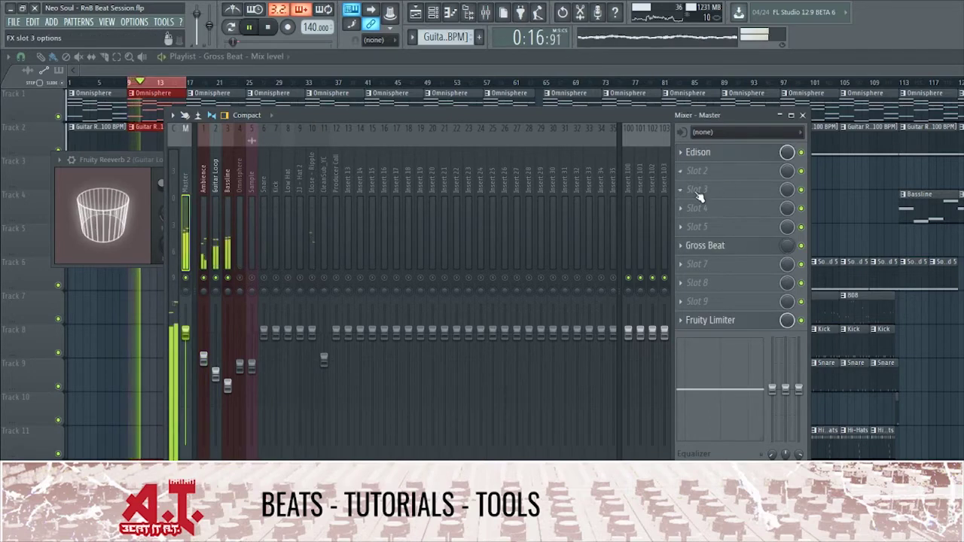
left_click(215, 255)
left_click(204, 255, "ctrl+shift")
left_click_drag(203, 359, 227, 388)
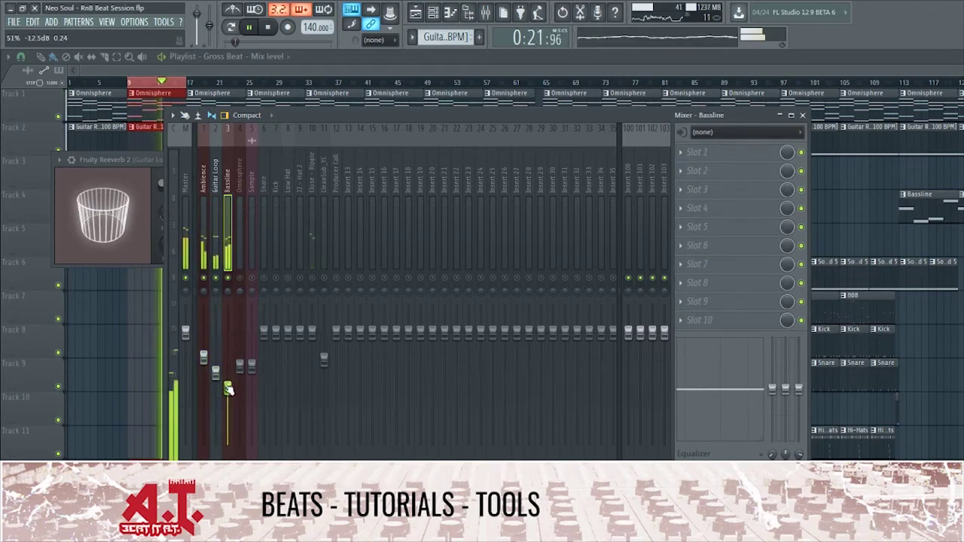
key("space")
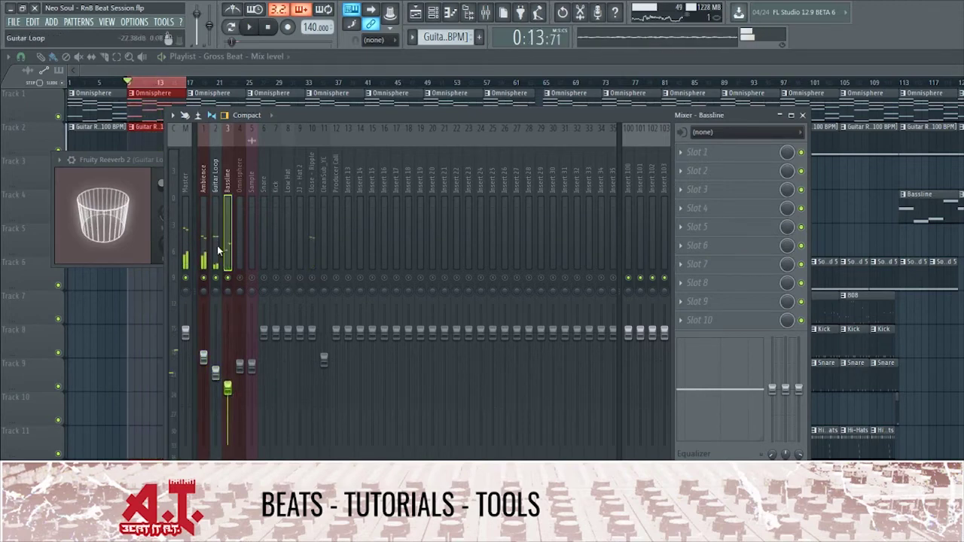
left_click(214, 254)
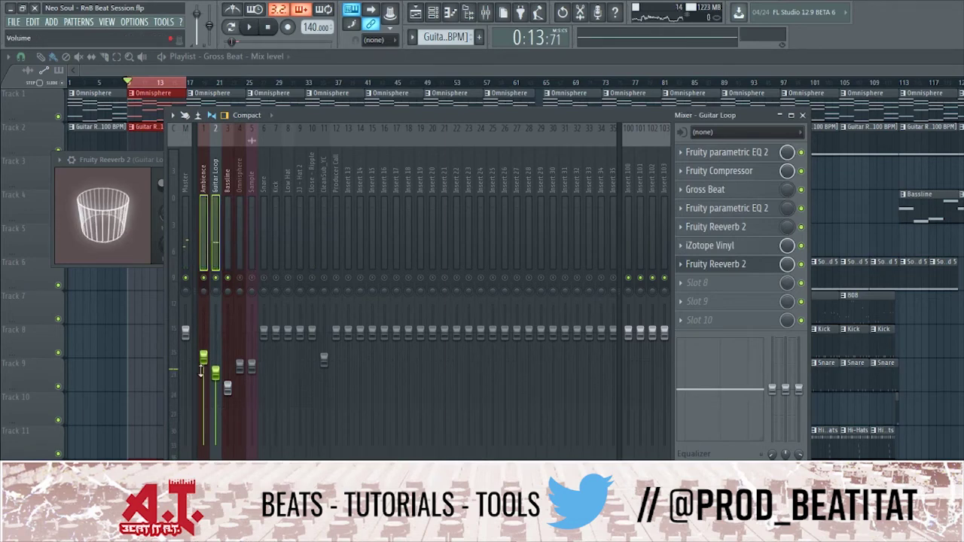
Enable the Close - Ripple track, lower its volume slightly and add a Fruity parametric EQ 2 in its slot 1.
left_click(241, 279)
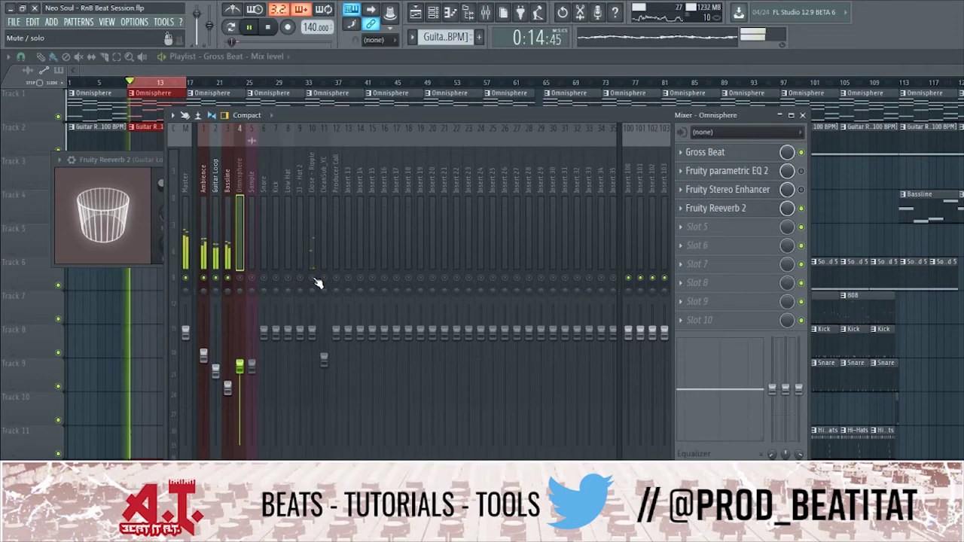
left_click(315, 201)
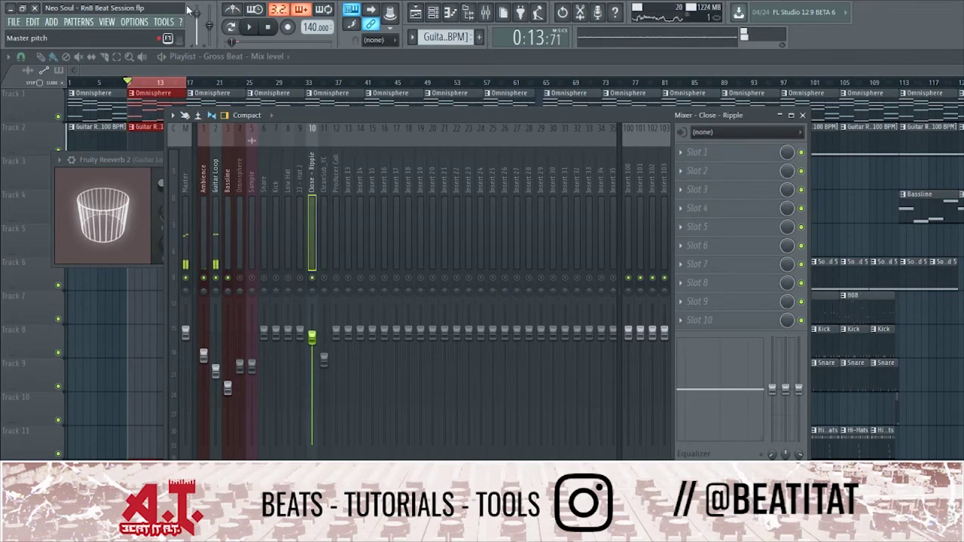
left_click(695, 156)
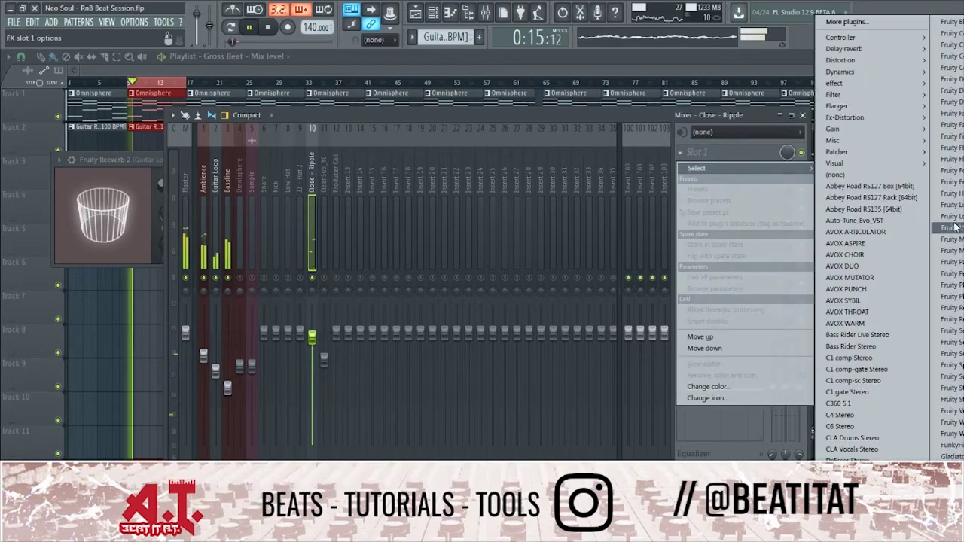
left_click(947, 250)
In the Close - Ripple EQ, boost band 7 slightly, make band 1 a high pass and shift it up to near band 4.
left_click_drag(247, 241, 248, 238)
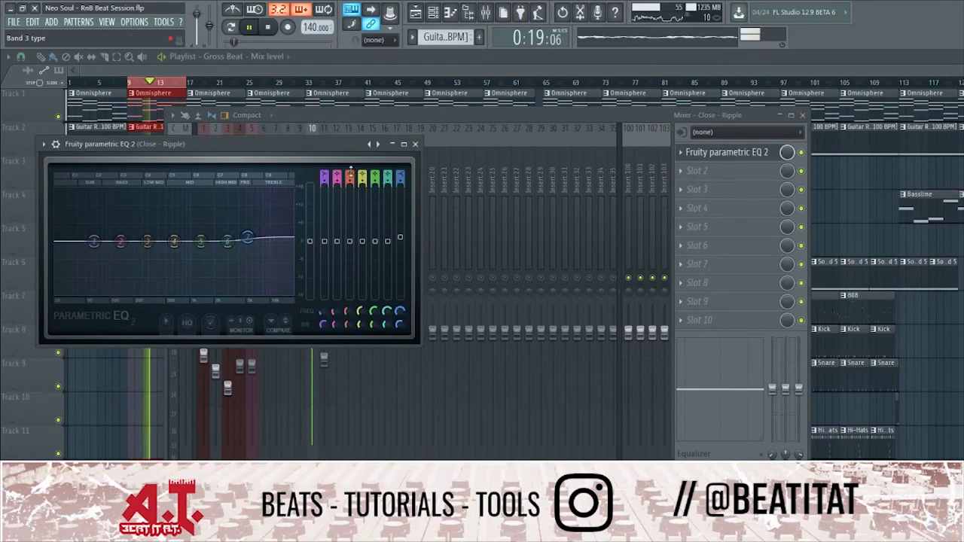
left_click_drag(325, 178, 325, 196)
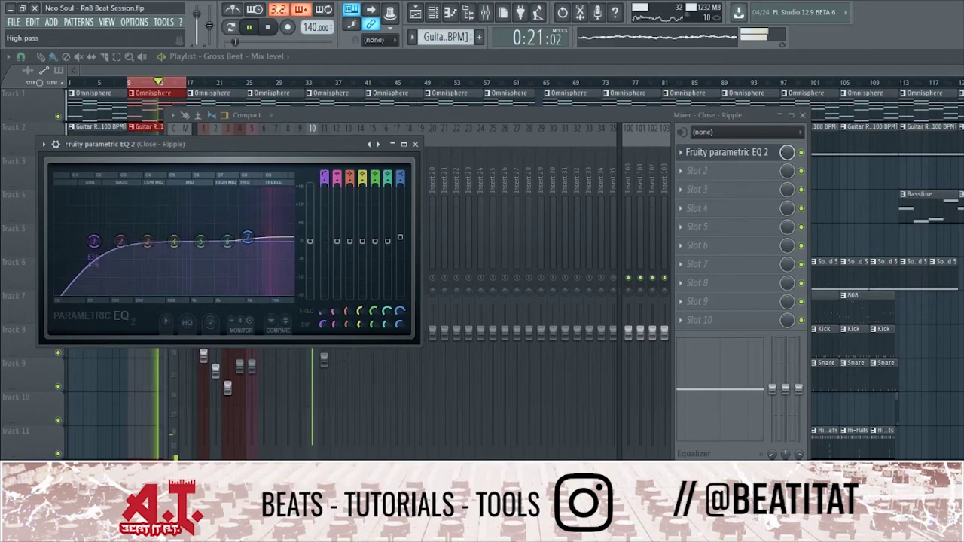
left_click_drag(94, 241, 167, 241)
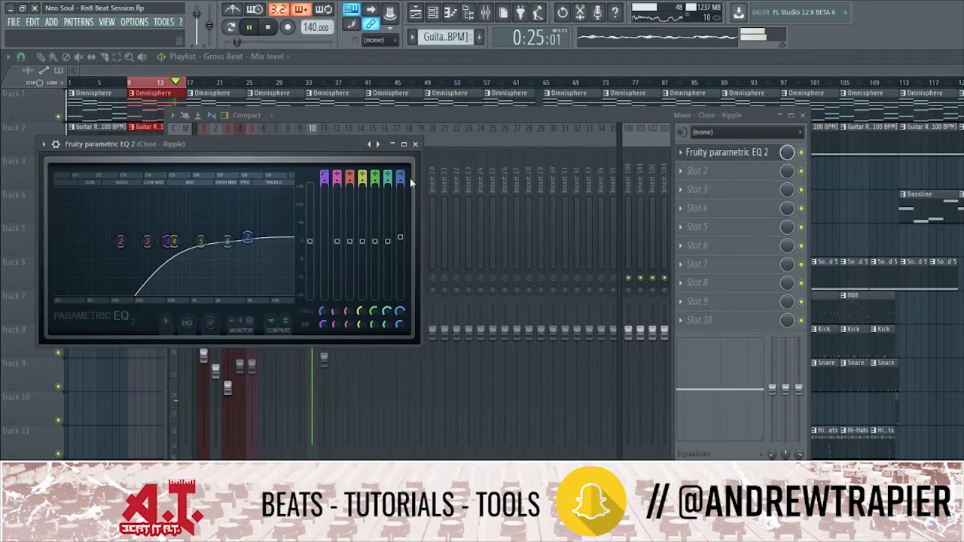
left_click(416, 143)
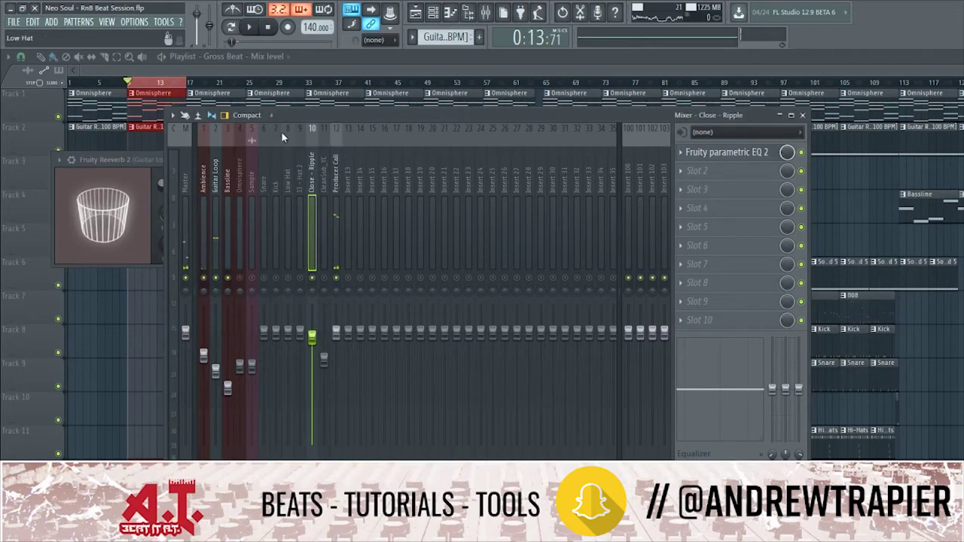
left_click(700, 155)
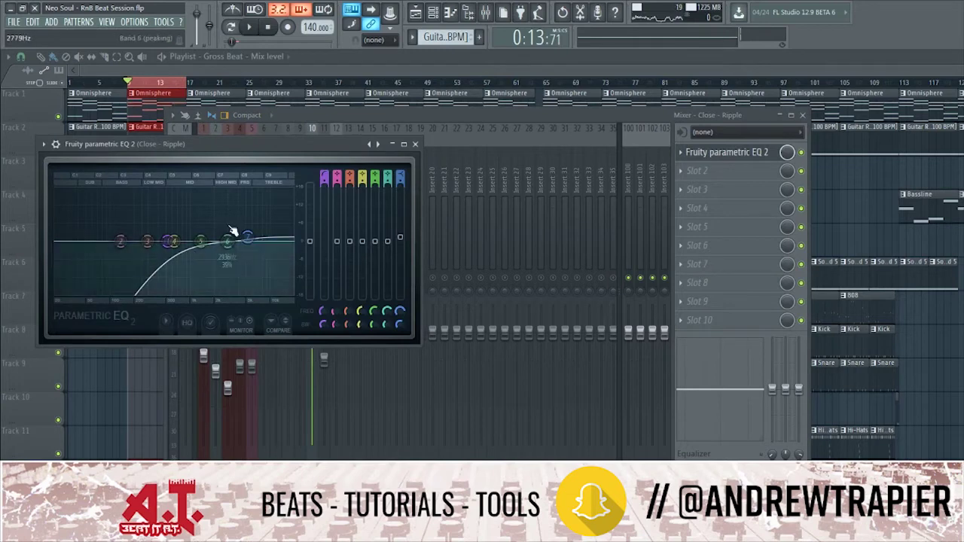
left_click(415, 143)
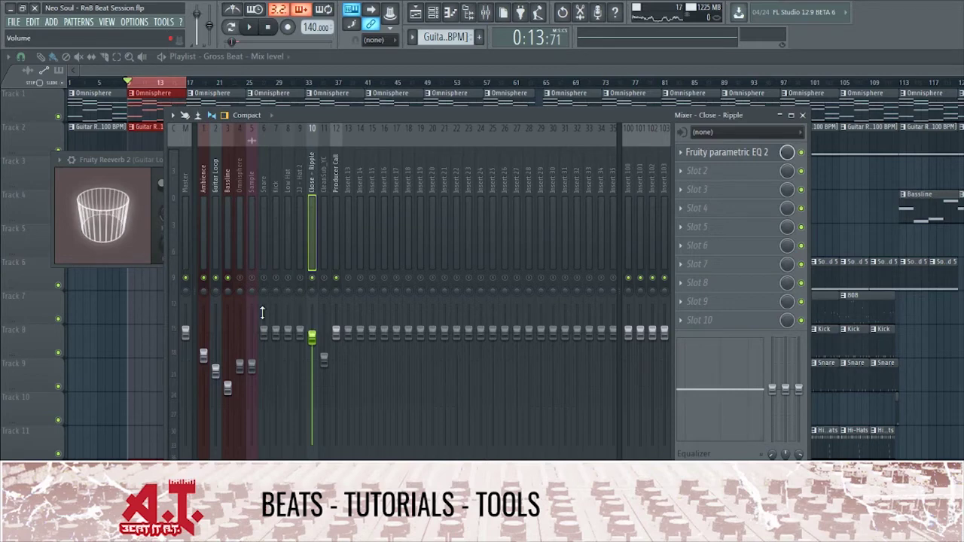
Add a Fruity parametric EQ 2 in slot 1 of the Bassline track.
left_click(231, 263)
left_click(732, 143)
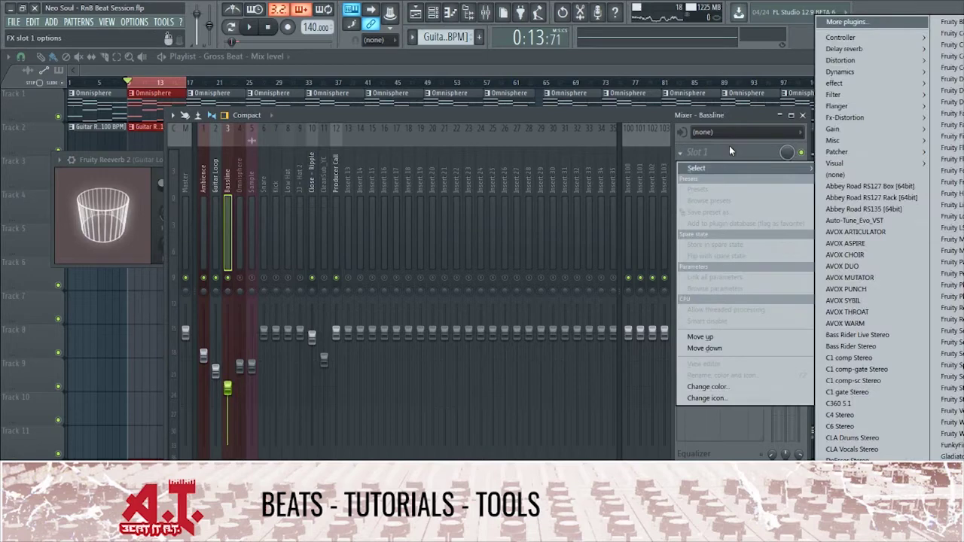
left_click(220, 222)
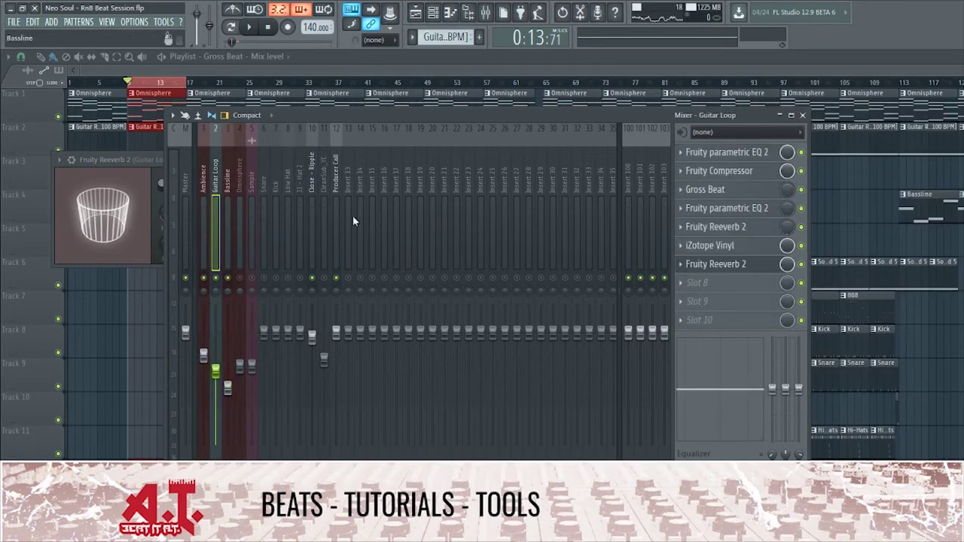
left_click(226, 219)
left_click(714, 154)
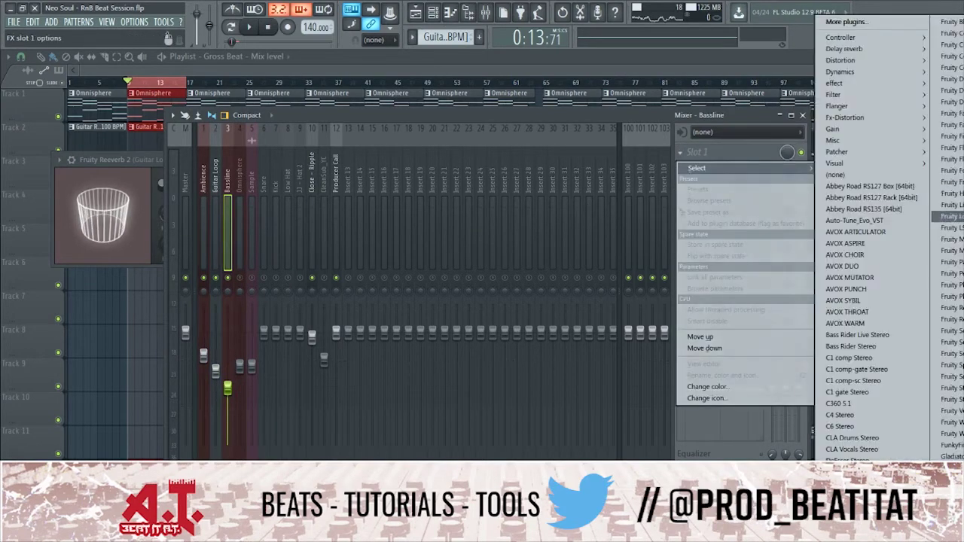
left_click(951, 262)
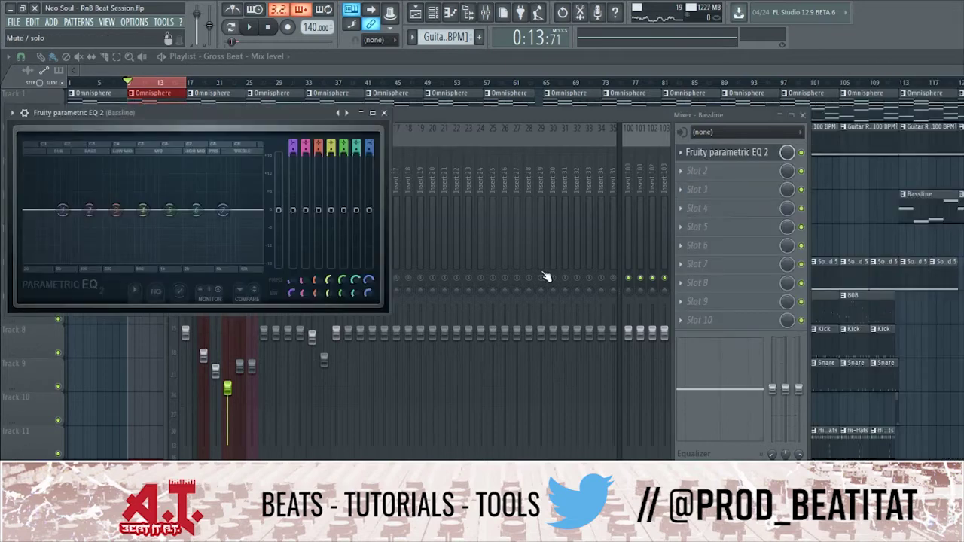
Play the loop and, in the Bassline EQ, shift band 1 down to the lowest frequencies with a slight cut and boost band 2 slightly.
left_click_drag(229, 130, 428, 106)
key("space")
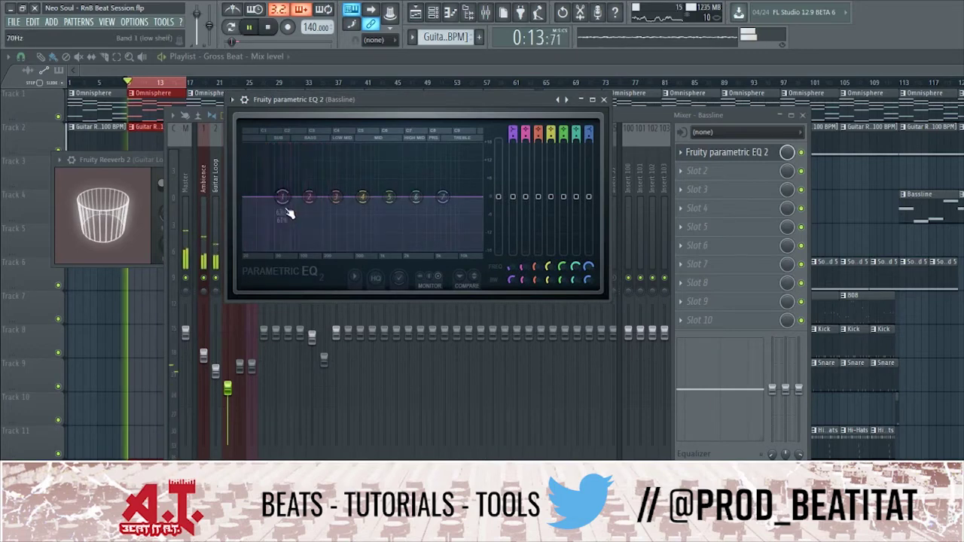
left_click_drag(385, 101, 485, 108)
key("space")
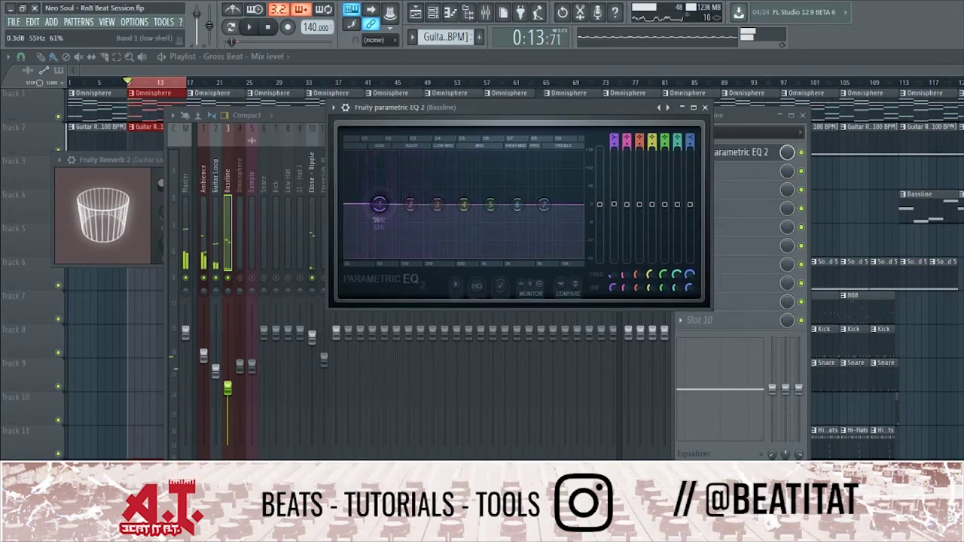
key("space")
mouse_move(411, 205)
left_mouse_down()
mouse_move(394, 189)
mouse_move(399, 196)
left_mouse_up()
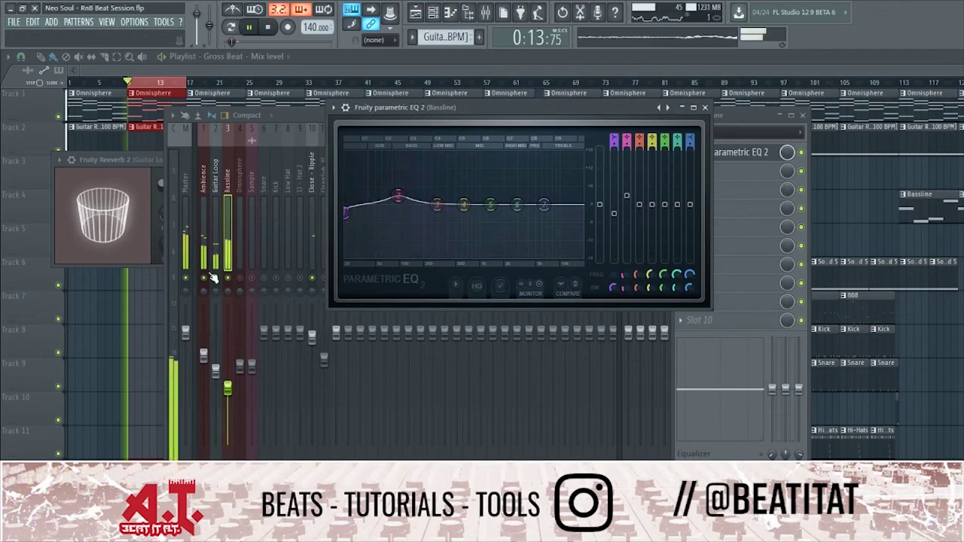
Solo the Bassline and, in its EQ, cut band 3 slightly, boost band 4 slightly and lower band 7, closing the EQ when done.
left_click(228, 279)
left_click(726, 152)
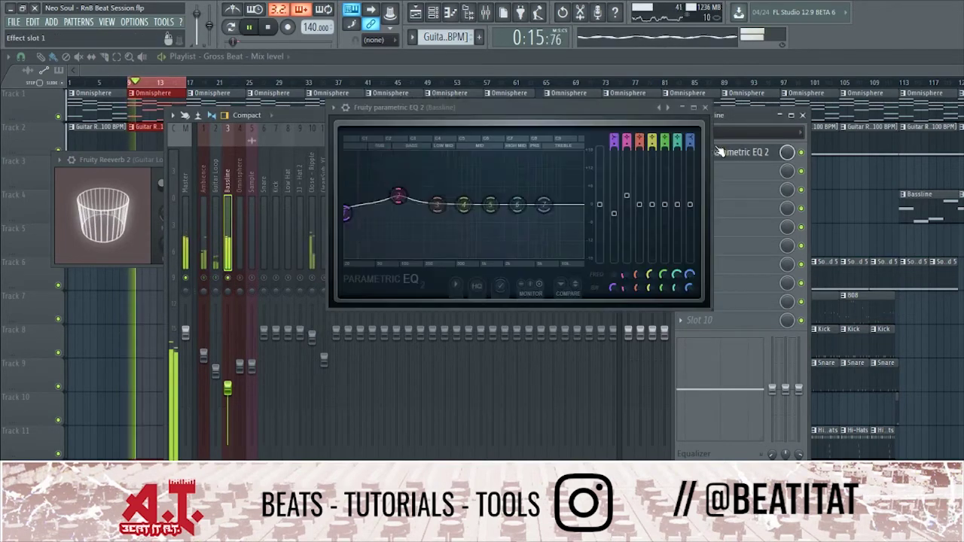
key("space")
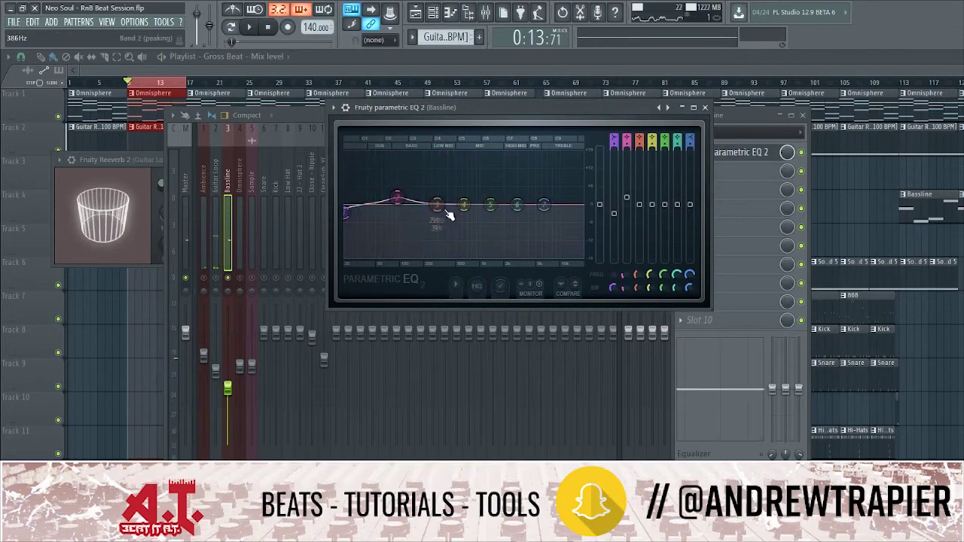
left_click_drag(464, 204, 465, 200)
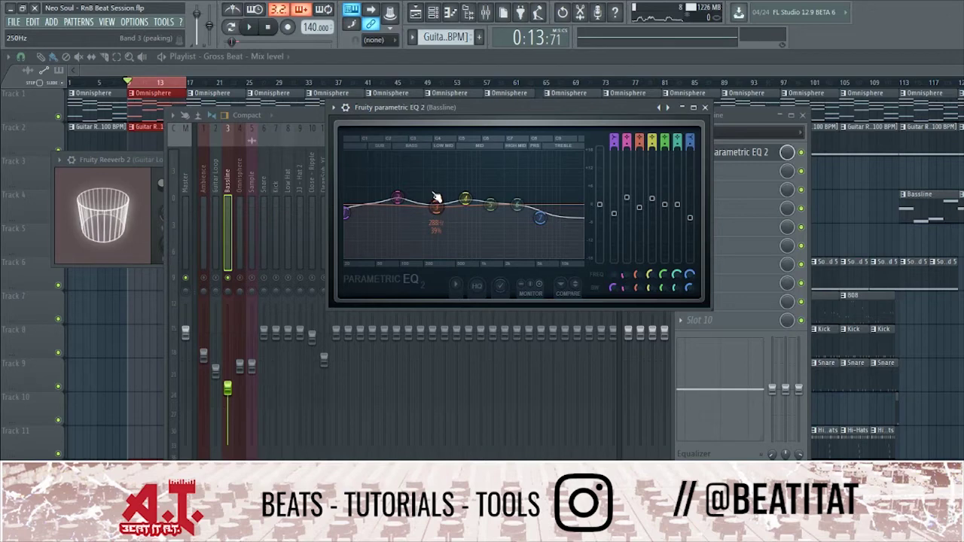
key("space")
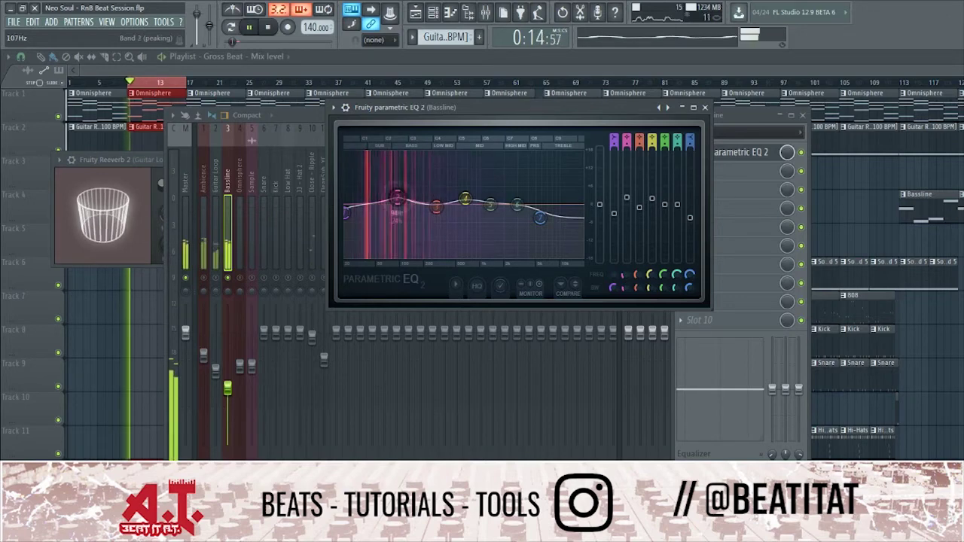
key("space")
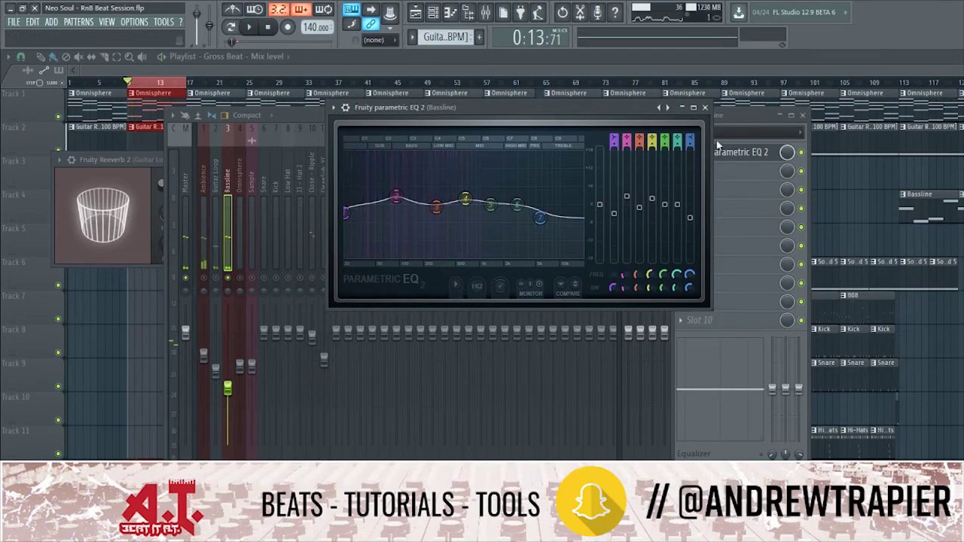
left_click(705, 108)
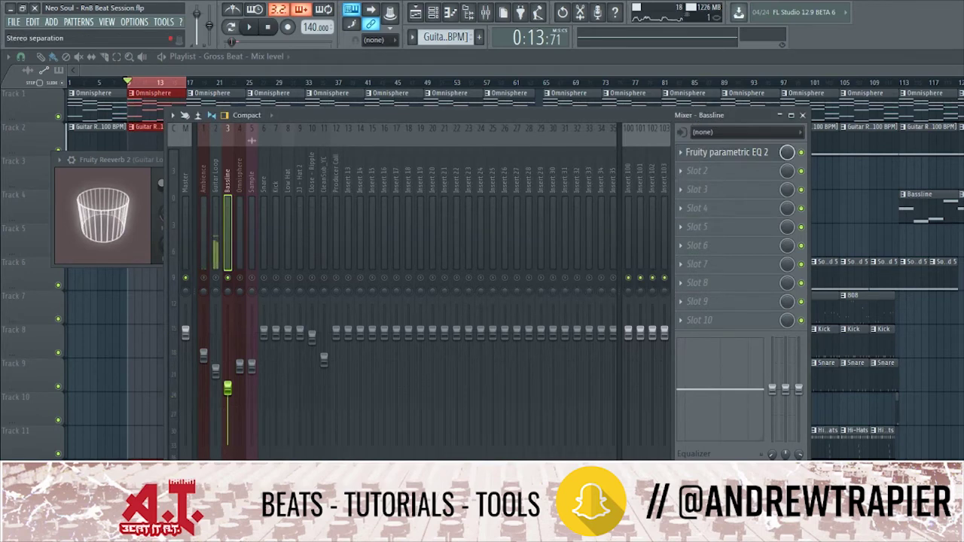
Adjust the Guitar Loop's stereo separation slightly, turn all mixer tracks back on and play the loop.
left_click_drag(215, 482, 215, 475)
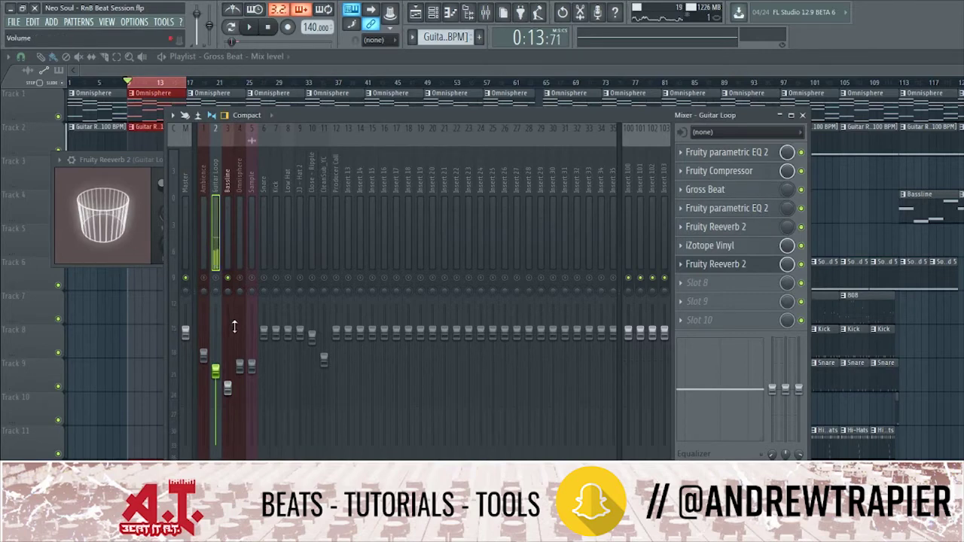
right_click(217, 278)
key("space")
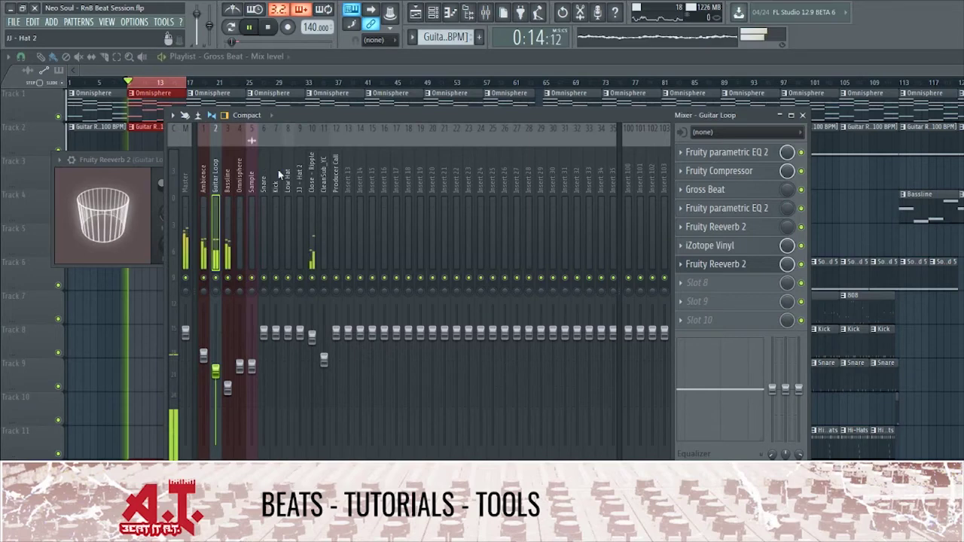
Balance the levels during playback by nudging the Bassline down, the Ambience up and the Guitar Loop down slightly.
left_click(238, 259)
left_click(229, 266)
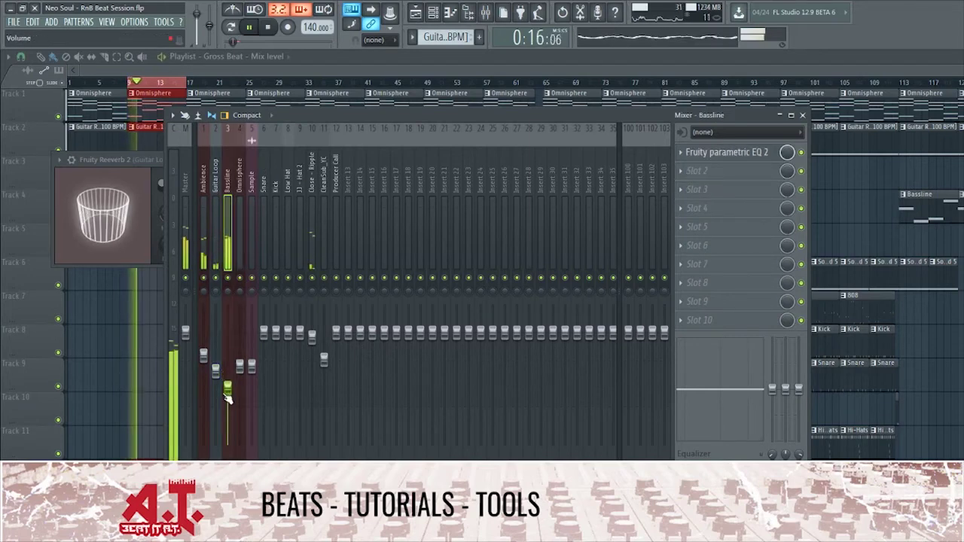
left_click(203, 355)
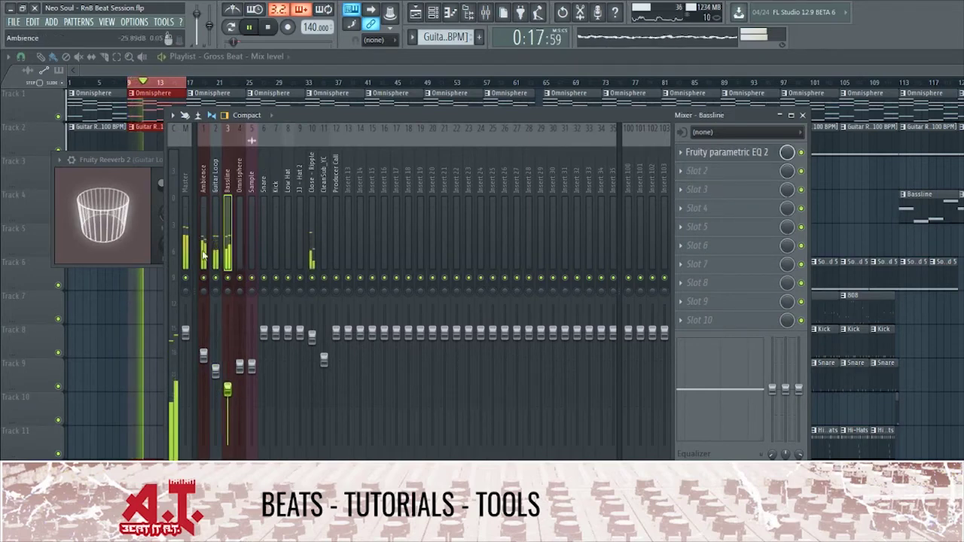
left_click(215, 368)
Add a Fruity delay bank in the Guitar Loop's slot 8, load its Alternate 2 preset and turn down its mix level.
left_click(89, 191)
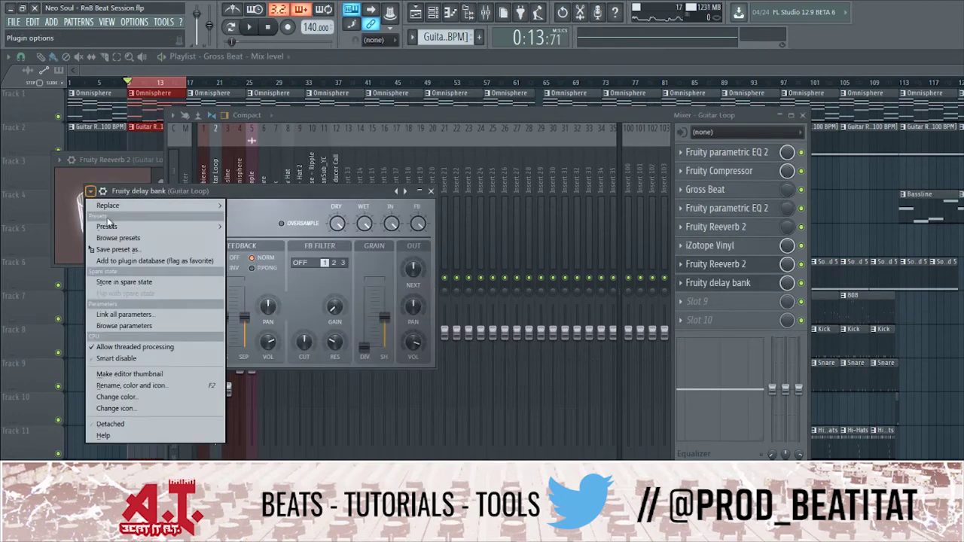
mouse_move(114, 228)
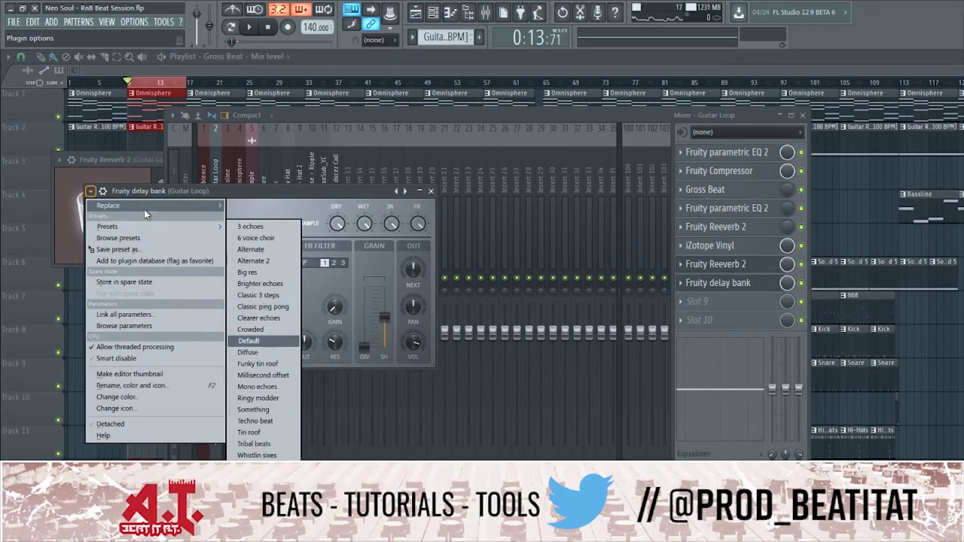
mouse_move(151, 205)
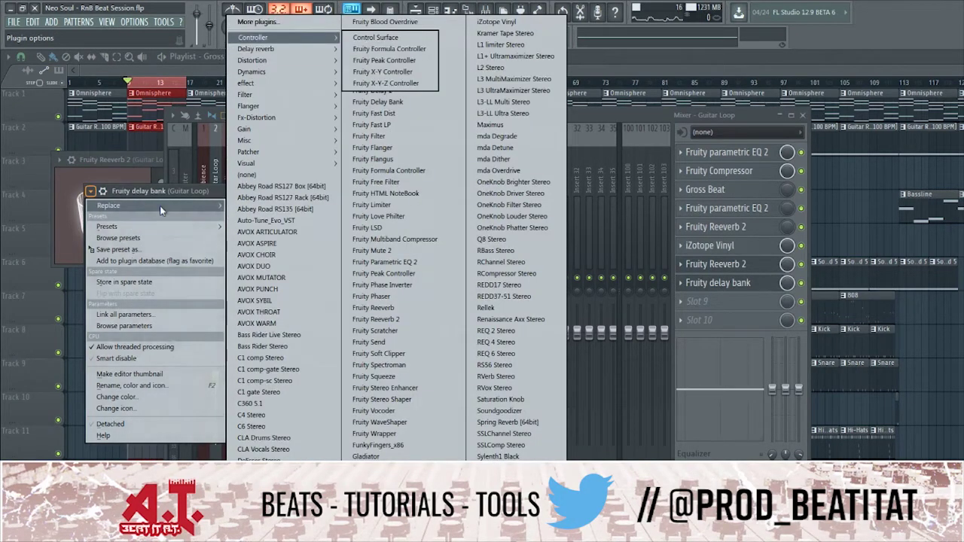
left_click(187, 188)
left_click(250, 27)
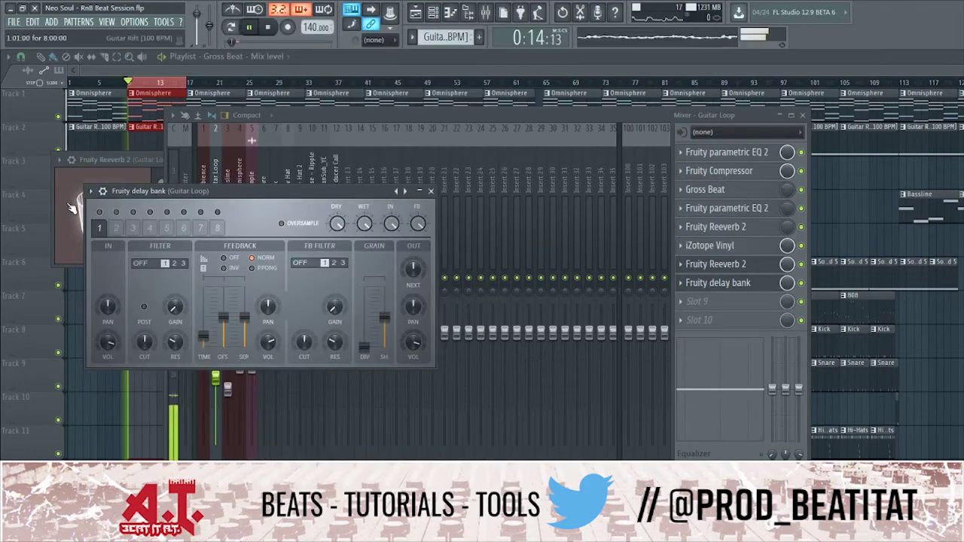
left_click(90, 191)
mouse_move(219, 225)
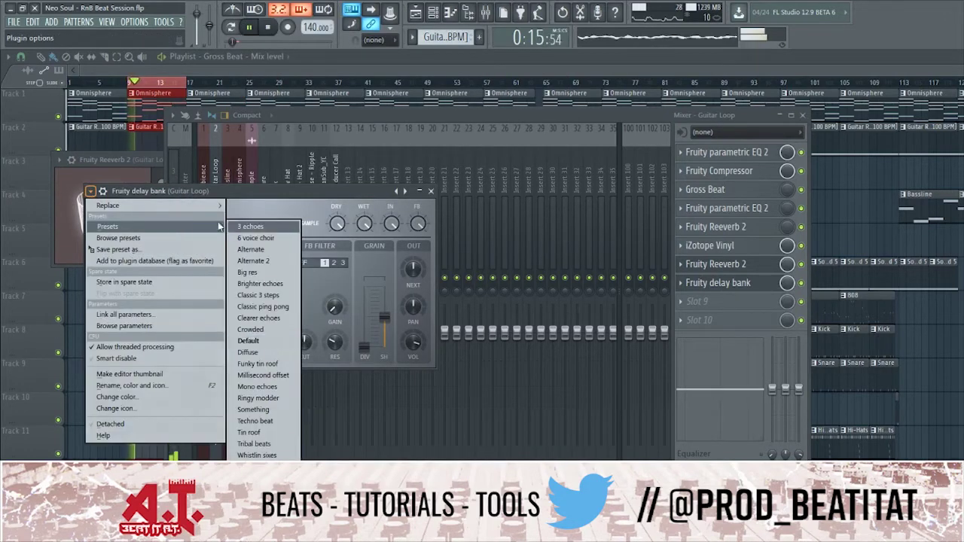
left_click(287, 262)
left_click_drag(786, 287, 786, 297)
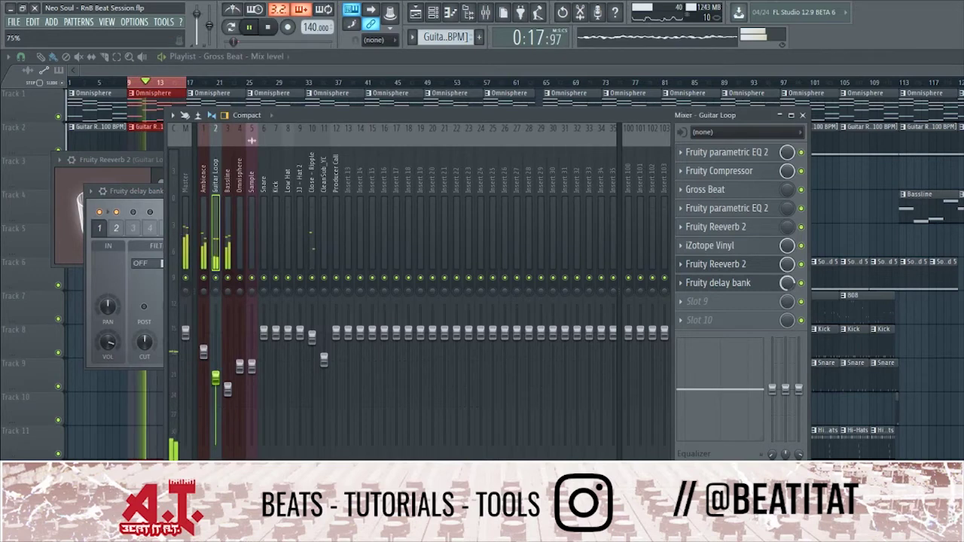
Look through the delay bank's presets, close it, set the Guitar Loop volume to 60% (-9.8 dB) and stop playback.
left_click(763, 287)
left_click(763, 287)
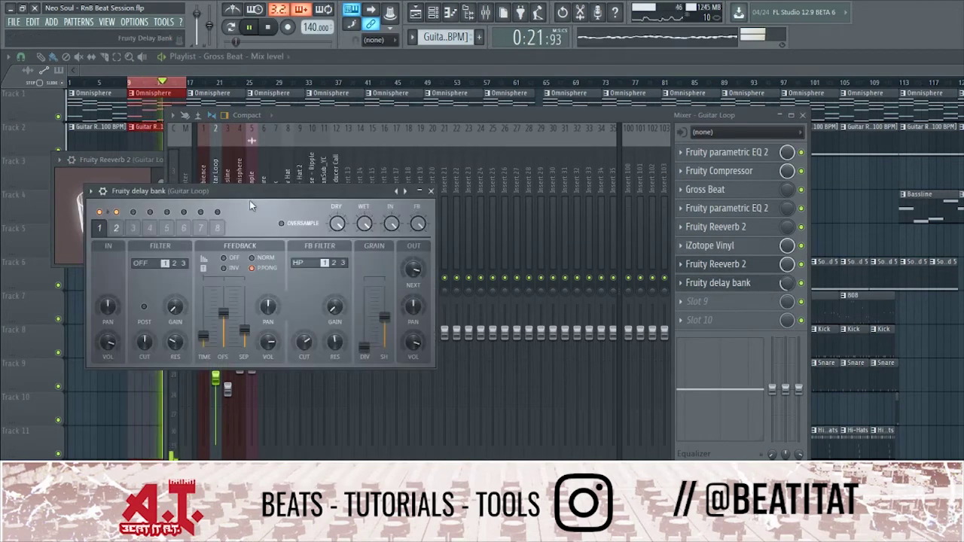
left_click(102, 193)
mouse_move(150, 226)
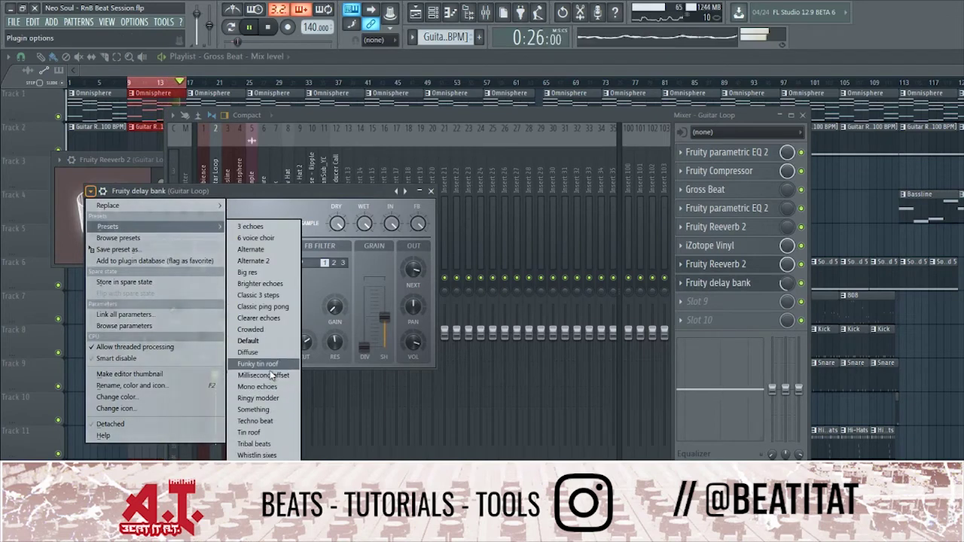
left_click(432, 192)
left_click(216, 377)
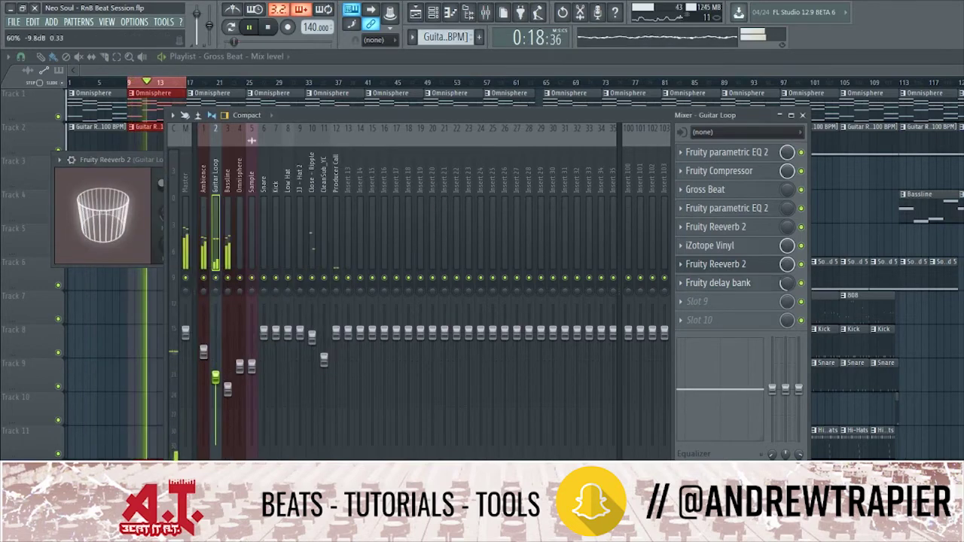
left_click(269, 27)
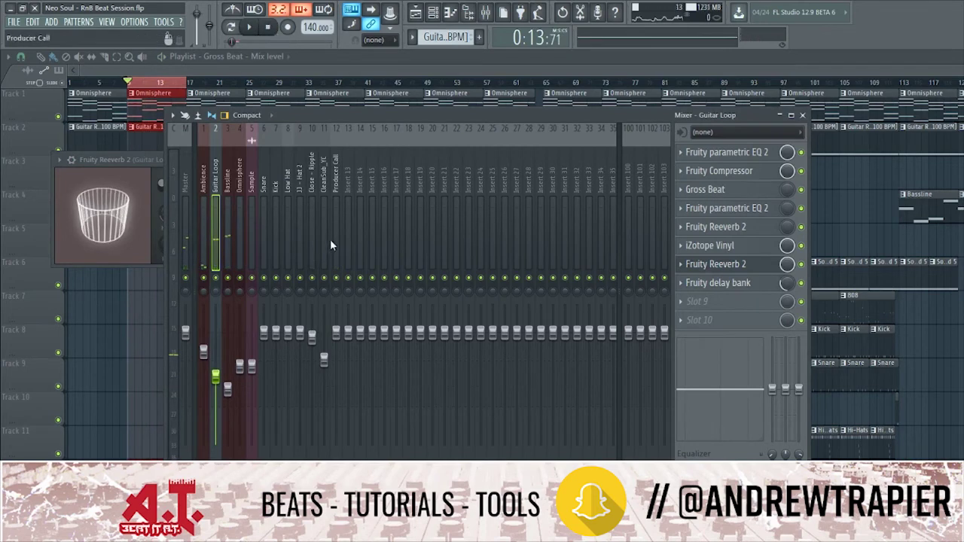
Lower the Producer Call volume to 82% (-4.3 dB) and play the loop.
left_click(333, 240)
left_click_drag(336, 335, 336, 348)
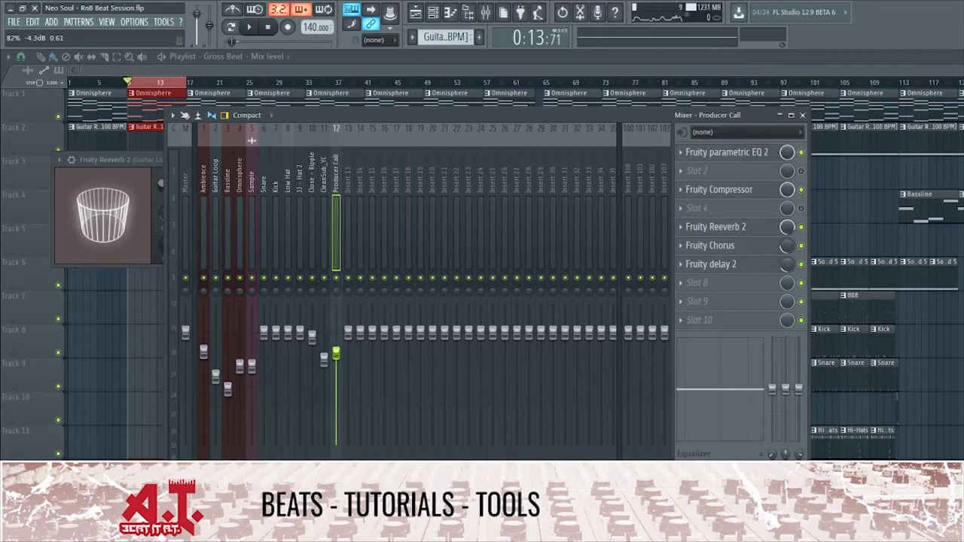
key("space")
Lower the Close - Ripple volume slightly and add a Fruity Compressor in its slot 2.
left_click(309, 220)
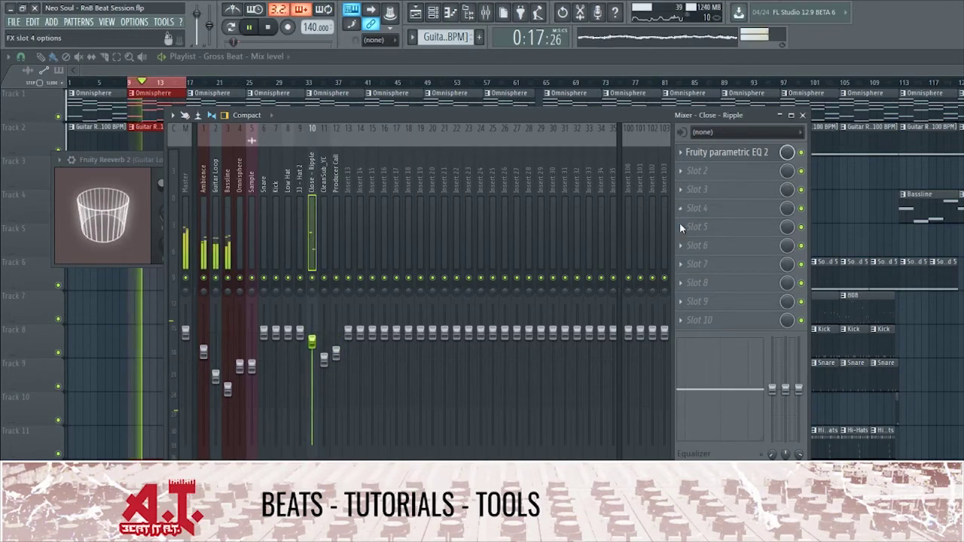
left_click(723, 170)
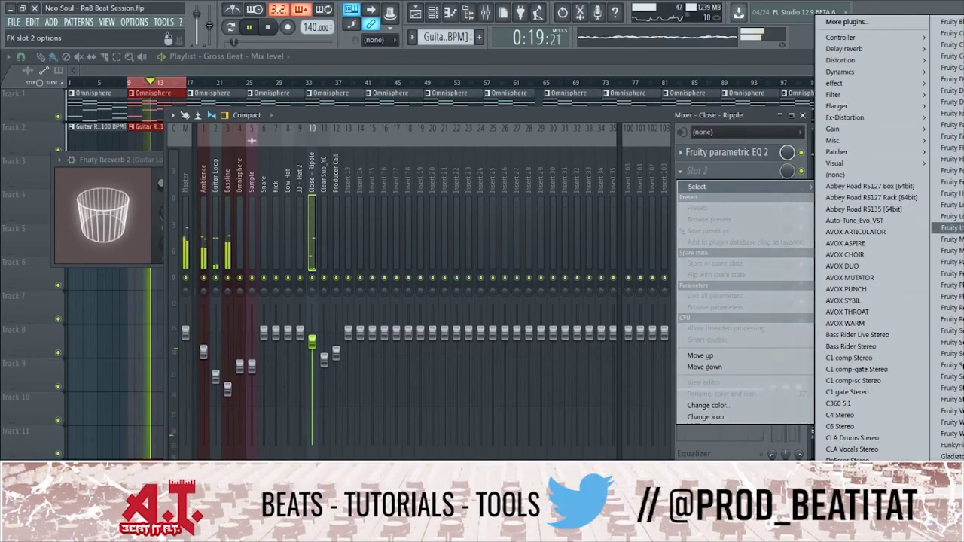
mouse_move(868, 39)
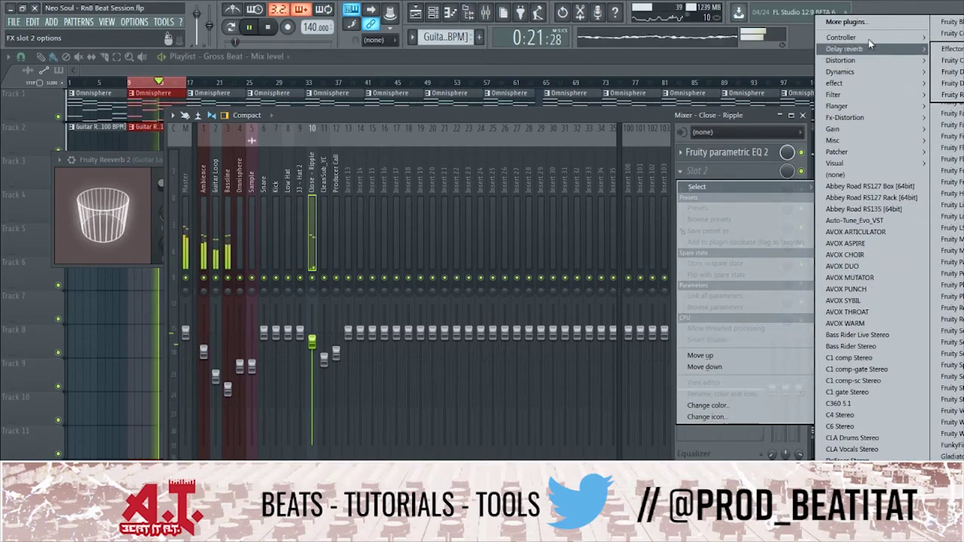
mouse_move(862, 75)
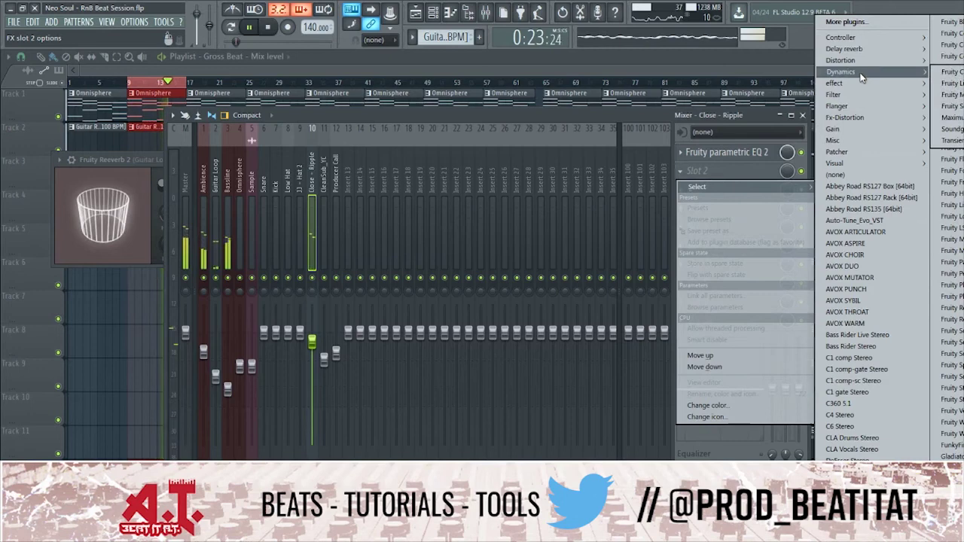
left_click(947, 72)
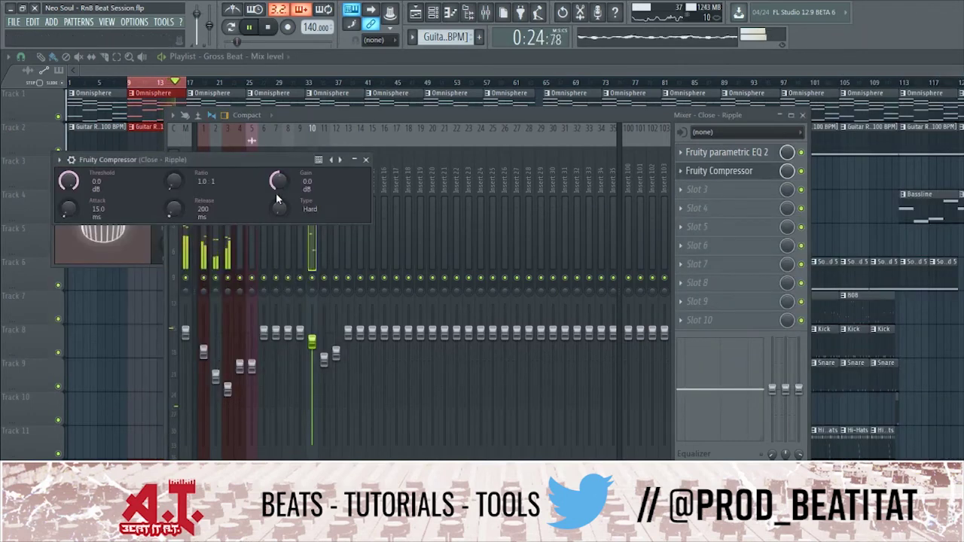
Set the Close - Ripple compressor to 2.5 dB gain, 2.8:1 ratio, -1.9 dB threshold and 10.8 ms attack, and the track volume to 93% (-1.6 dB).
left_click_drag(278, 181, 277, 173)
left_click_drag(174, 186, 174, 175)
left_click_drag(69, 182, 68, 215)
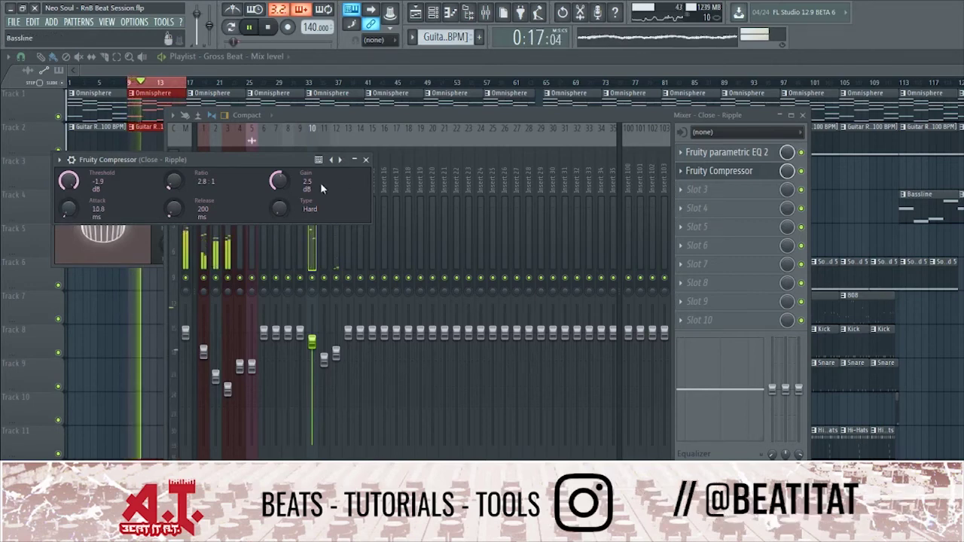
left_click(366, 159)
left_click_drag(315, 344, 312, 340)
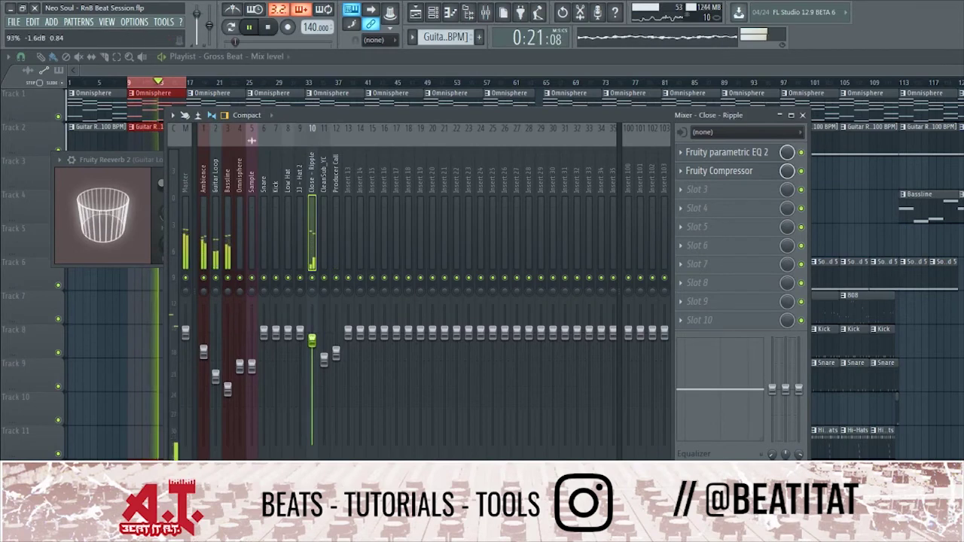
Select bars 17 to 25 of the playlist as the loop range and play it with the mixer open.
key("F12")
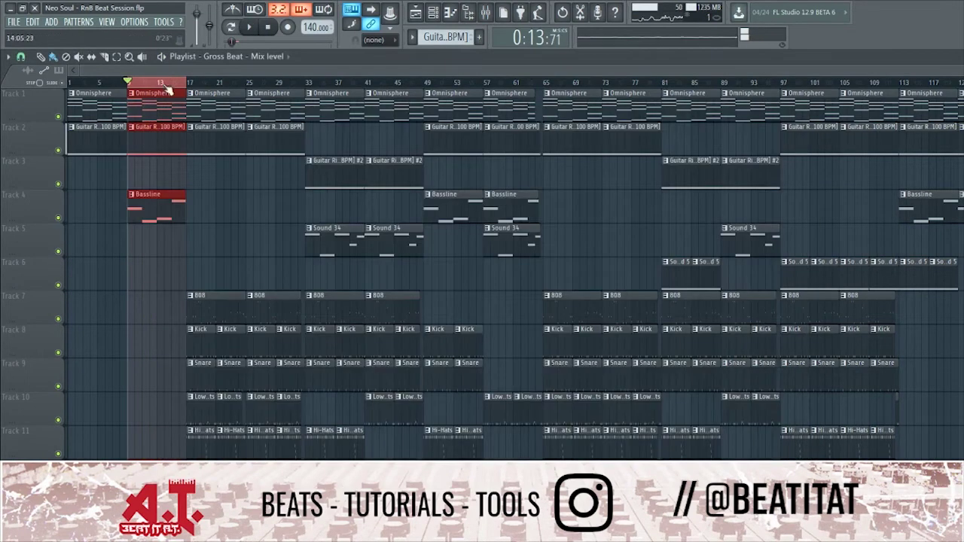
key("space")
left_click_drag(194, 86, 253, 93)
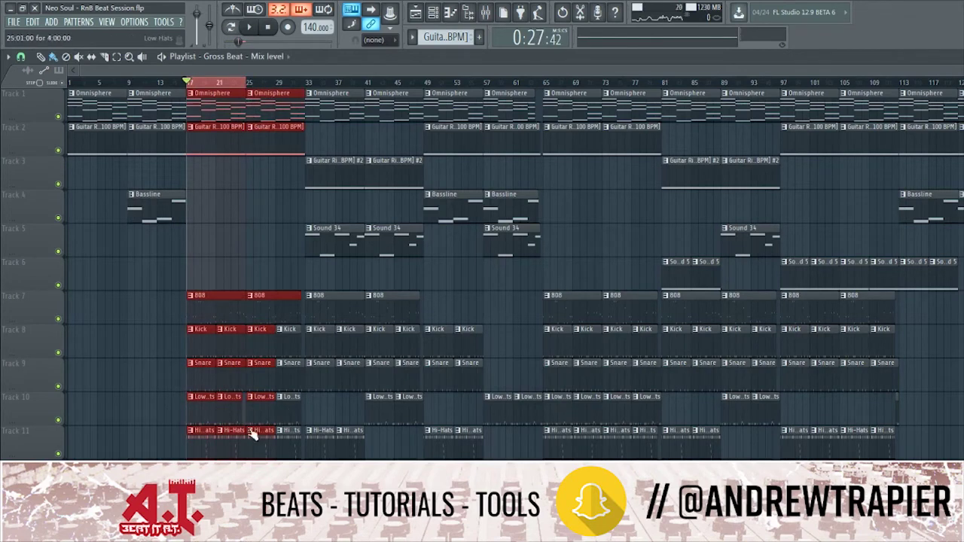
left_click(485, 14)
key("space")
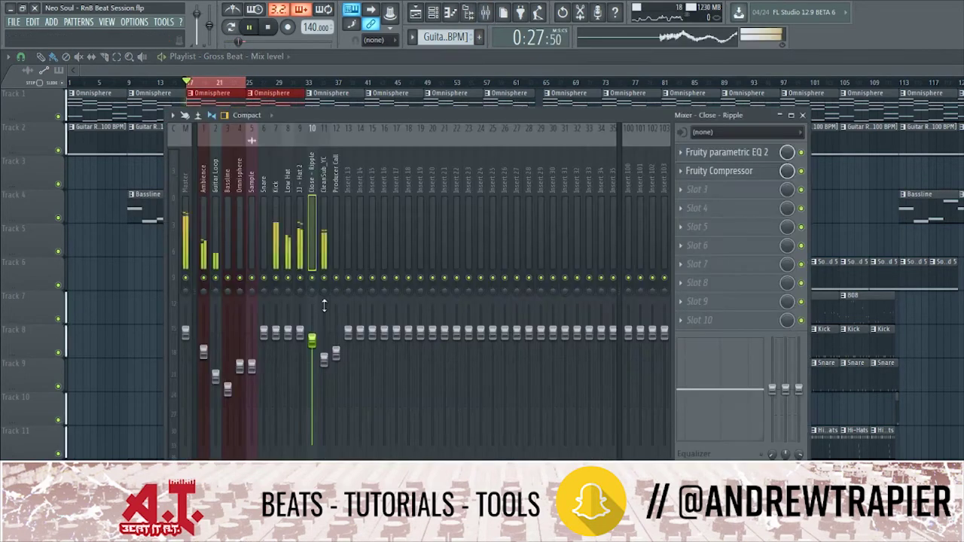
Solo and unsolo the JJ - Hat 2 track and set its volume to 90% (-2.3 dB).
left_click(297, 232)
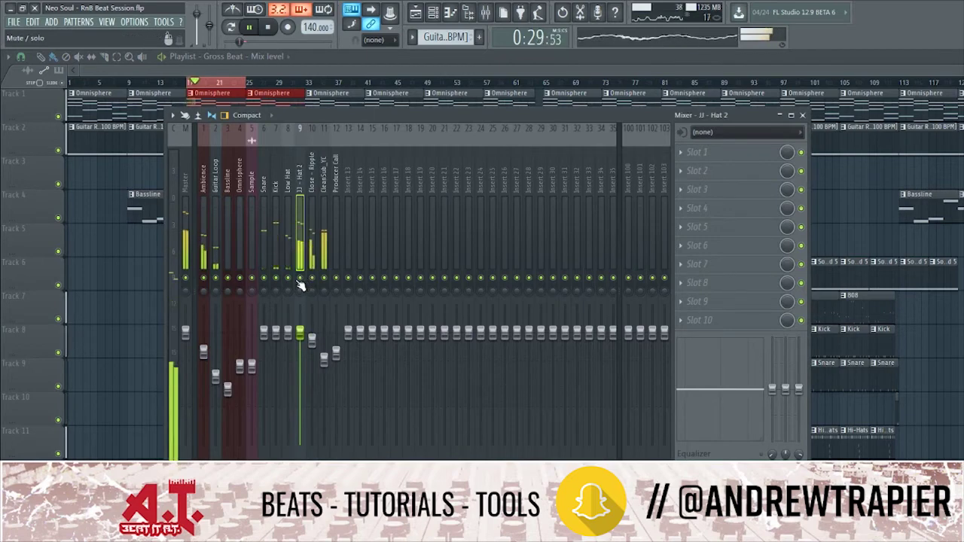
right_click(299, 277)
key("space")
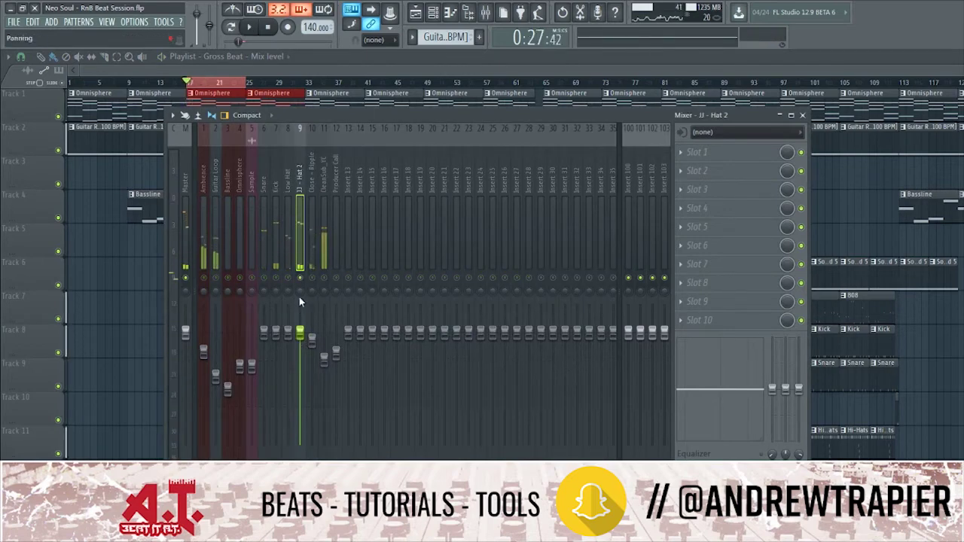
right_click(301, 279)
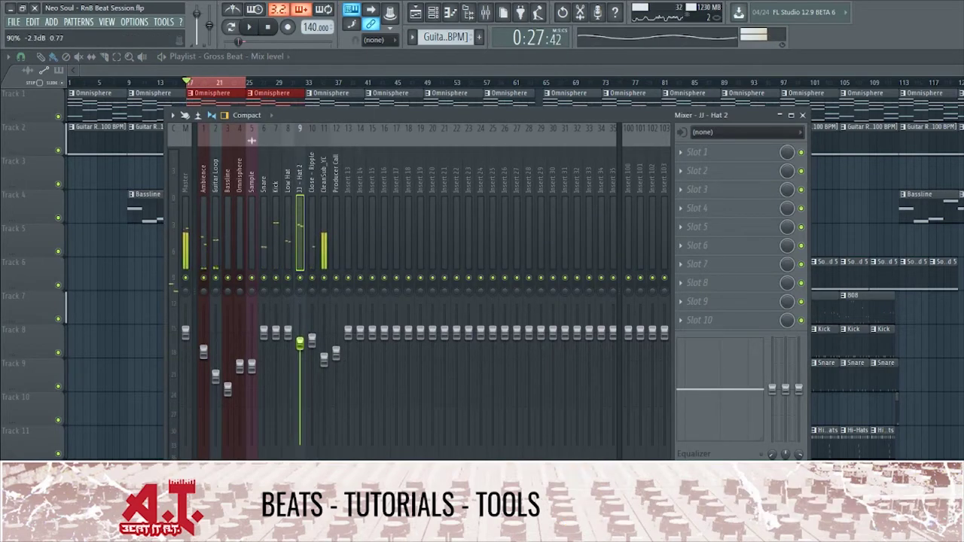
Play the loop with CleanSub_YC muted and lower the Low Hat and JJ - Hat 2 volumes.
key("space")
left_click(287, 256)
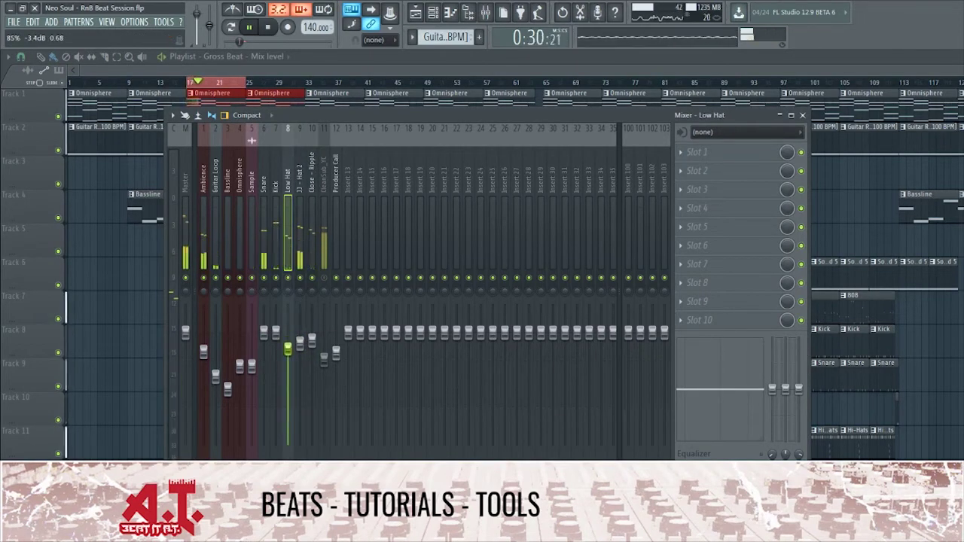
left_click(300, 259)
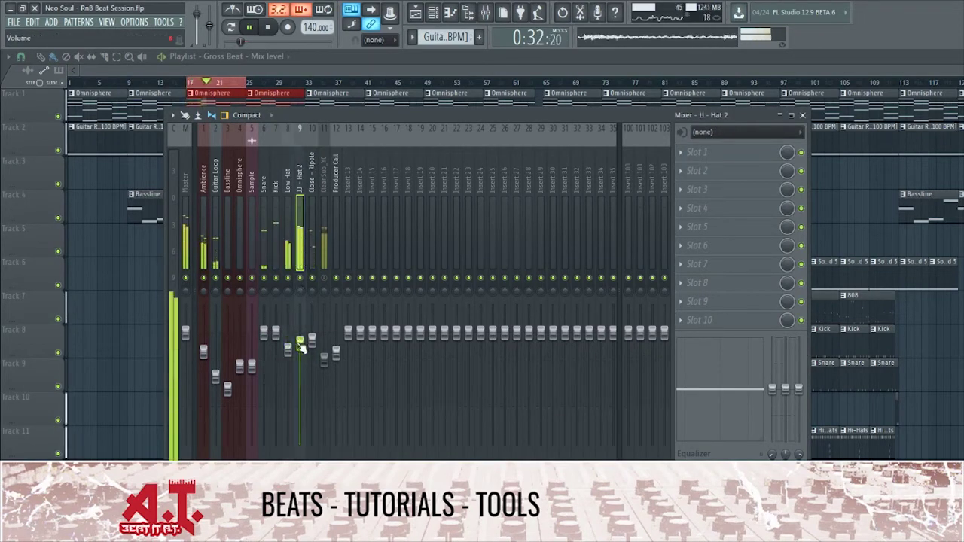
left_click_drag(300, 349, 300, 353)
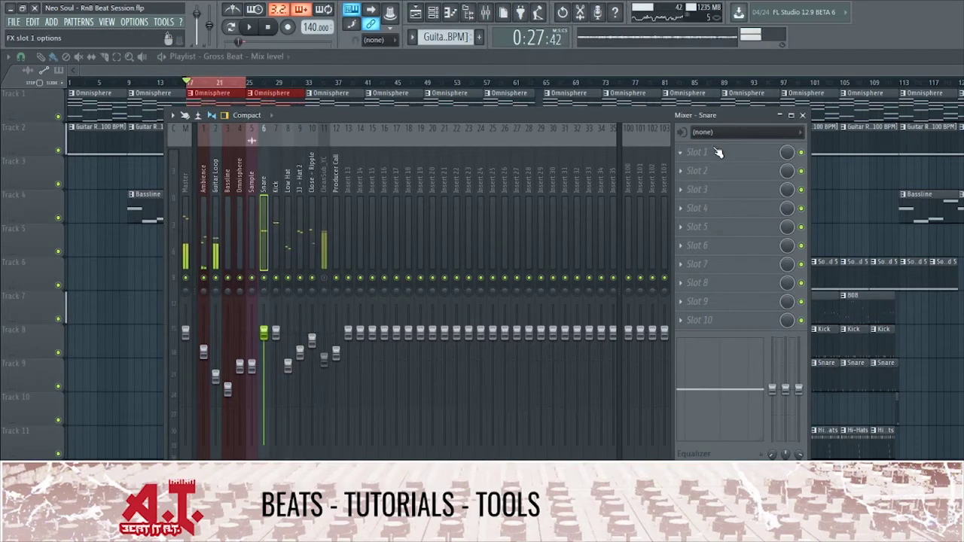
Add a Fruity Parametric EQ 2 in the Snare track's slot 1, slightly boosting bands 4 and 6 and lowering band 7.
left_click(718, 153)
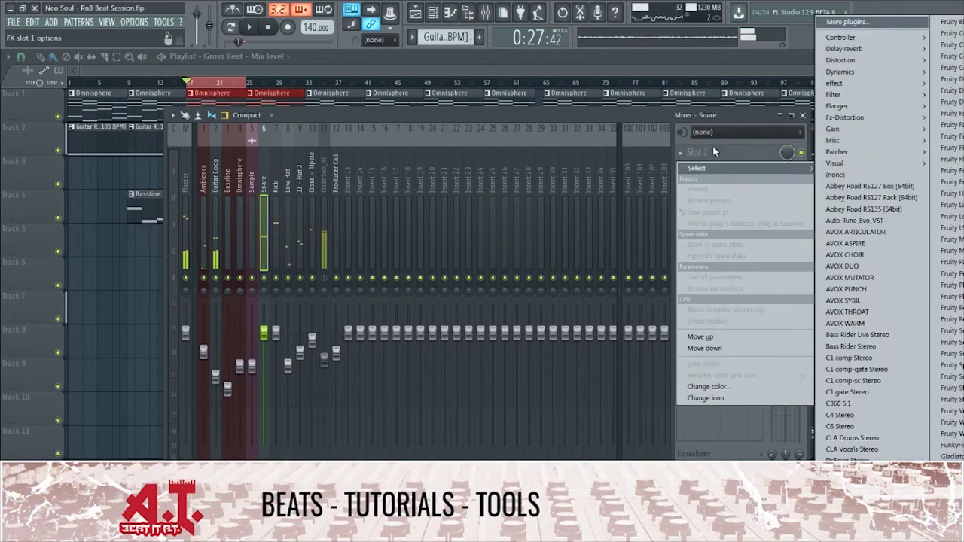
left_click(950, 262)
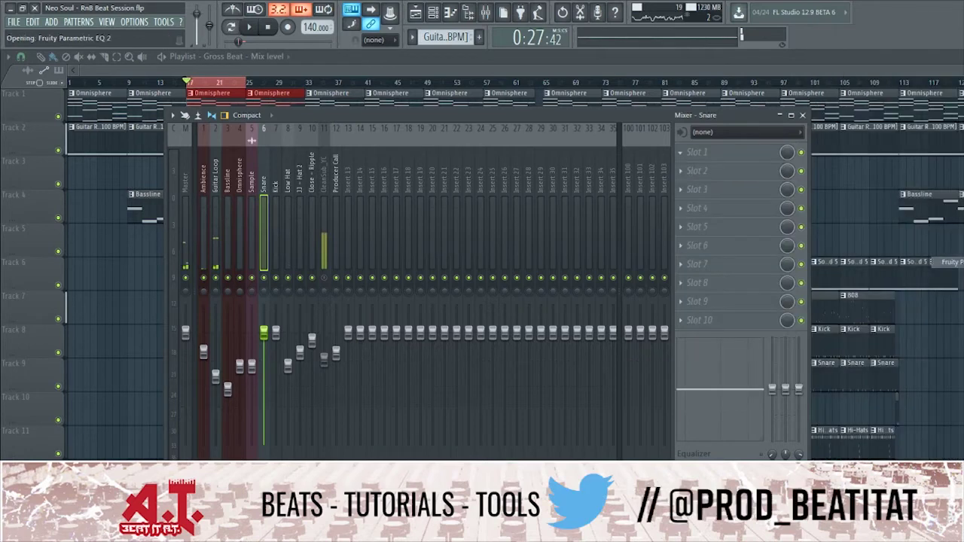
mouse_move(285, 272)
left_mouse_down()
mouse_move(313, 281)
mouse_move(272, 267)
left_mouse_up()
key("space")
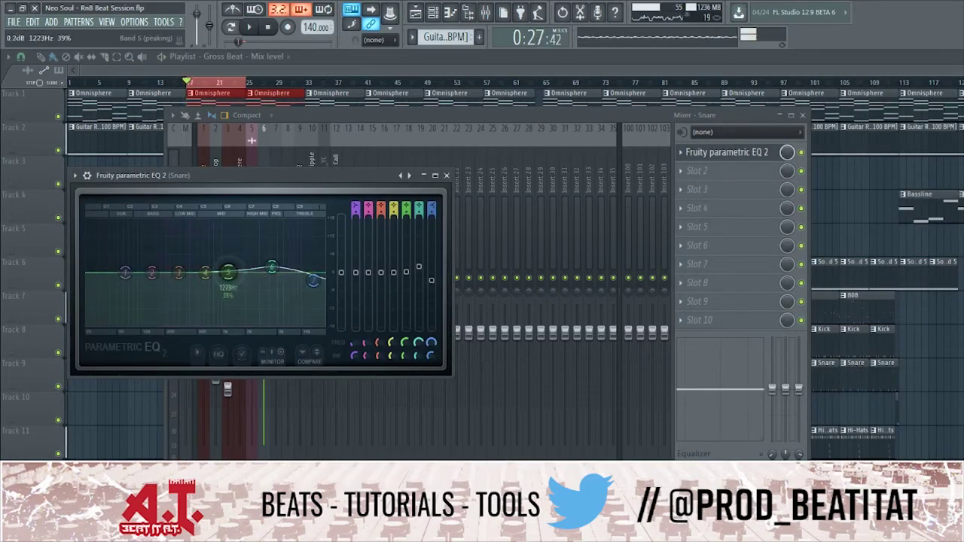
left_click_drag(204, 272, 204, 265)
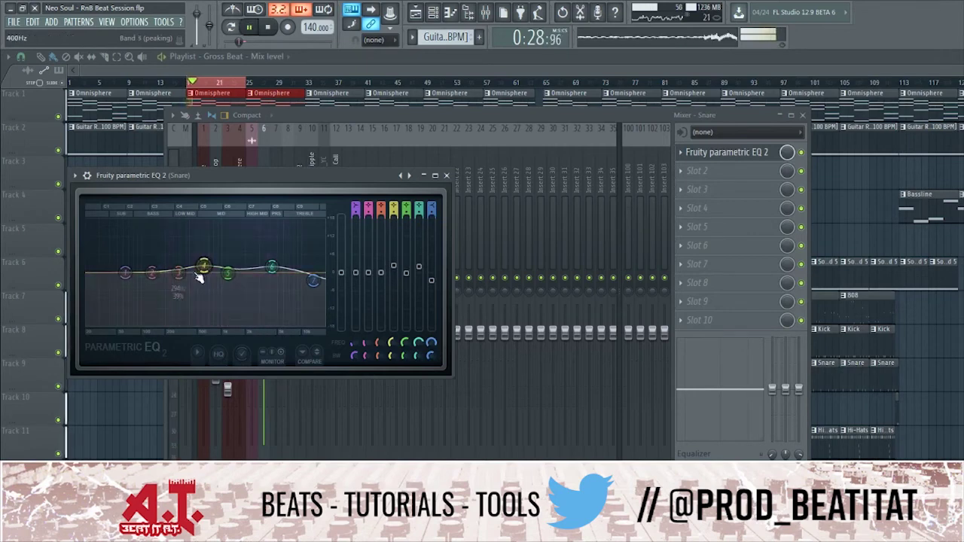
Set the Guitar Loop volume to 52% (-12.2 dB), mute that track and nudge the Ambience volume.
left_click_drag(383, 178, 757, 181)
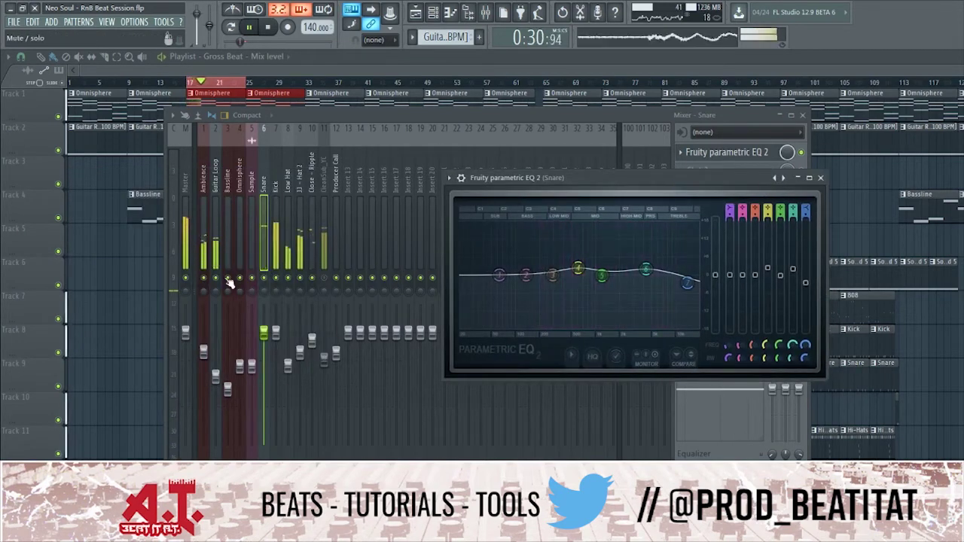
left_click_drag(216, 374, 215, 385)
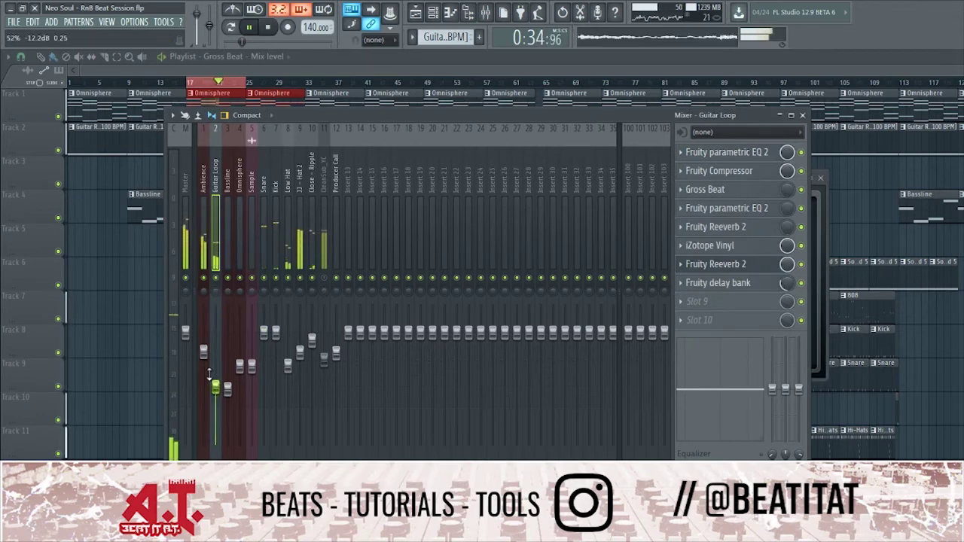
left_click(203, 352)
Refine the Snare track's equaliser by cutting band 1 and raising bands 2, 3 and 6, and close it.
left_click(264, 242)
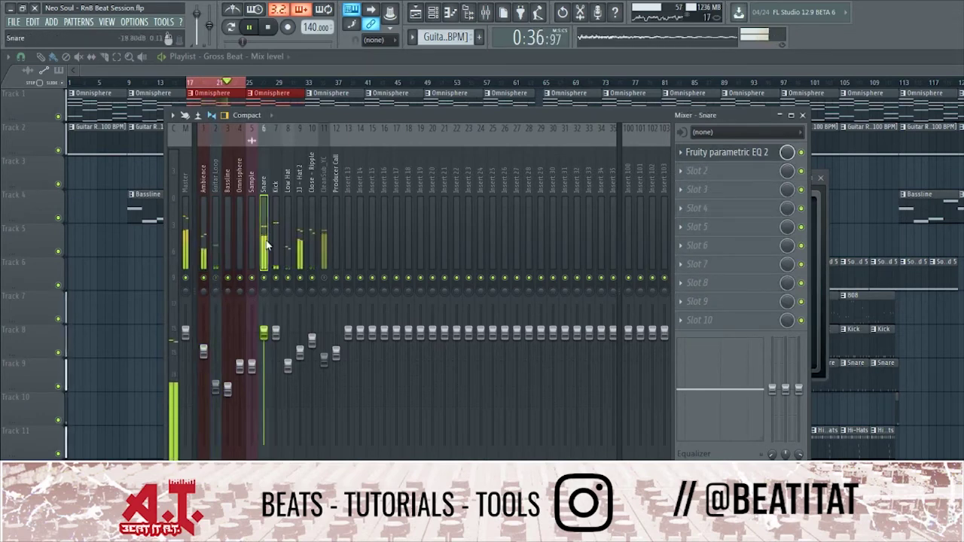
left_click(714, 153)
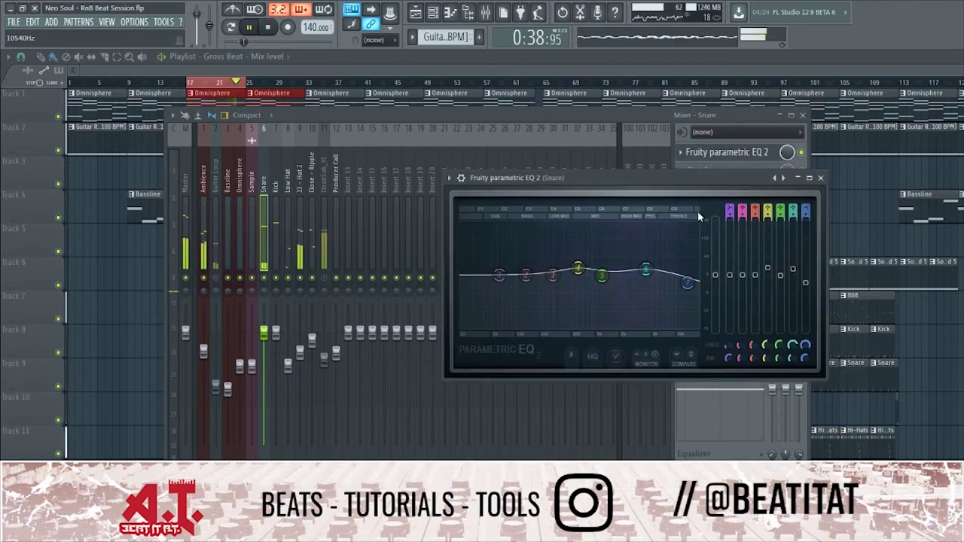
left_click_drag(695, 185, 544, 223)
left_click_drag(349, 311, 356, 355)
scroll(583, 245, "down", 2)
scroll(584, 255, "up", 2)
left_click_drag(408, 312, 436, 301)
left_click_drag(501, 307, 502, 300)
left_click_drag(380, 313, 397, 298)
left_click(675, 215)
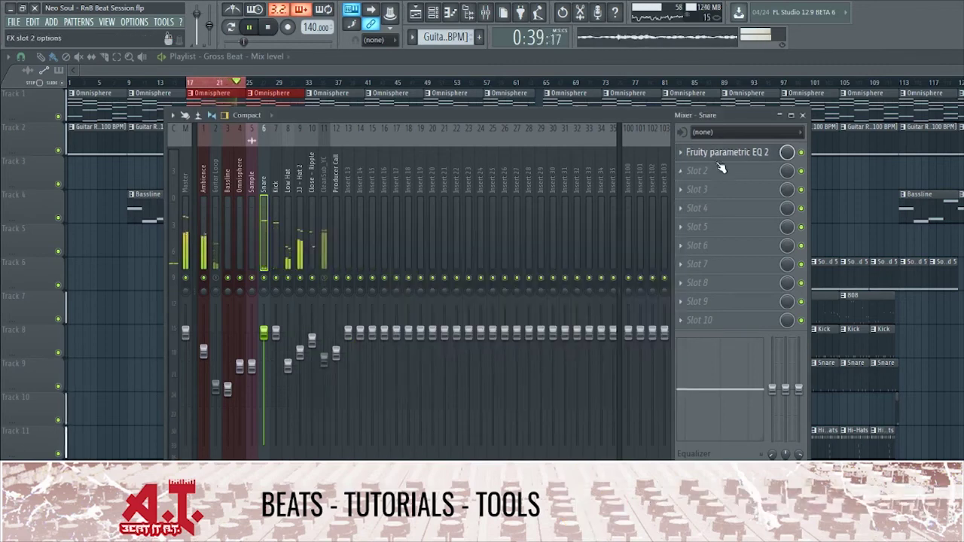
Add a Fruity Fast Dist in slot 2 and a Fruity Compressor with a -2.5 dB threshold in slot 3 of the Snare track.
left_click(719, 171)
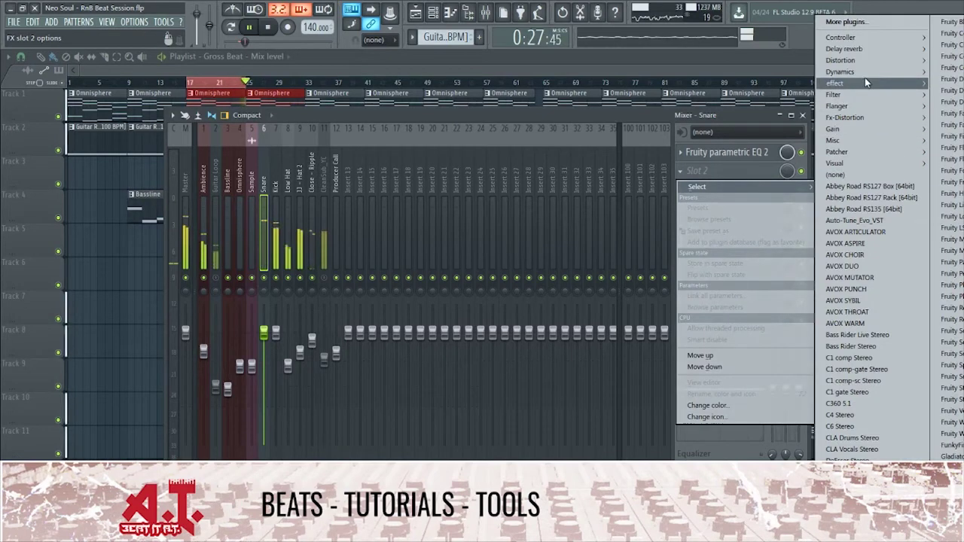
mouse_move(926, 66)
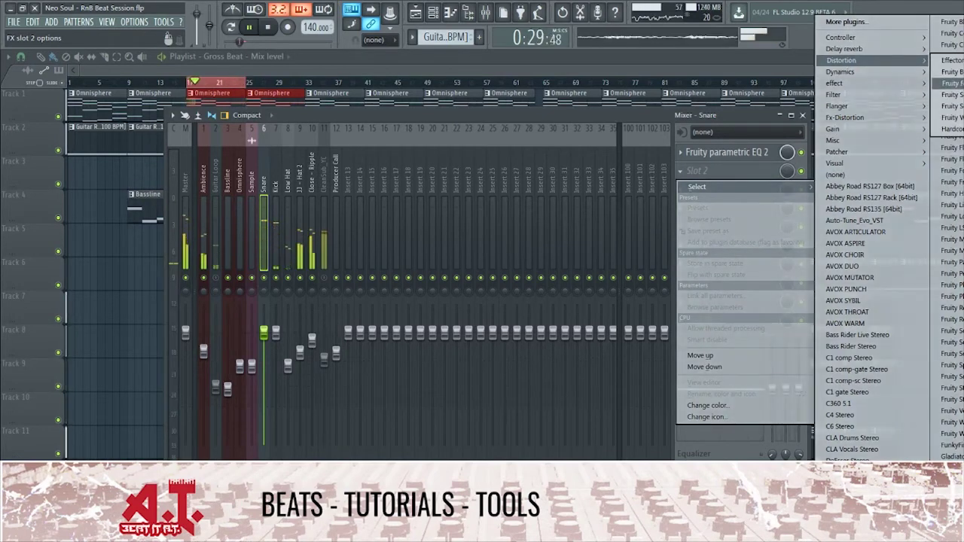
left_click(950, 83)
left_click_drag(192, 224, 192, 228)
left_click_drag(224, 224, 225, 235)
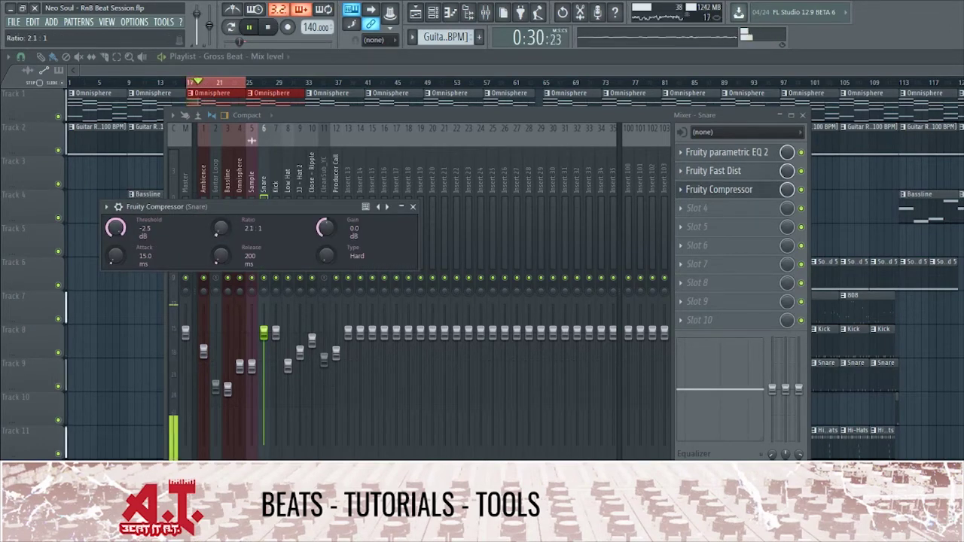
Set the Snare compressor to 5.9:1 ratio, 7.7 ms attack, 242 ms release and 6.7 dB gain, and close it.
left_click_drag(215, 233, 216, 225)
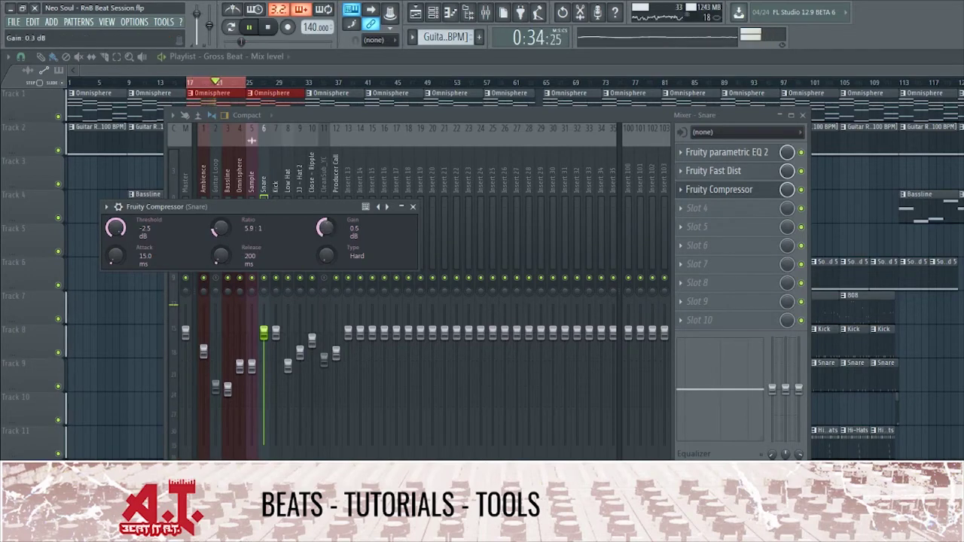
left_click_drag(326, 227, 563, 229)
left_click_drag(374, 278, 374, 287)
left_click_drag(480, 278, 480, 273)
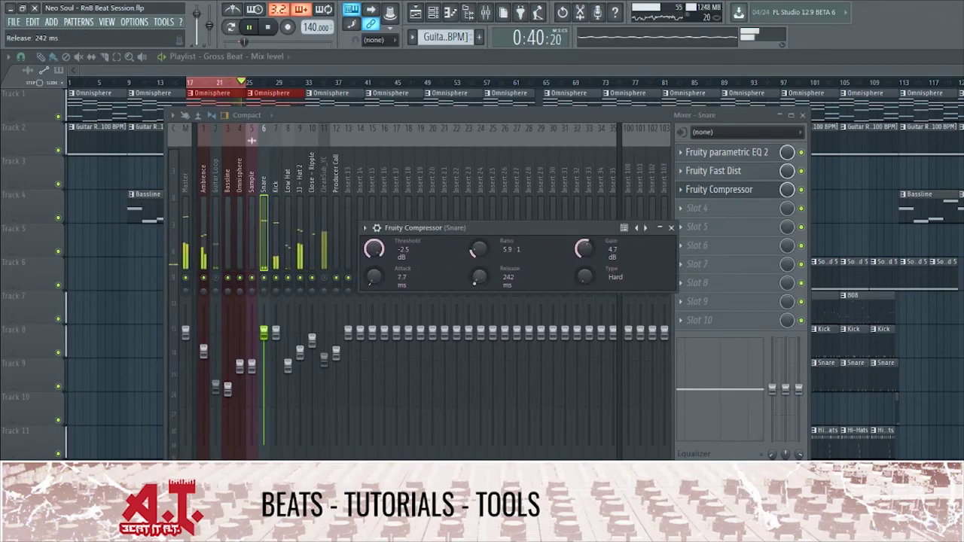
scroll(583, 249, "up", 5)
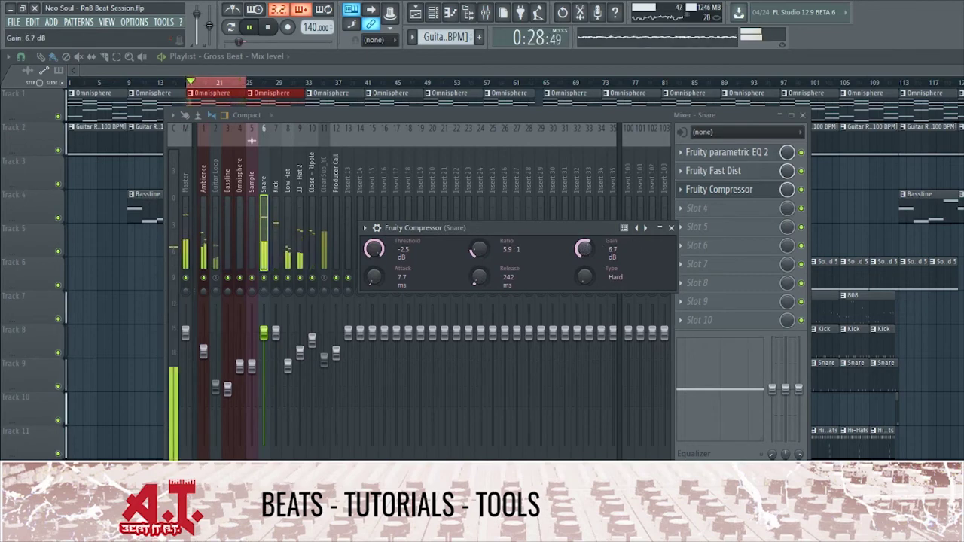
left_click(671, 228)
Add a Fruity Reeverb 2 in the Snare track's slot 5 with size 94, and reduce its bass and early reflections.
left_click(703, 227)
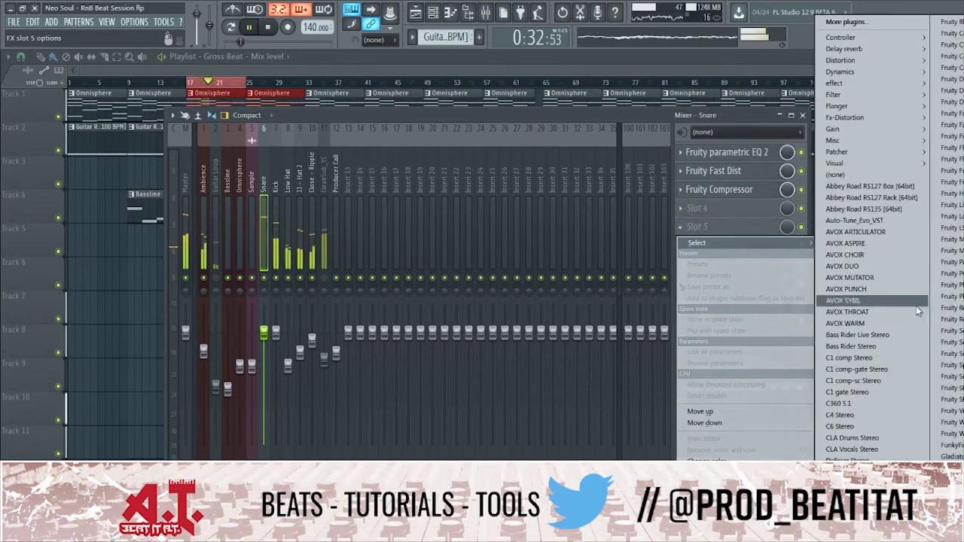
left_click(947, 320)
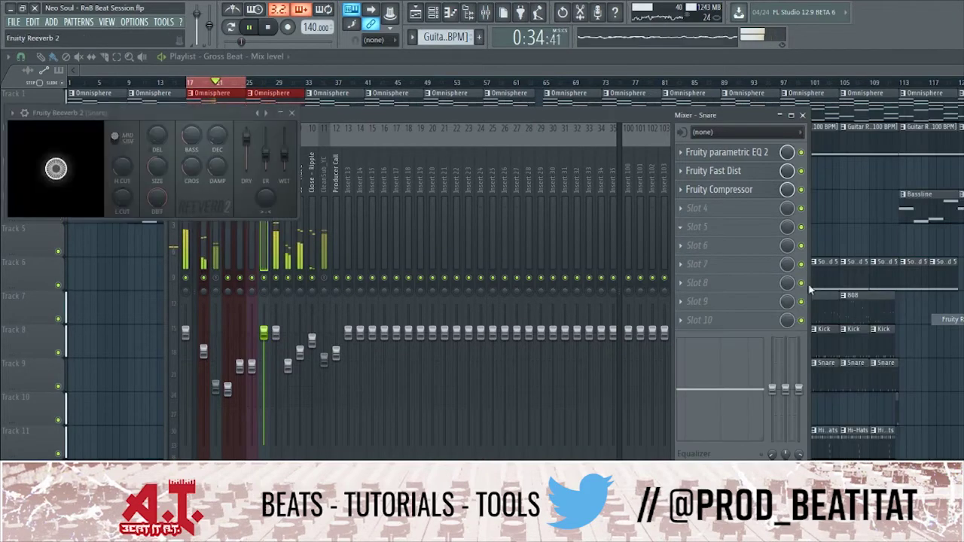
left_click_drag(181, 113, 314, 128)
key("space")
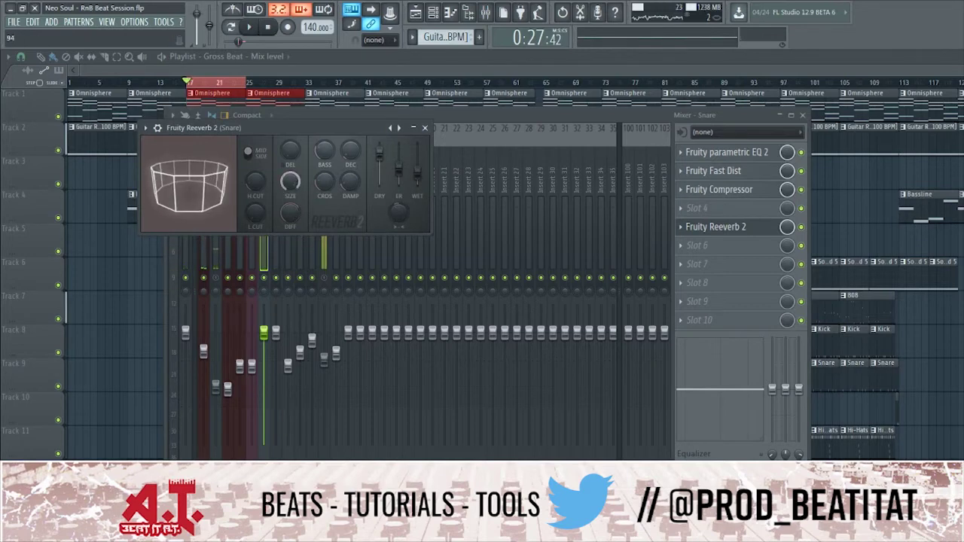
left_click_drag(325, 153, 326, 196)
key("space")
left_click_drag(398, 161, 398, 181)
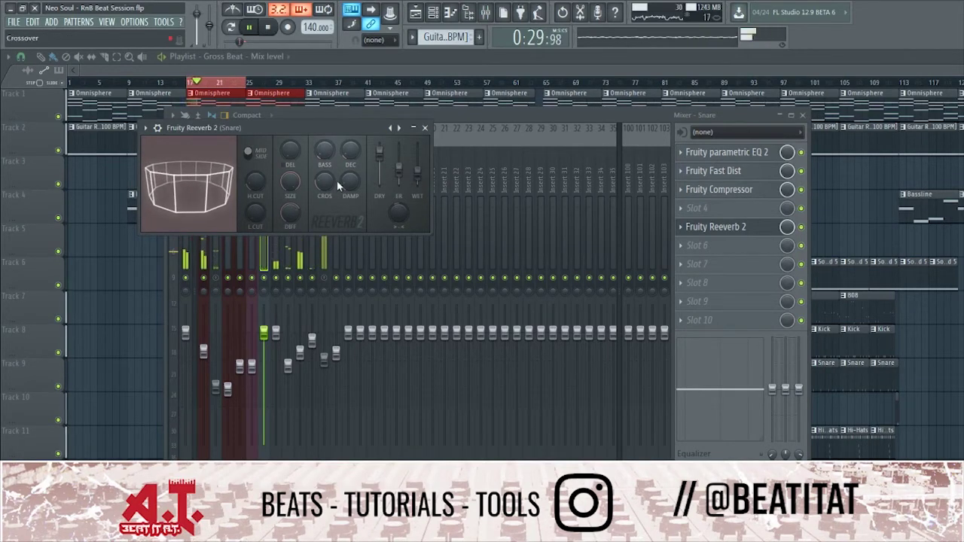
left_click(425, 128)
Set the Snare reverb's mix level to 33%, lower the Snare volume slightly and stop playback.
left_click_drag(787, 226, 787, 264)
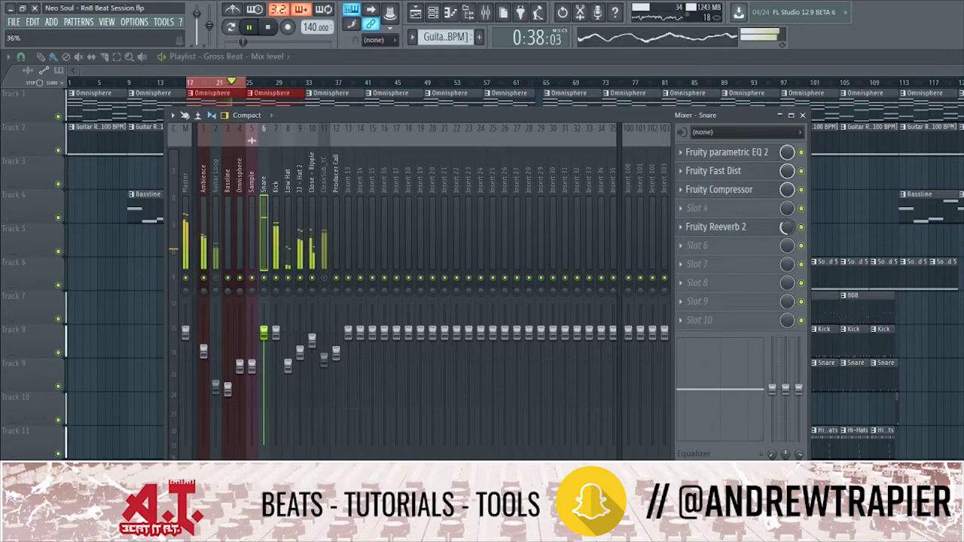
left_click_drag(264, 331, 263, 338)
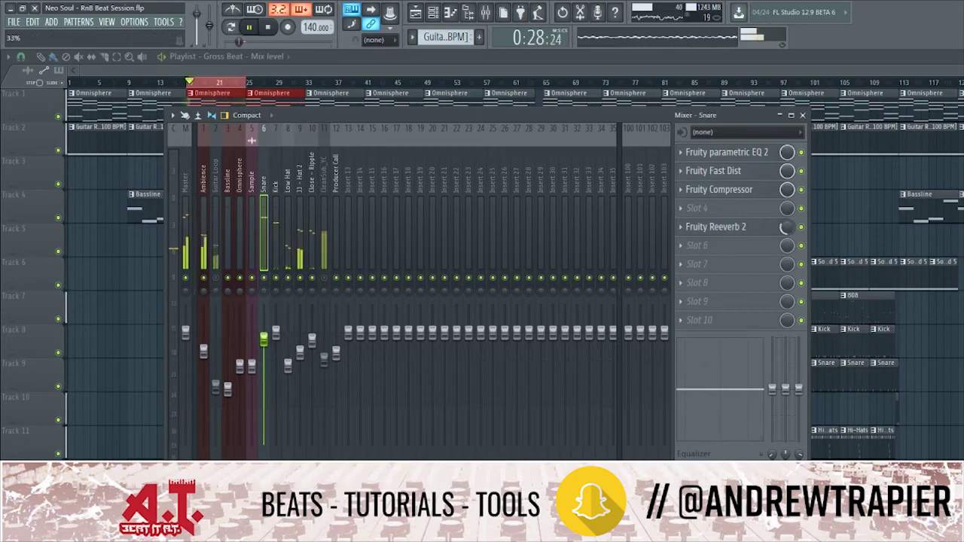
key("space")
Add a Fruity Parametric EQ 2 in slot 1 of the Kick track.
left_click(280, 286)
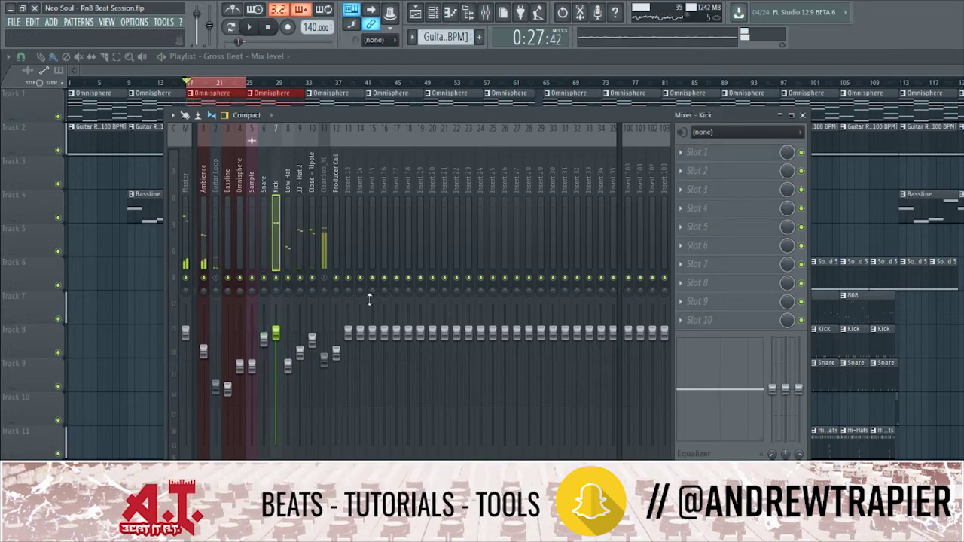
left_click(748, 162)
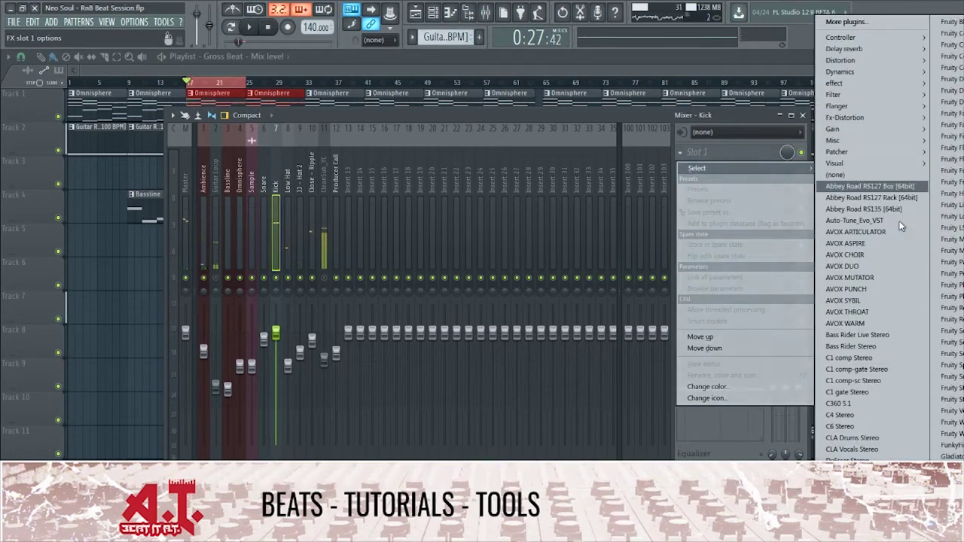
mouse_move(880, 97)
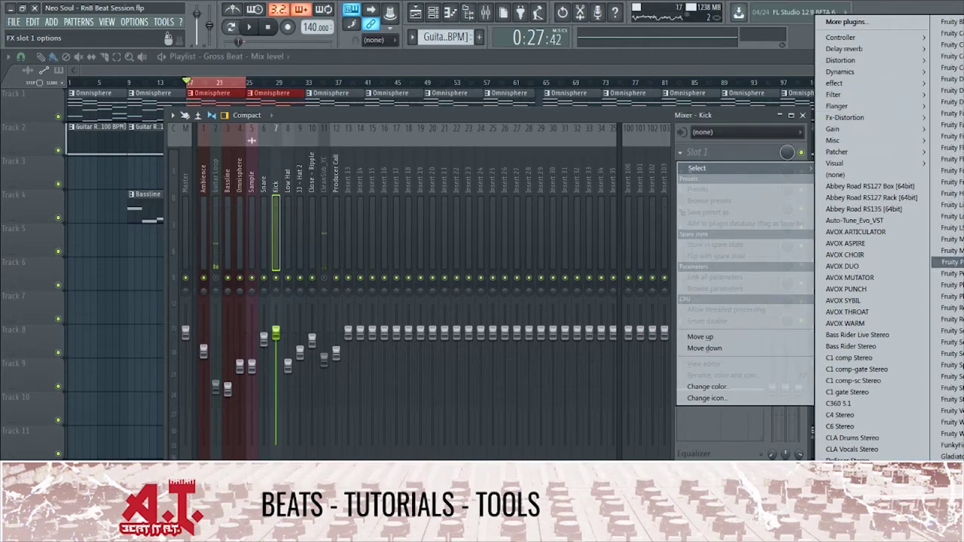
left_click(947, 262)
Shape the Kick's slot 1 EQ by boosting bands 2 and 3, slightly lowering band 1 and cutting the highs with band 7, and close it.
left_click_drag(121, 244, 117, 238)
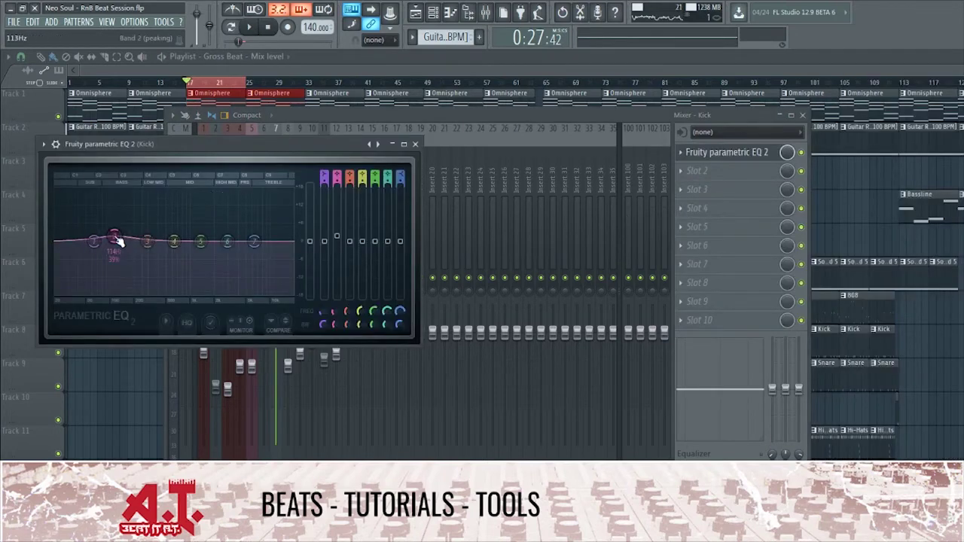
key("space")
left_click_drag(112, 233, 57, 247)
key("space")
key("space")
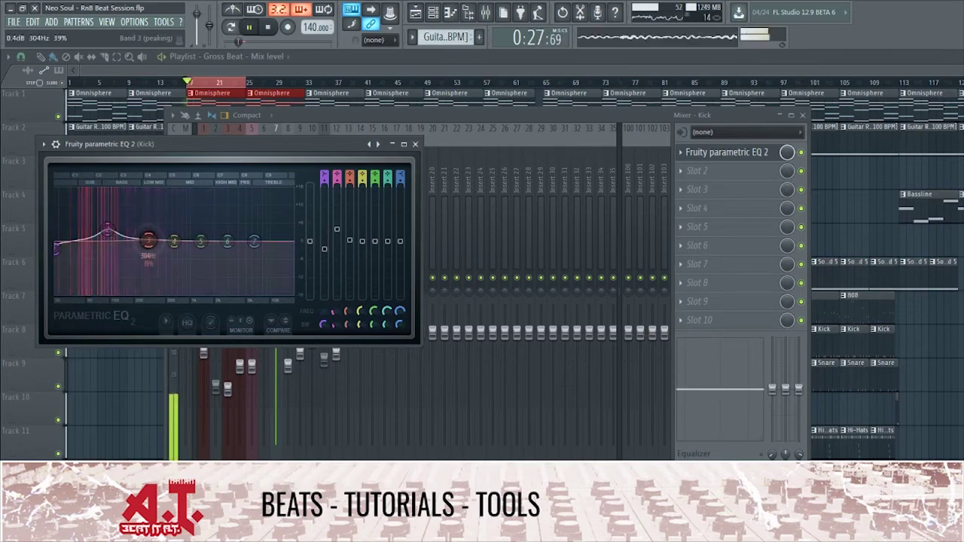
left_click_drag(147, 241, 151, 230)
left_click_drag(254, 241, 224, 274)
key("space")
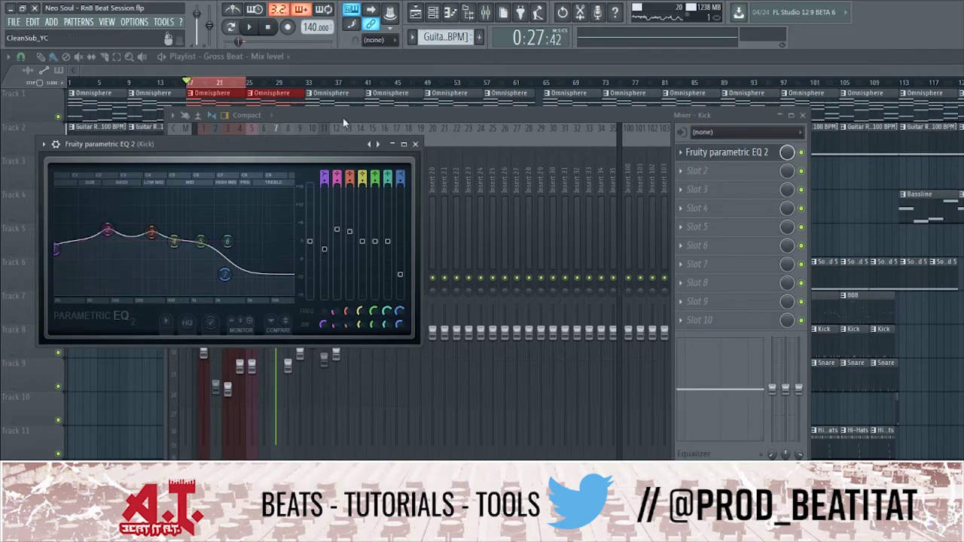
left_click(415, 144)
Add Soundgoodizer in the Kick track's slot 2 and close its window.
left_click(688, 170)
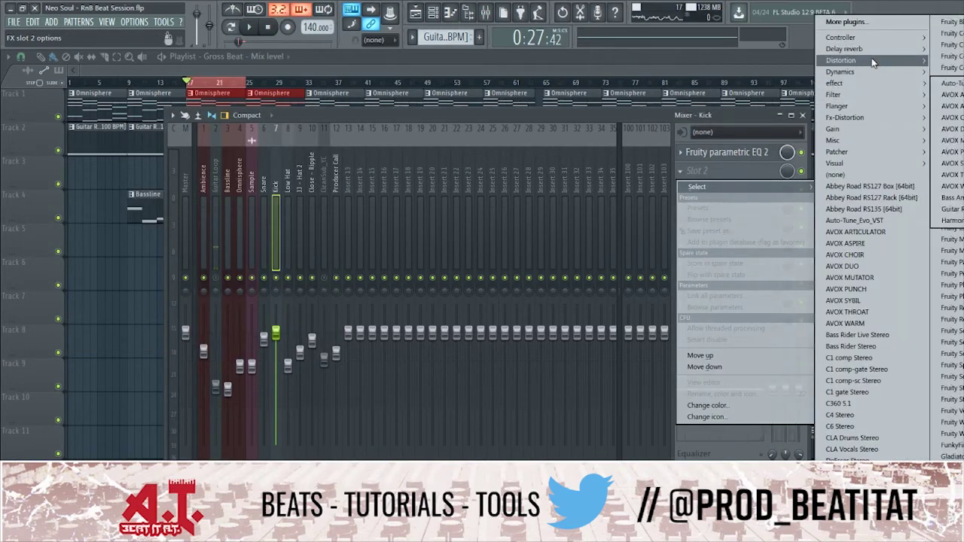
mouse_move(874, 65)
mouse_move(871, 95)
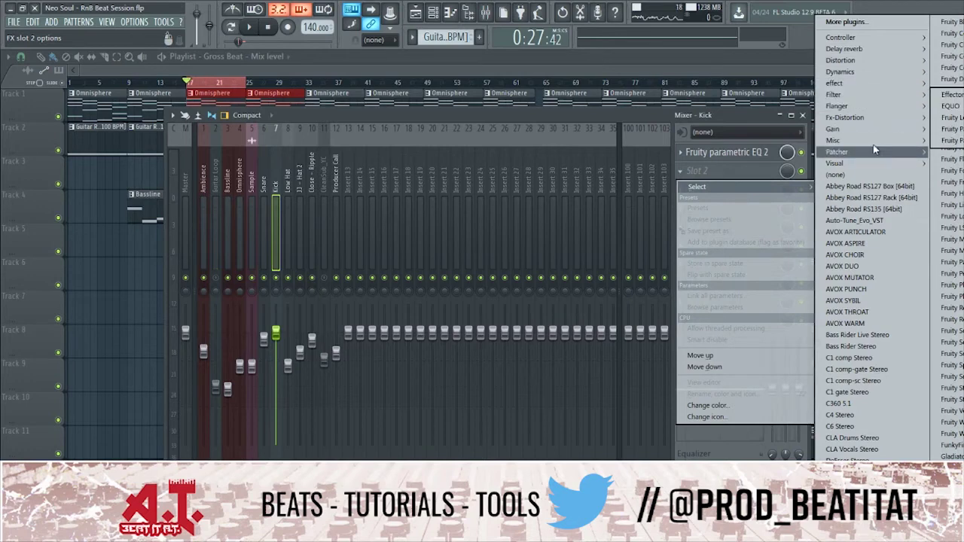
mouse_move(882, 134)
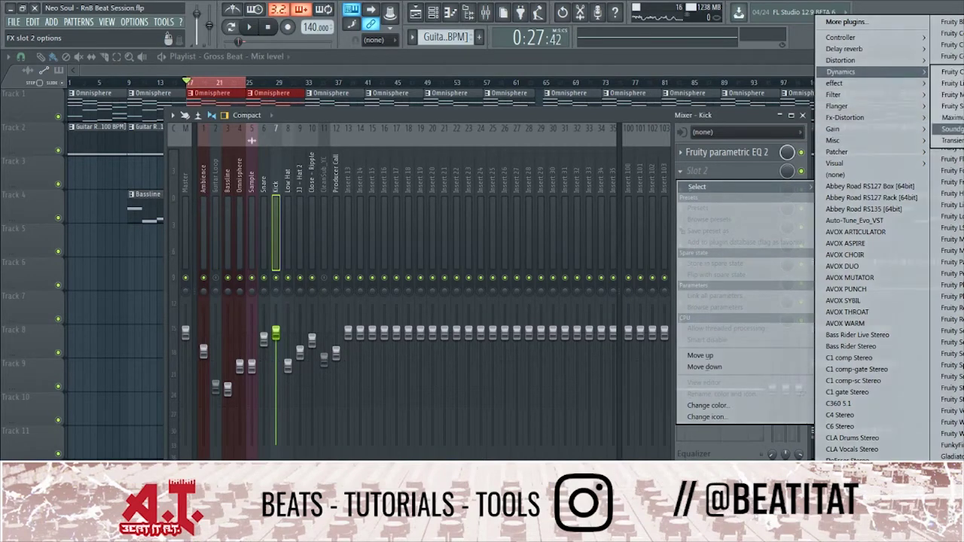
left_click(950, 129)
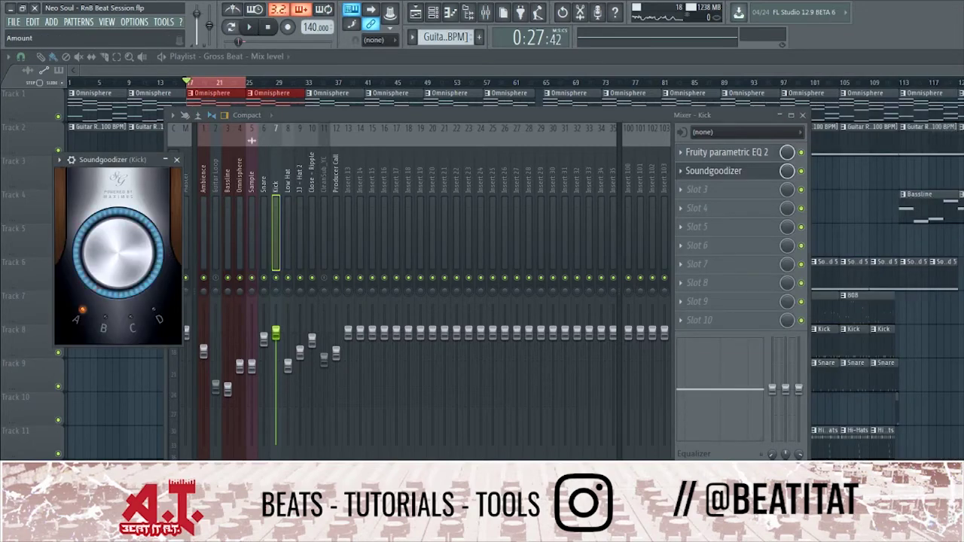
left_click(177, 161)
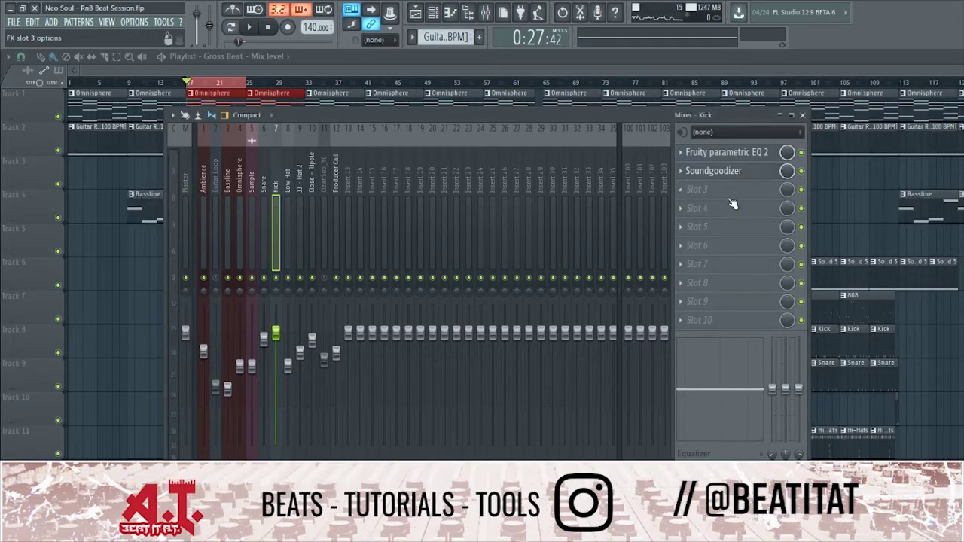
Add Fruity Fast Dist in the Kick track's slot 3 and move it up above Soundgoodizer.
left_click(717, 194)
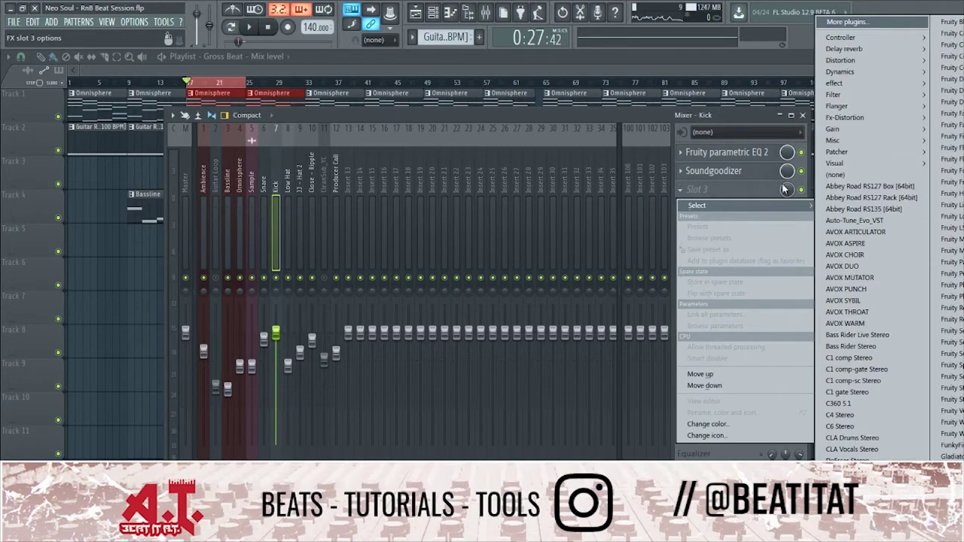
mouse_move(855, 60)
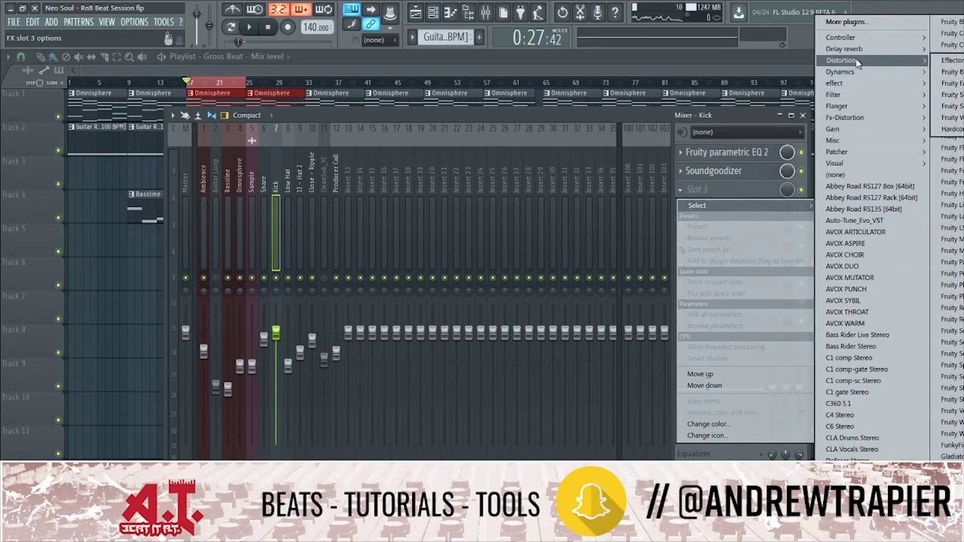
left_click(956, 84)
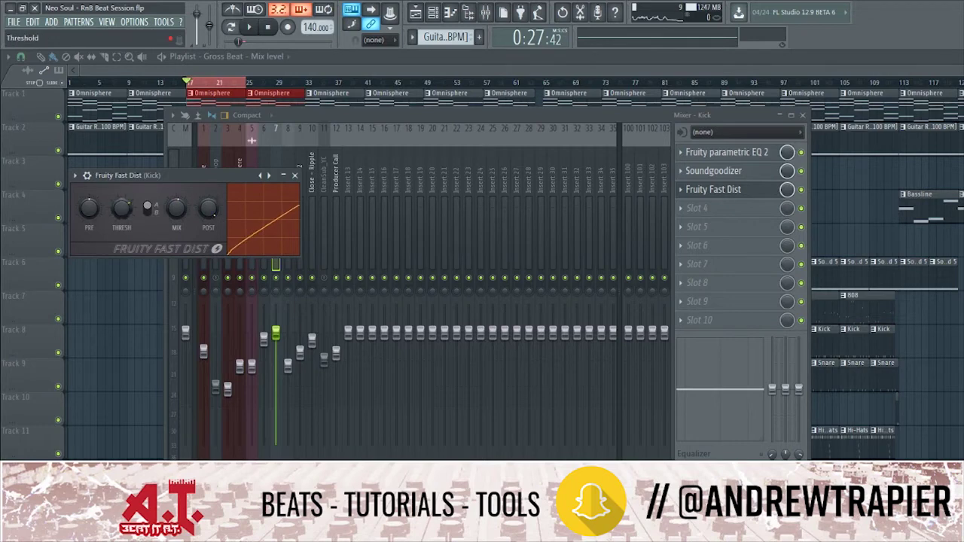
left_click(687, 190)
right_click(686, 190)
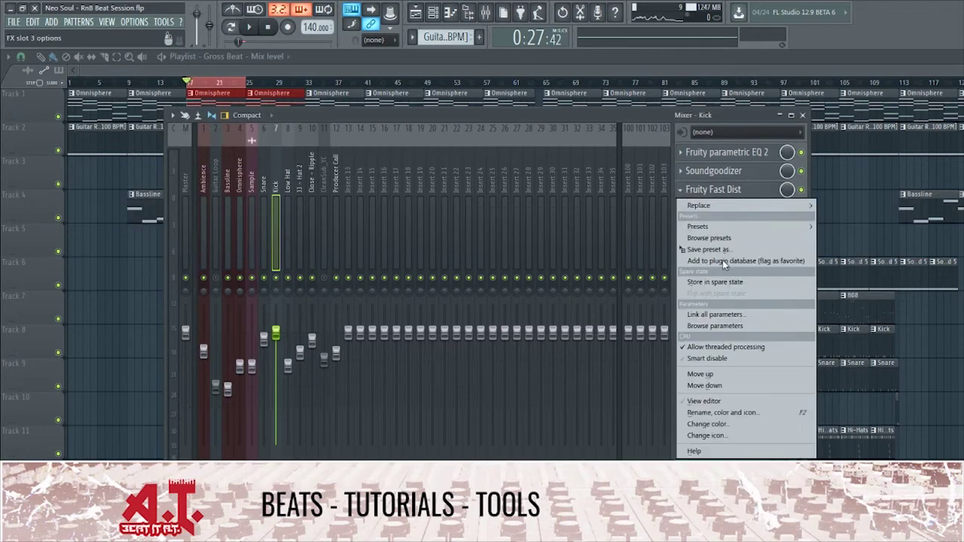
left_click(725, 375)
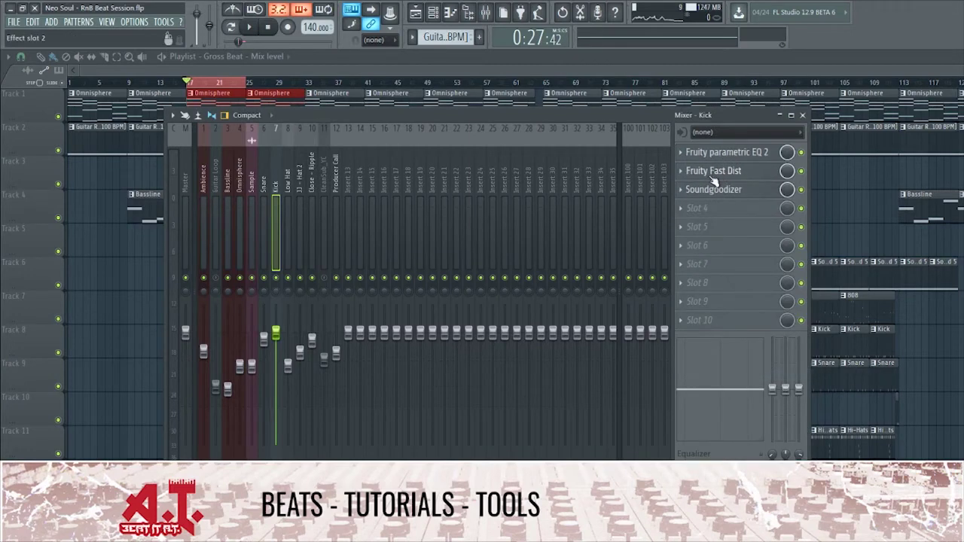
Add Maximus in the Kick track's slot 4 and a second Fruity Parametric EQ 2 in slot 5.
left_click(693, 213)
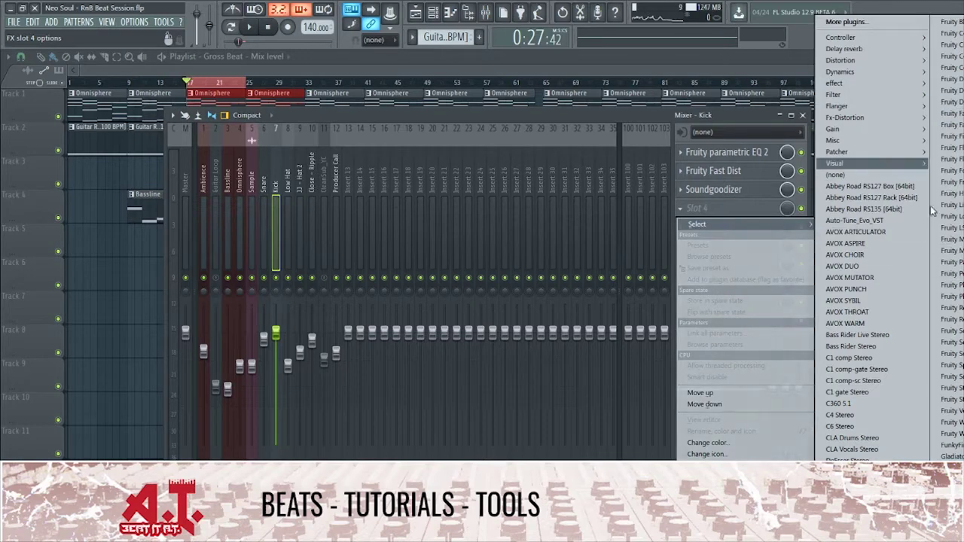
mouse_move(857, 72)
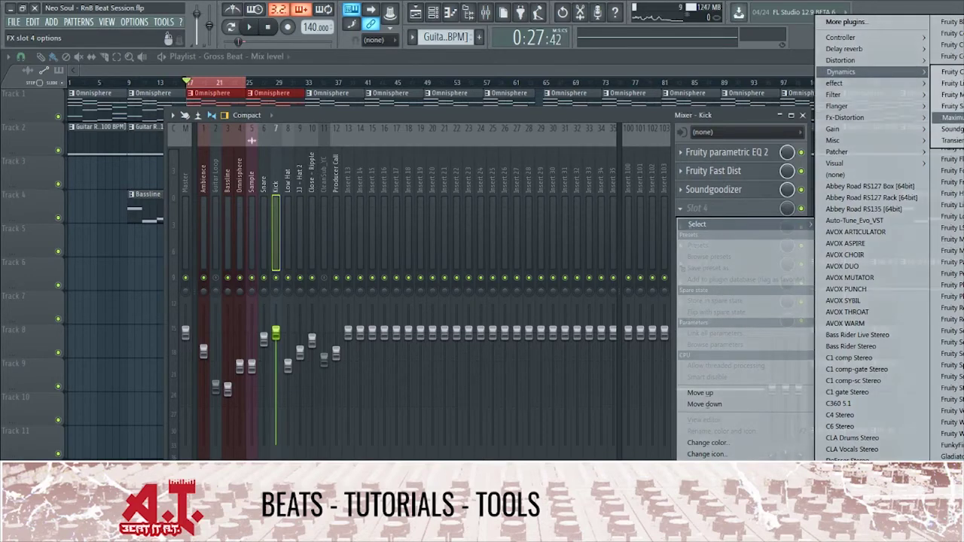
left_click(950, 118)
left_click(734, 228)
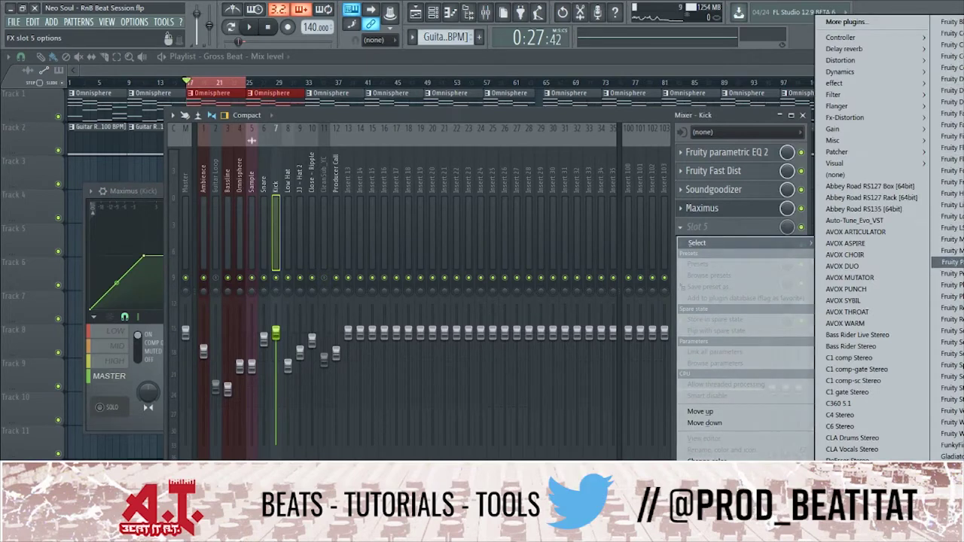
left_click(950, 262)
Add Fruity Limiter in the Kick track's slot 6, and close the Limiter and Maximus windows.
left_click(730, 252)
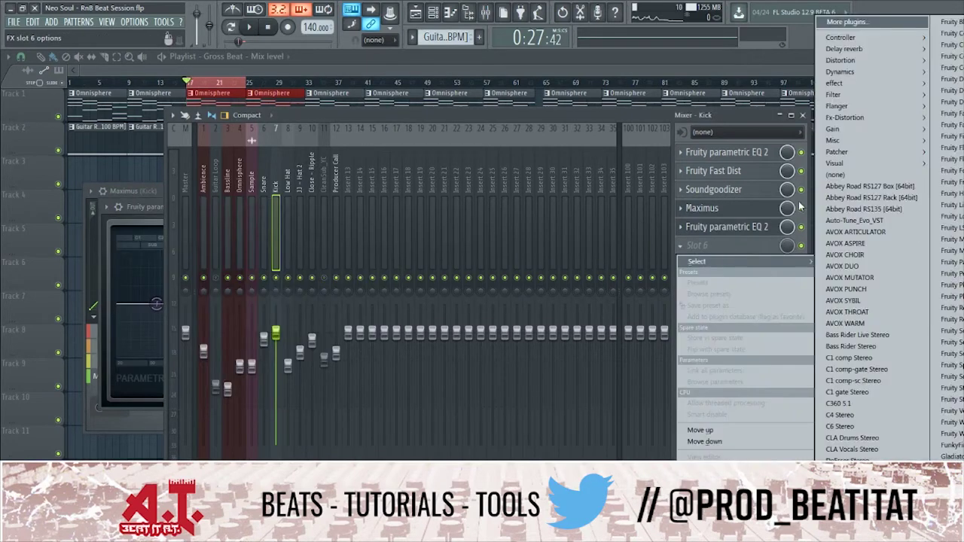
mouse_move(859, 85)
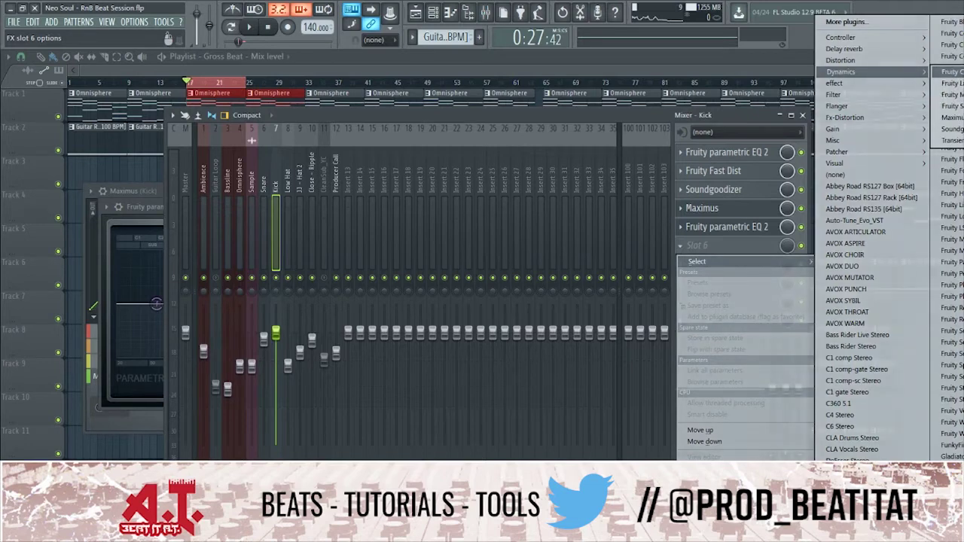
left_click(950, 83)
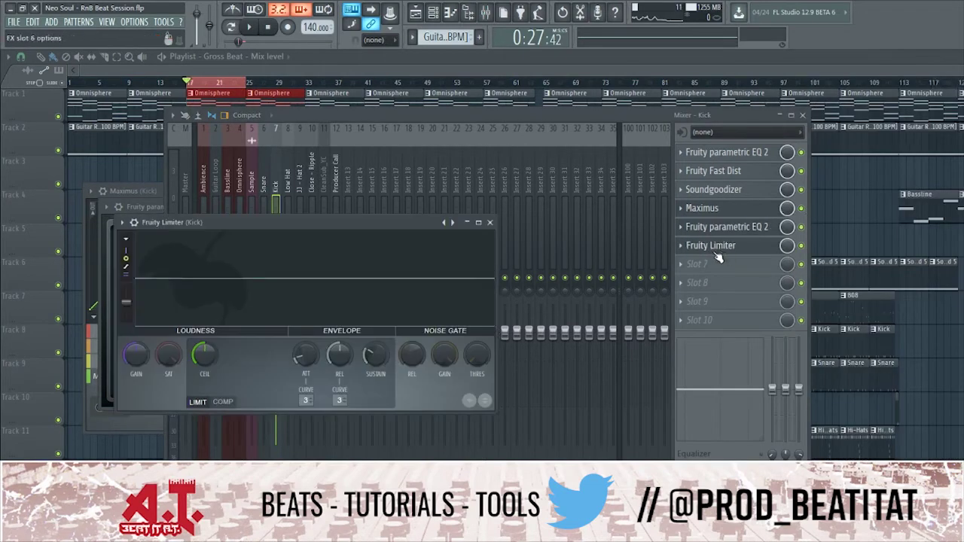
left_click(489, 222)
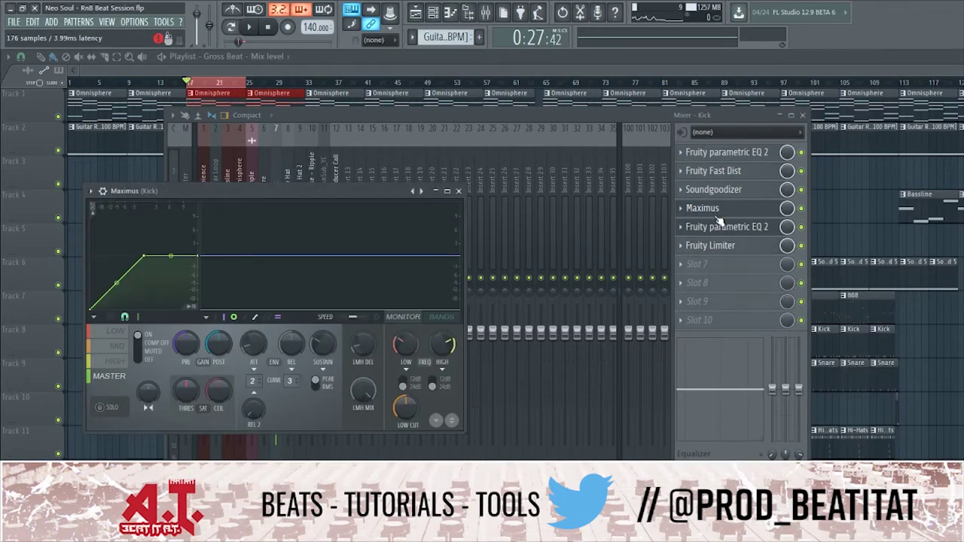
left_click(464, 194)
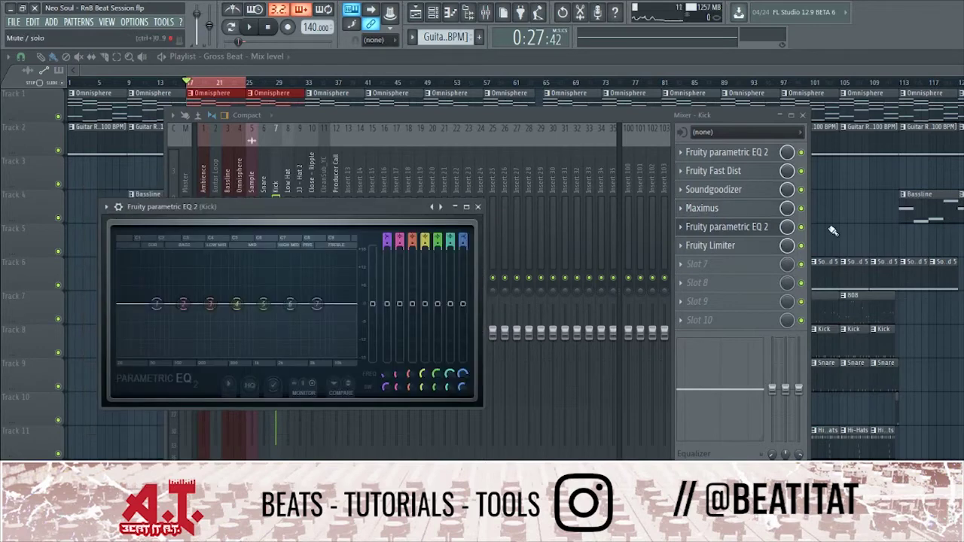
Play the beat while checking the Kick's spectrum in the slot 5 EQ, moving its window clear of the effect slots.
left_click(751, 227)
left_click(753, 229)
key("space")
key("space")
left_click_drag(254, 207, 651, 223)
key("space")
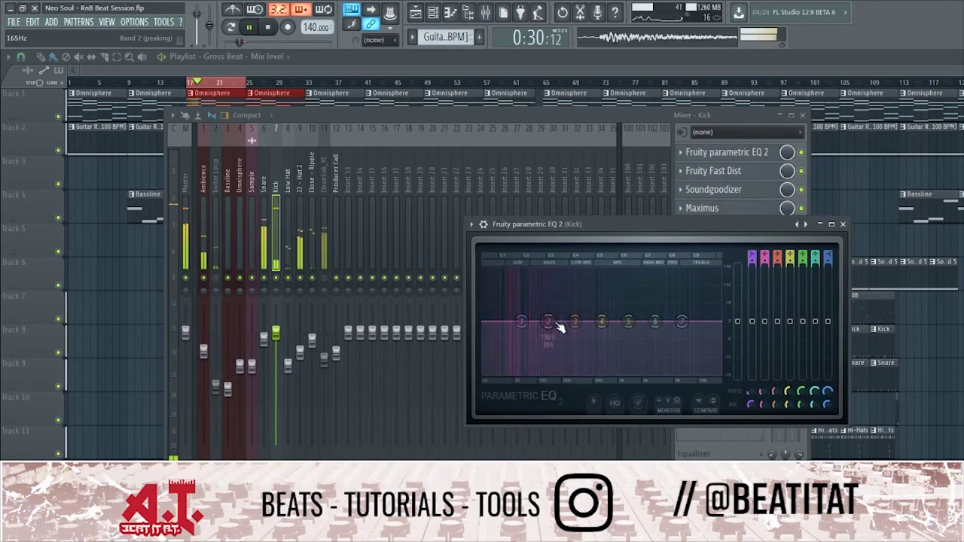
key("space")
left_click_drag(771, 226, 592, 292)
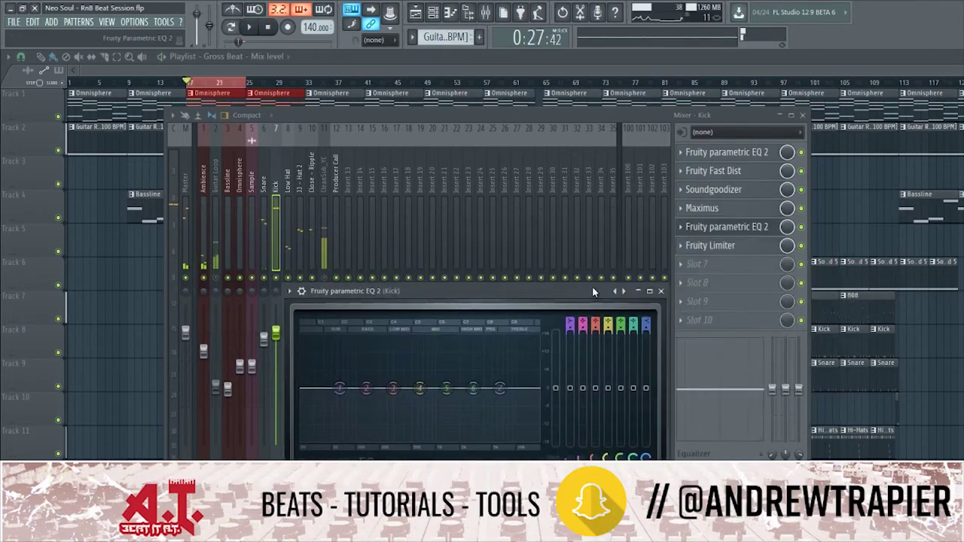
Compare the beat with all Kick effects bypassed, with only the slot 1 EQ on, and with everything except the slot 5 EQ on.
left_click(801, 245)
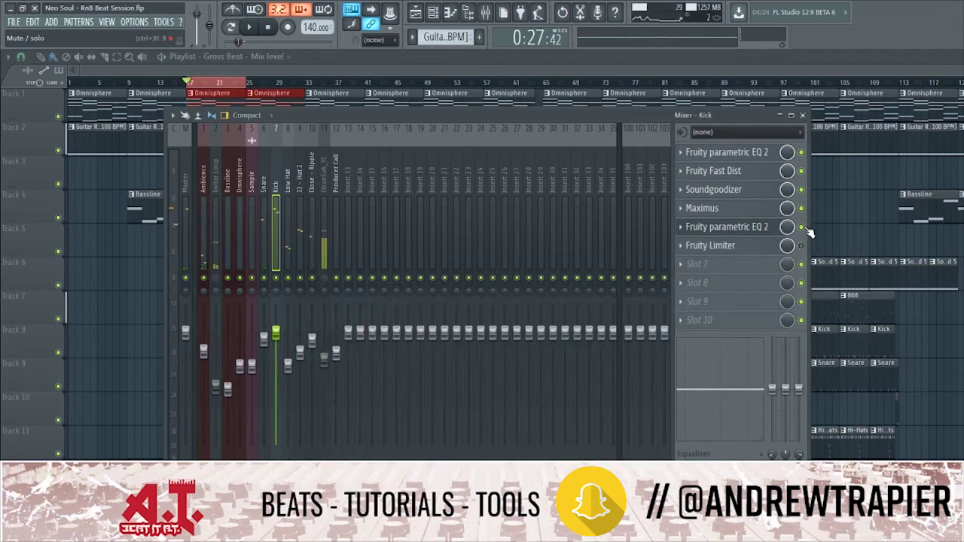
left_click(801, 152)
key("space")
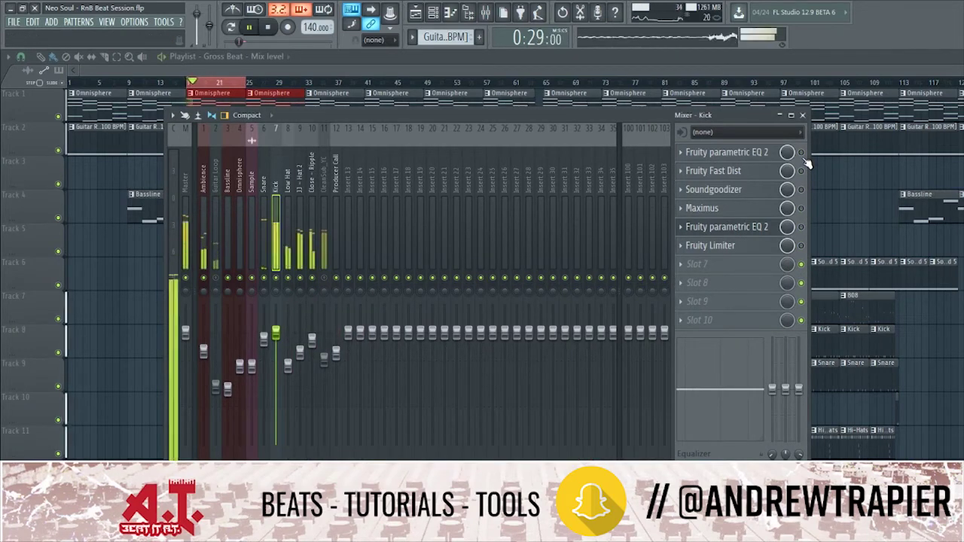
key("space")
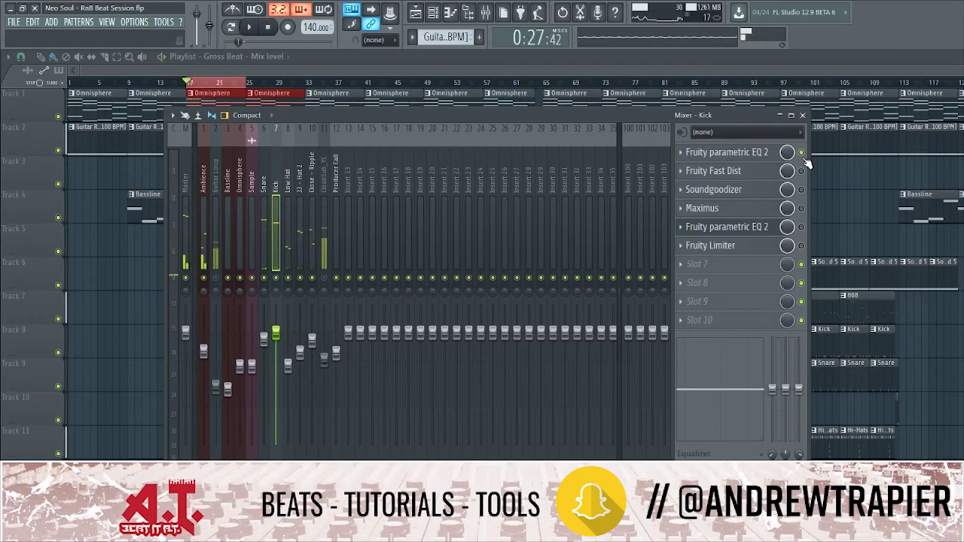
key("space")
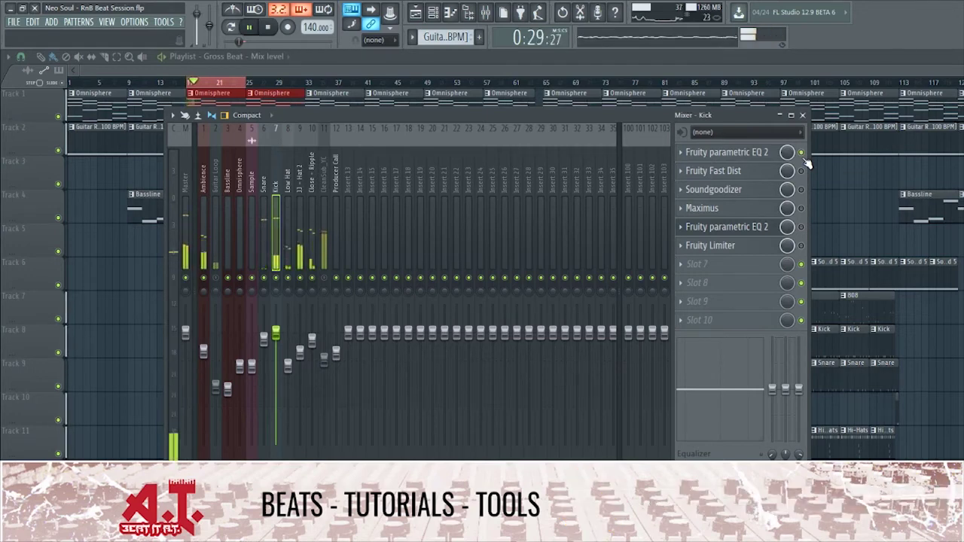
key("space")
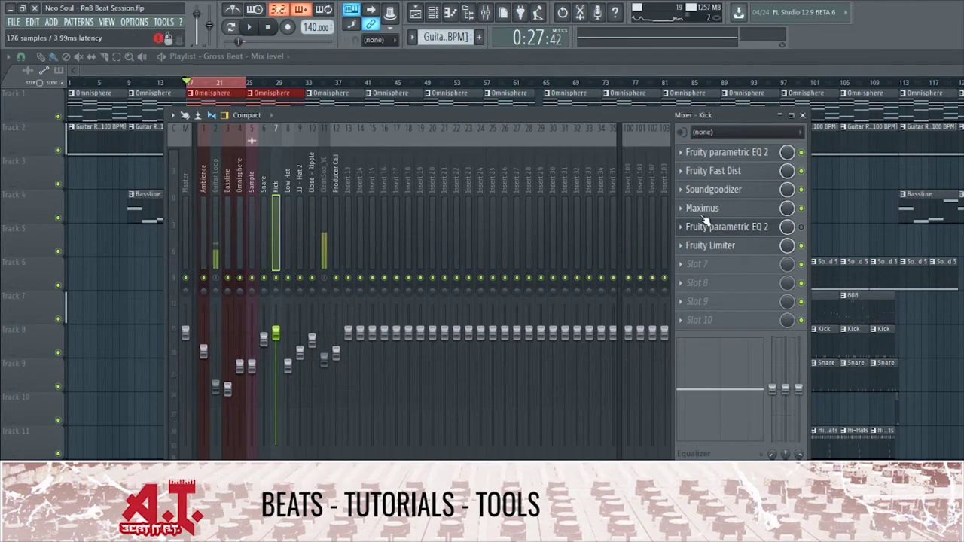
key("space")
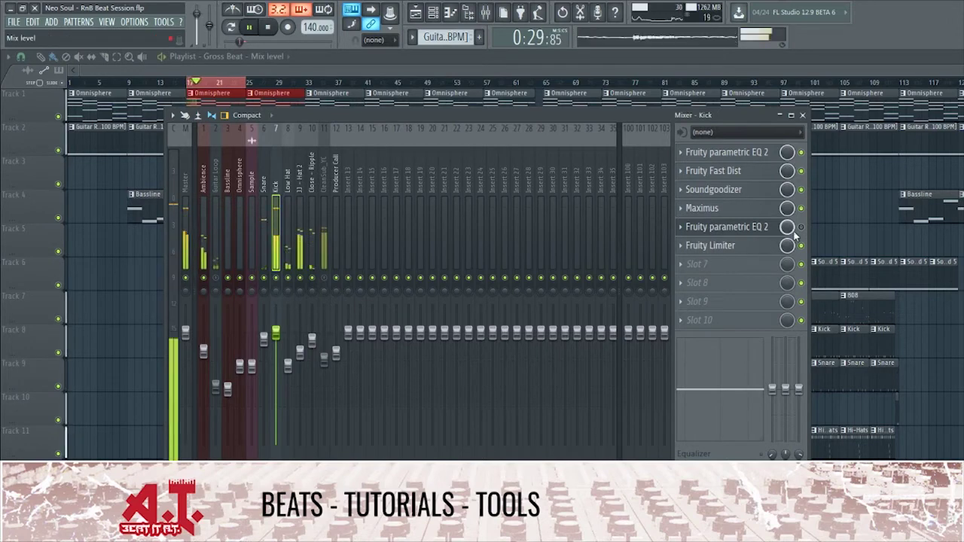
key("space")
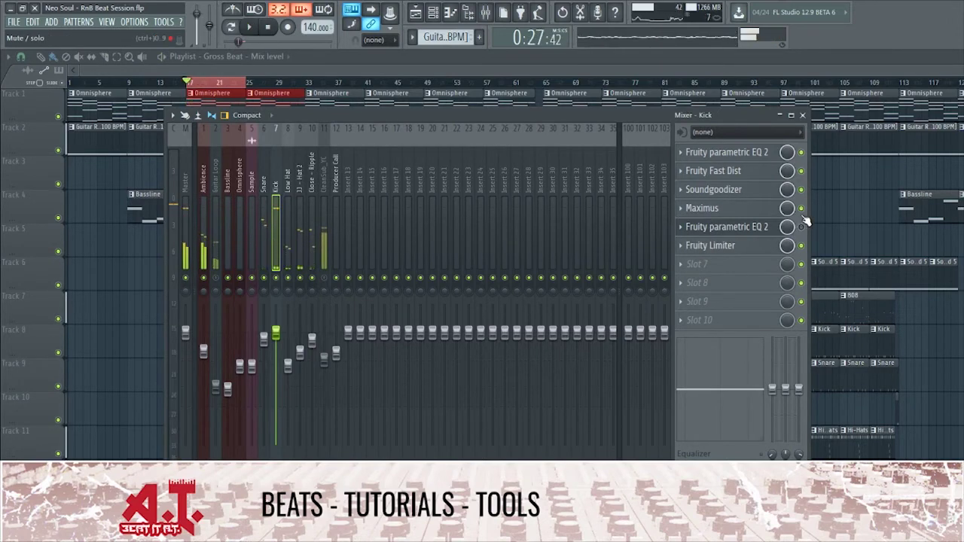
Review the settings of Maximus, Soundgoodizer and the slot 5 EQ on the Kick track, leaving Maximus enabled.
left_click(706, 209)
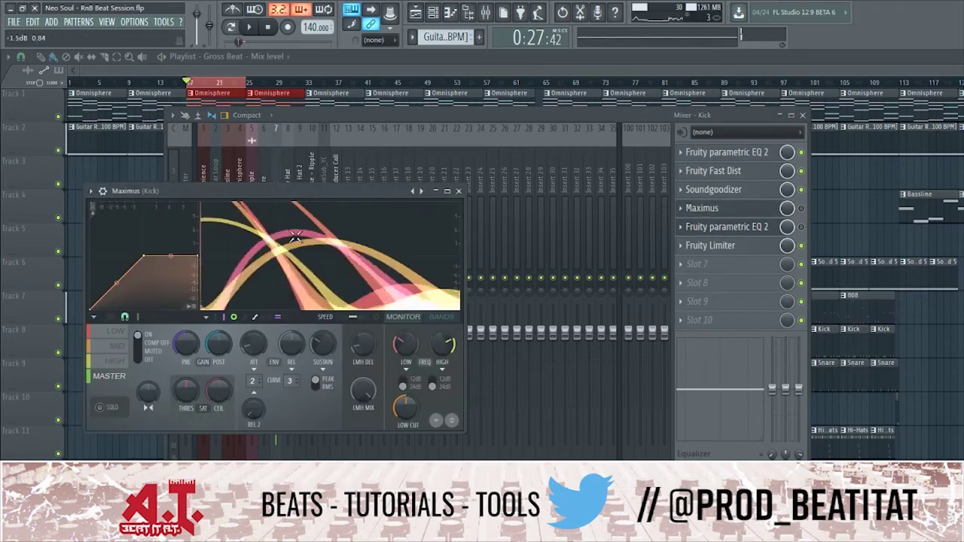
left_click(802, 207)
left_click(766, 195)
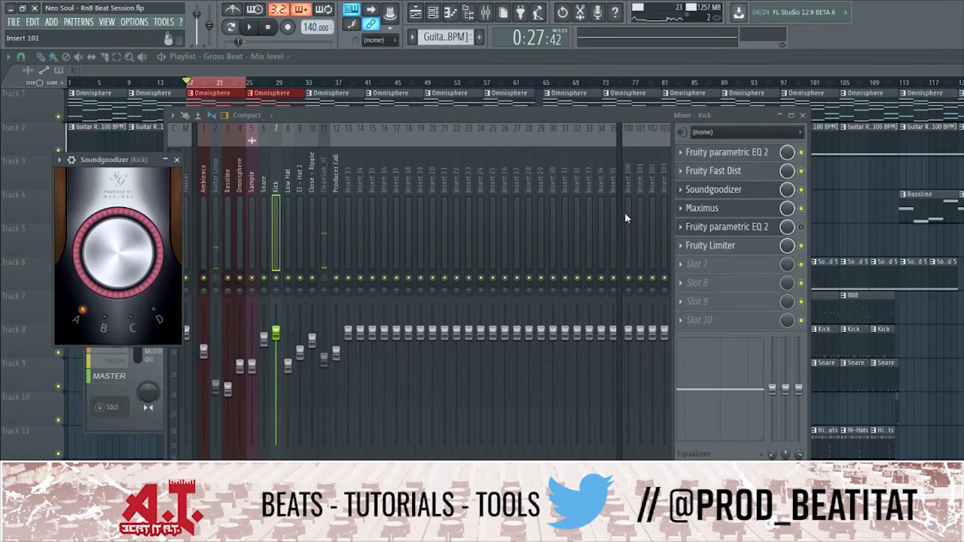
left_click(747, 209)
left_click(748, 209)
left_click(746, 231)
left_click(746, 231)
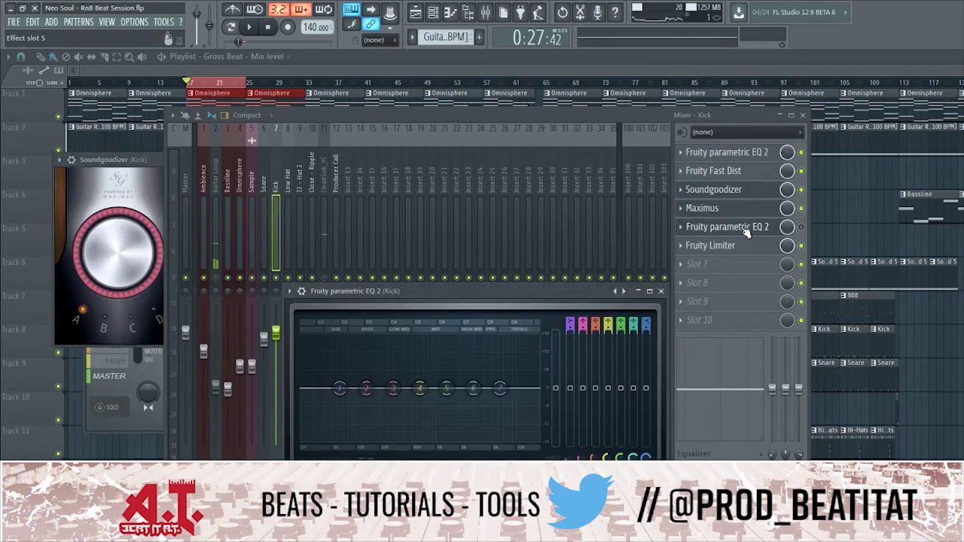
Close Soundgoodizer, re-enable the Kick's slot 5 EQ and bring up the Maximus window.
left_click(149, 159)
left_click(176, 161)
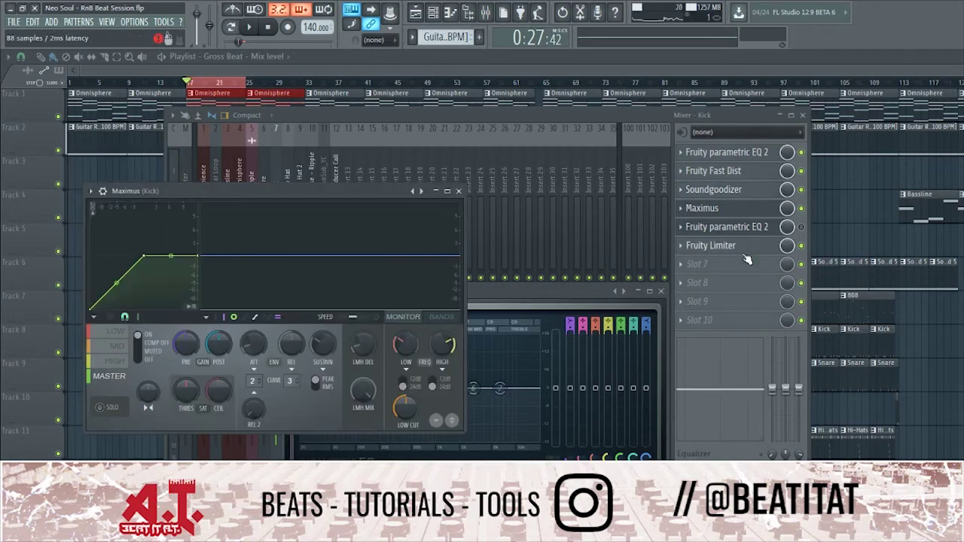
left_click(809, 236)
left_click(696, 212)
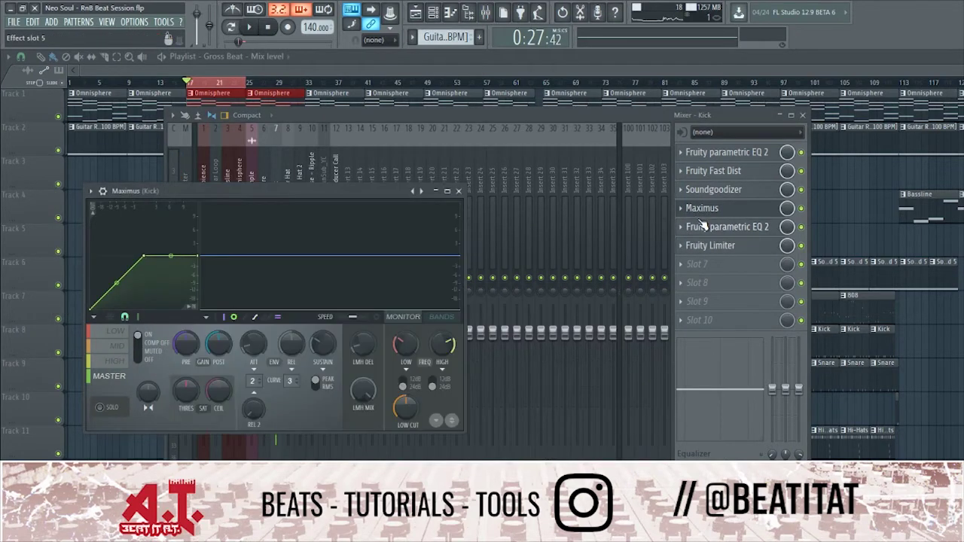
Bring up the Kick's slot 5 EQ, close Maximus and briefly play the beat.
left_click(701, 226)
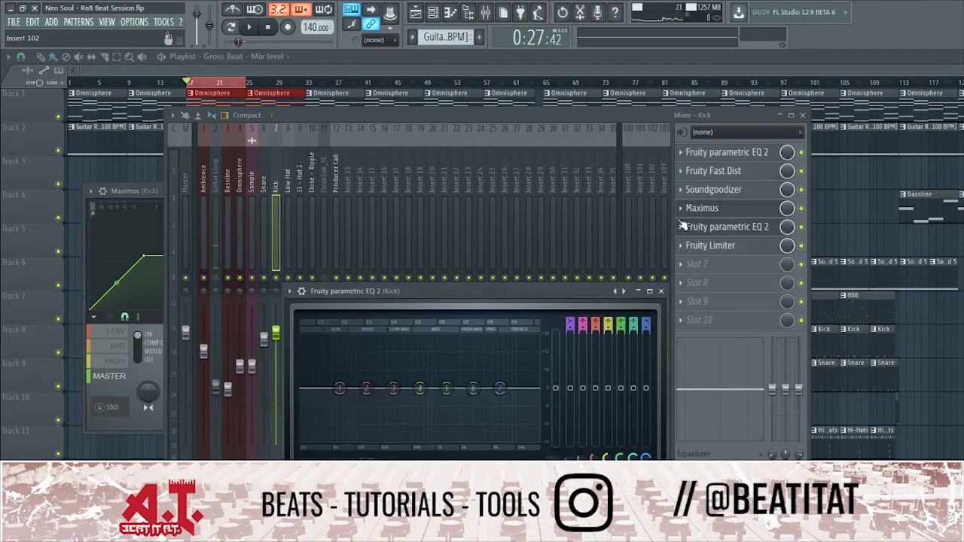
left_click(158, 190)
left_click(458, 191)
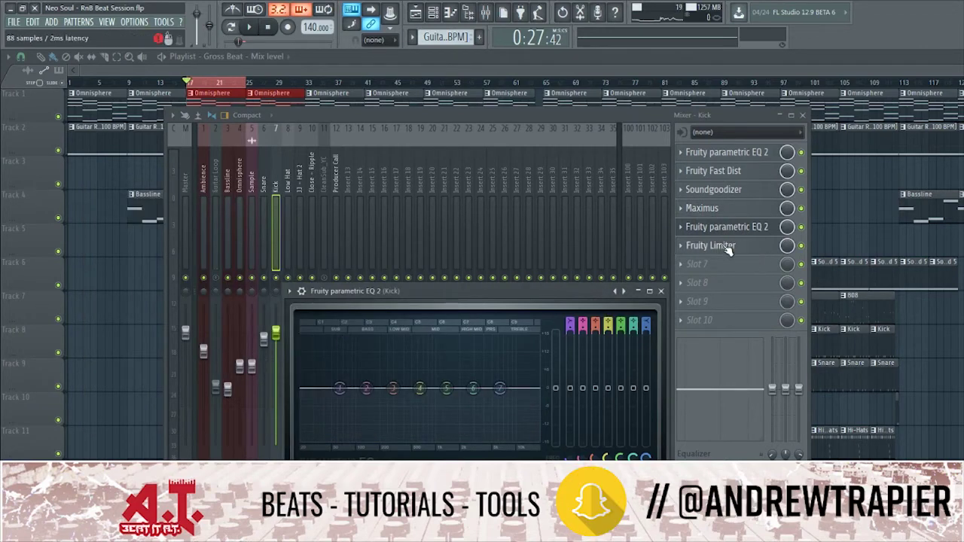
key("space")
key("space")
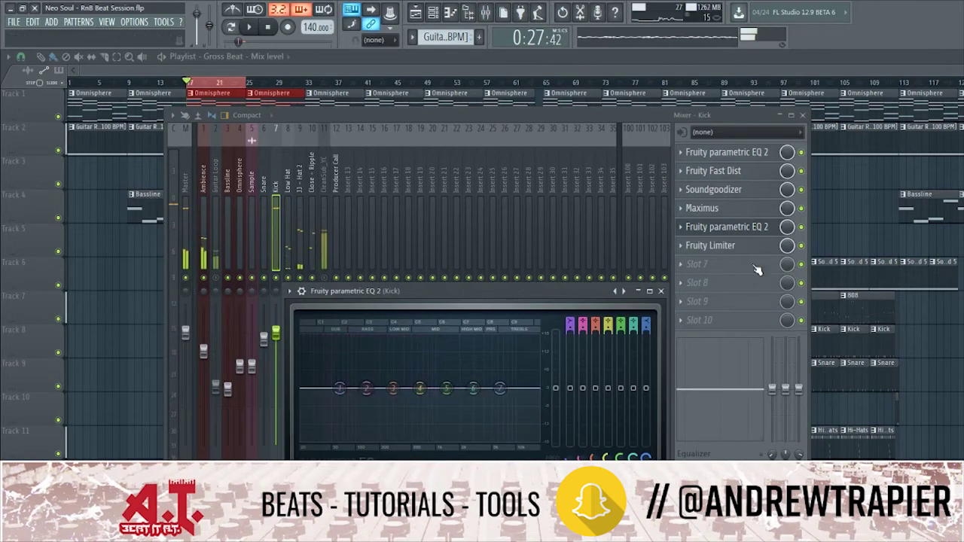
Listen to the beat with the Kick's Fruity Limiter bypassed while viewing the slot 5 EQ, then re-enable the limiter.
left_click(800, 249)
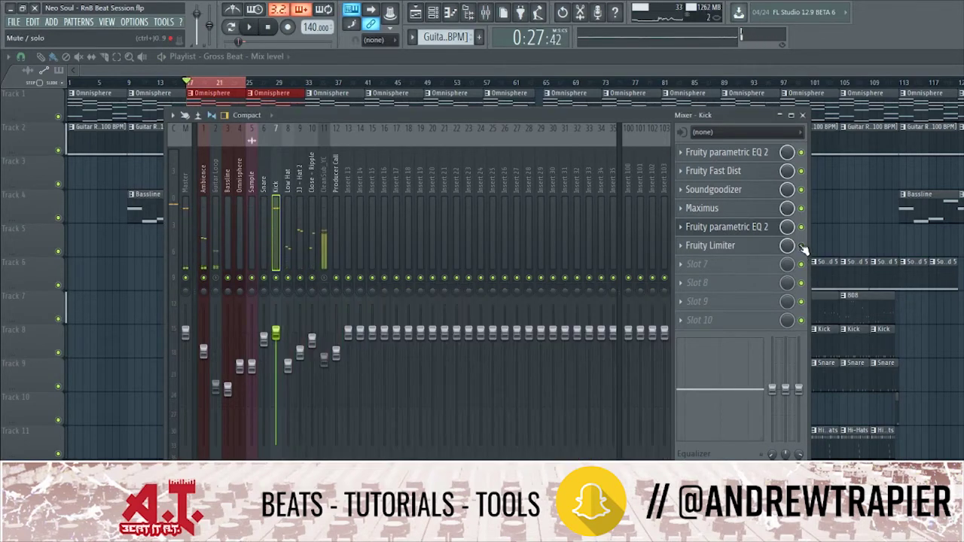
left_click(765, 232)
key("space")
key("space")
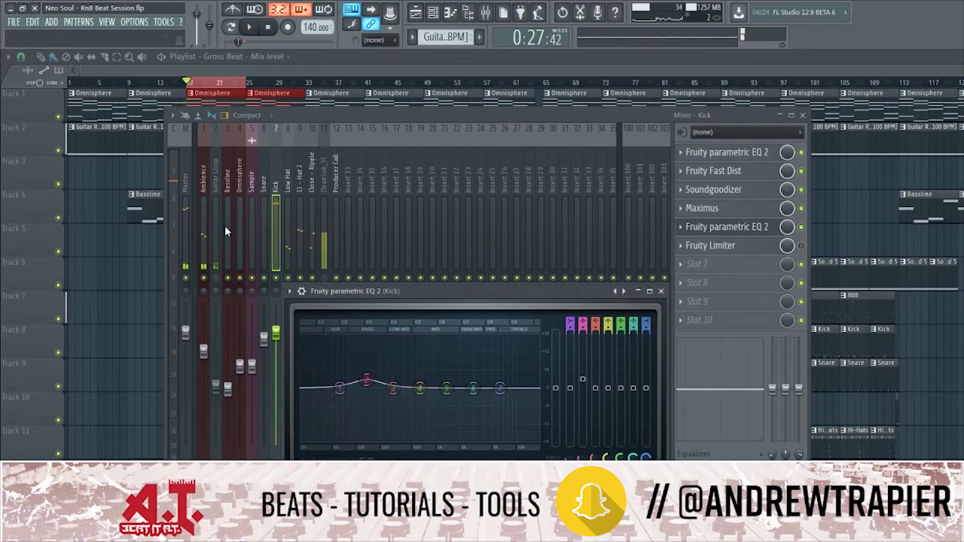
left_click(801, 246)
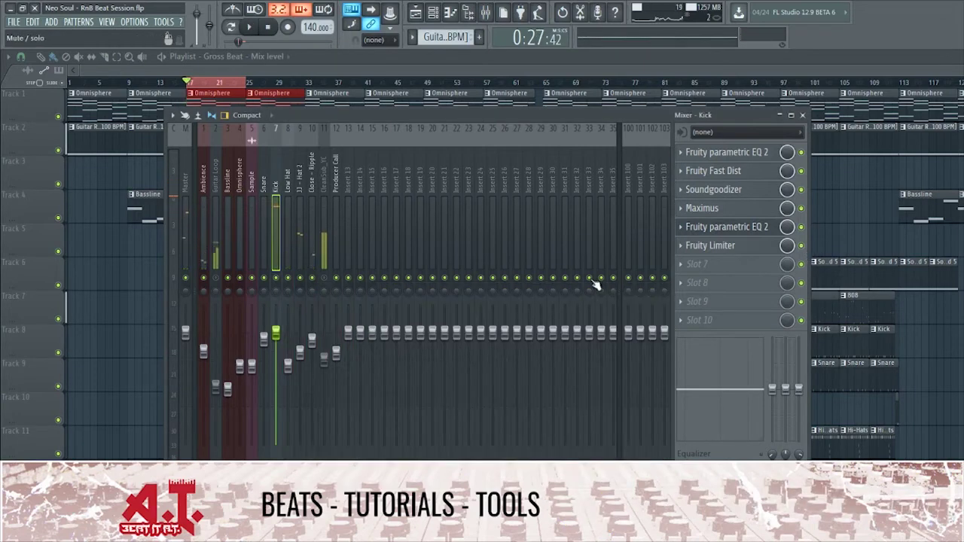
Shape the Kick's slot 5 EQ during playback: cut lows at 20 Hz, slightly boost bands 2 and 3, and cut highs near 4 kHz.
left_click(724, 230)
key("space")
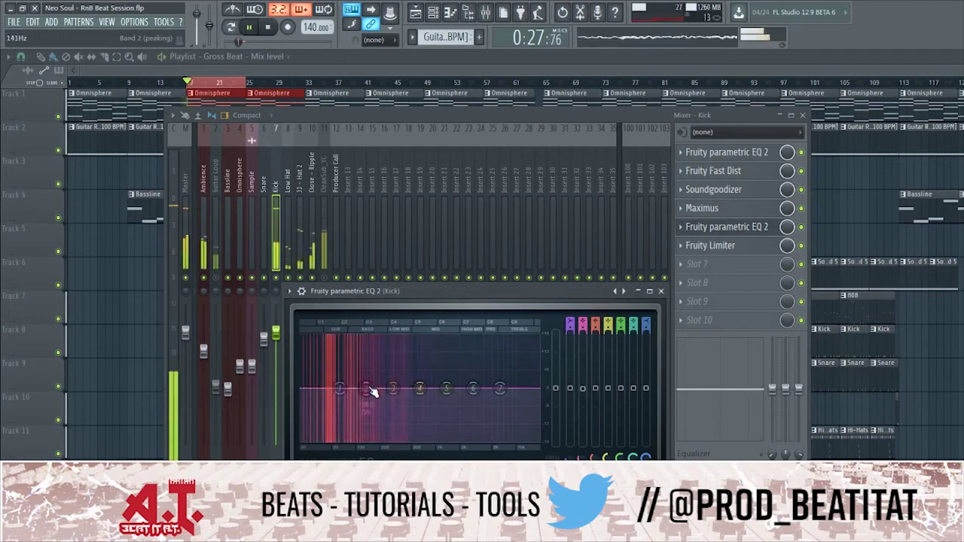
left_click_drag(394, 387, 394, 382)
left_click_drag(342, 398, 301, 393)
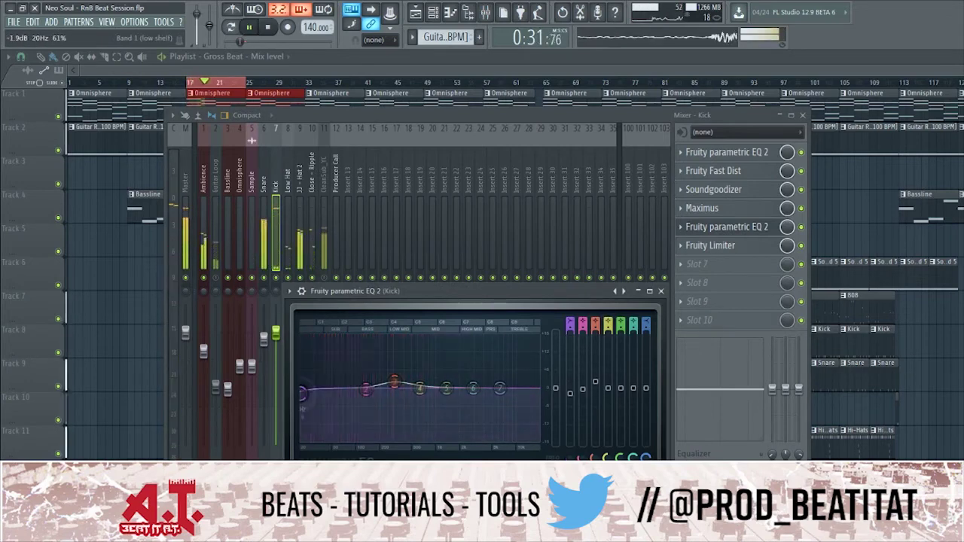
left_click_drag(365, 390, 332, 385)
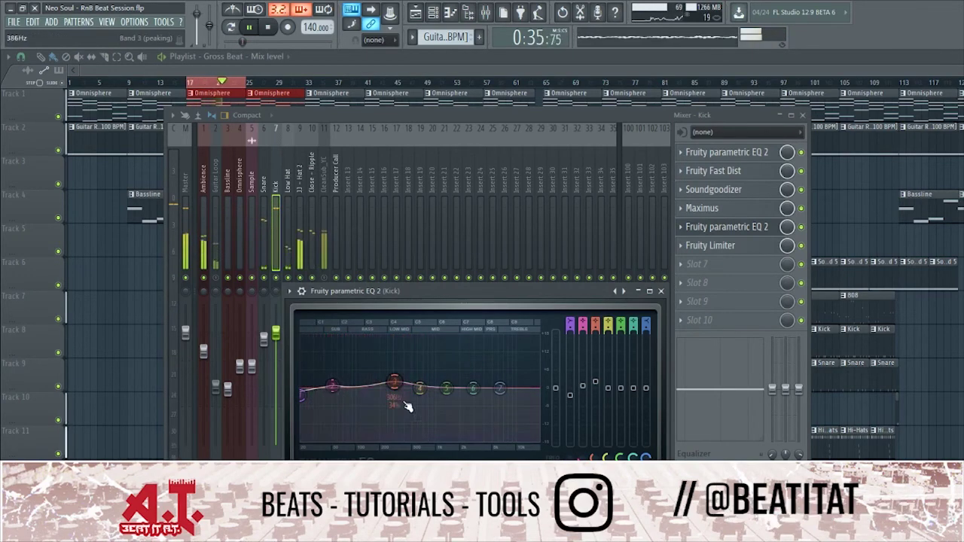
left_click_drag(395, 383, 372, 389)
left_click_drag(499, 389, 475, 403)
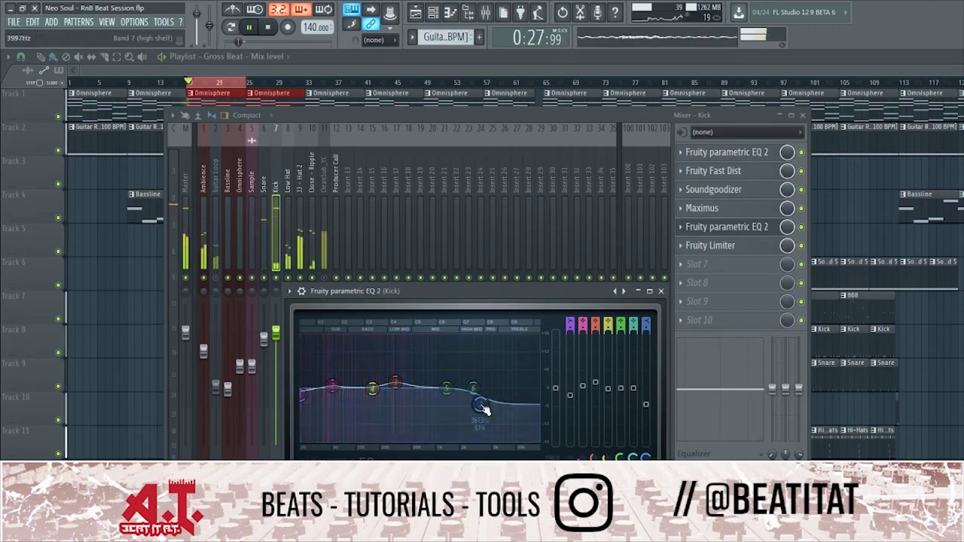
left_click(661, 291)
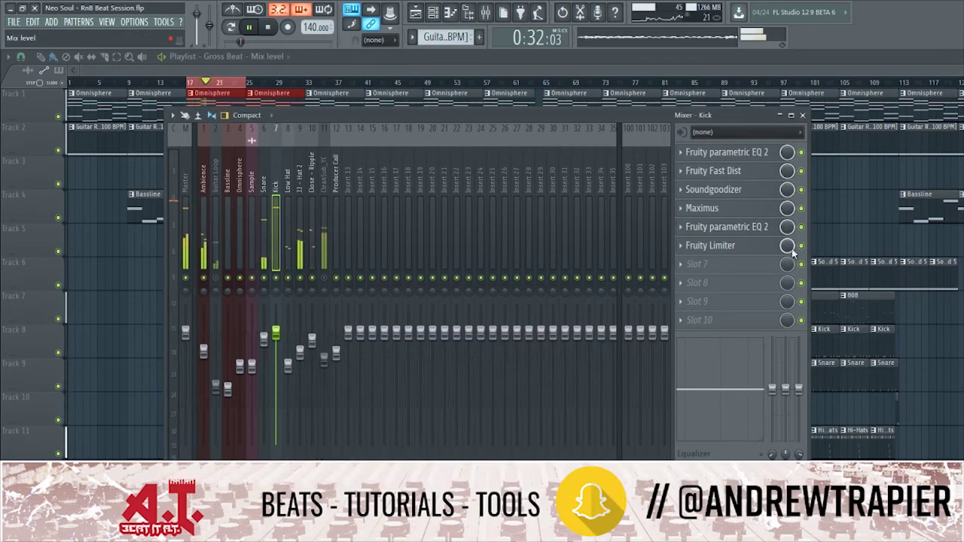
left_click(737, 231)
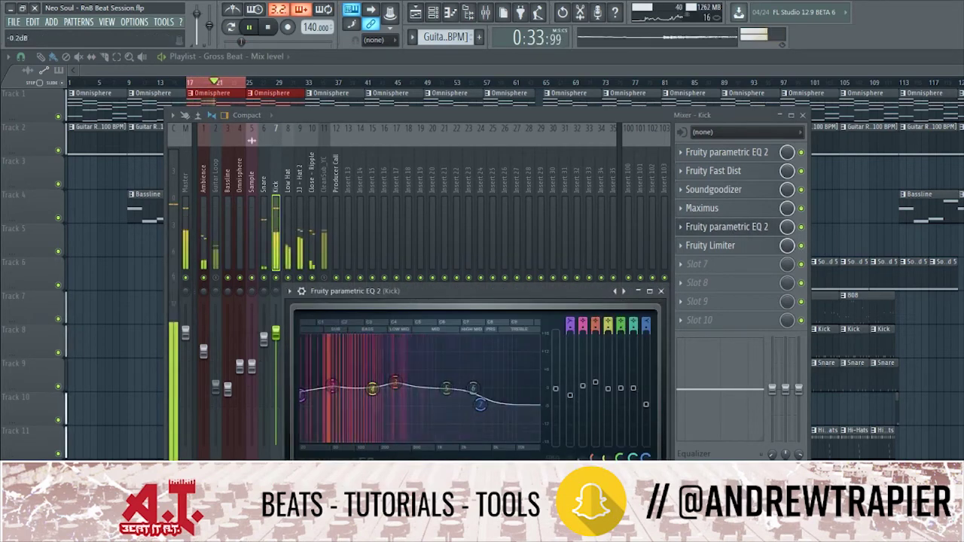
left_click(661, 290)
Lower the Kick fader to about -2.1 dB and raise the Ambience fader very slightly.
left_click_drag(276, 332, 276, 340)
left_click_drag(203, 351, 203, 350)
left_click(275, 234)
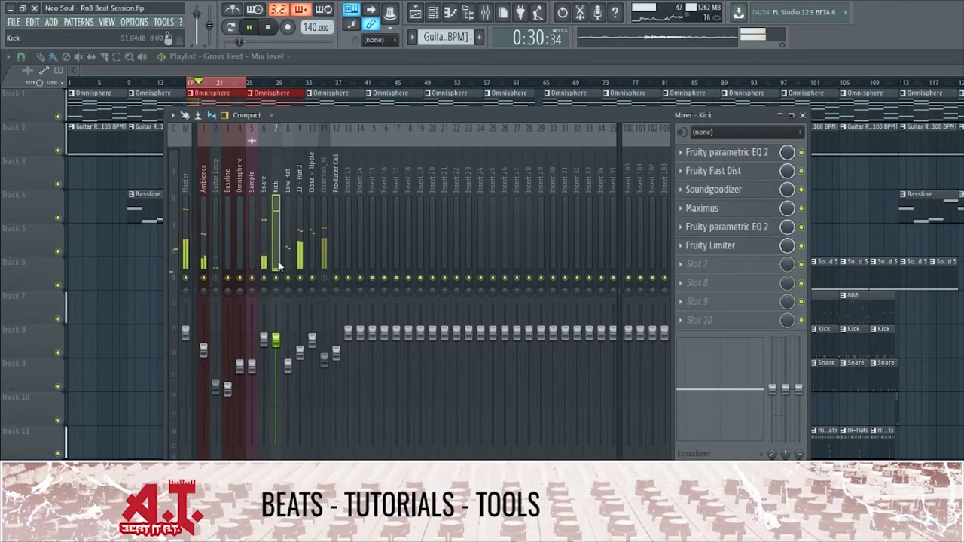
key("space")
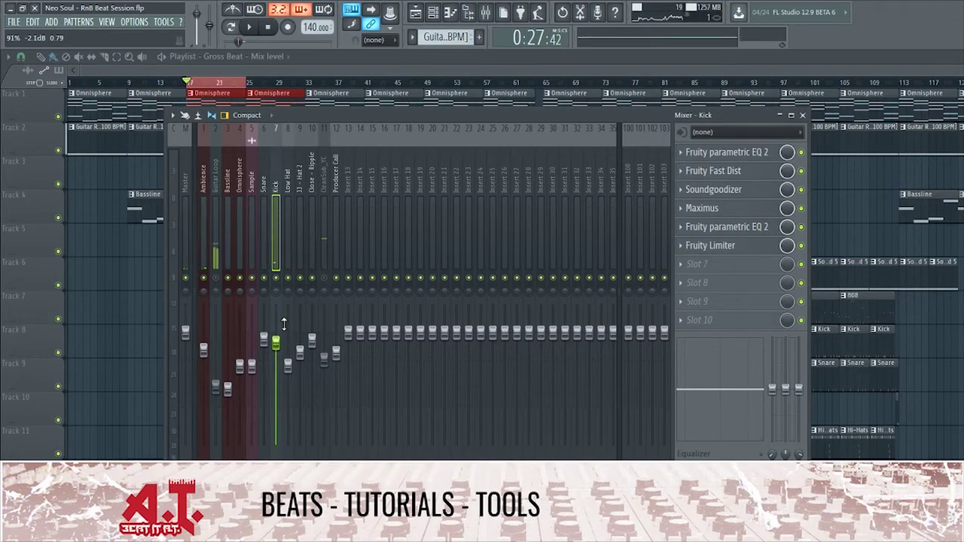
Play the beat and load Fruity parametric EQ 2 into slot 1 of the JJ - Hat 2 track.
left_click(312, 243)
key("space")
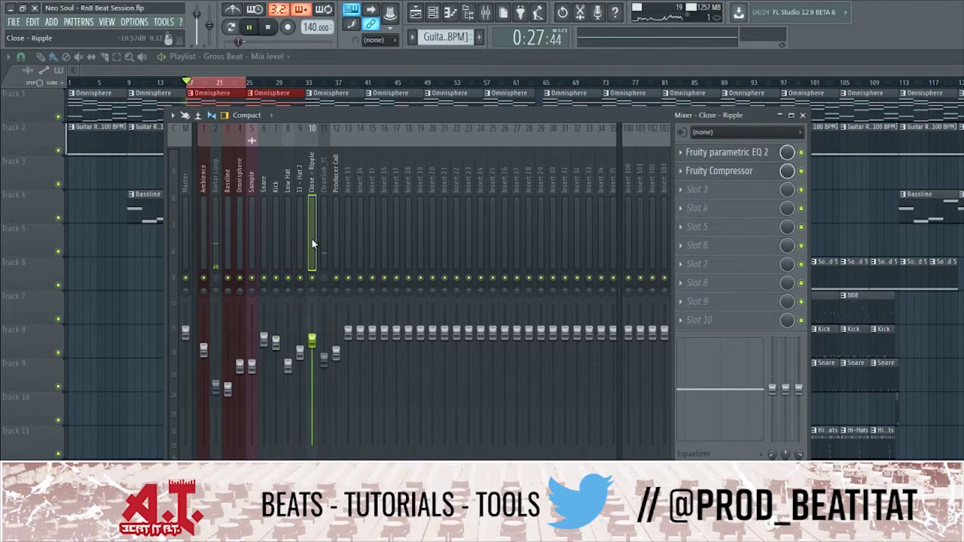
left_click(301, 237)
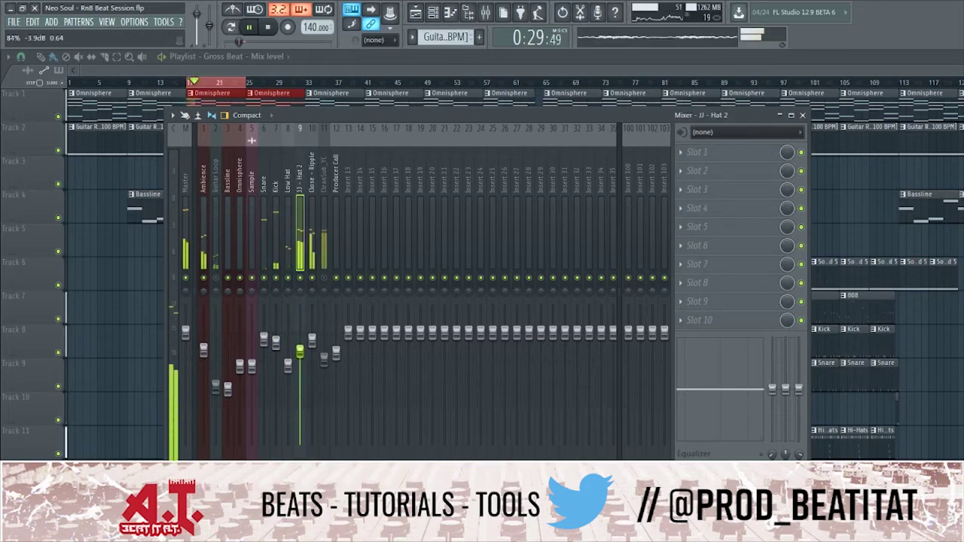
left_click(729, 190)
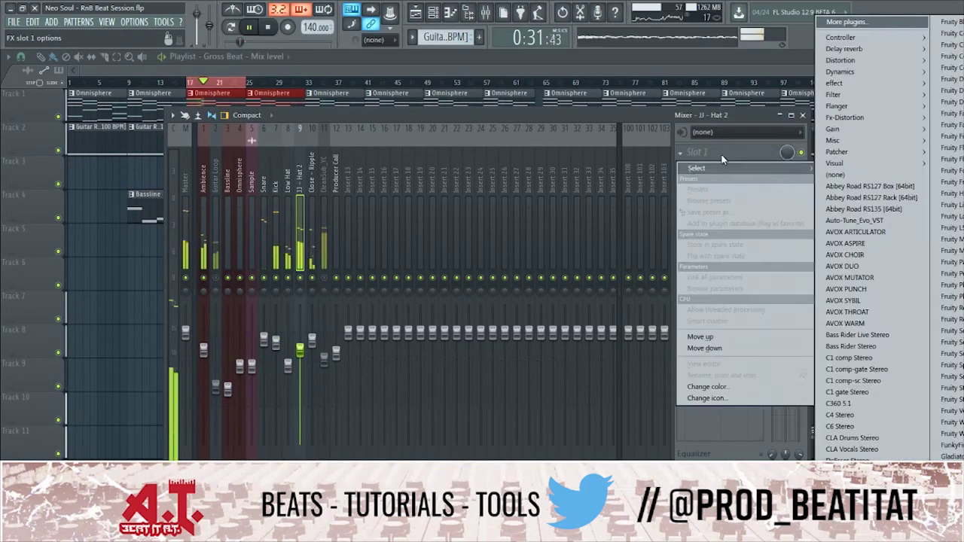
left_click(945, 273)
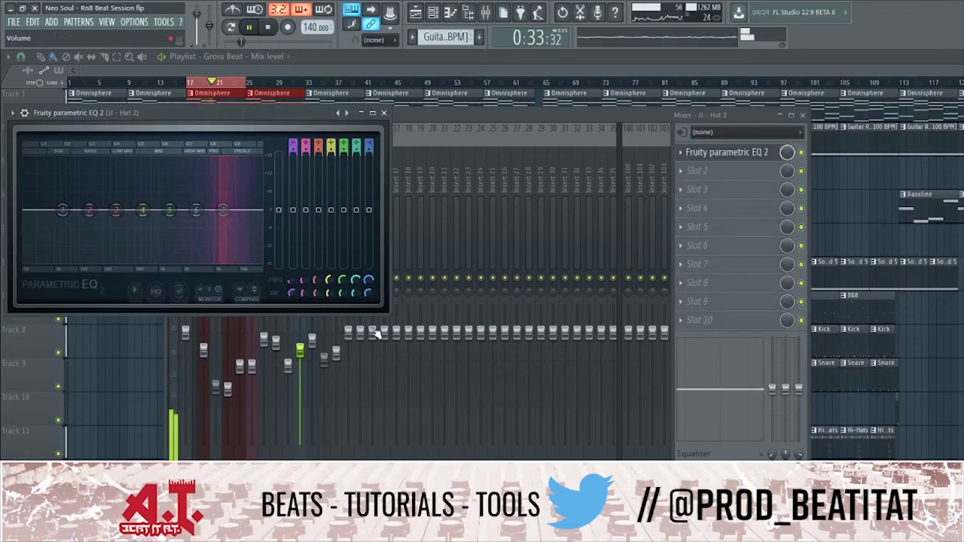
Cut the top end of JJ - Hat 2 with band 7 and boost band 6 by 1.1 dB at about 6292 Hz.
left_click_drag(223, 210, 261, 227)
left_click_drag(197, 211, 222, 207)
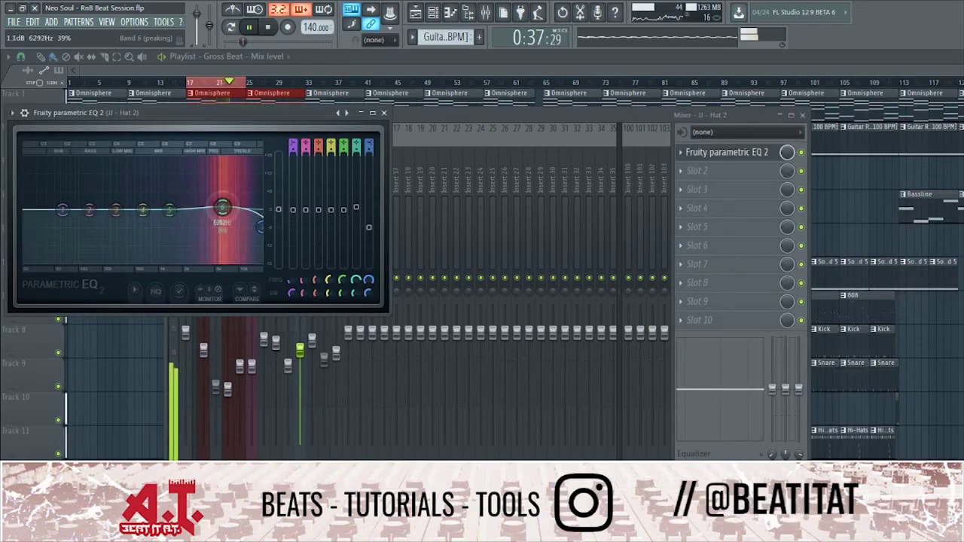
key("space")
Move the JJ - Hat 2 EQ window over the mixer and slightly lower the band 1 low shelf near 66 Hz, resuming playback.
left_click_drag(223, 110, 556, 163)
left_click_drag(396, 265, 397, 268)
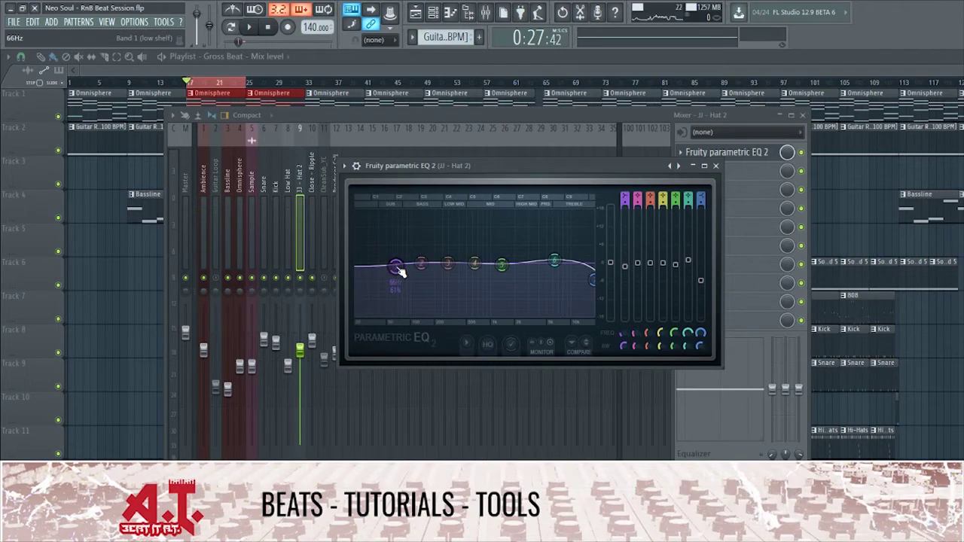
key("space")
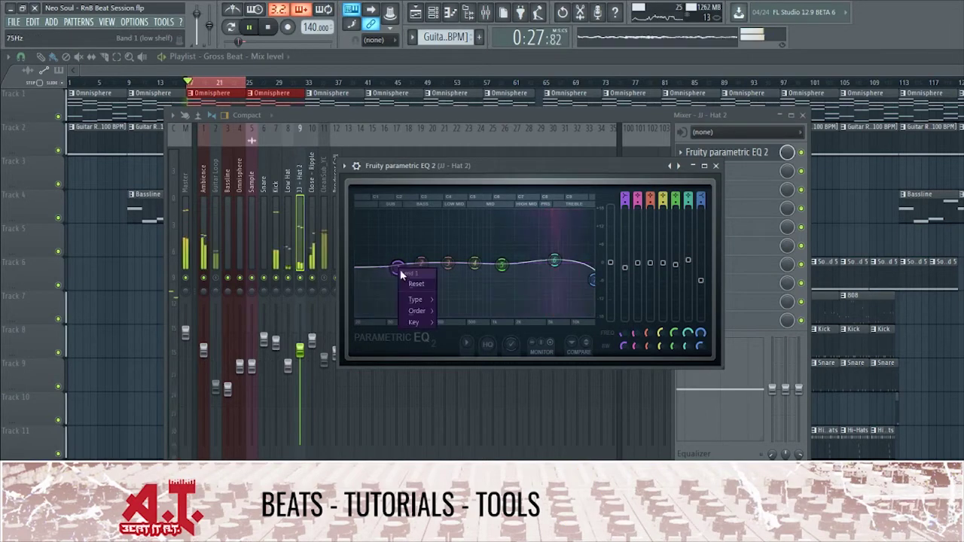
Shape the JJ - Hat 2 EQ by cutting the low shelf, easing band 6 down slightly and boosting band 5 around 3 kHz.
left_click_drag(395, 263, 467, 292)
left_click_drag(555, 261, 563, 270)
left_click_drag(503, 267, 526, 259)
key("space")
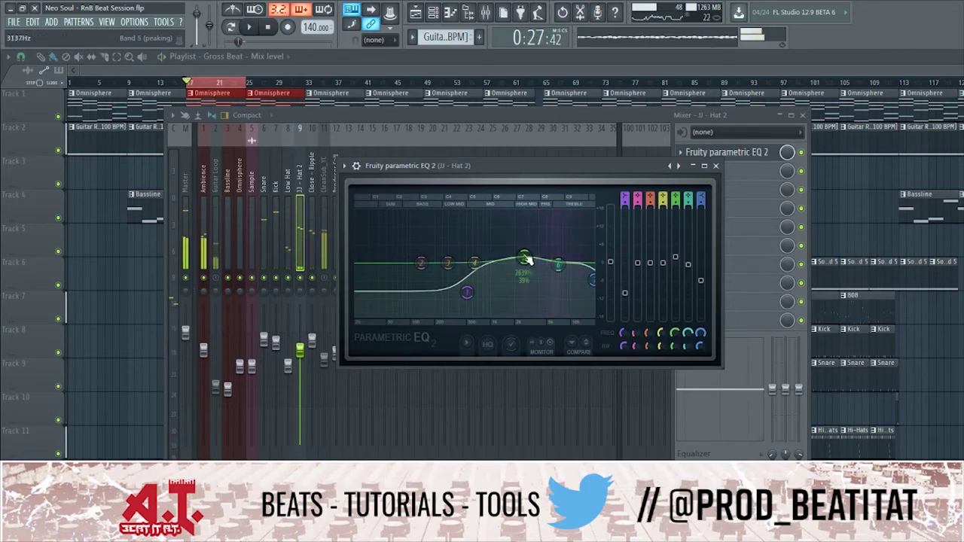
left_click(716, 166)
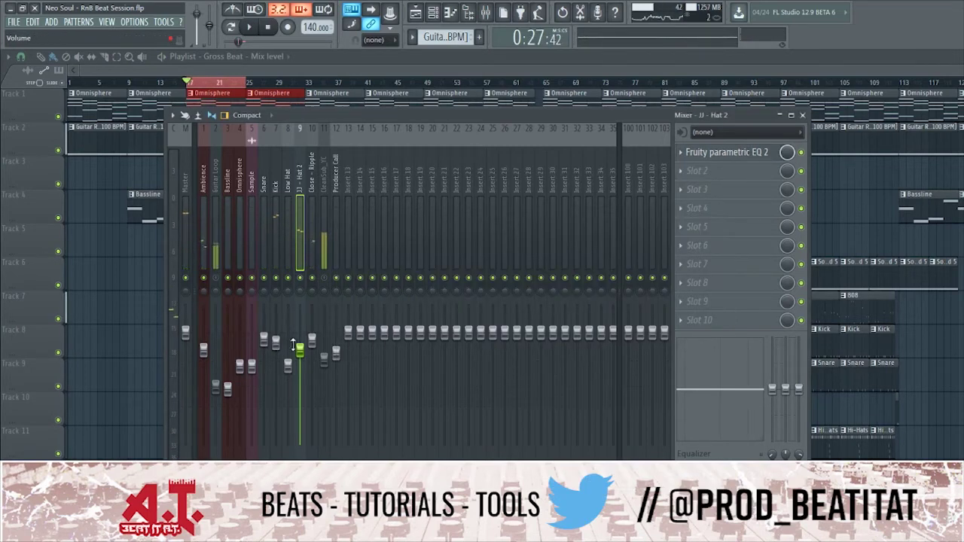
Play the loop and lower the JJ - Hat 2 volume to about -4.2 dB and the Low Hat volume to about -7.6 dB.
key("space")
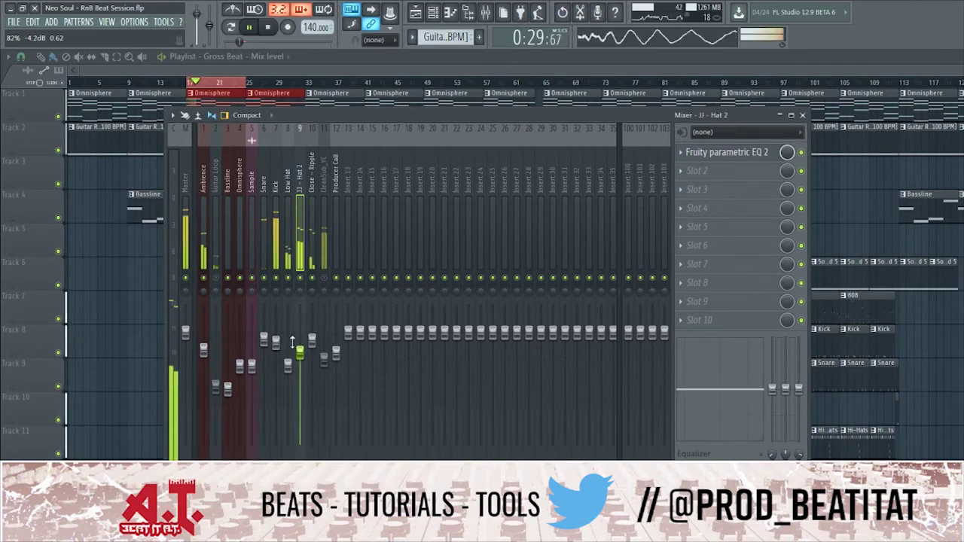
left_click(287, 252)
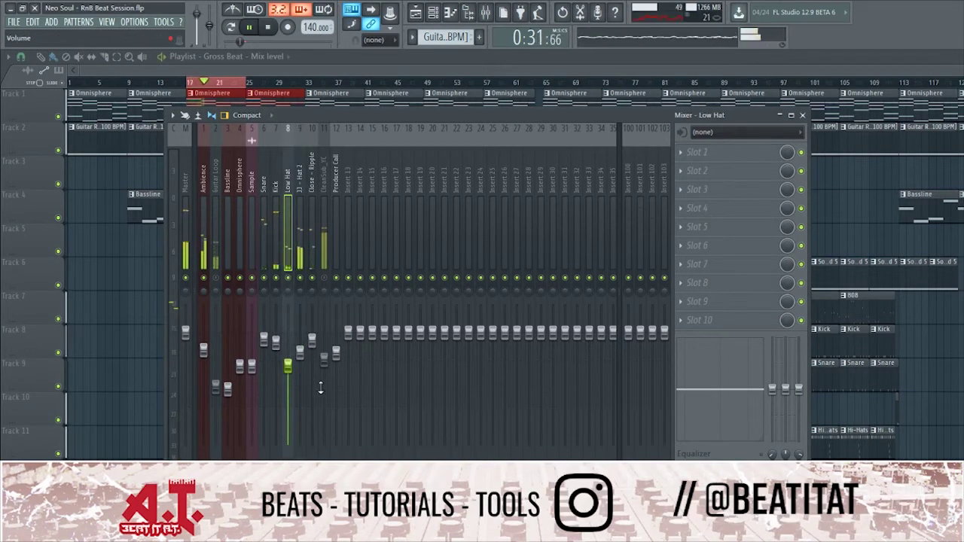
key("space")
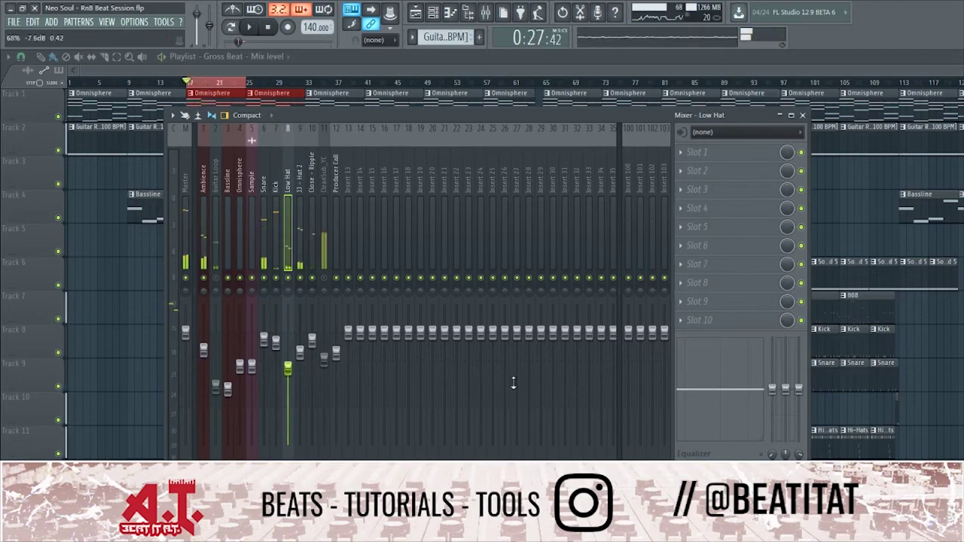
Insert Fruity parametric EQ 2 in slot 1 of the Low Hat track and cut the highs with the band 7 shelf.
left_click(716, 155)
left_click(911, 244)
left_click_drag(317, 304, 324, 313)
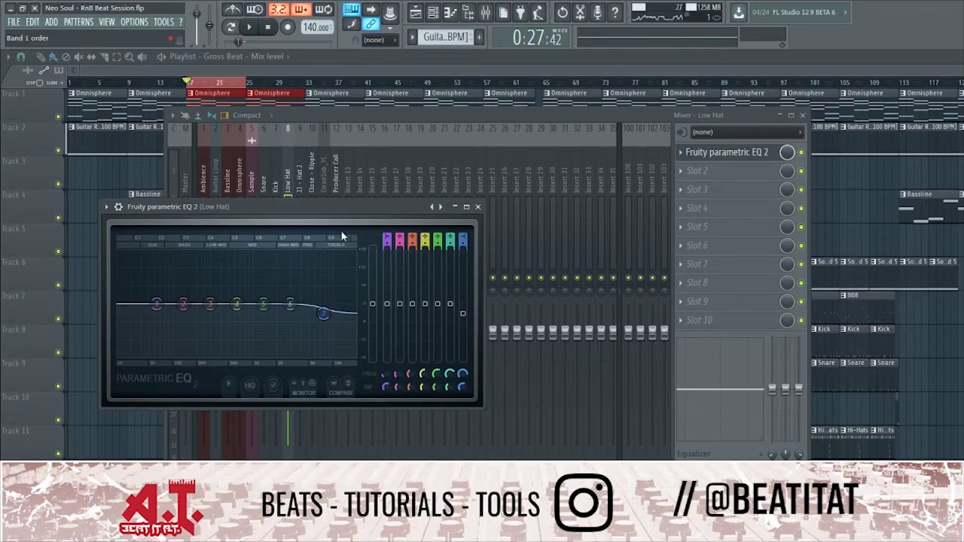
key("space")
left_click_drag(323, 313, 288, 340)
Boost band 5 slightly on the Low Hat EQ and cut the low shelf about 7.6 dB around 175 Hz.
left_click_drag(264, 304, 257, 299)
left_click_drag(157, 304, 174, 318)
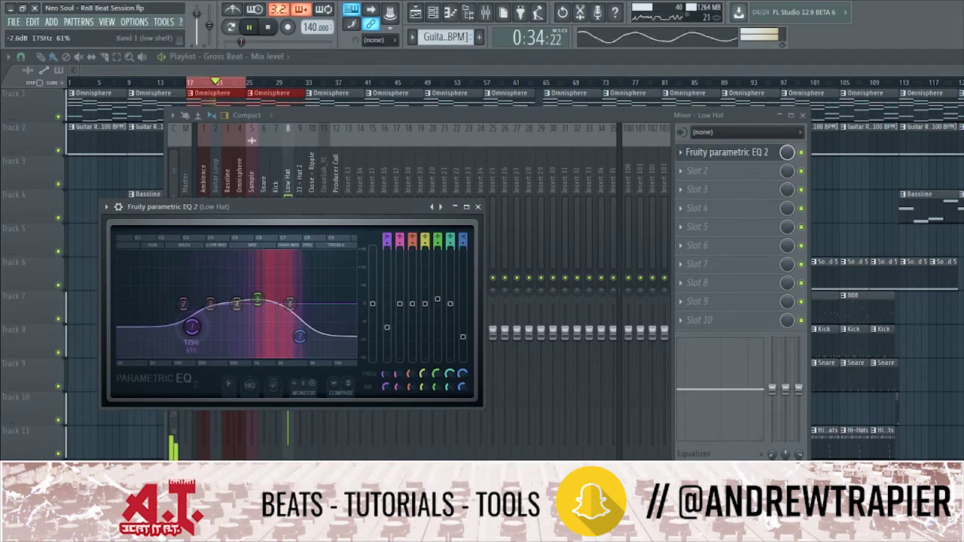
left_click(464, 207)
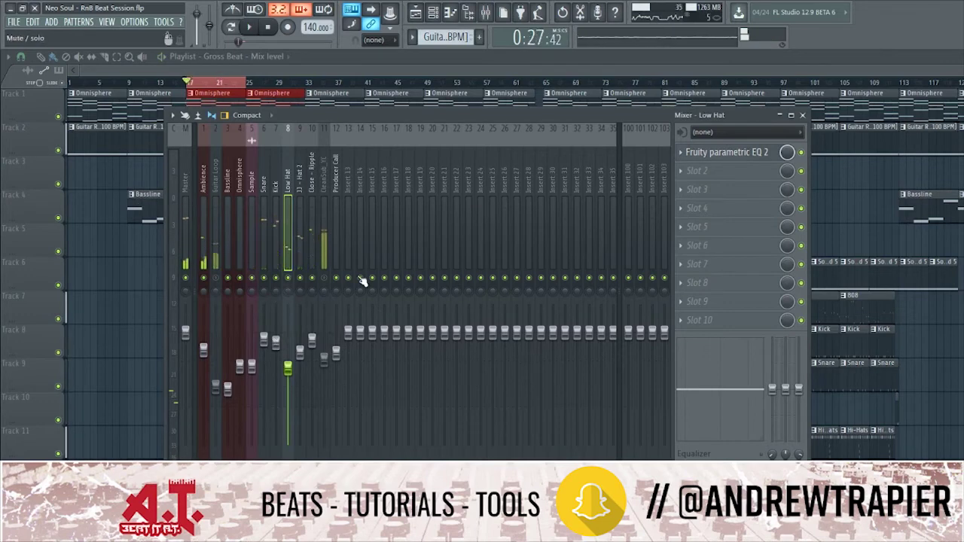
left_click(719, 151)
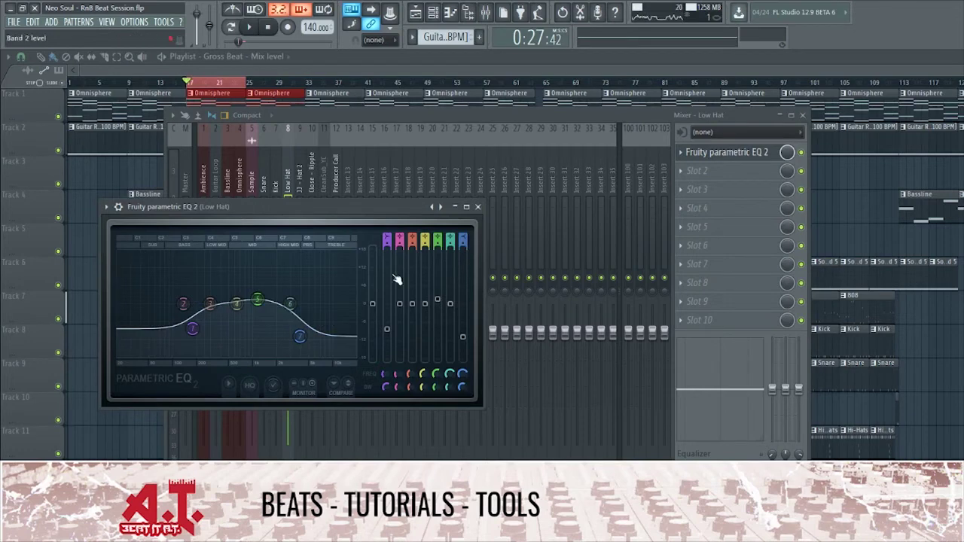
left_click(476, 207)
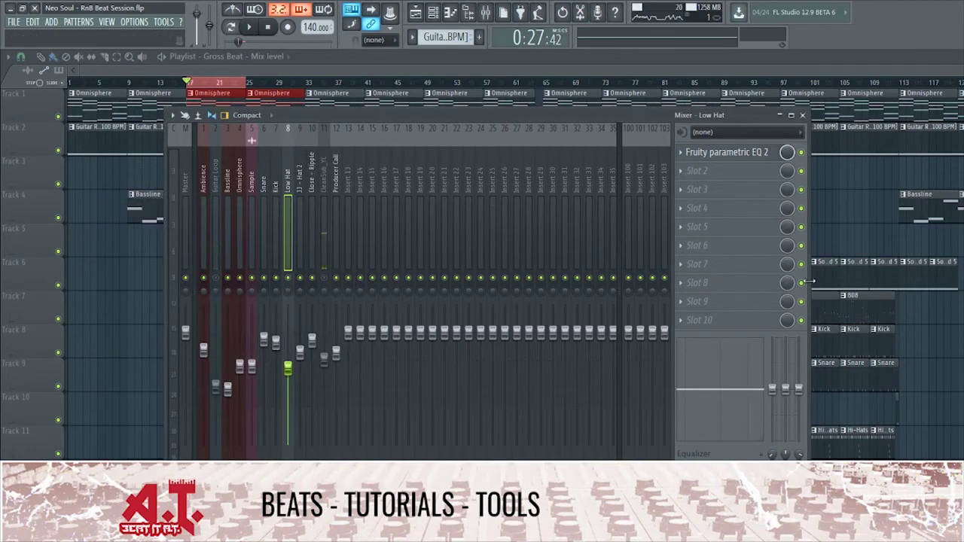
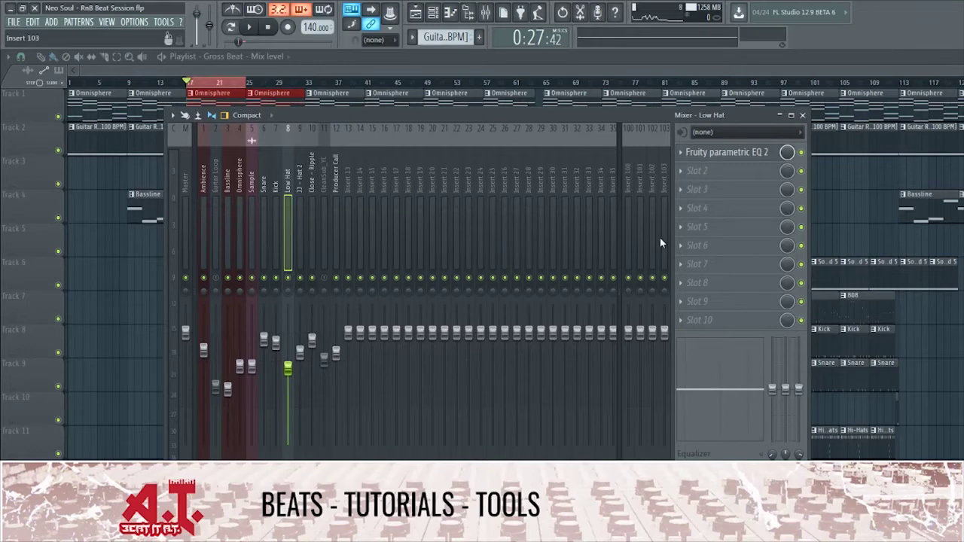
Add Fruity Reeverb 2 to slot 4 of the Low Hat track, reduce its mix level and slightly lower the track's volume.
left_click(715, 205)
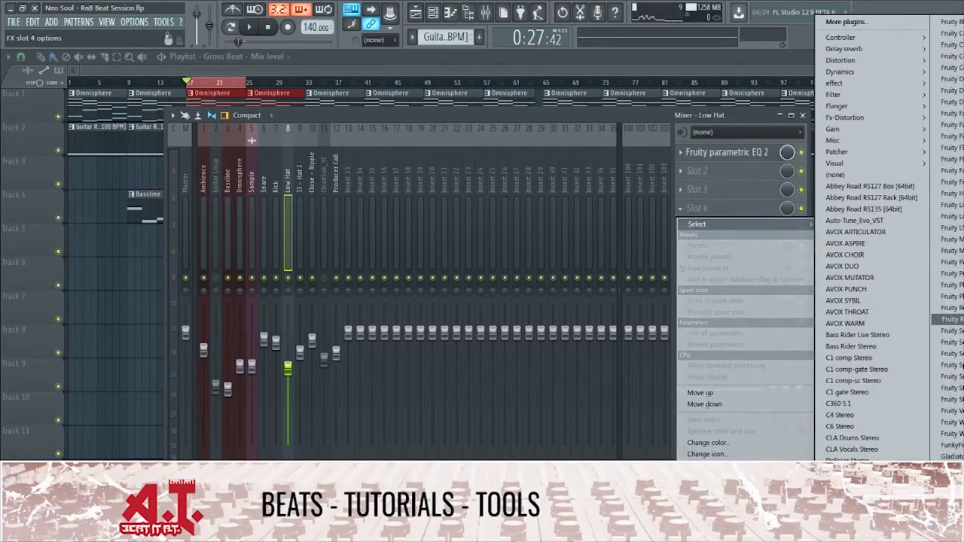
left_click(950, 318)
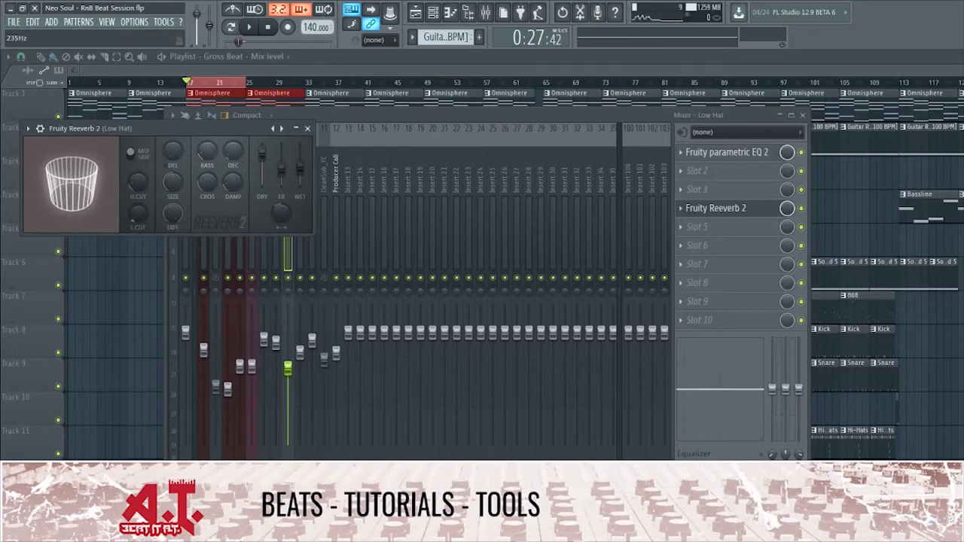
left_click_drag(787, 208, 787, 215)
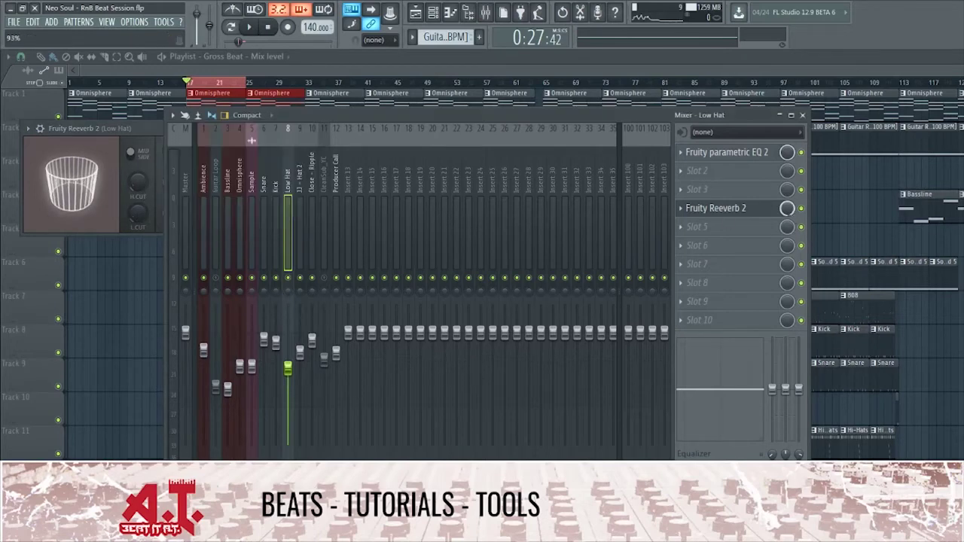
key("space")
left_click(61, 212)
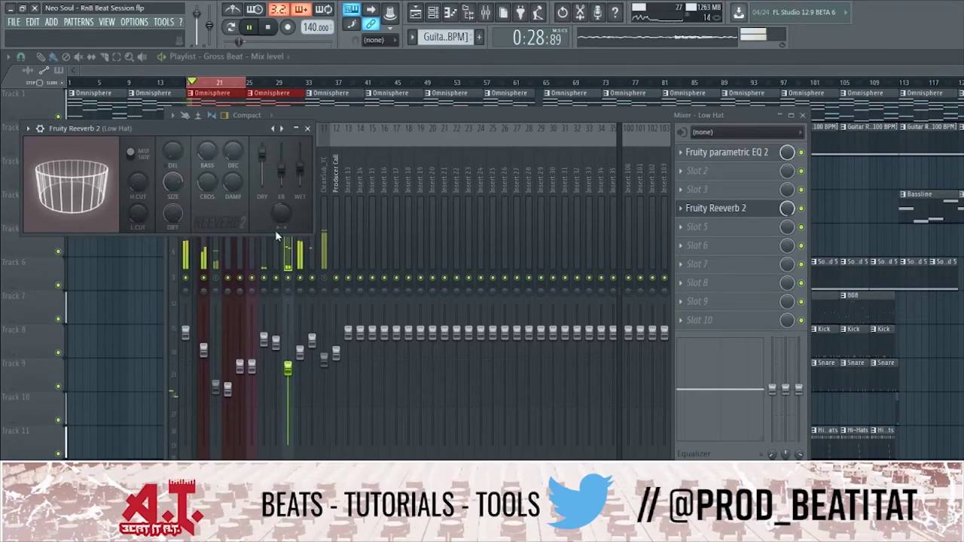
left_click(294, 243)
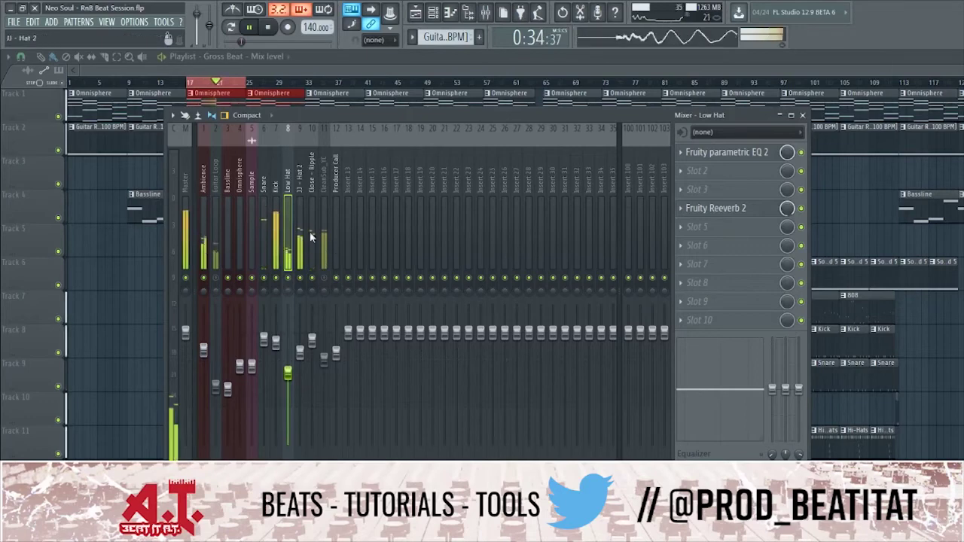
key("space")
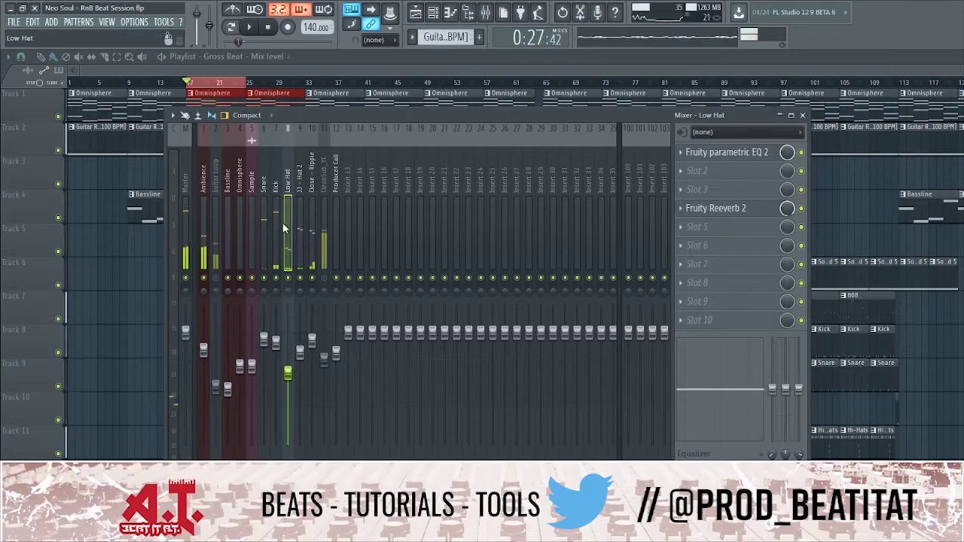
Unmute the Guitar Loop and CleanSub_YC tracks during playback and raise the CleanSub_YC volume to about -4 dB.
key("space")
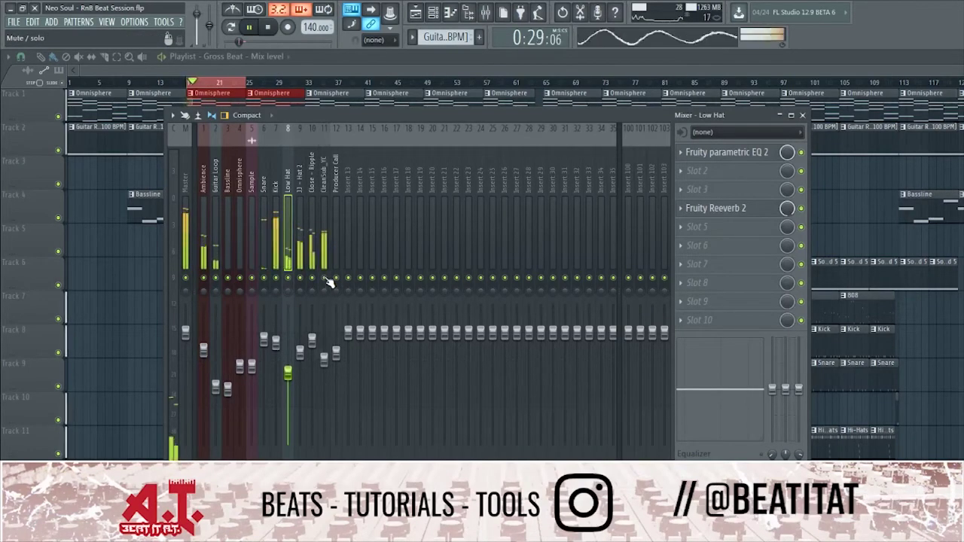
left_click(326, 250)
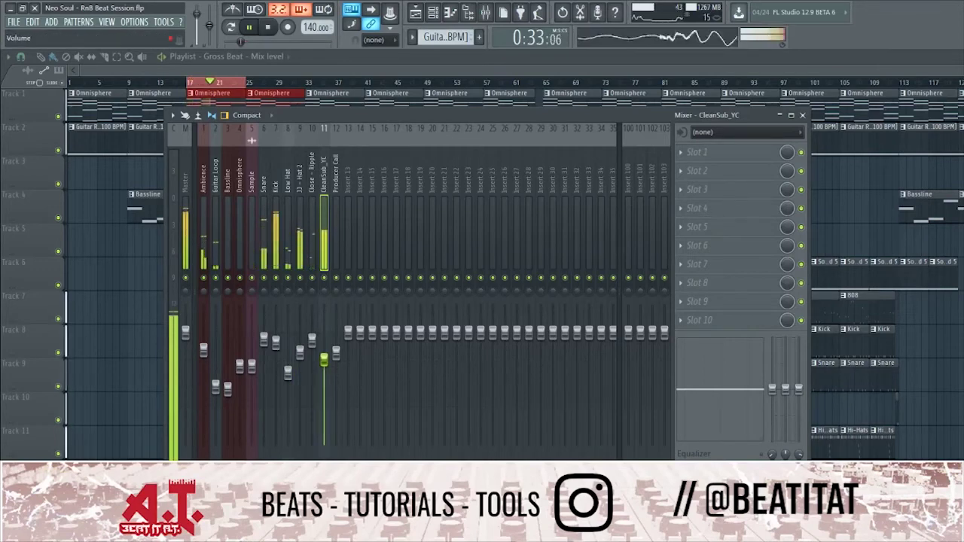
left_click_drag(324, 360, 324, 353)
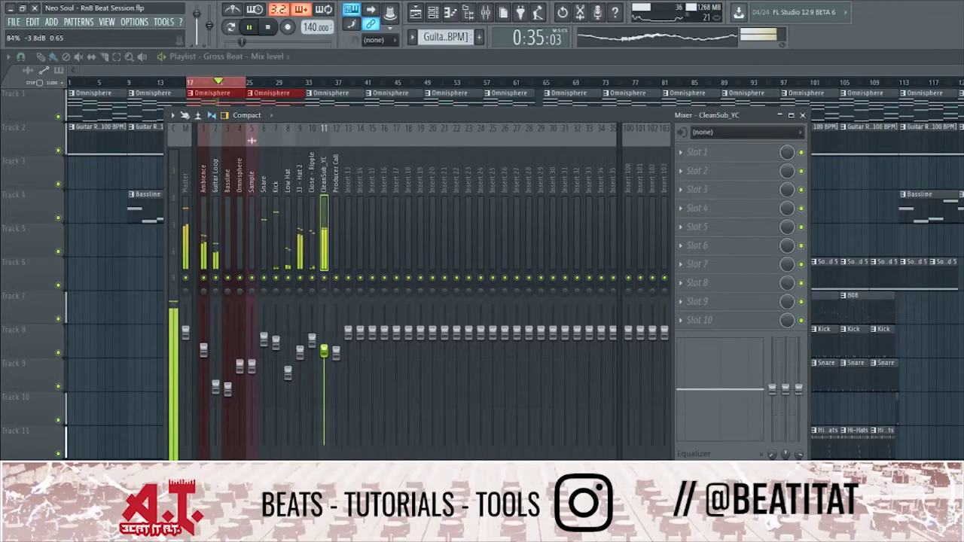
Insert Fruity parametric EQ 2 on CleanSub_YC, cut the low and high shelves, dip band 3 and slightly boost bands 2 and 4.
left_click(715, 152)
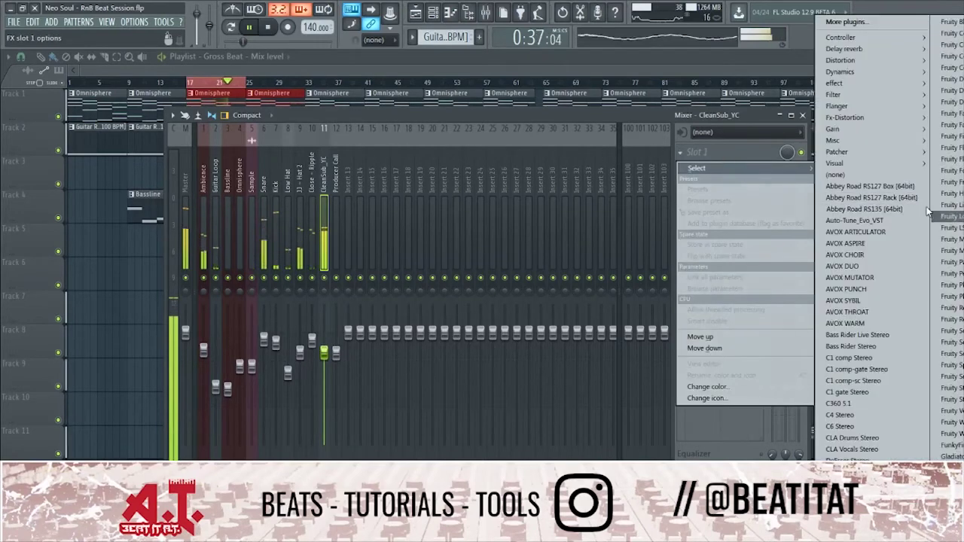
left_click(950, 273)
left_click_drag(325, 273, 259, 311)
left_click_drag(152, 272, 178, 276)
left_click_drag(121, 267, 116, 268)
left_click_drag(206, 272, 182, 277)
key("space")
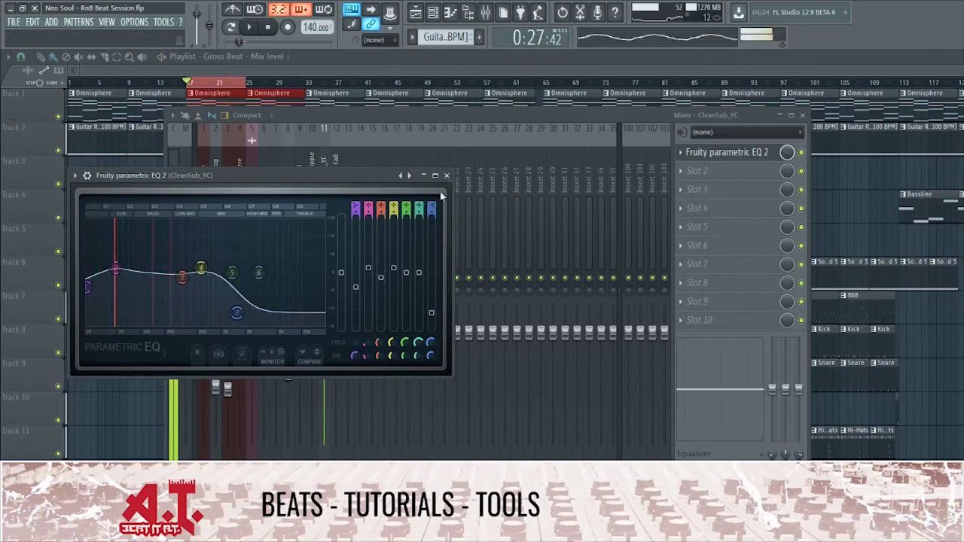
left_click(445, 174)
Add the Fruity Fast Dist distortion to slot 2 of CleanSub_YC and adjust its mix and post gain during playback.
left_click(749, 173)
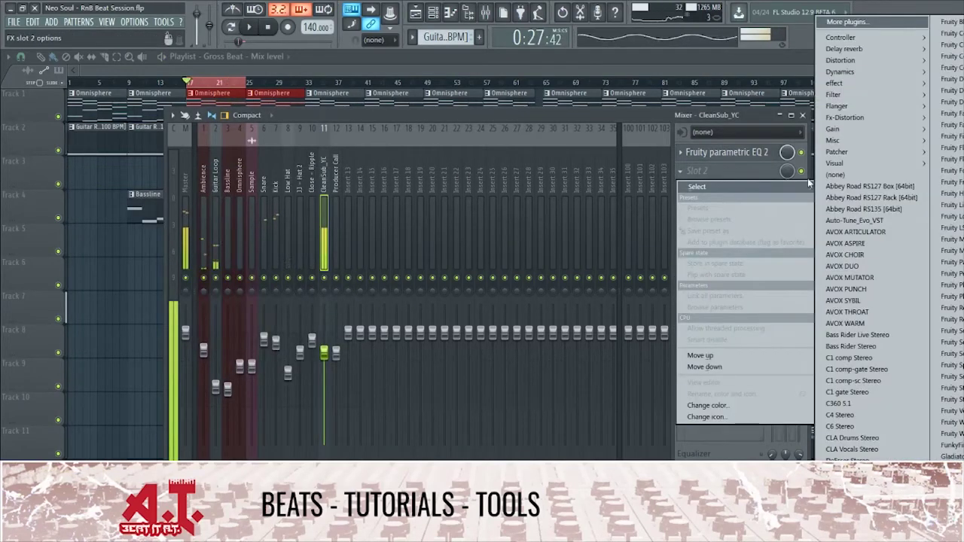
mouse_move(876, 63)
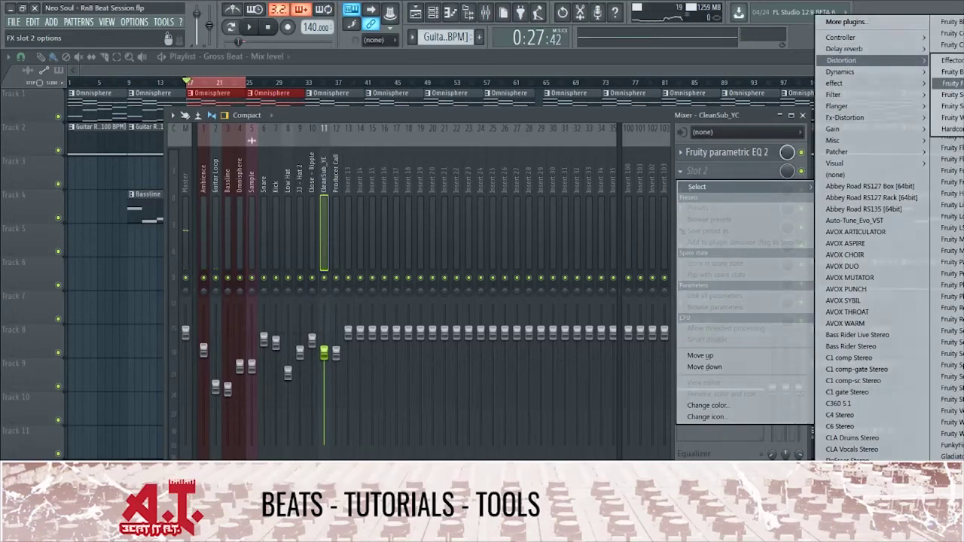
left_click(950, 83)
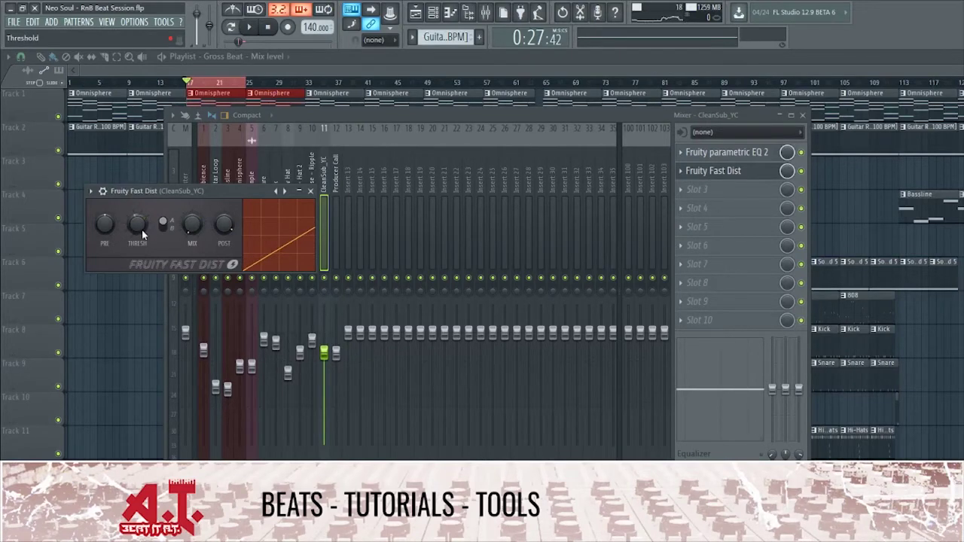
key("space")
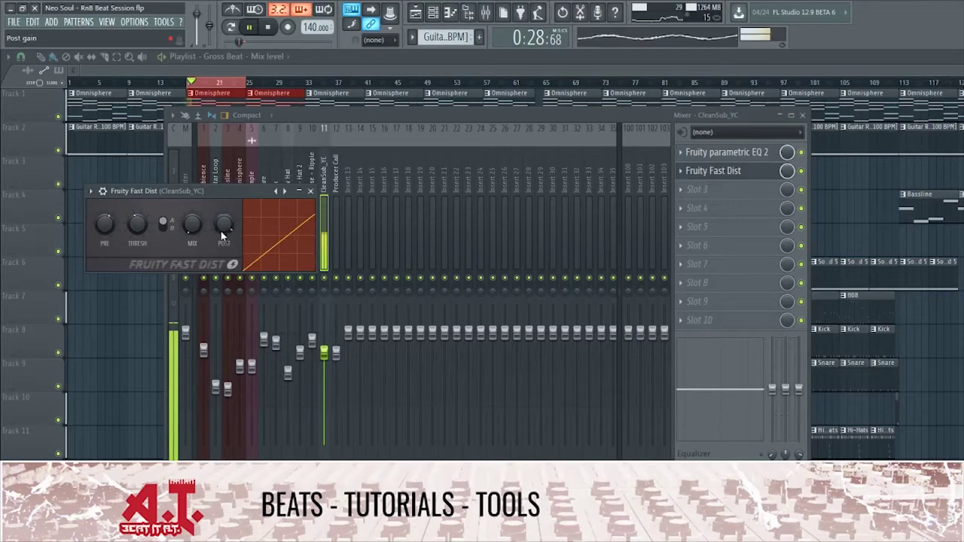
left_click_drag(219, 225, 216, 231)
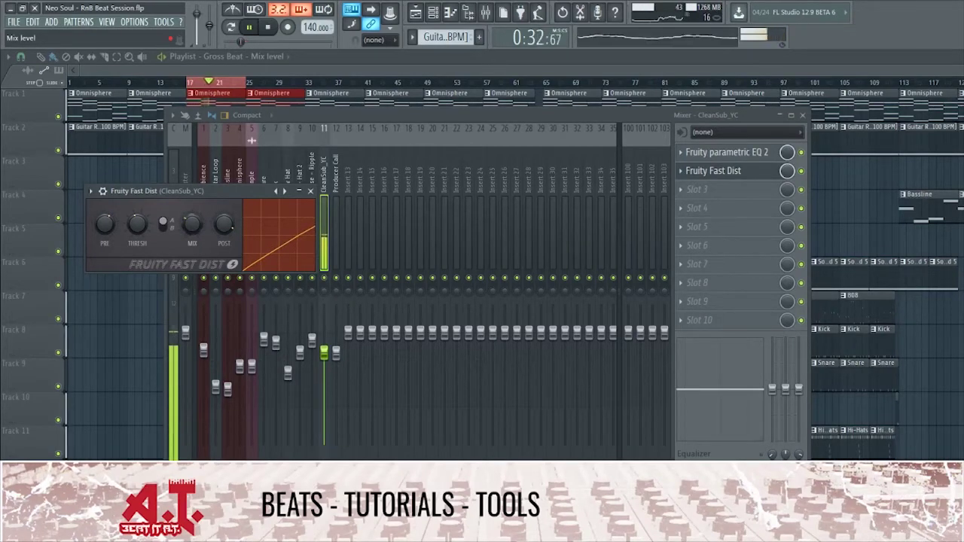
Solo the CleanSub_YC track to check its distortion and enable the Kick track alongside it.
right_click(324, 278)
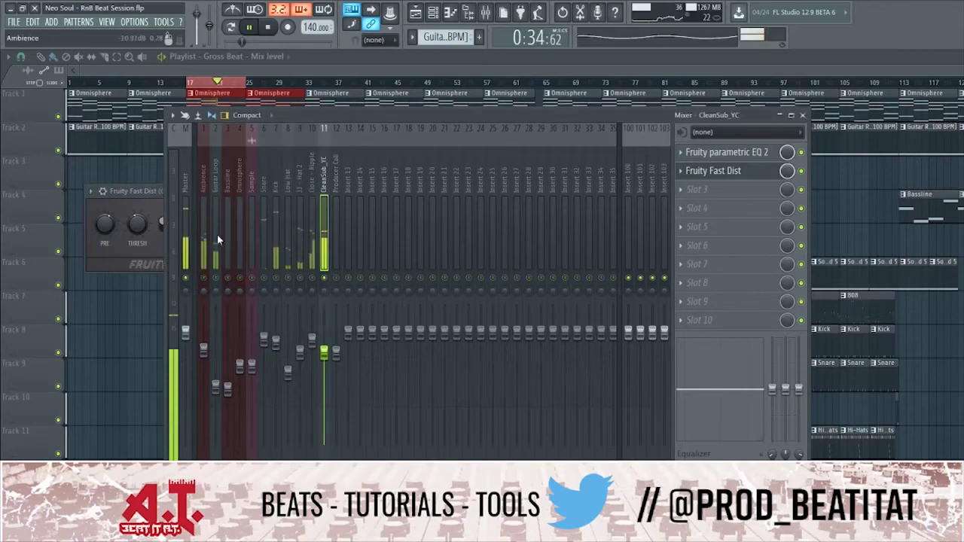
left_click(153, 191)
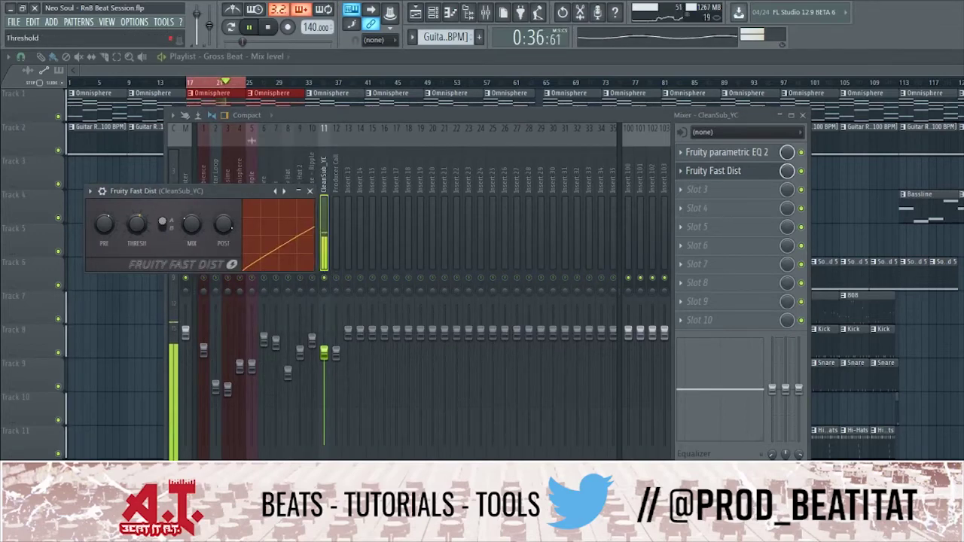
left_click(311, 192)
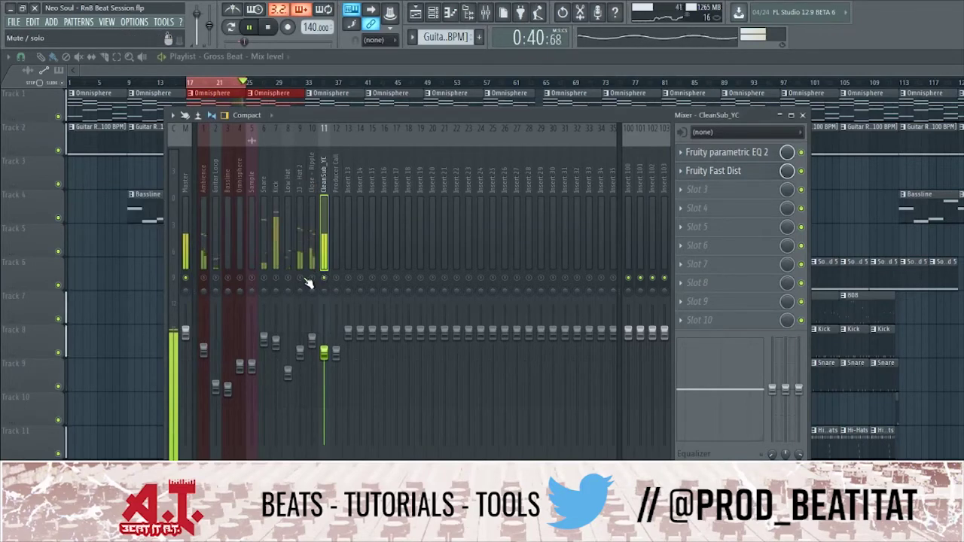
left_click(277, 278)
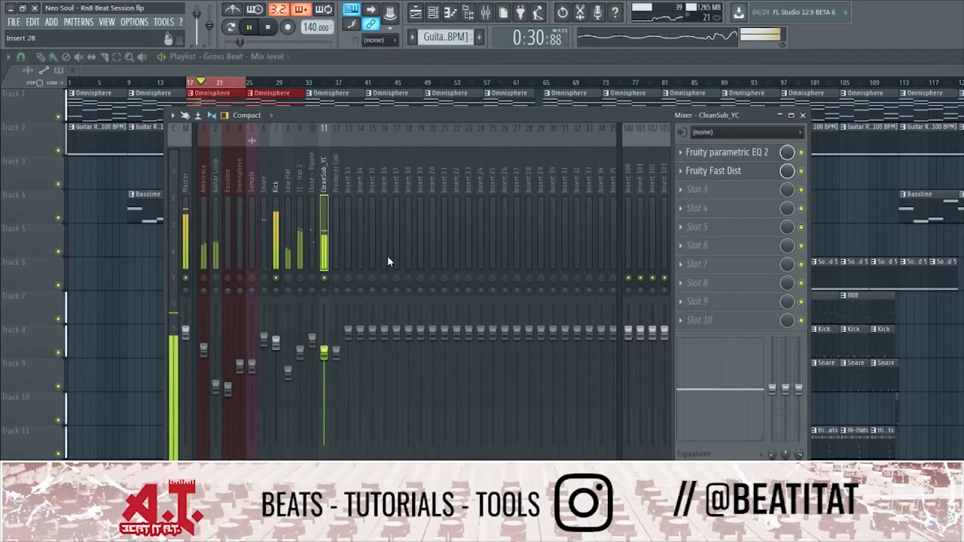
Add Fruity Compressor to slot 3 of CleanSub_YC with threshold -3.0 dB, ratio 2.9:1 and gain 3.4 dB, and lower the track to about -4.5 dB.
left_click(697, 189)
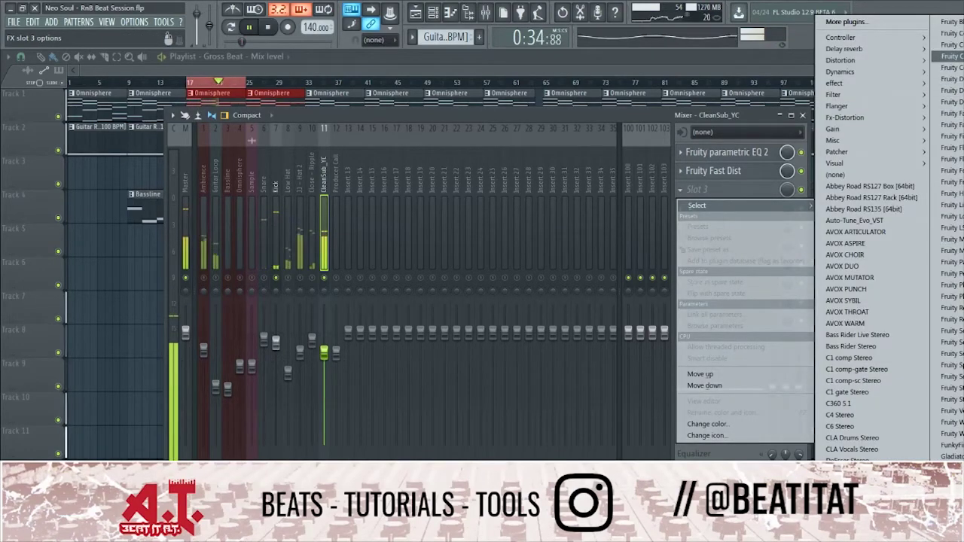
left_click(947, 56)
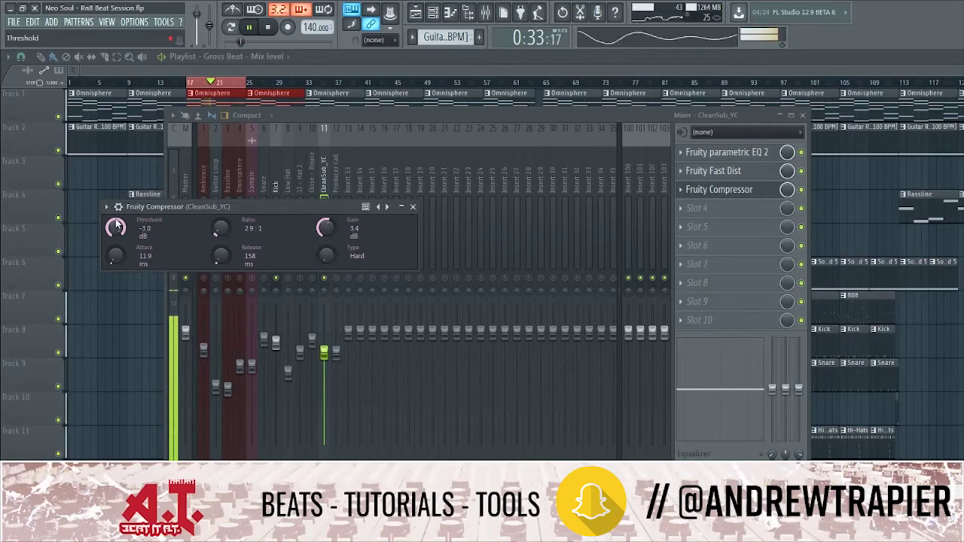
left_click(412, 206)
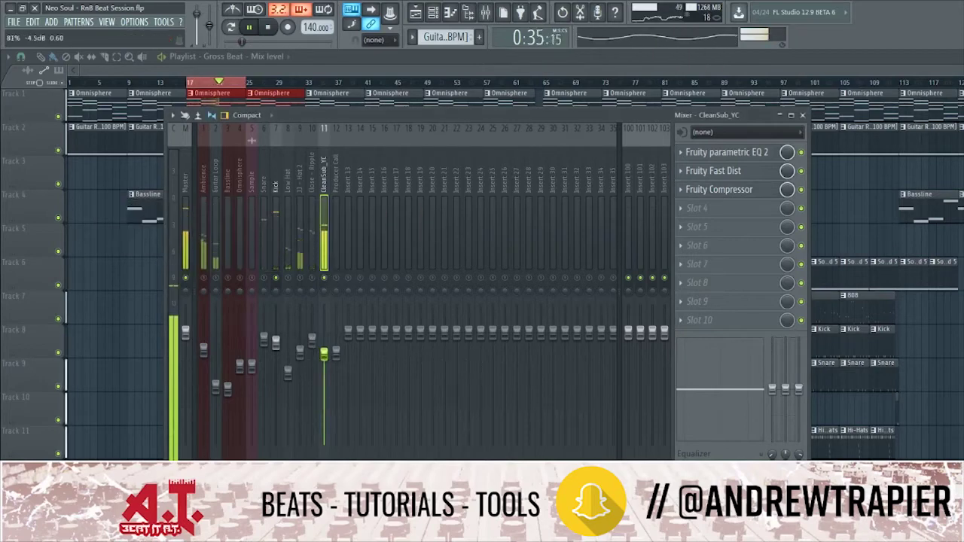
Add Fruity parametric EQ 2 to slot 4 of CleanSub_YC, adjust two of its bands, and close the equalizer.
left_click(712, 208)
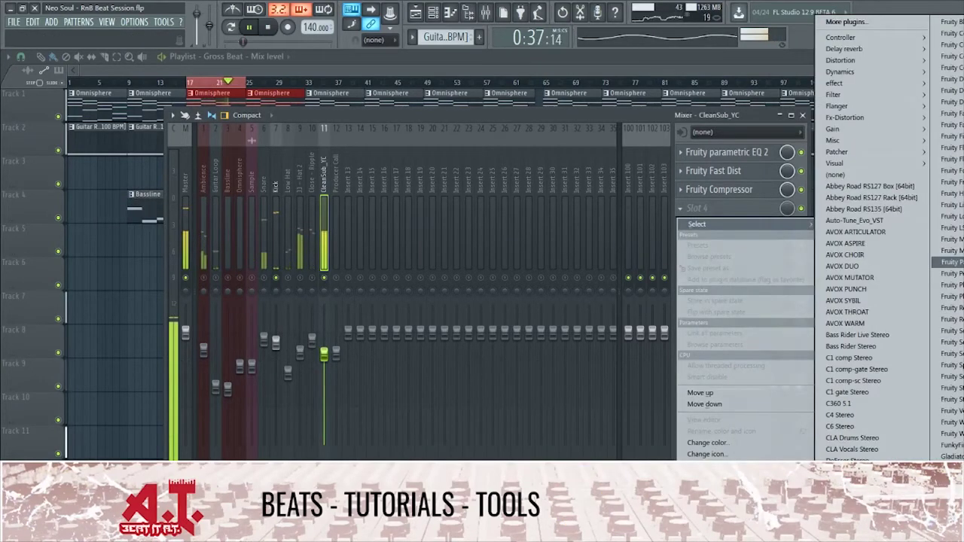
left_click(947, 256)
left_click_drag(332, 320, 281, 354)
left_click_drag(200, 322, 225, 321)
left_click(493, 223)
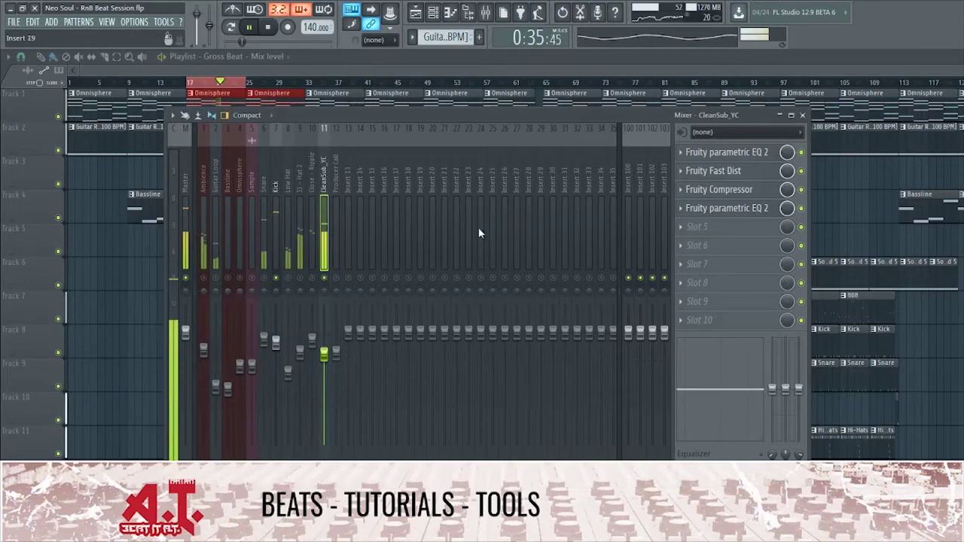
Unsolo CleanSub_YC to play the full beat and fine-tune its volume to slightly below -4.5 dB.
right_click(323, 277)
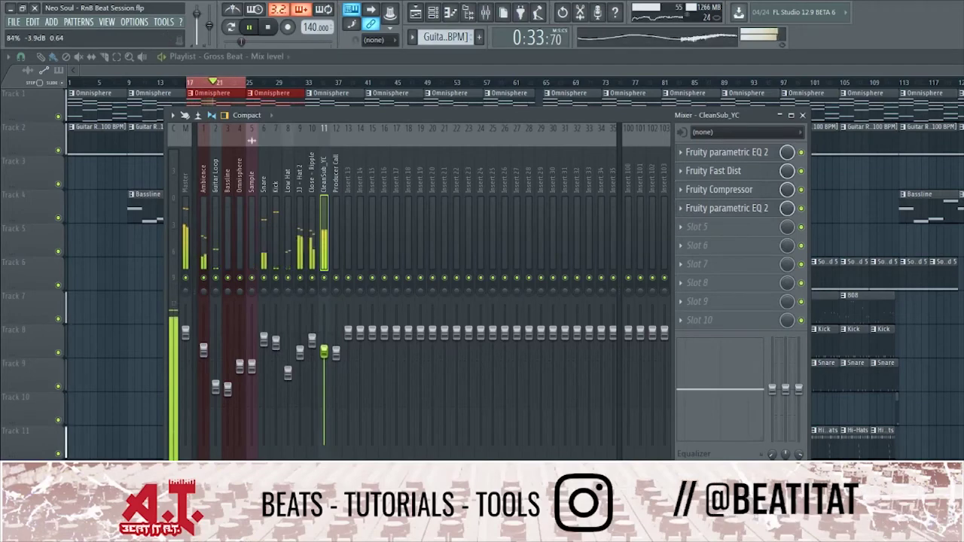
key("space")
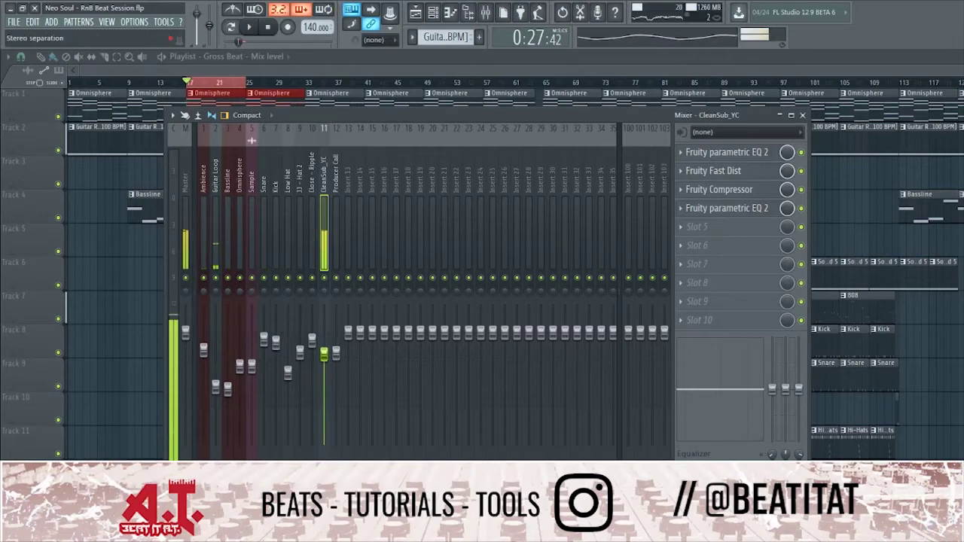
key("space")
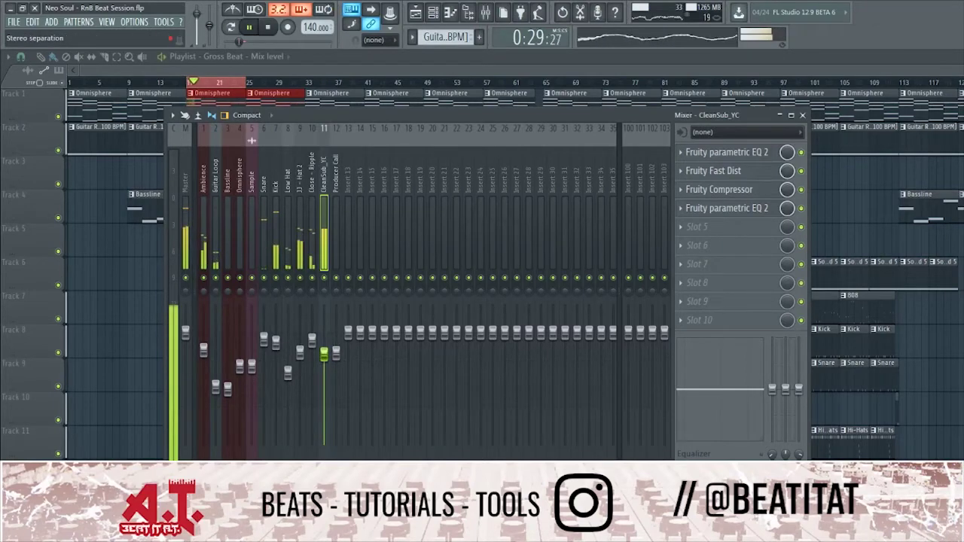
key("space")
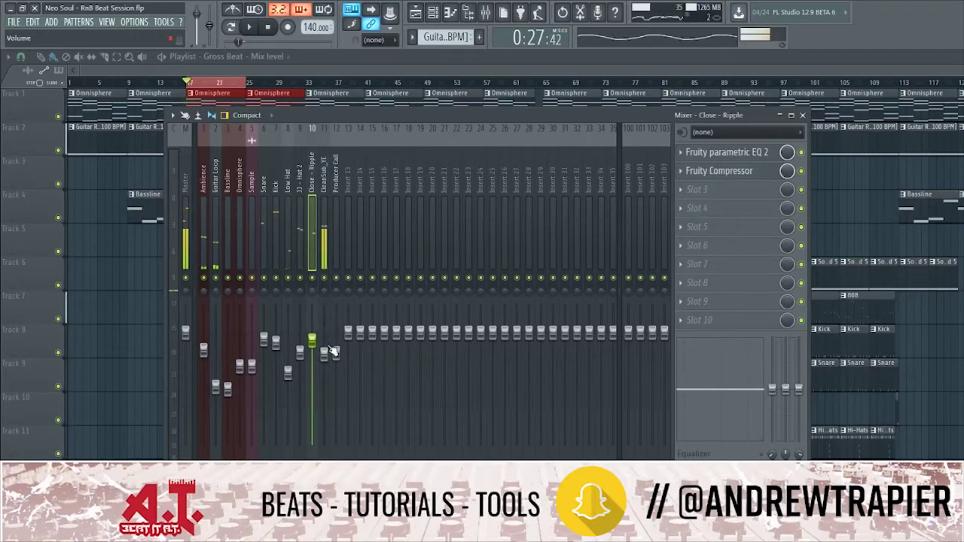
key("space")
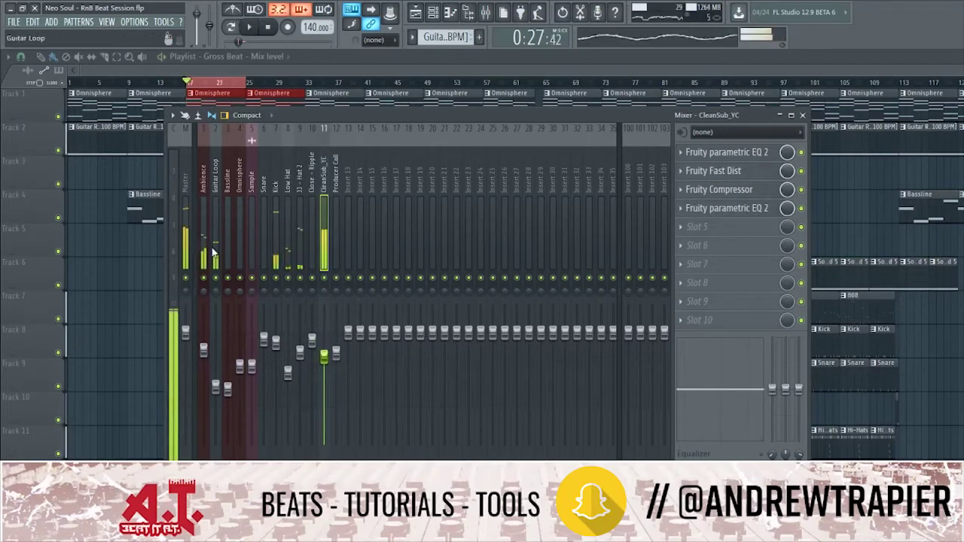
Inspect the Fruity Limiter on the Master track and close it.
left_click(186, 233)
left_click(753, 321)
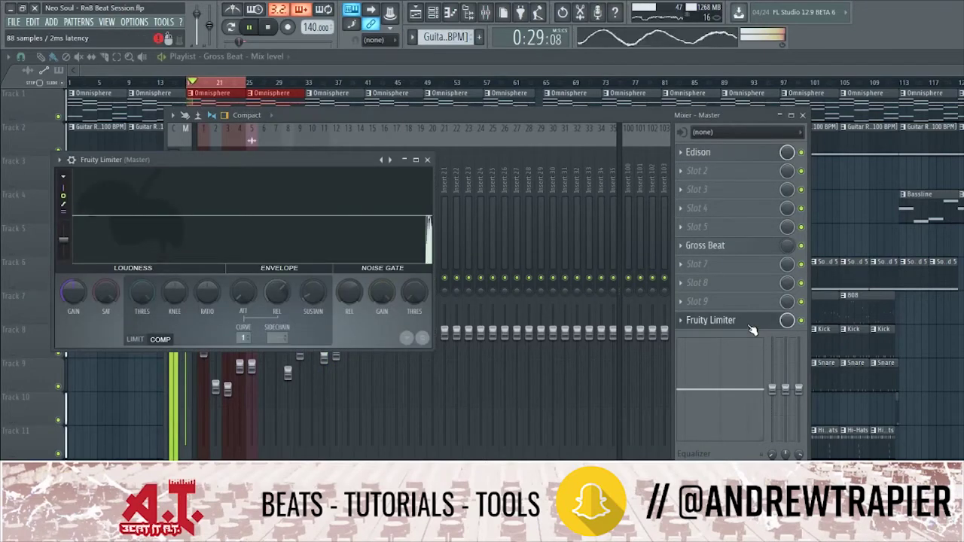
left_click(427, 160)
Raise the volumes of the Ambience, Guitar Loop and CleanSub_YC tracks together slightly.
left_click(204, 245)
left_click(213, 245, "ctrl")
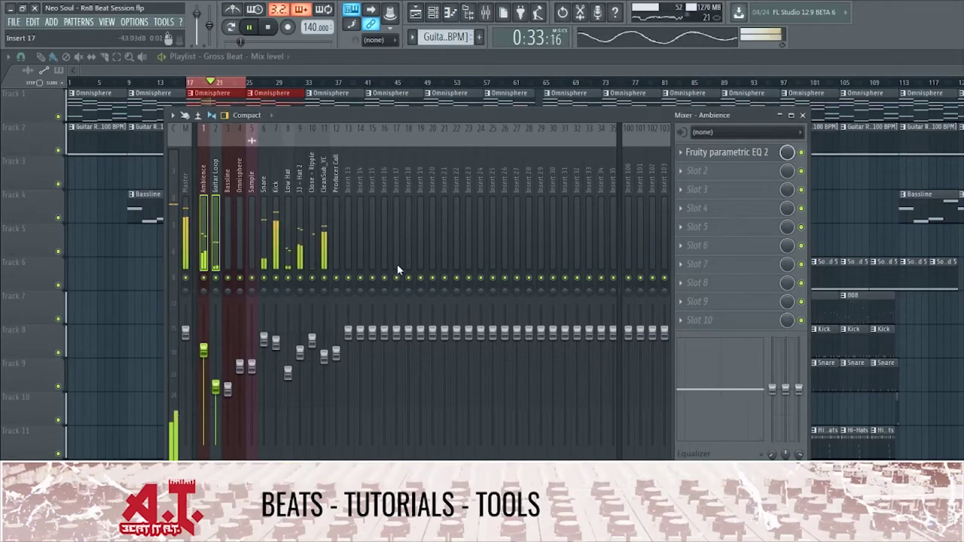
left_click(326, 251, "ctrl")
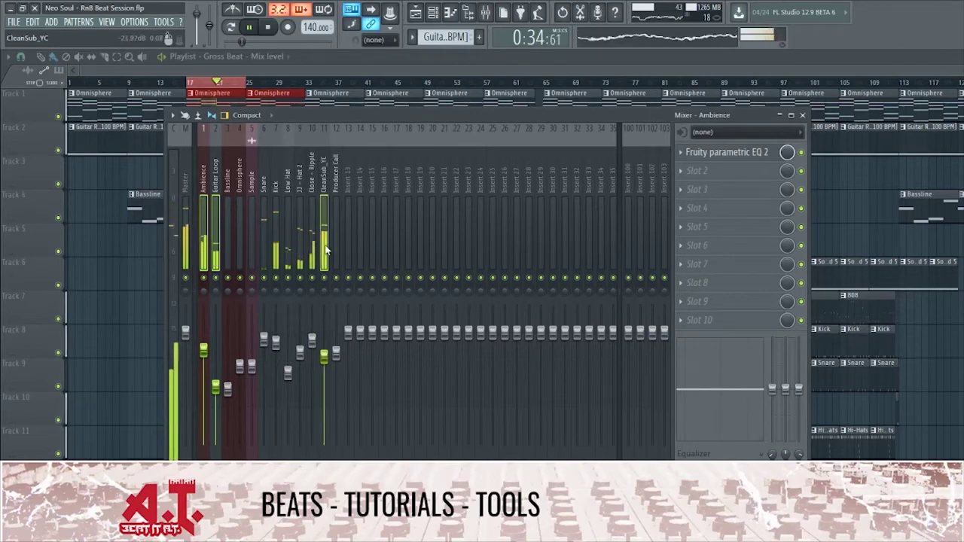
left_click(324, 354)
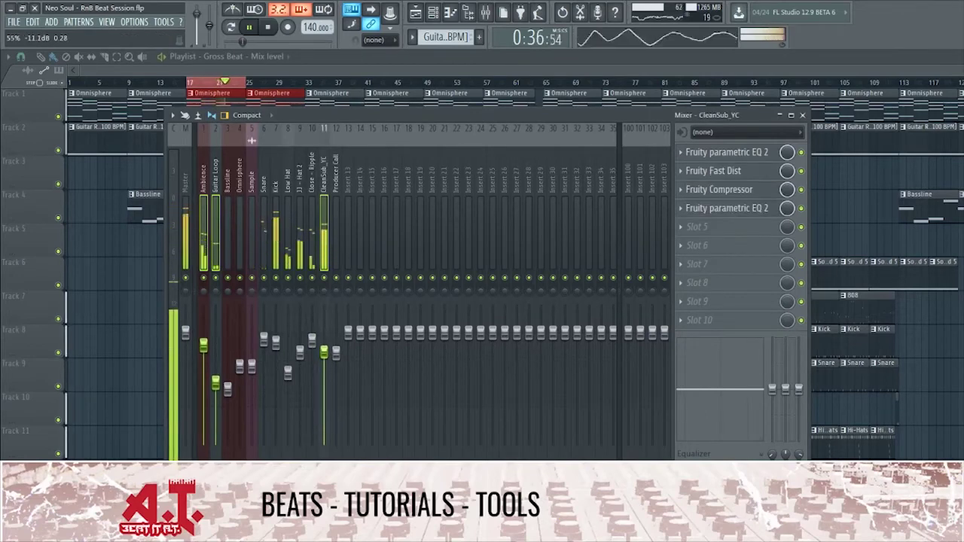
Close the mixer, clear the playlist's time selection, and move the playback position to bar 33 for a brief listen.
left_click(238, 227)
left_click(228, 232)
right_click(129, 247)
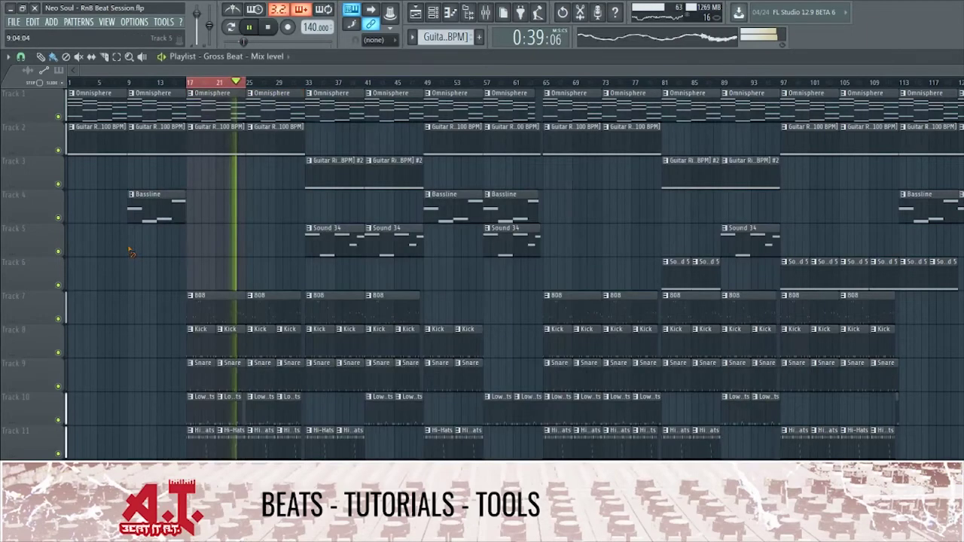
key("space")
right_click(250, 85)
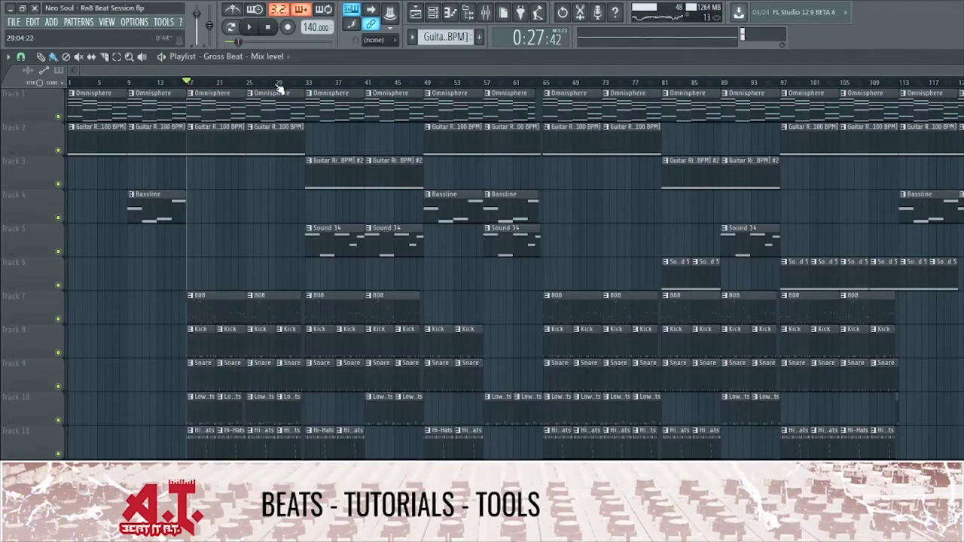
left_click(308, 80)
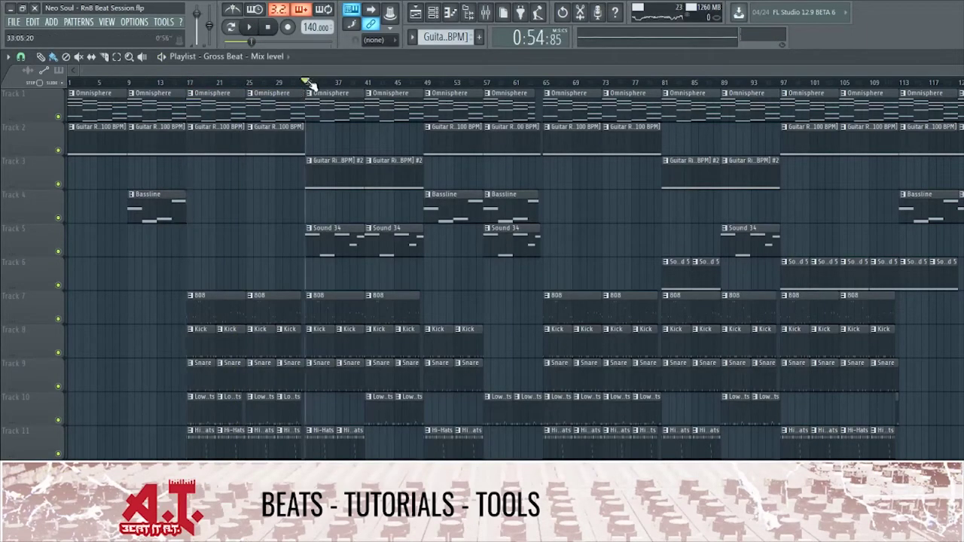
key("space")
key("space")
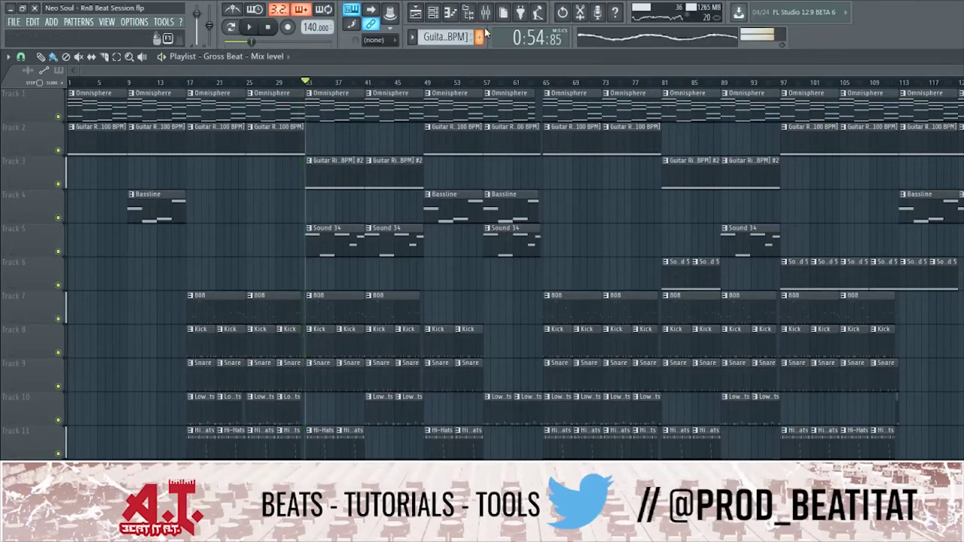
Reopen the mixer, solo the Omnisphere track, and lower its volume slightly.
left_click(486, 12)
key("space")
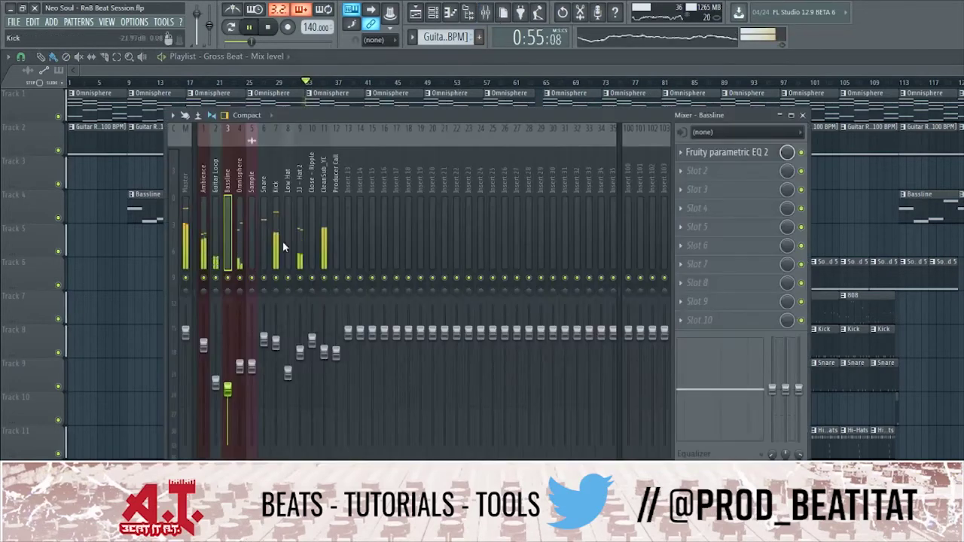
left_click(241, 264)
key("space")
right_click(240, 282)
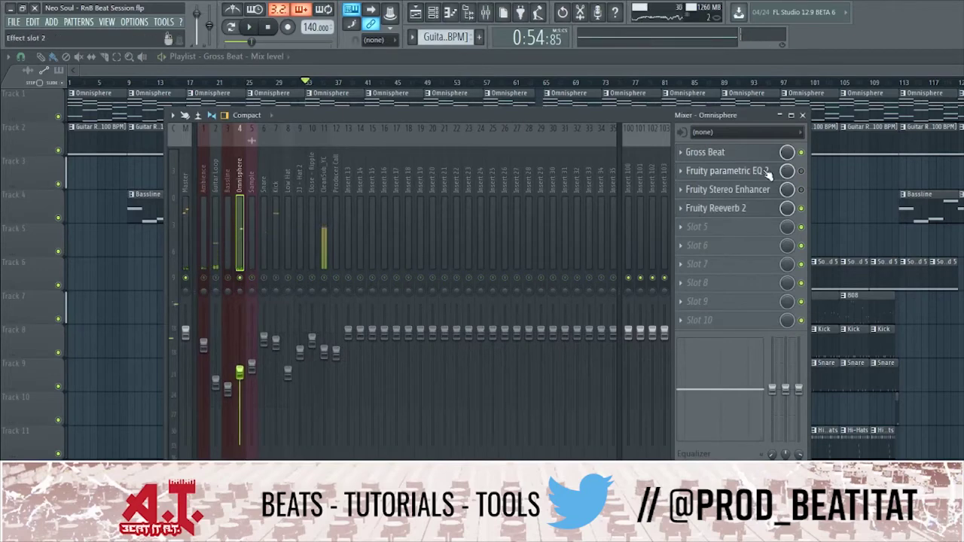
Enable Fruity parametric EQ 2 and Fruity Stereo Enhancer on the Omnisphere track and briefly play it.
left_click(763, 172)
left_click(804, 171)
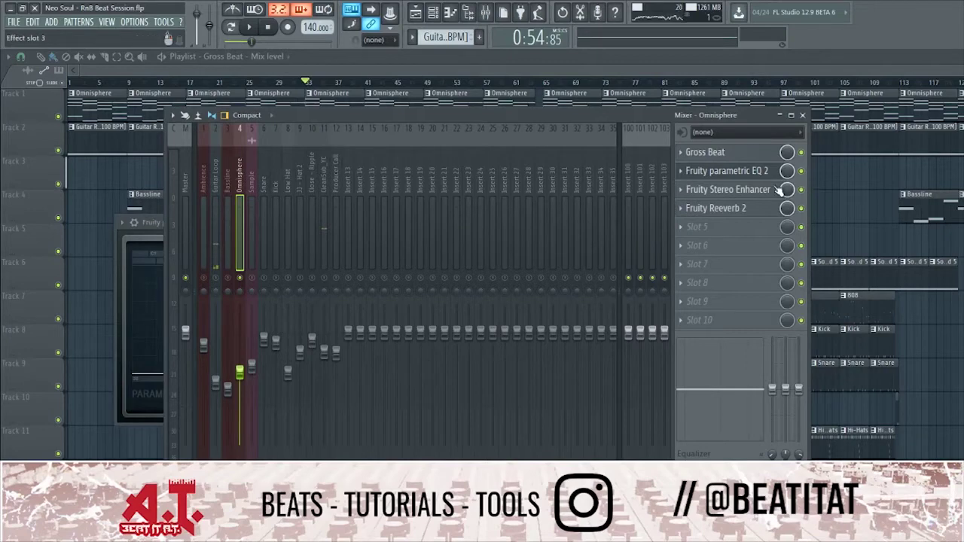
left_click(778, 190)
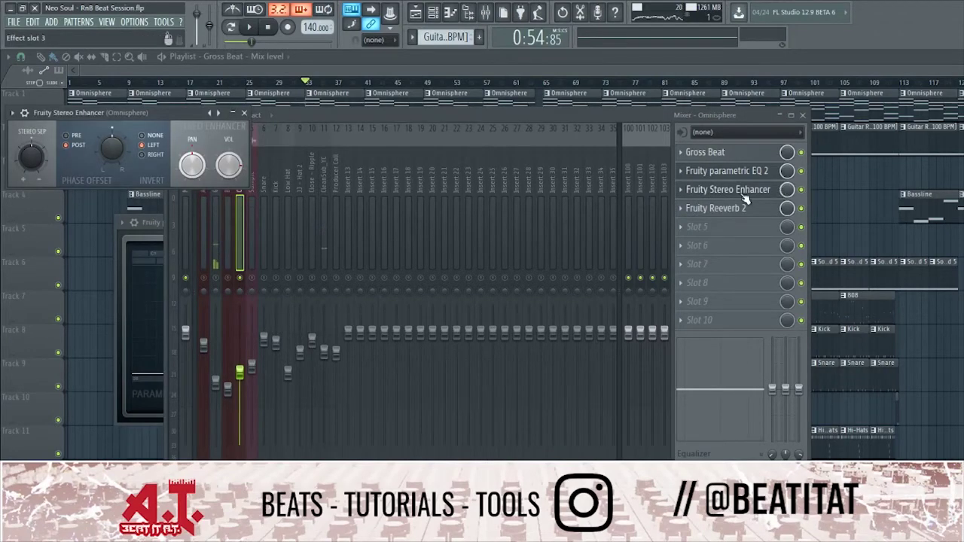
key("space")
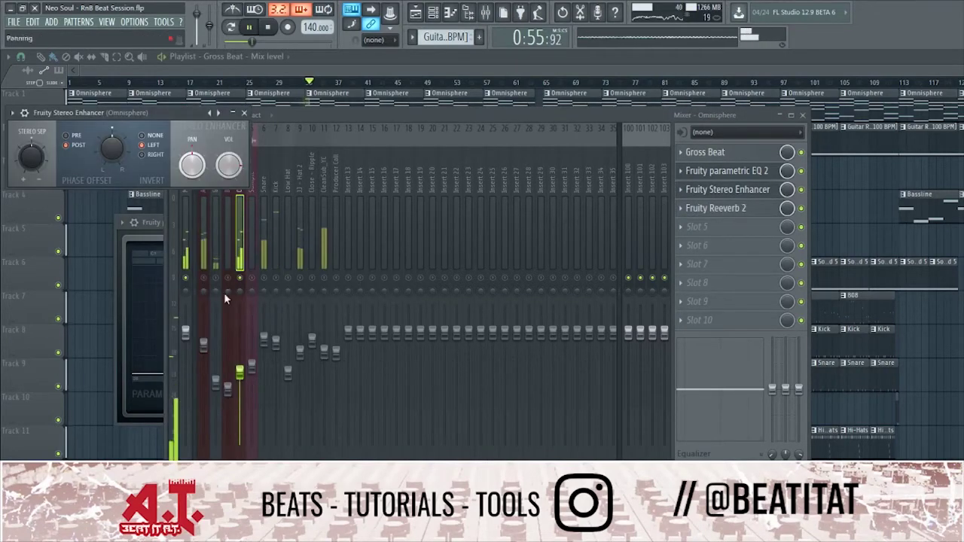
key("space")
Add Fruity Limiter to slot 5 of Omnisphere in limit mode, lower its ceiling and adjust its gain during playback.
left_click(724, 226)
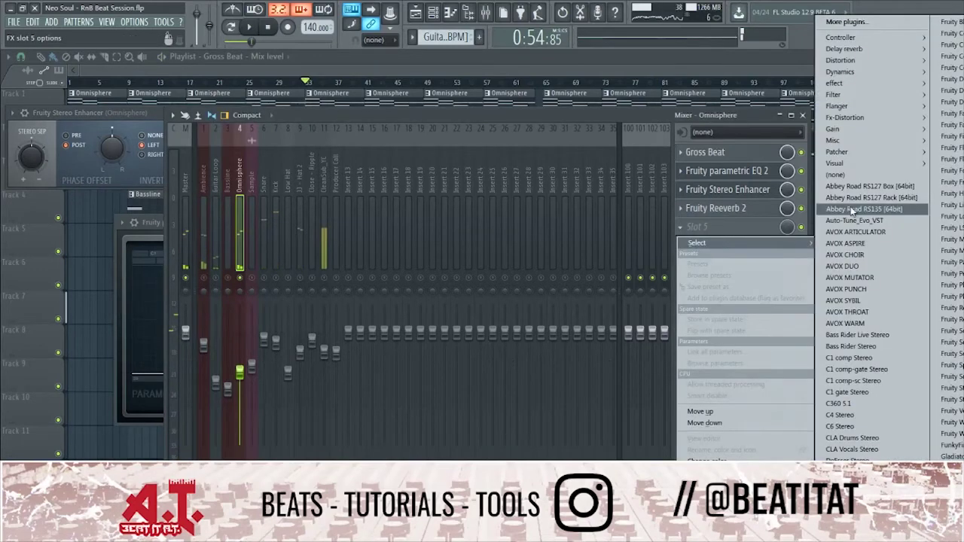
left_click(950, 205)
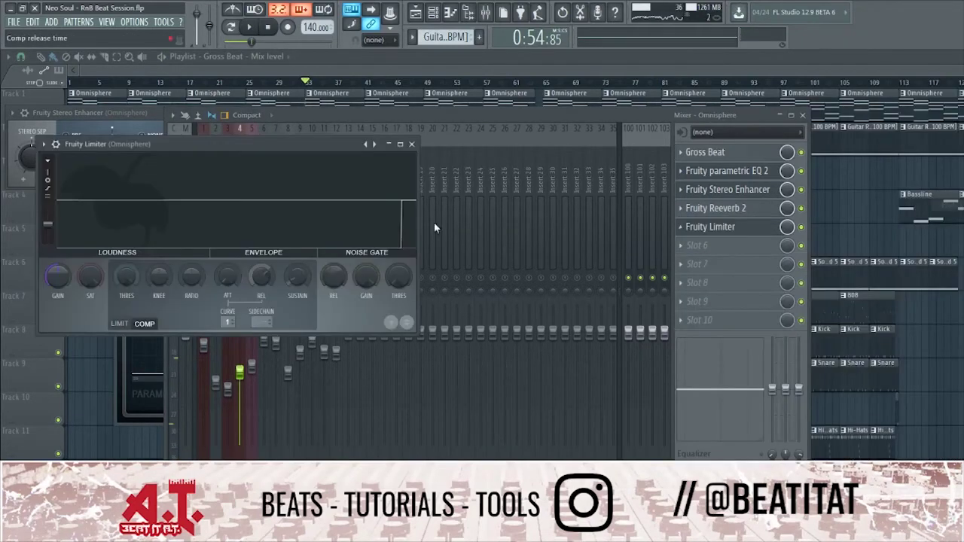
left_click(144, 329)
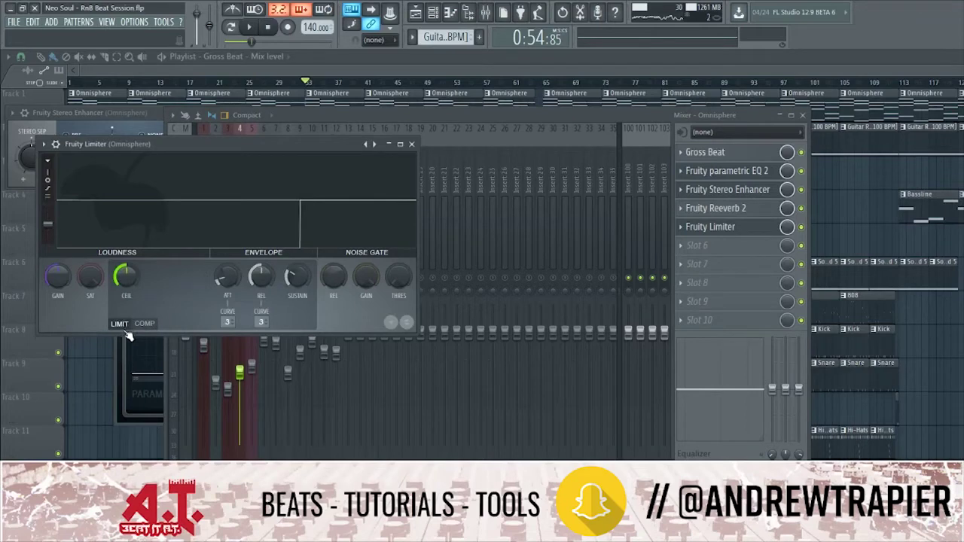
left_click(120, 324)
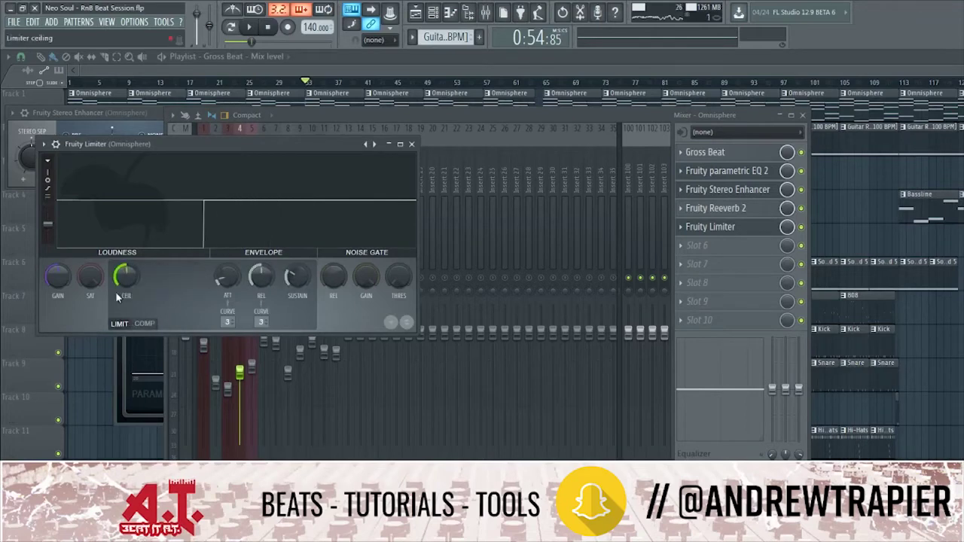
key("space")
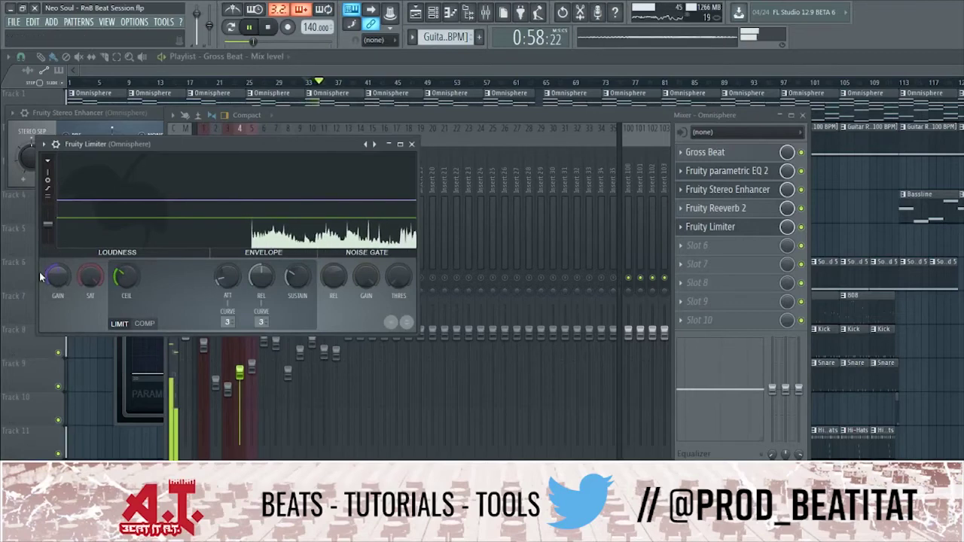
left_click_drag(44, 275, 44, 298)
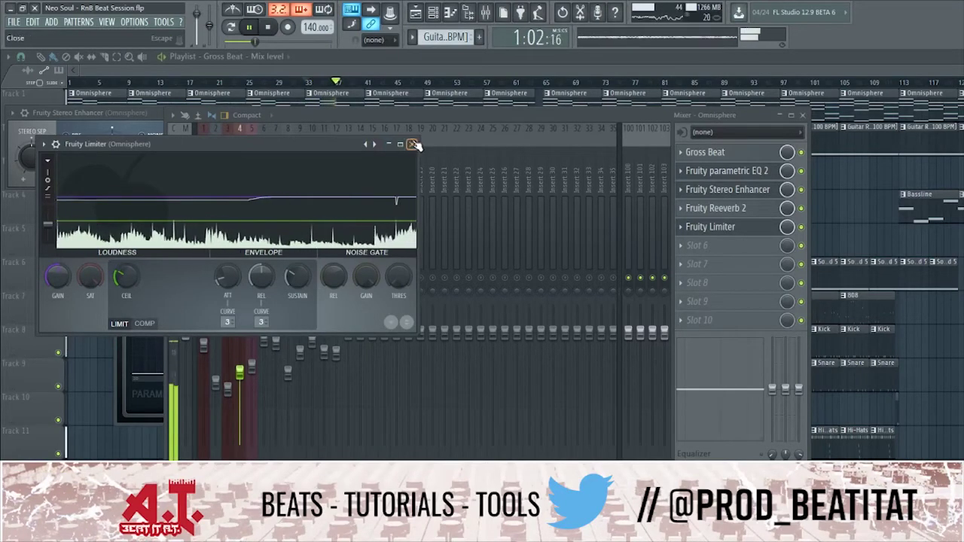
left_click(411, 144)
Set band 6 of the Omnisphere EQ to about 0.3 dB at 2726 Hz and close the equalizer.
left_click_drag(304, 307, 303, 320)
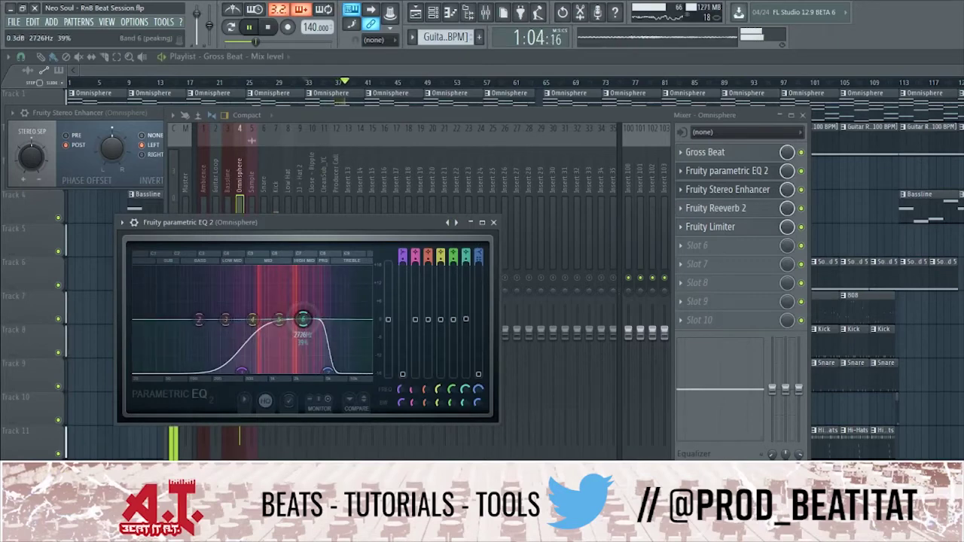
left_click(493, 222)
Move the mixer window aside to reach the full effect list and load iZotope Vinyl into slot 6 of Omnisphere.
left_click(732, 249)
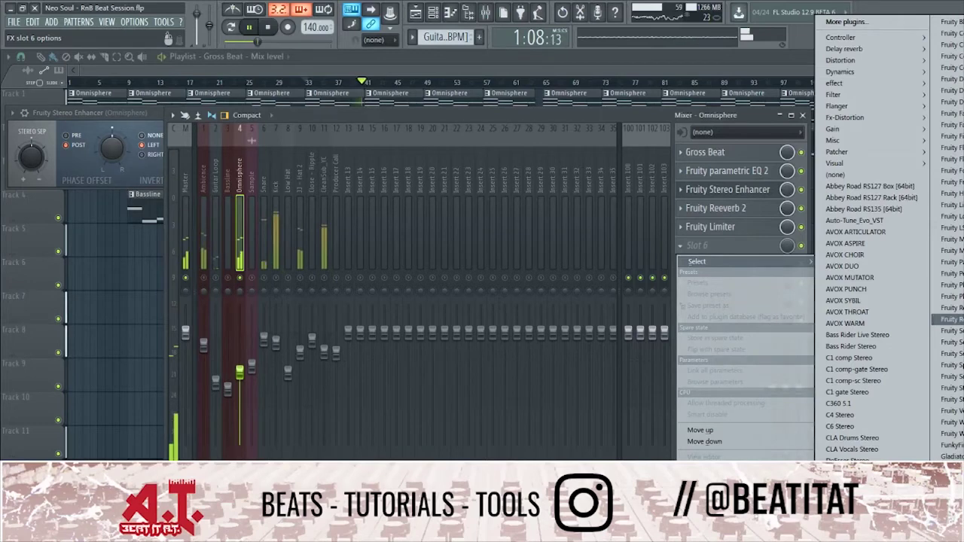
left_click(530, 110)
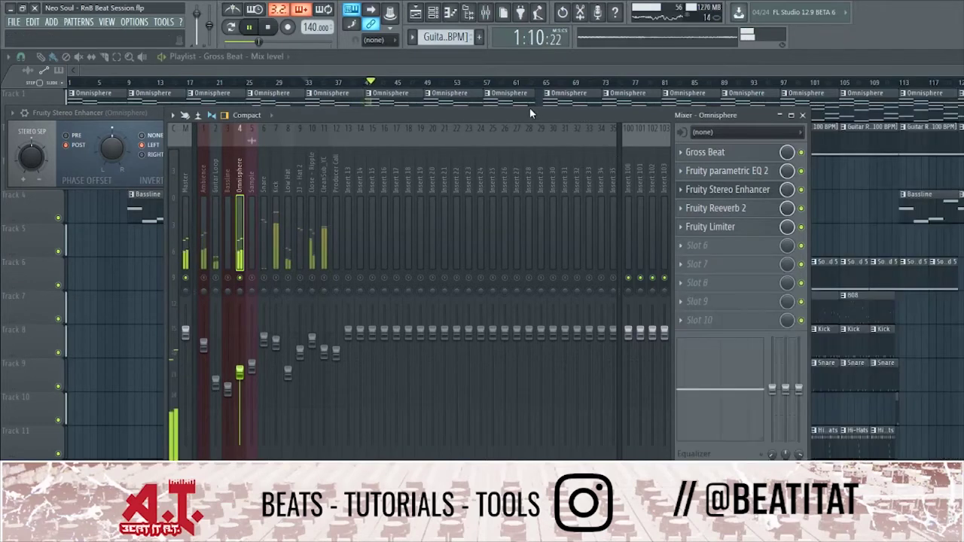
left_click_drag(521, 114, 341, 69)
left_click(550, 203)
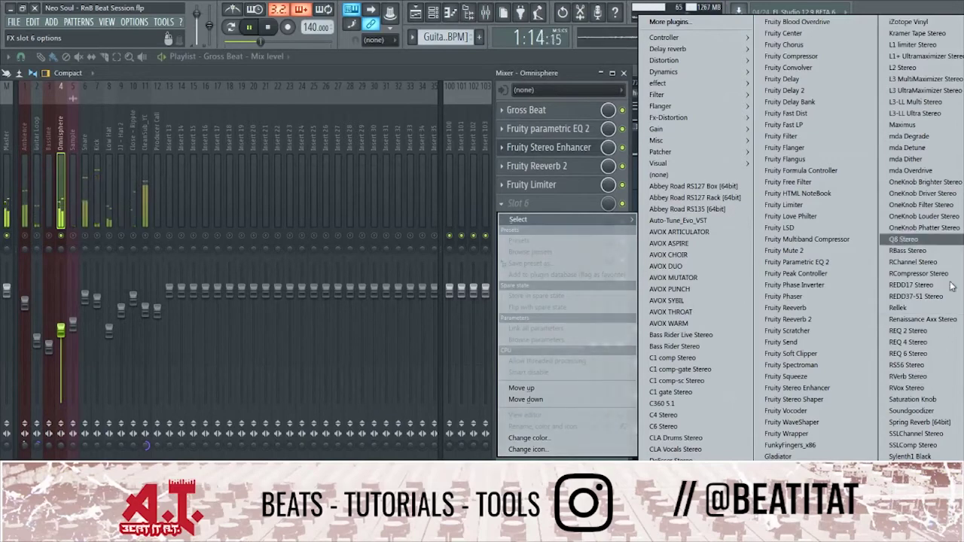
left_click(911, 22)
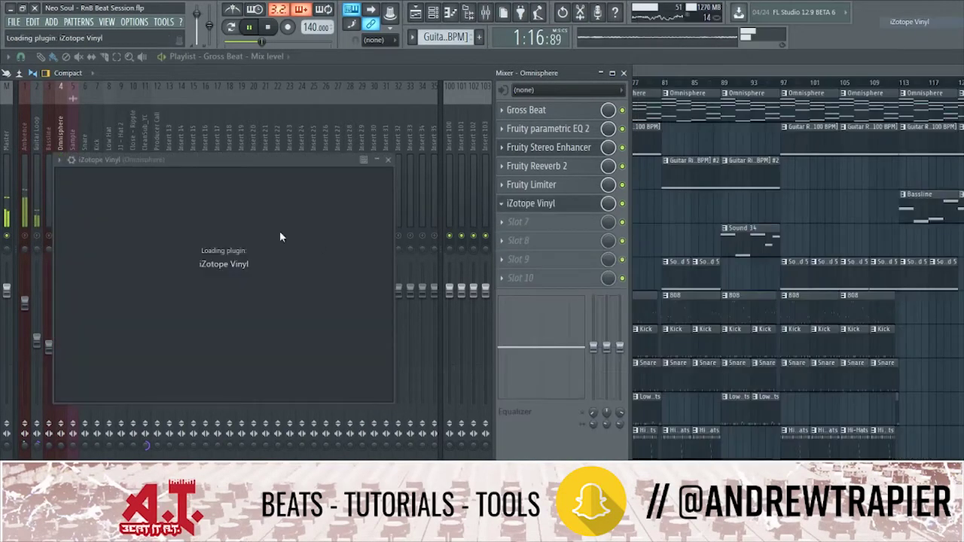
Adjust iZotope Vinyl's warp model and year, raise its wear slightly, and close the plugin.
left_click(133, 364)
left_click_drag(295, 367, 287, 381)
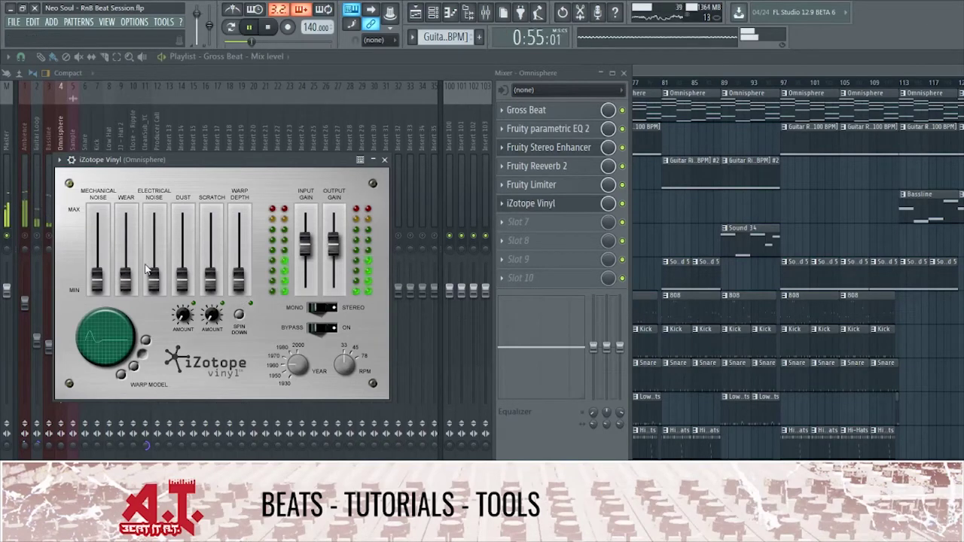
left_click_drag(125, 279, 125, 270)
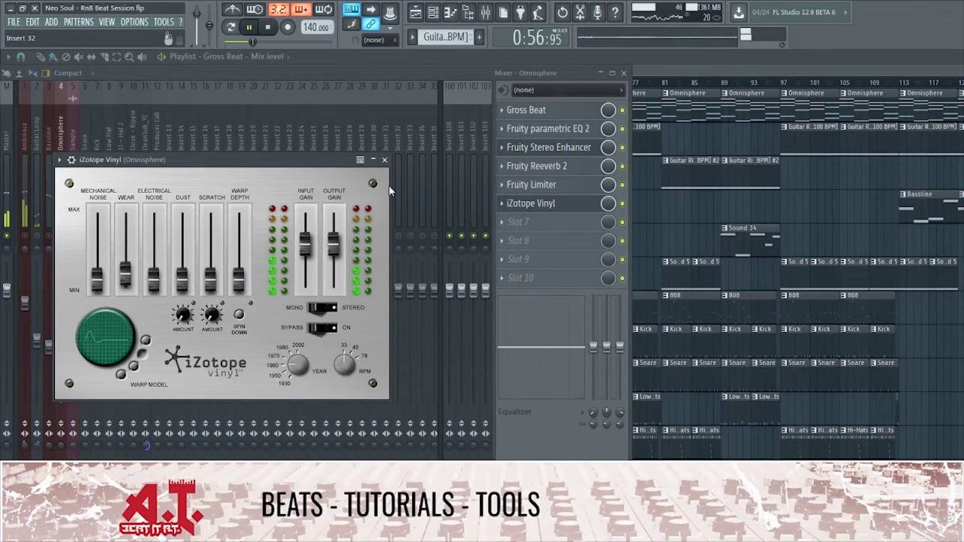
left_click(384, 162)
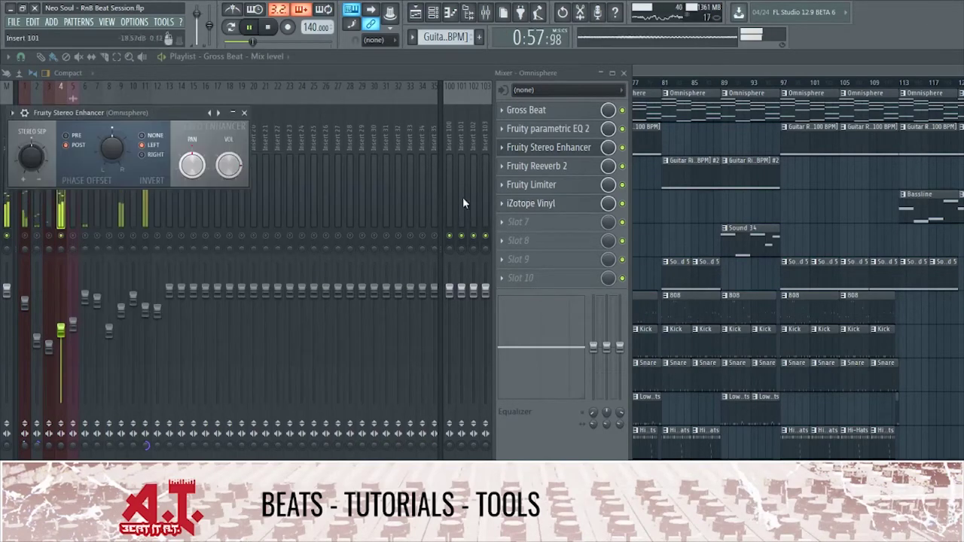
Bring the mixer window back into full view and lower the Omnisphere track's volume during playback.
left_click(539, 229)
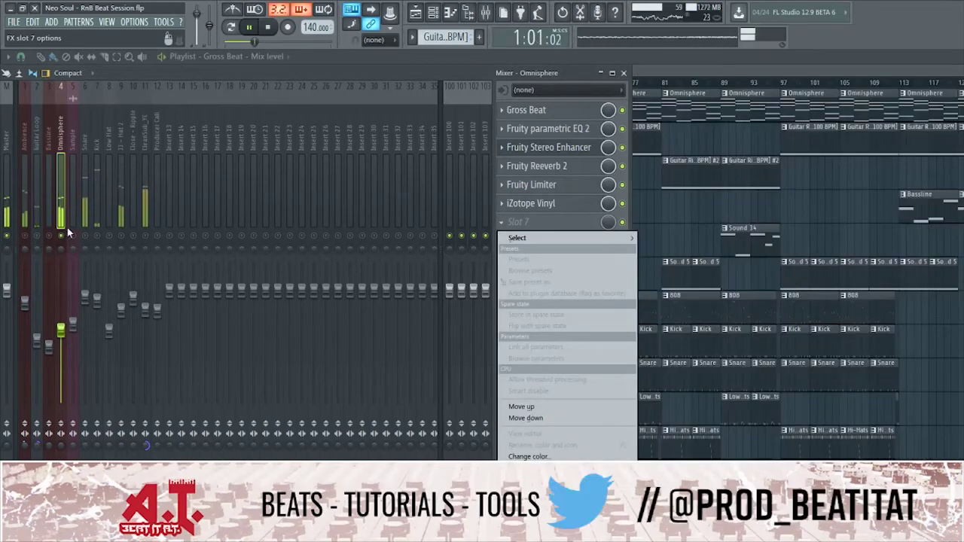
left_click(74, 226)
left_click_drag(176, 75, 296, 82)
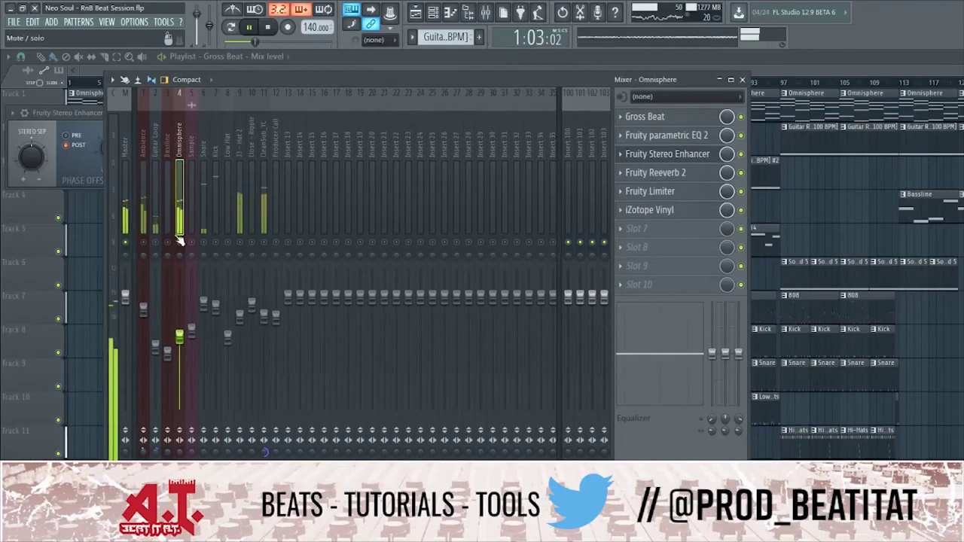
left_click_drag(179, 337, 180, 364)
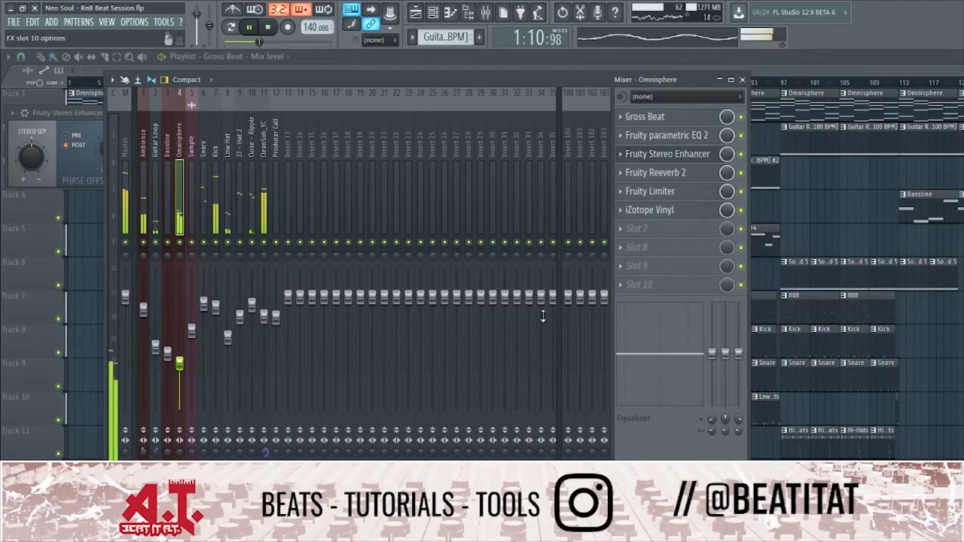
Add Fruity Reeverb 2 to slot 7 of Omnisphere, compare it with the slot 4 reverb, and reduce the slot 7 mix level.
left_click(636, 228)
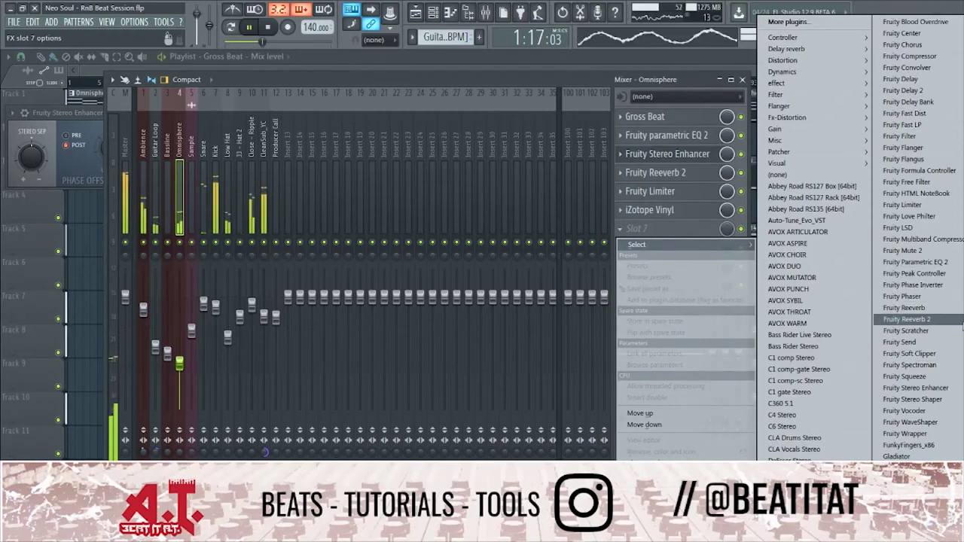
left_click(956, 322)
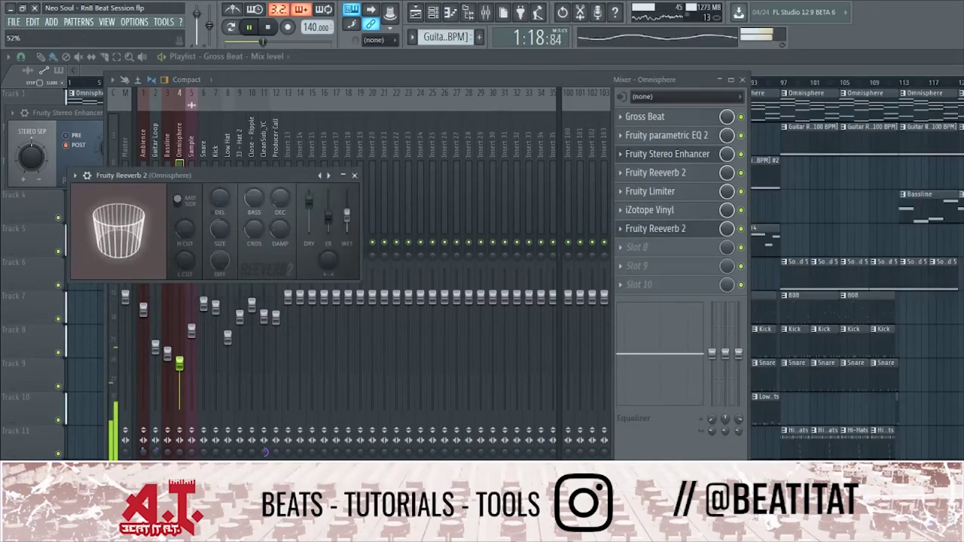
left_click(652, 179)
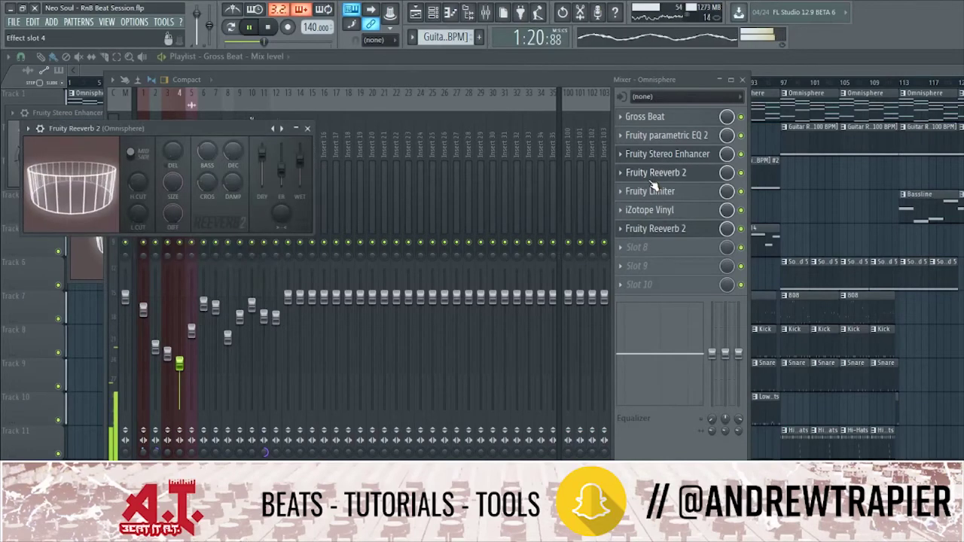
left_click(700, 231)
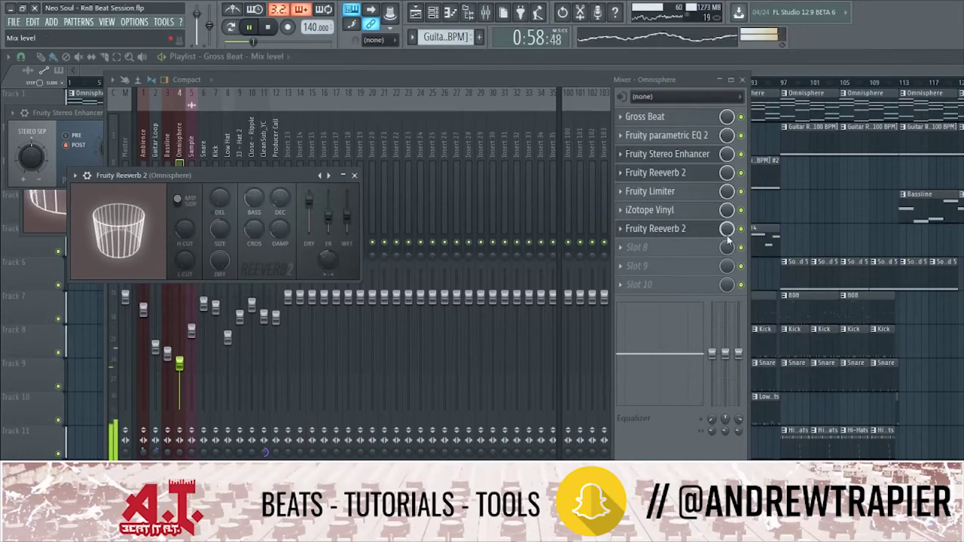
left_click_drag(727, 229, 727, 245)
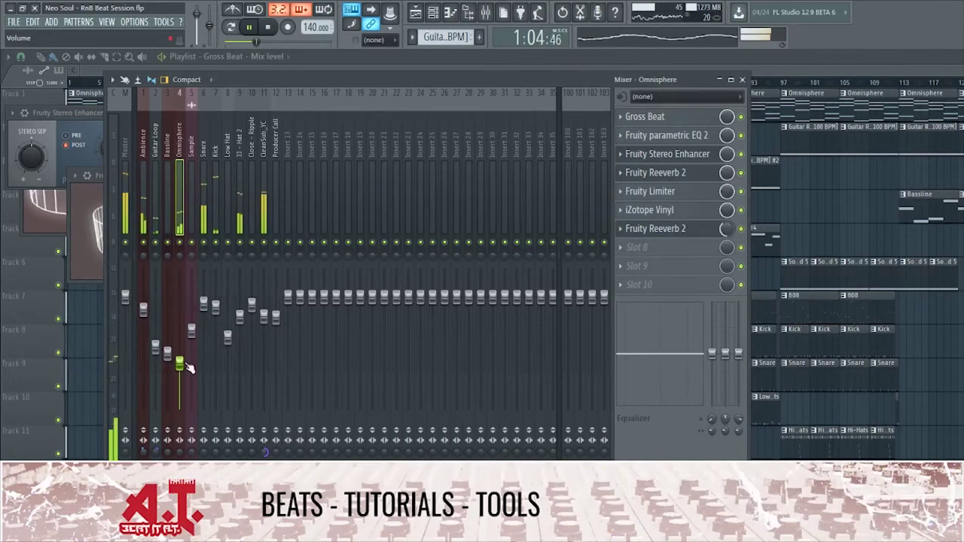
Set the stereo separation to about 19% separated on Omnisphere and about 8% separated on Ambience, stopping playback.
left_click_drag(180, 452, 180, 476)
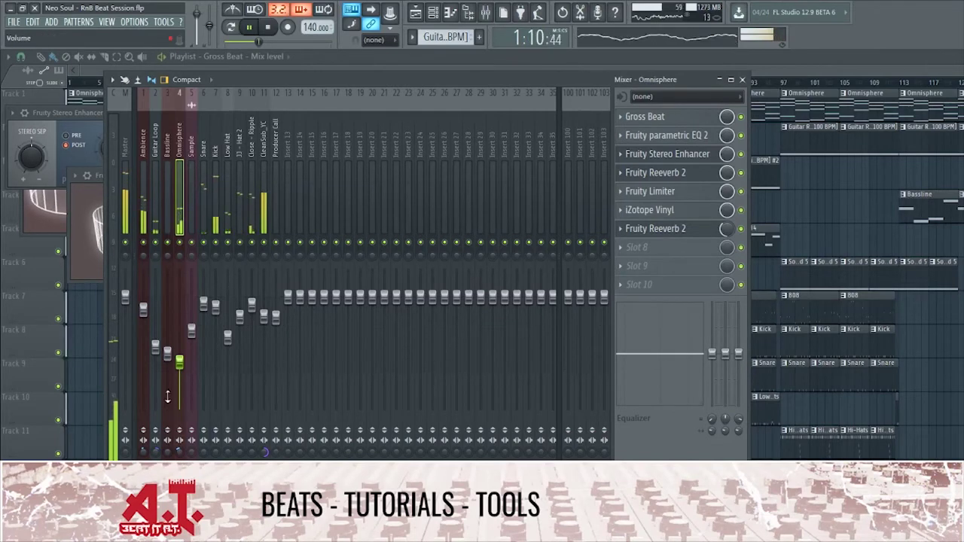
key("space")
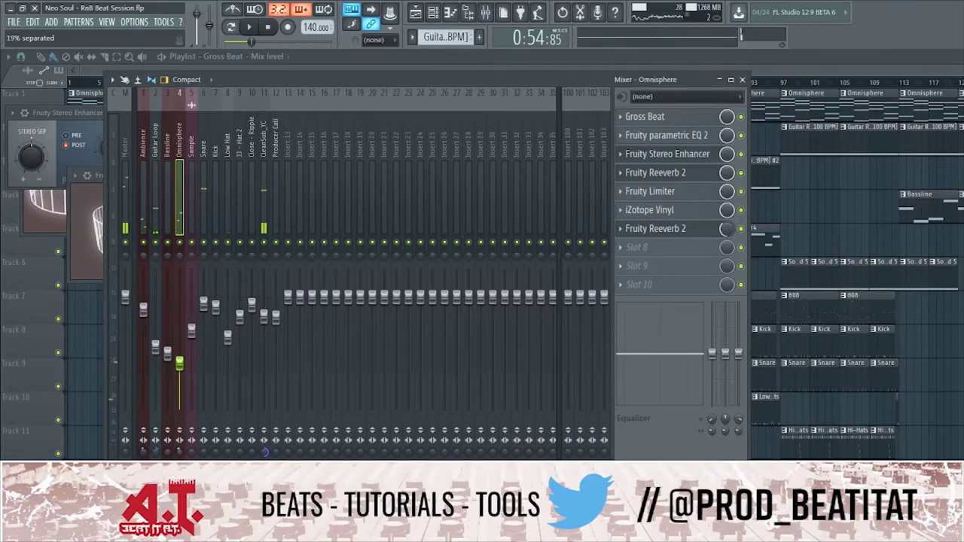
left_click(140, 217)
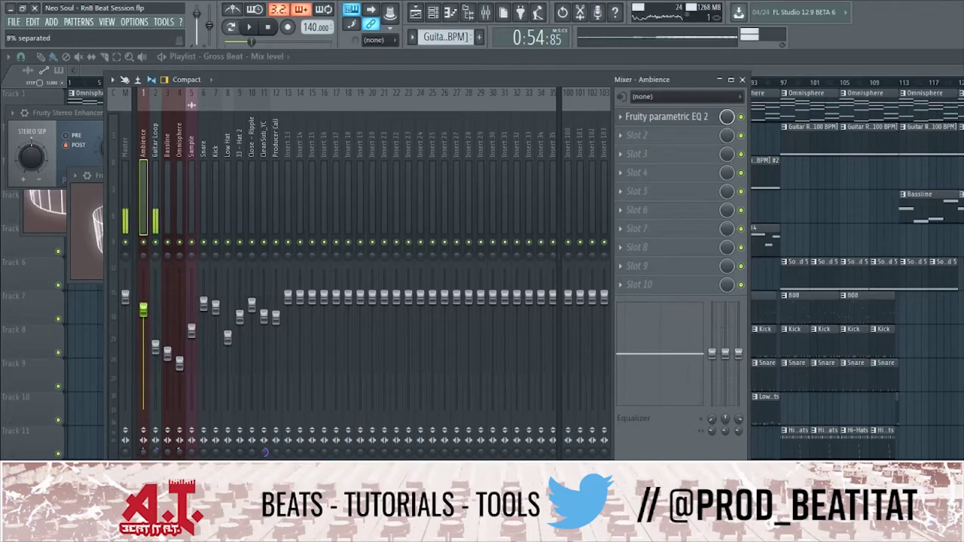
left_click(166, 176)
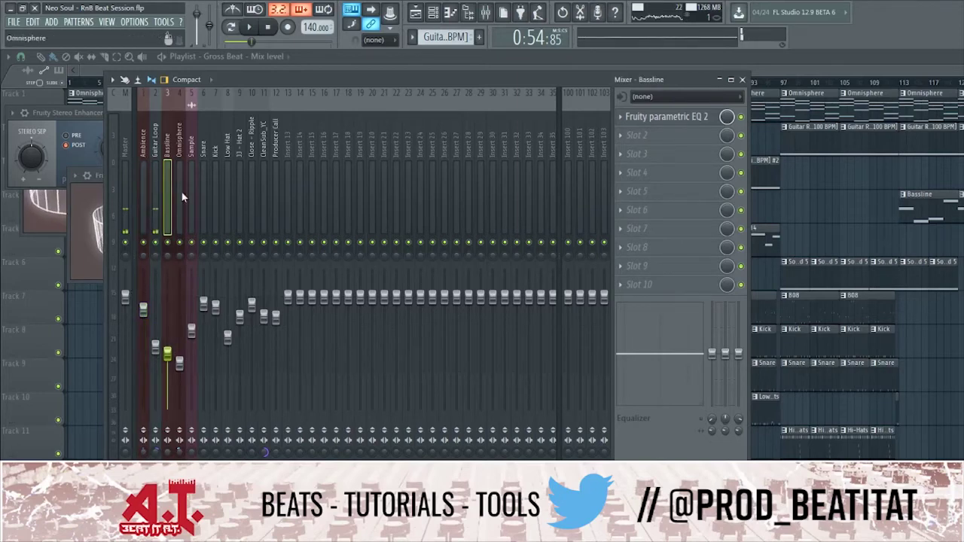
Move the song position to bar 41 in the playlist, reopen the mixer, and start playback with the Sample track selected.
left_click(741, 79)
left_click(366, 81)
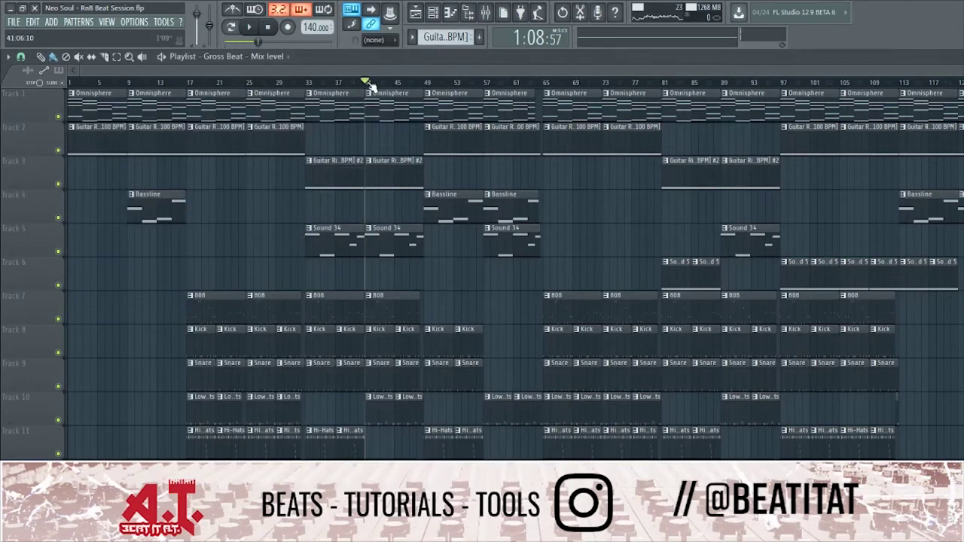
left_click(495, 25)
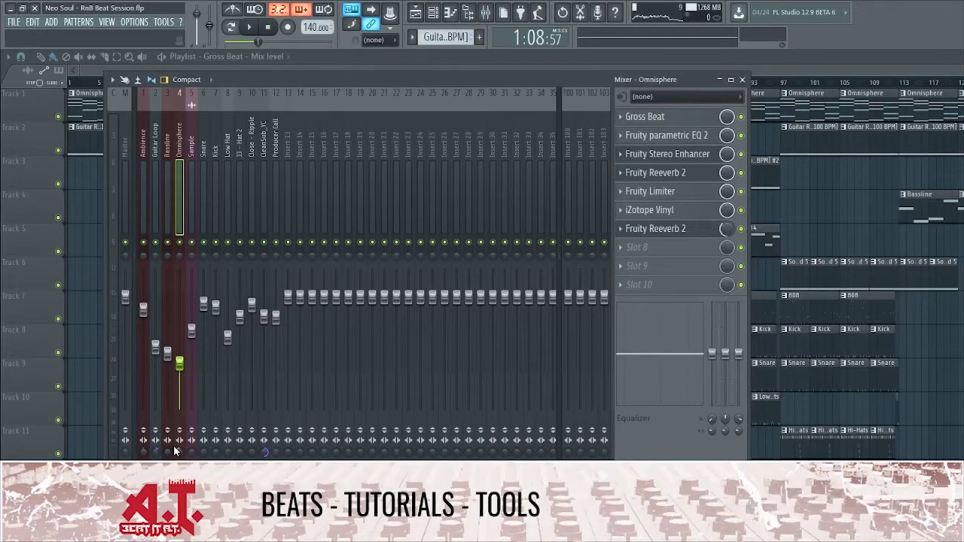
left_click(192, 150)
left_click(251, 29)
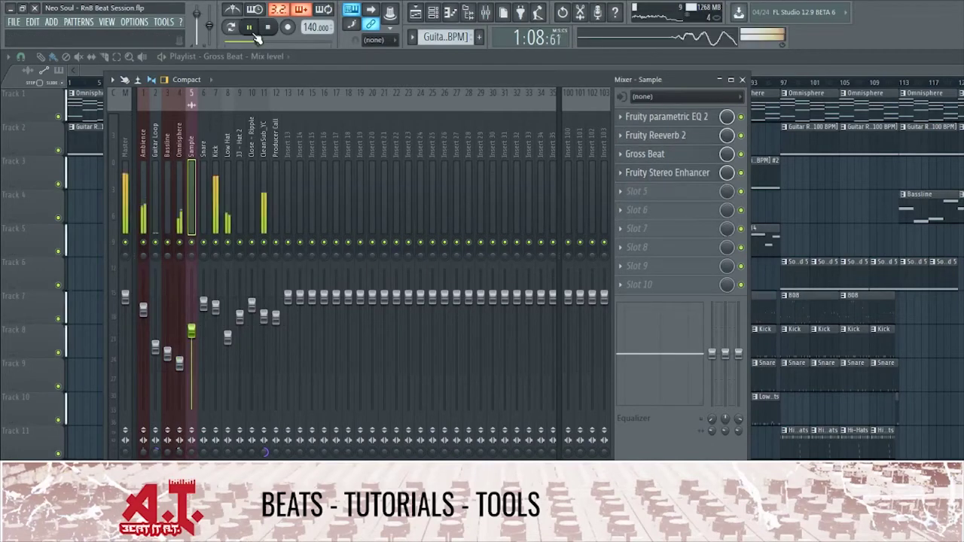
Set the Snare's Fruity Reeverb 2 mix level to about 33% and the Omnisphere volume to about -16.5 dB.
left_click(178, 183)
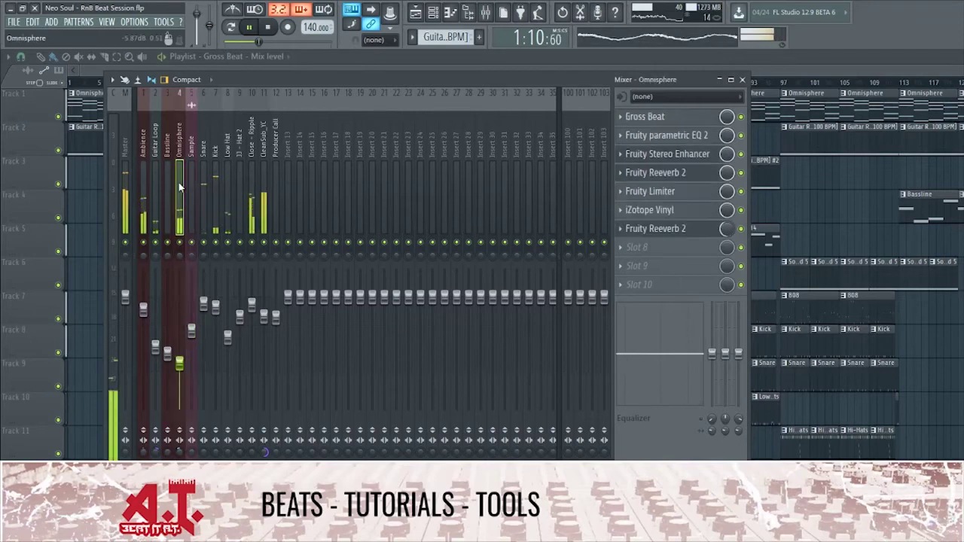
left_click(208, 215)
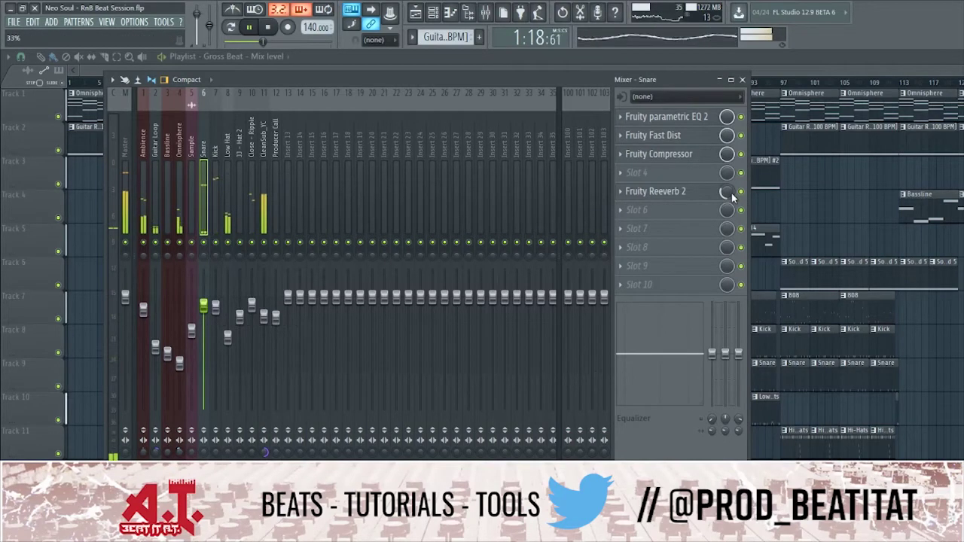
left_click(184, 202)
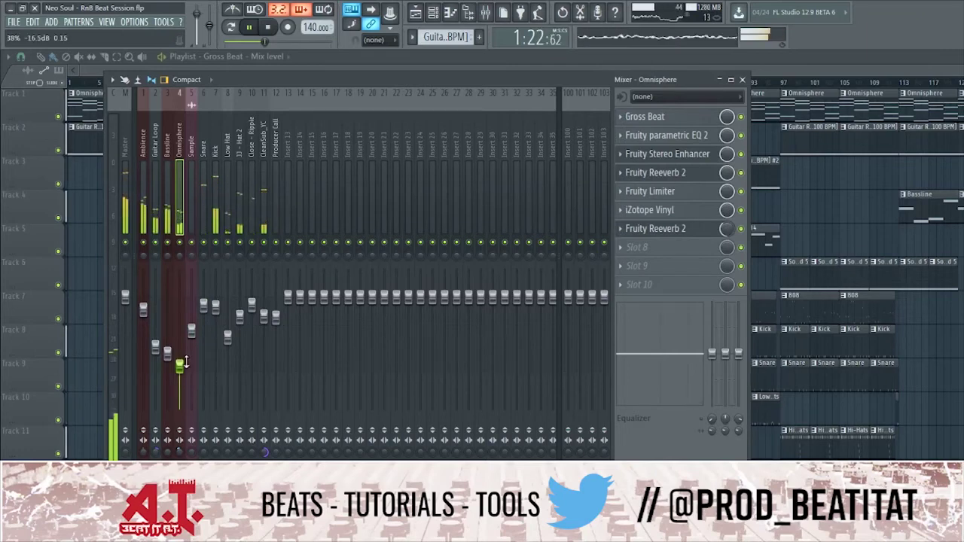
Balance the track volumes during playback: Omnisphere at about -16.6 dB, Bassline at about -11.9 dB and Low Hat at about -7.1 dB.
left_click(155, 200)
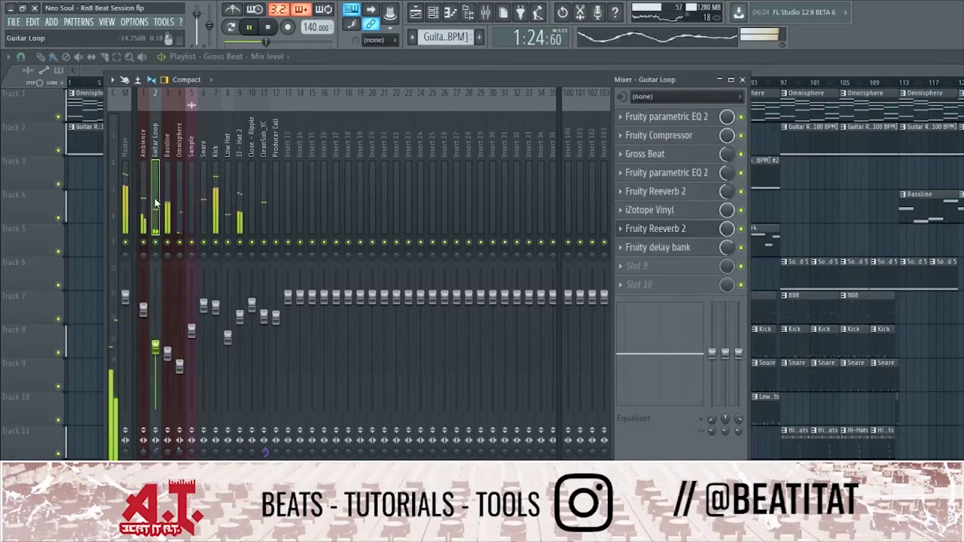
left_click(239, 200)
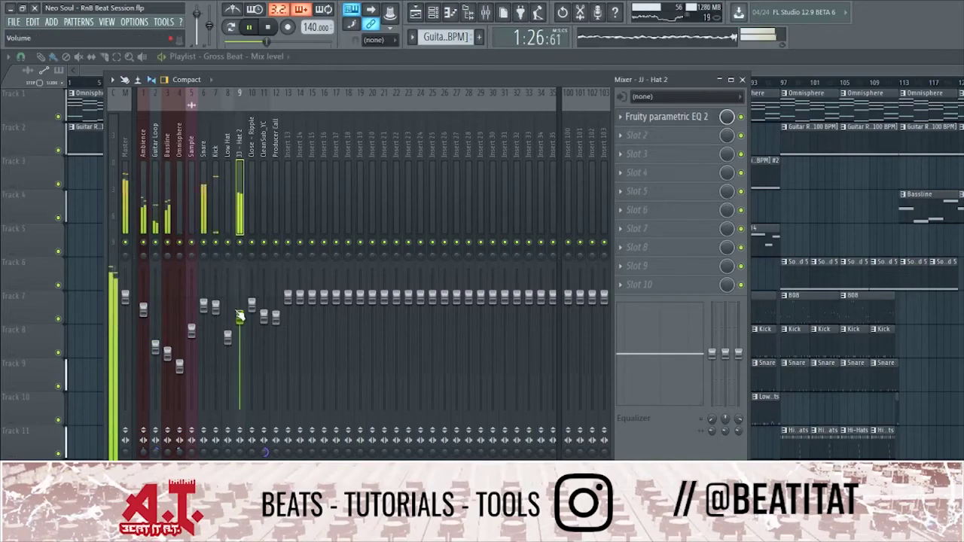
left_click(125, 197)
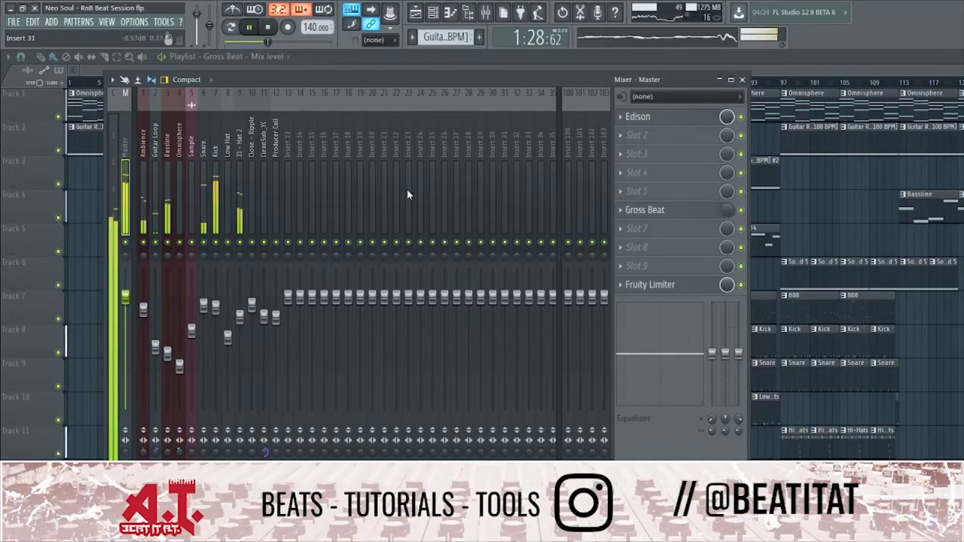
left_click_drag(501, 81, 432, 242)
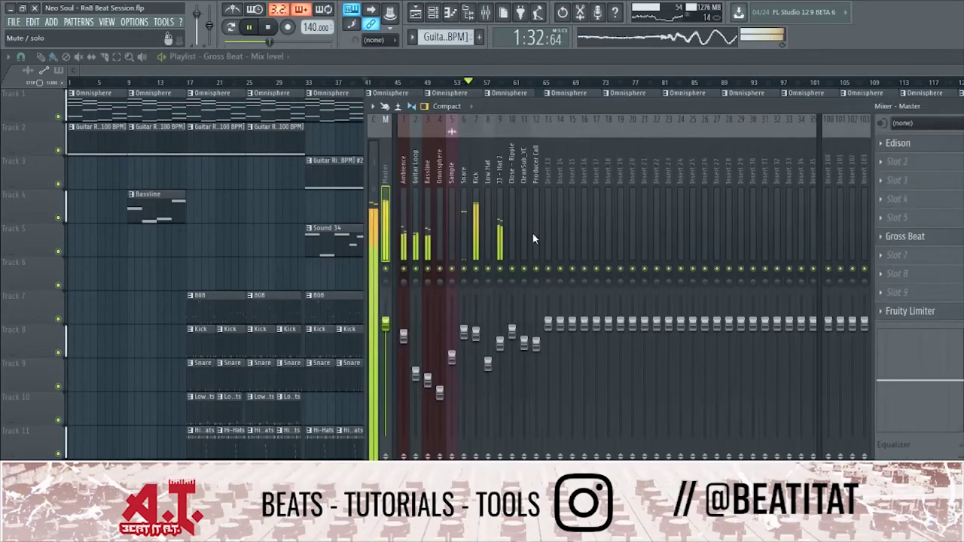
left_click(438, 240)
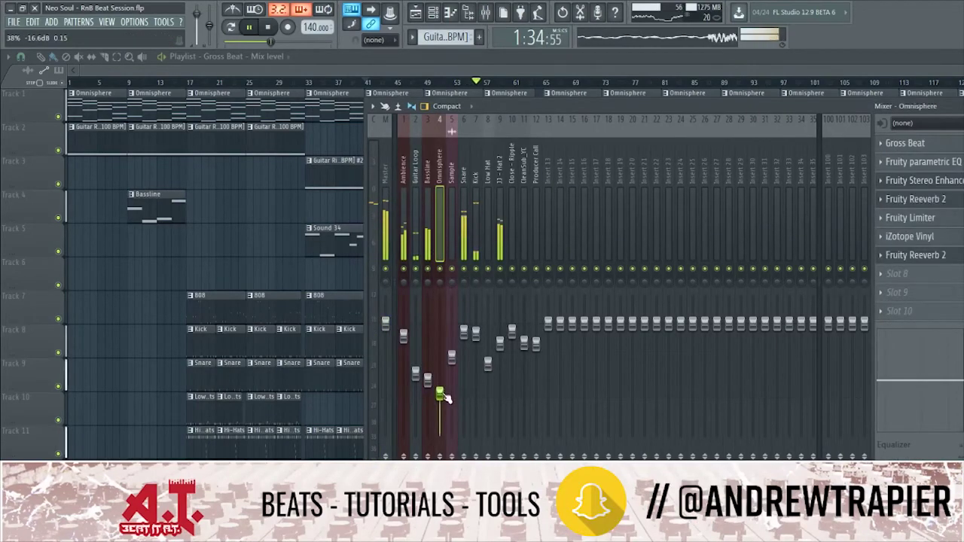
left_click(428, 378)
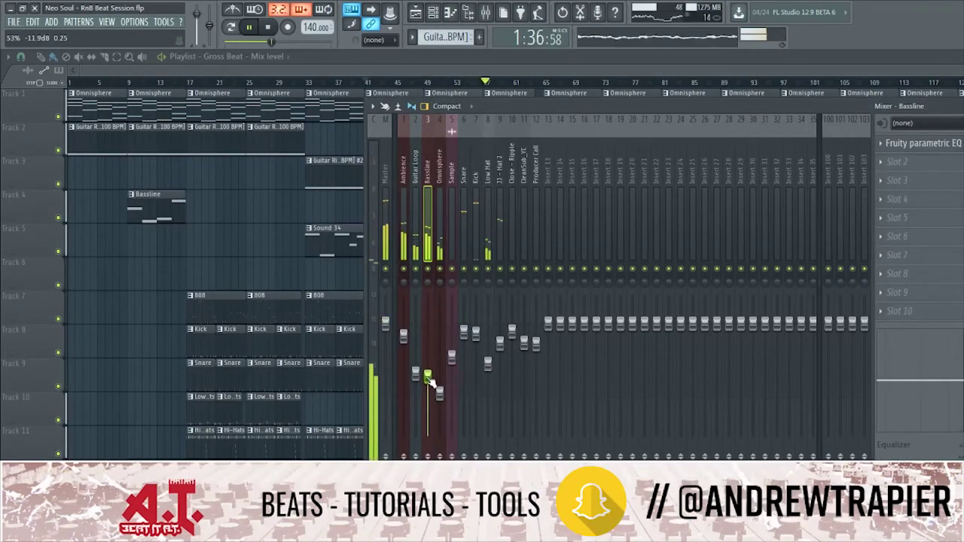
left_click(442, 251)
left_click(489, 369)
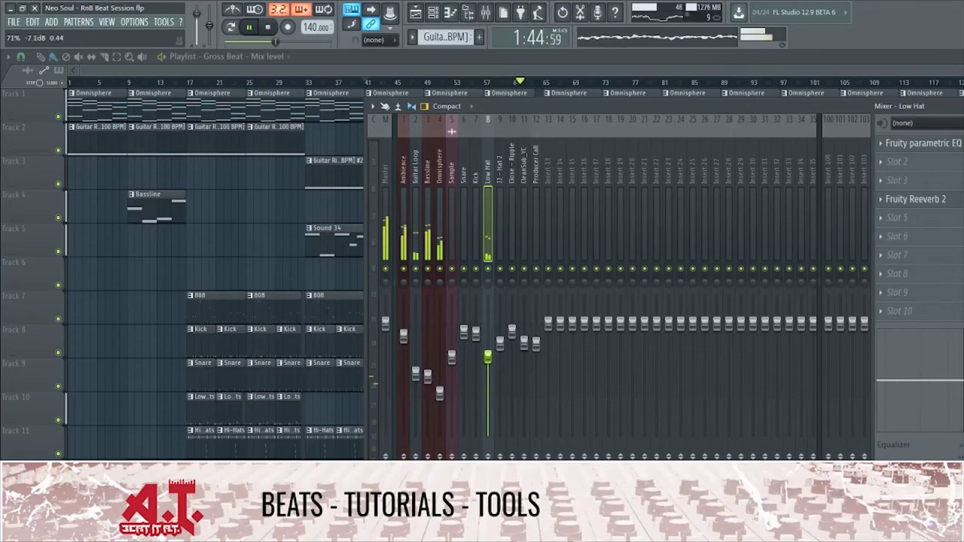
left_click(440, 393)
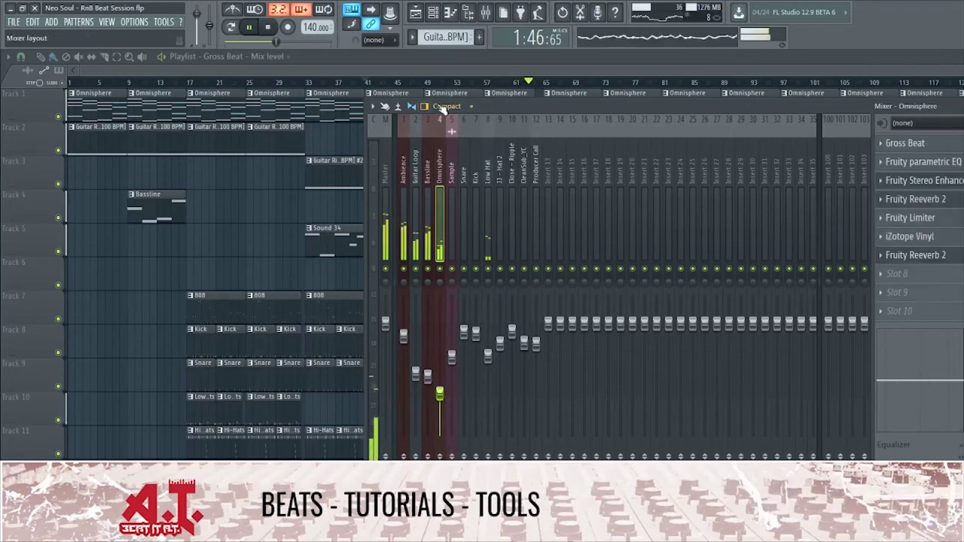
Move the mixer lower and set the volumes of Kick to about -2.3 dB, CleanSub_YC to about -5.0 dB and JJ - Hat 2 to about -3.2 dB.
left_click_drag(500, 99, 274, 437)
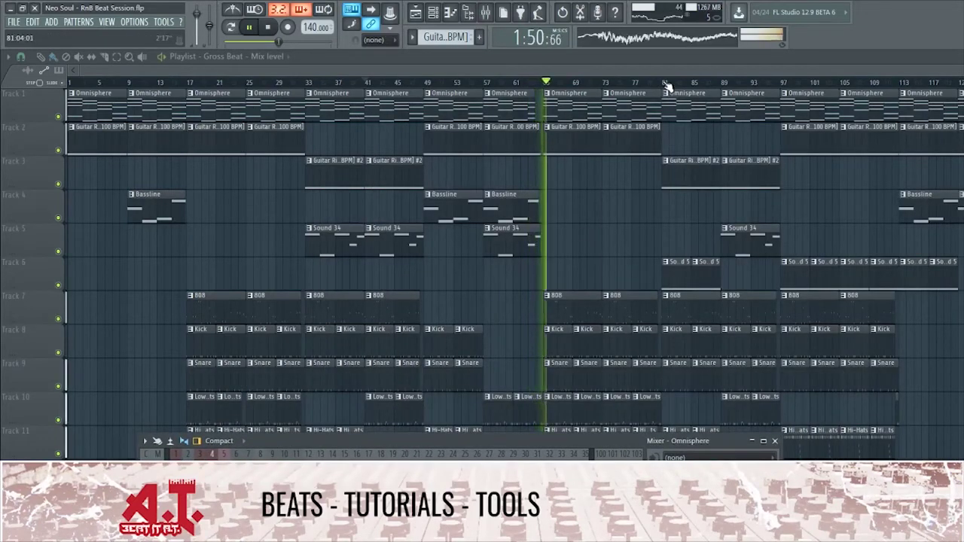
left_click_drag(431, 441, 467, 262)
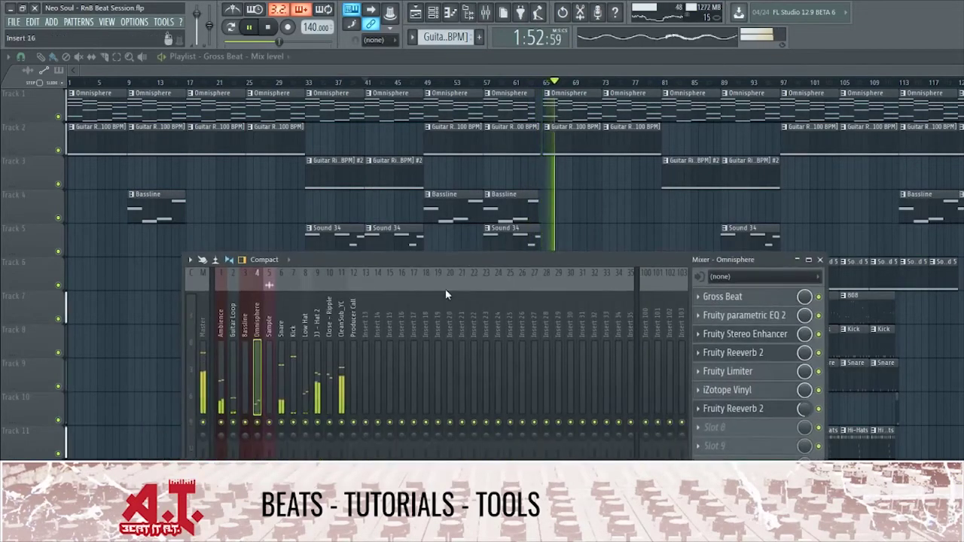
left_click(317, 377)
left_click(297, 395)
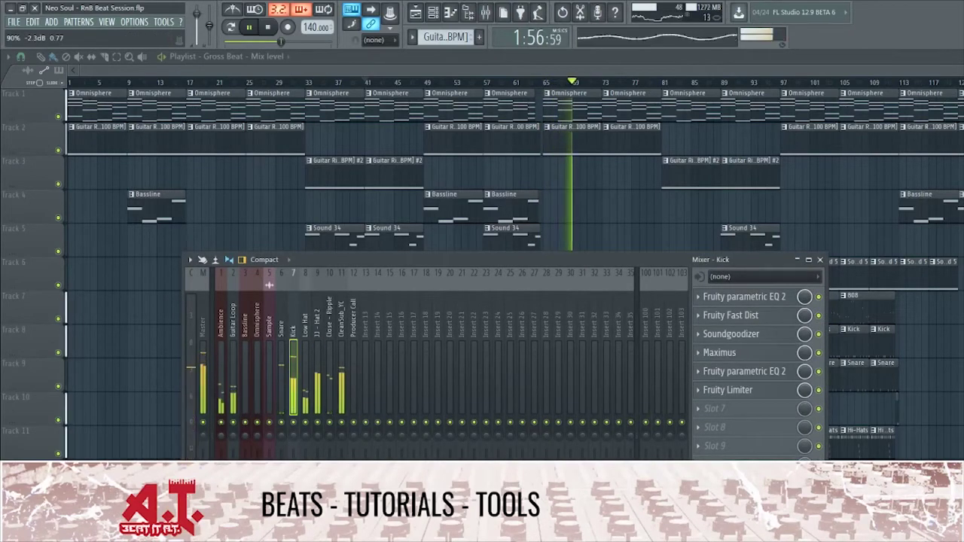
left_click(342, 384)
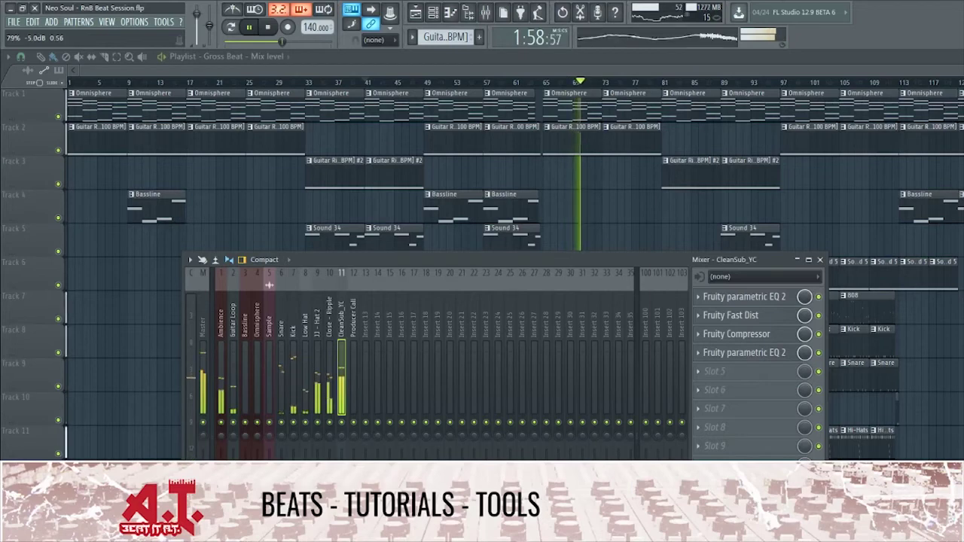
left_click(316, 407)
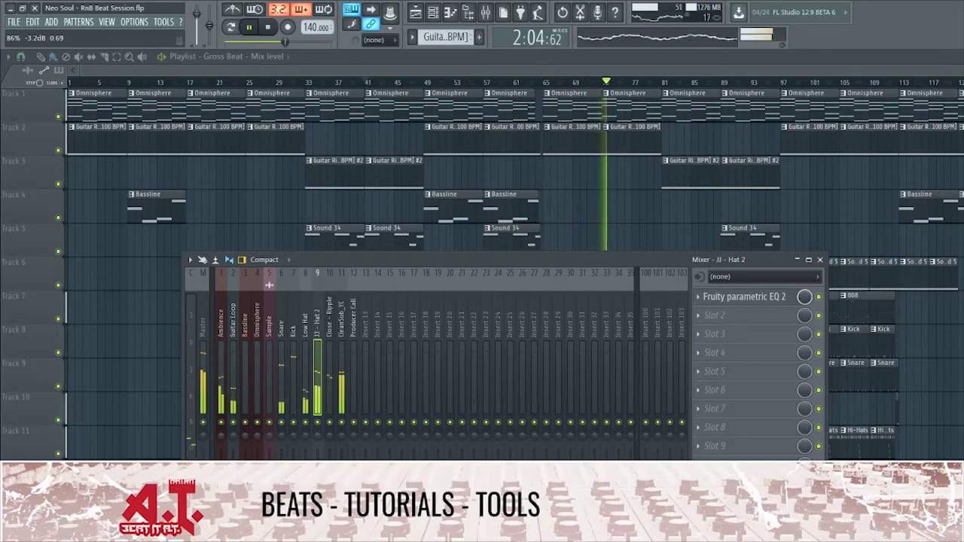
Check the Snare and Master tracks, then lower the volumes of the tracks from Ambience to CleanSub_YC slightly together.
left_click(283, 399)
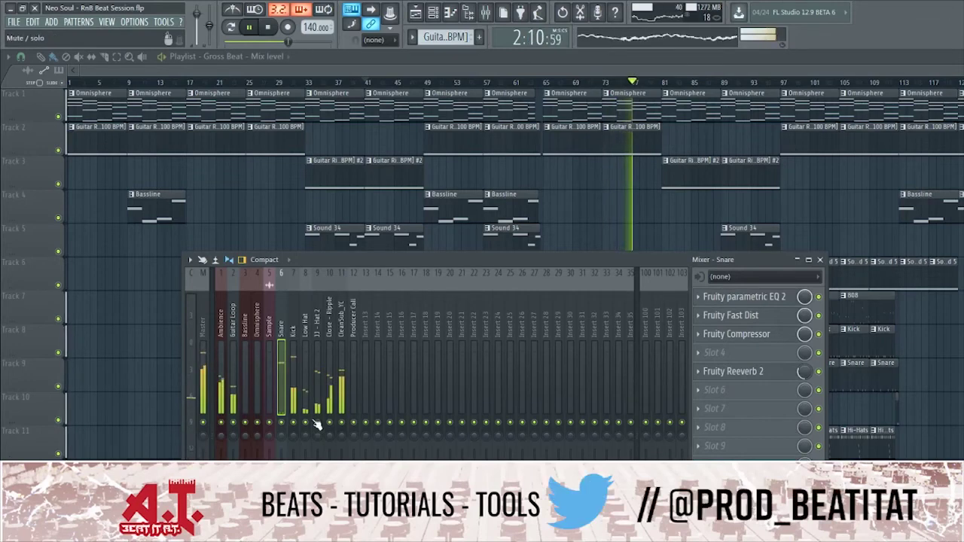
left_click(203, 361)
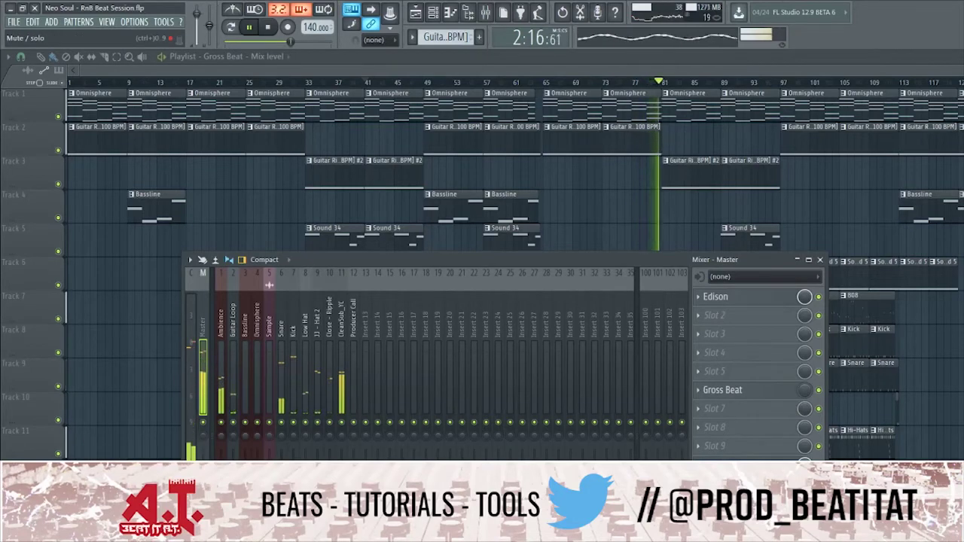
left_click_drag(341, 357, 224, 391)
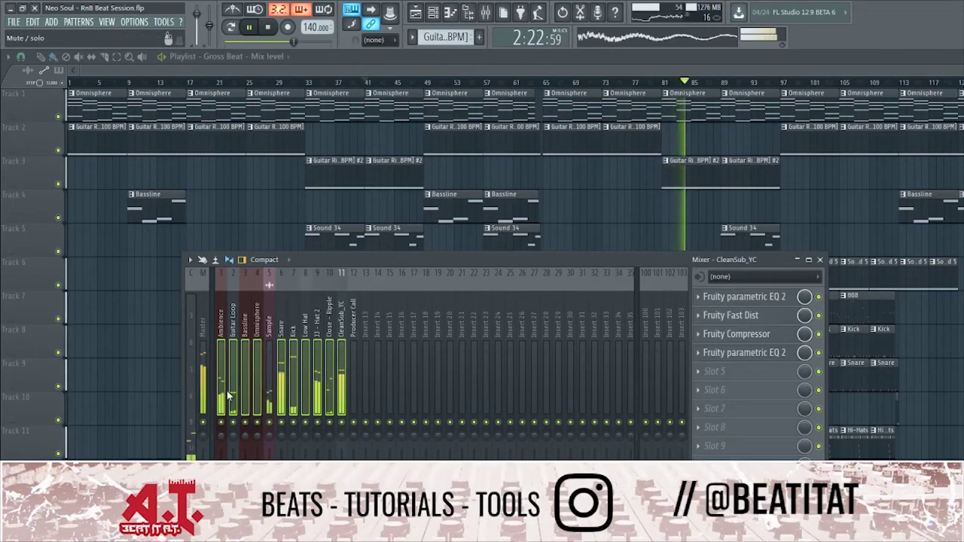
left_click_drag(221, 483, 221, 487)
left_click(260, 382)
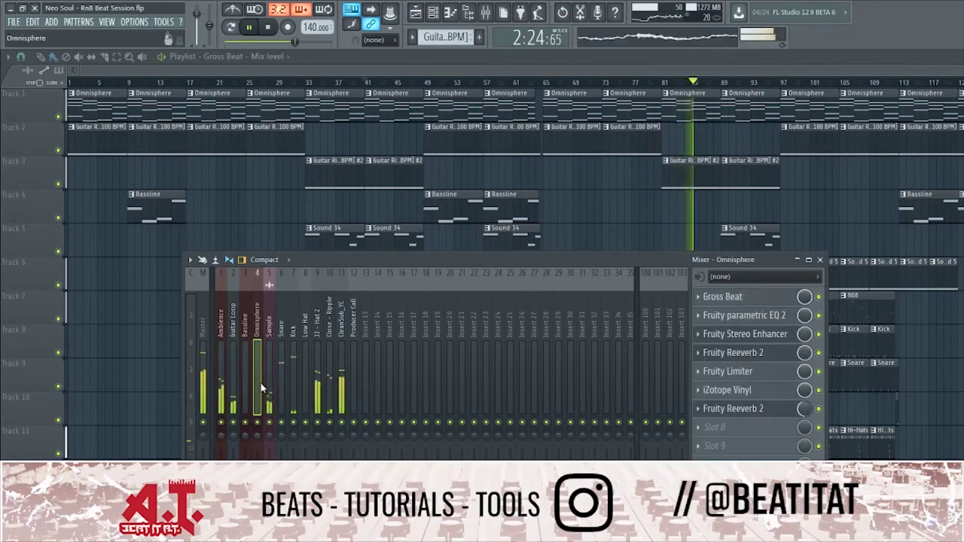
Lower the Sample track's volume slightly, and restart playback from bar 81 with the mixer hidden.
left_click(270, 384)
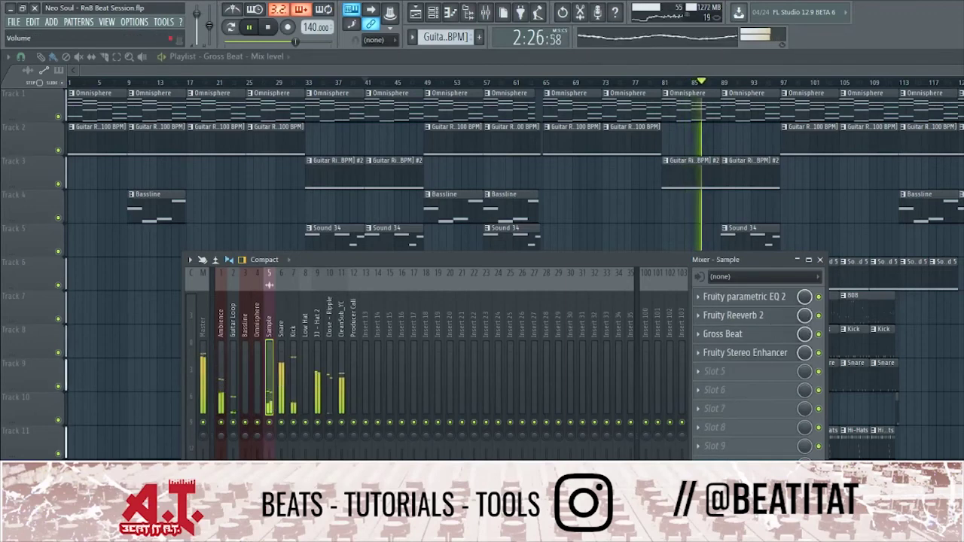
left_click_drag(269, 483, 269, 491)
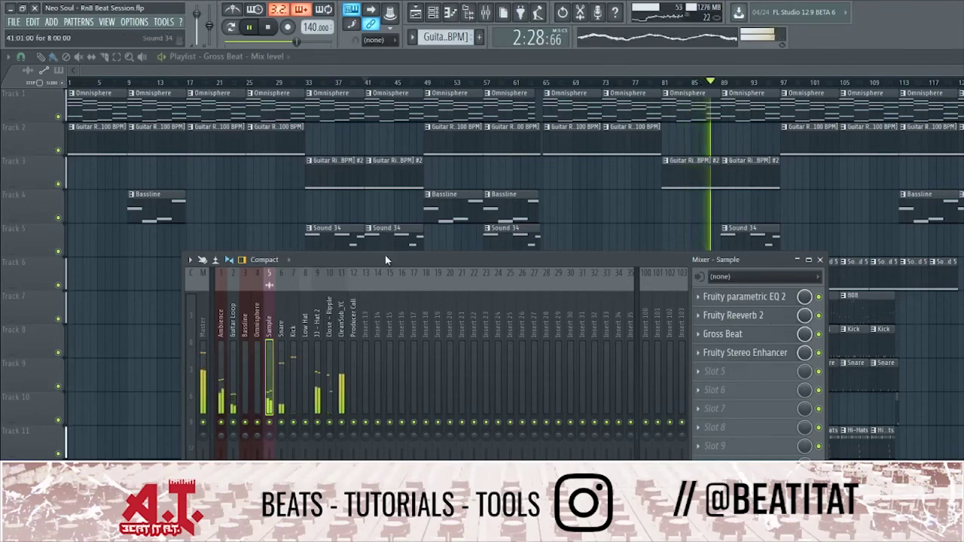
key("space")
key("F9")
left_click_drag(664, 74, 689, 93)
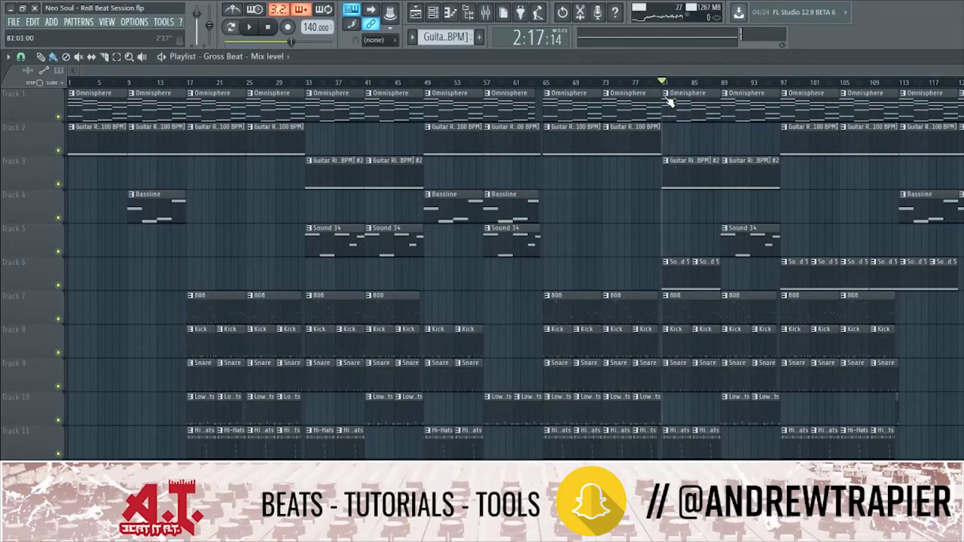
key("space")
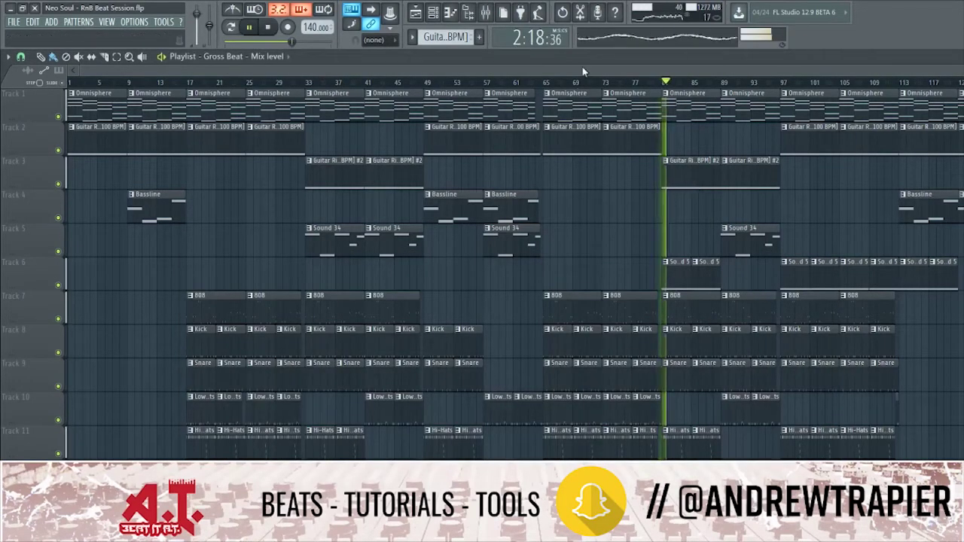
Review the Sample track's Fruity Stereo Enhancer, Fruity Reeverb 2 and Fruity parametric EQ 2 settings during playback.
left_click(485, 12)
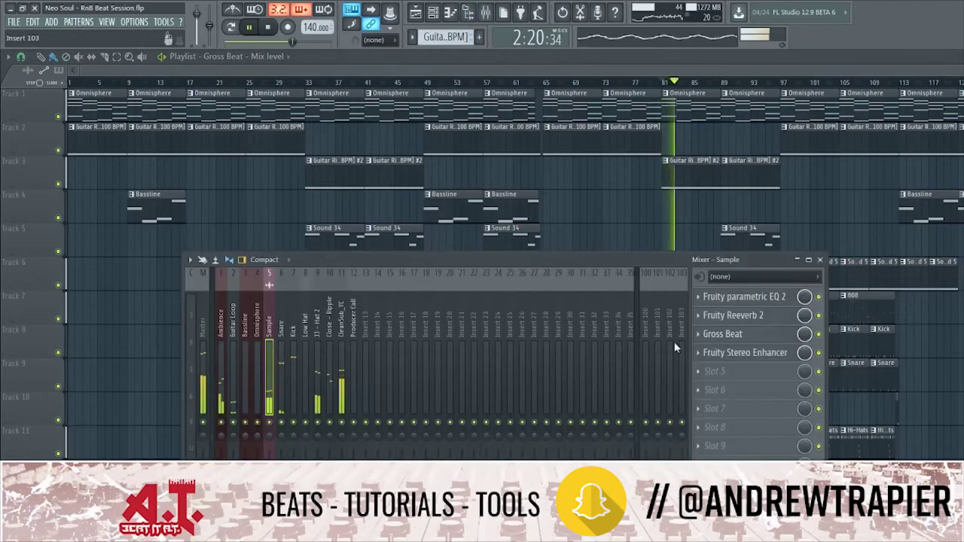
left_click(723, 353)
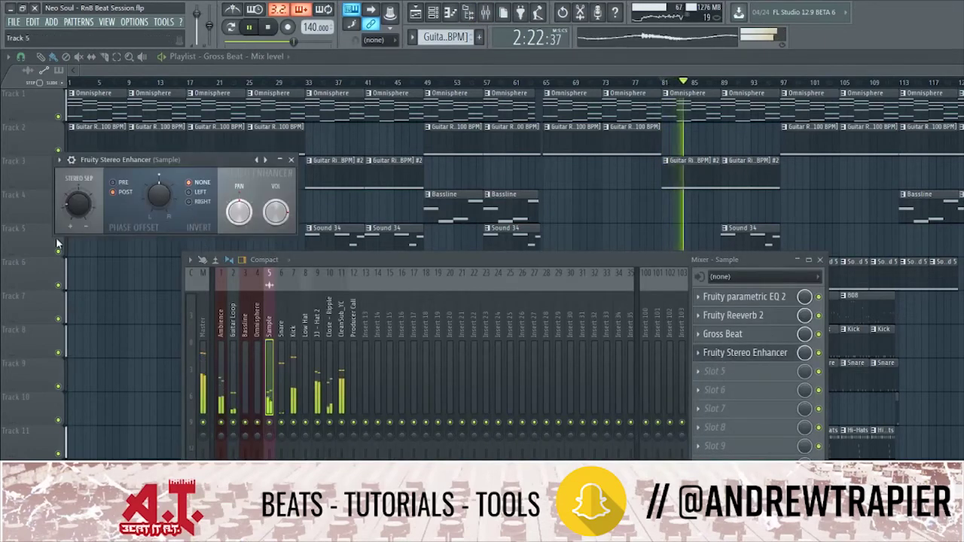
left_click(791, 315)
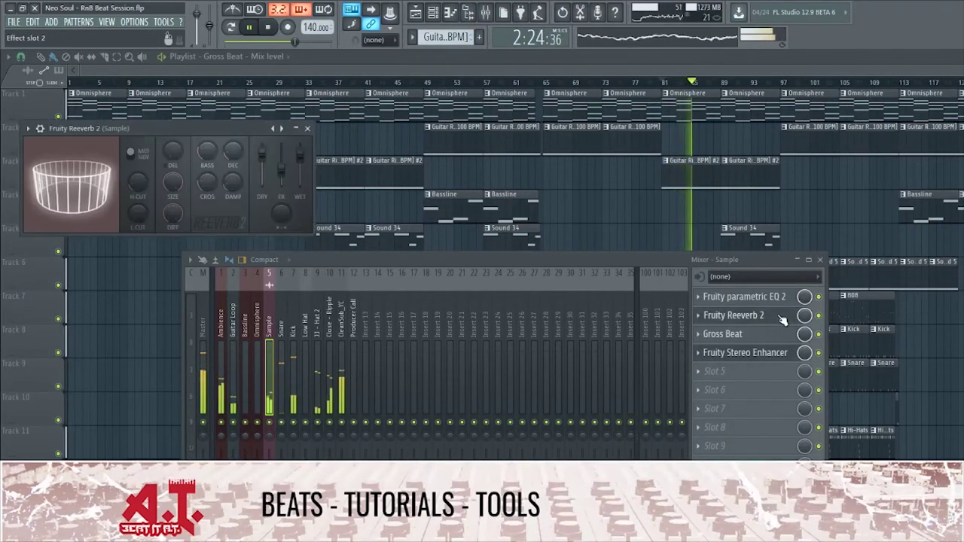
left_click(744, 296)
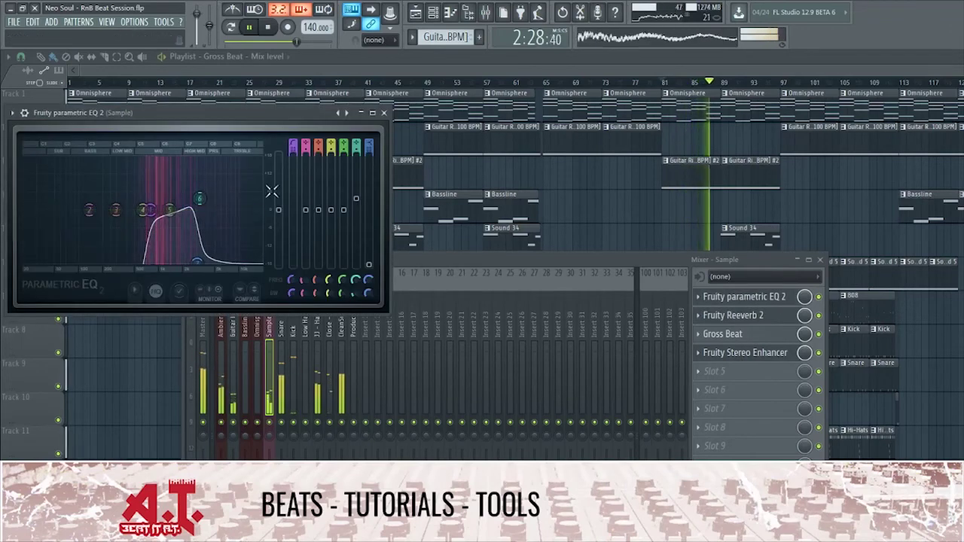
left_click(384, 112)
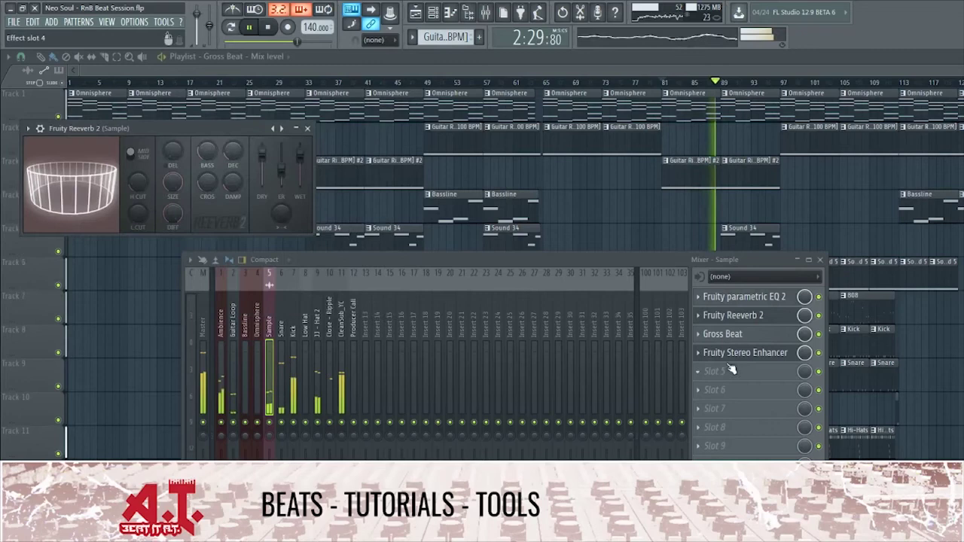
key("space")
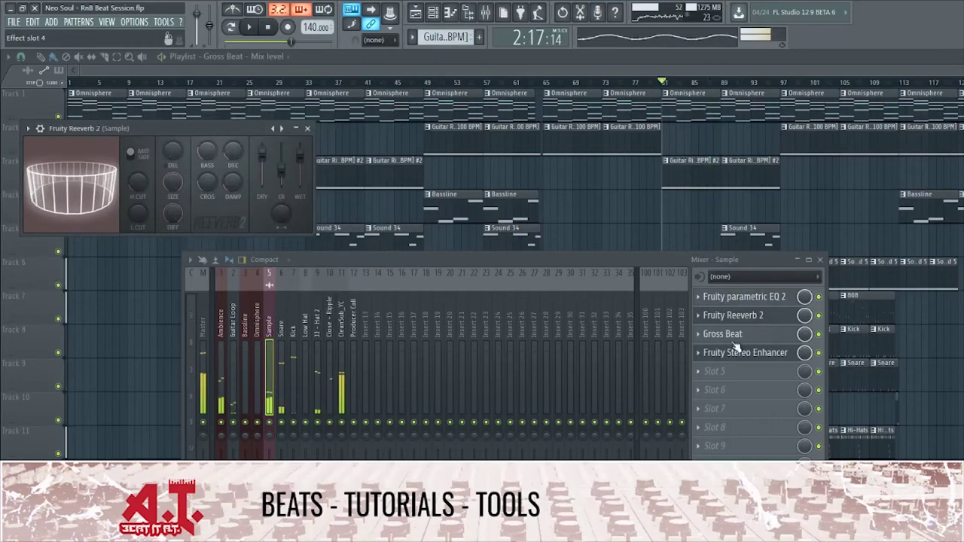
Examine the preset list of the Sample track's Fruity parametric EQ 2, including Old Telephone, and close the EQ.
left_click(759, 300)
left_click_drag(48, 105, 109, 99)
left_click(77, 106)
mouse_move(115, 144)
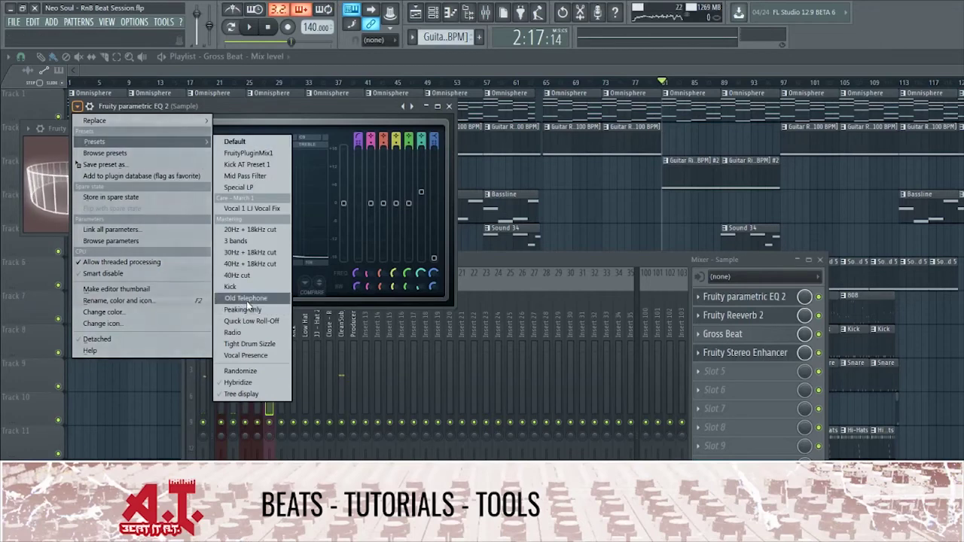
left_click(449, 107)
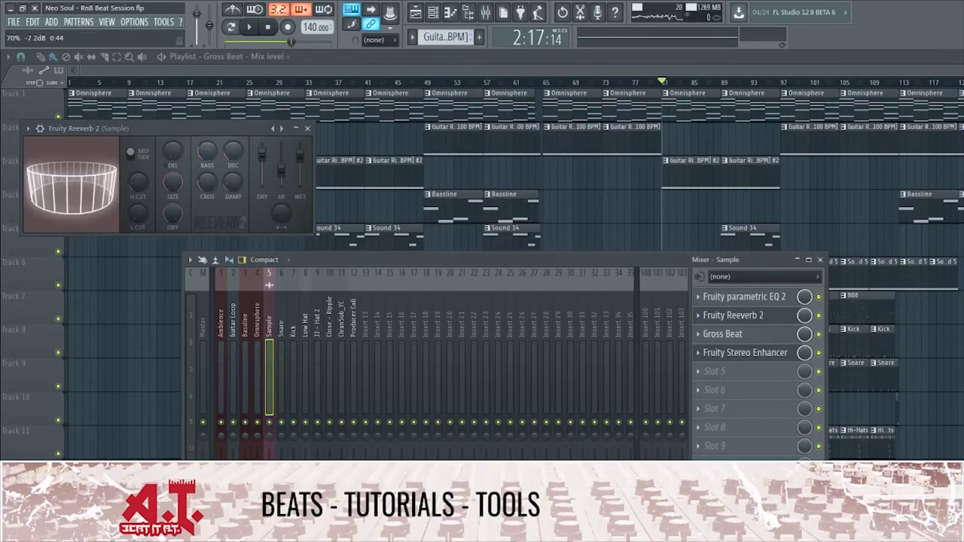
Move the mixer higher and lower the Sample track's volume to about -8.3 dB during playback.
left_click(728, 269)
left_click_drag(723, 259, 675, 199)
key("space")
left_click_drag(223, 450, 222, 454)
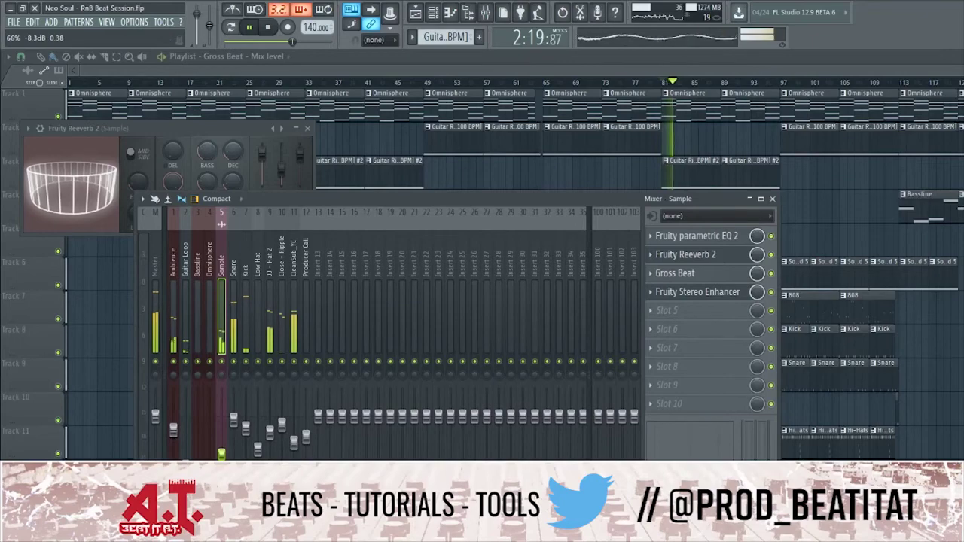
Close the Sample track's effect windows and set the volumes of Sample to about -9.0 dB and Ambience to about -2.6 dB.
left_click(774, 198)
left_click(307, 128)
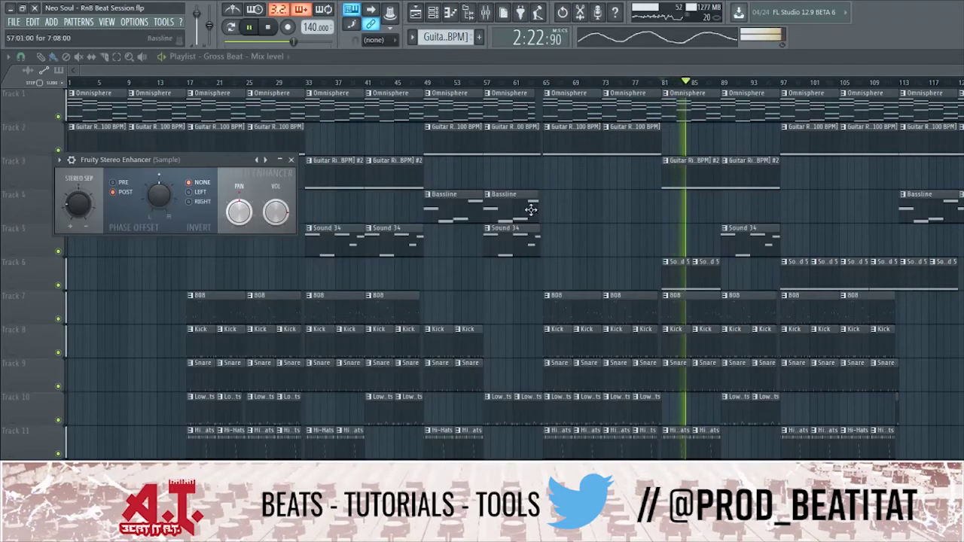
left_click(291, 159)
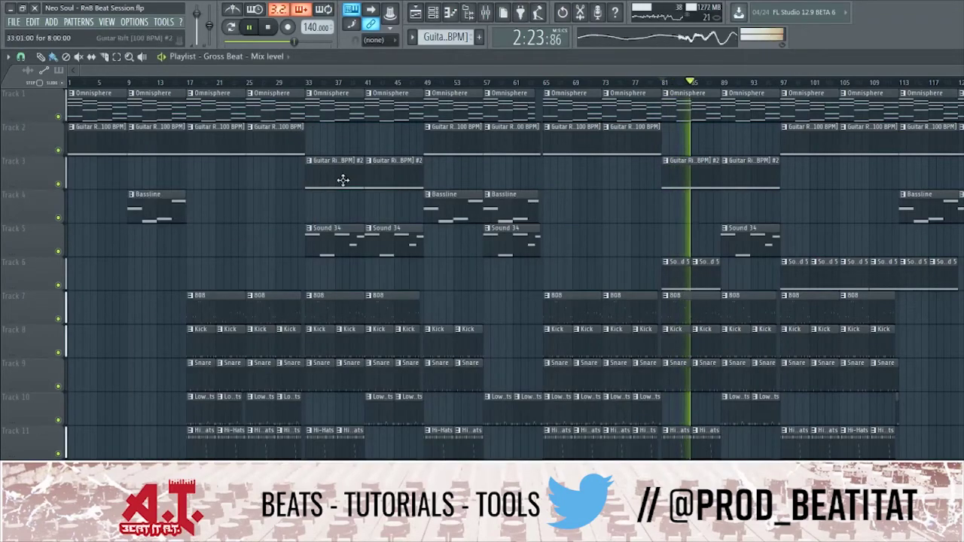
left_click(487, 12)
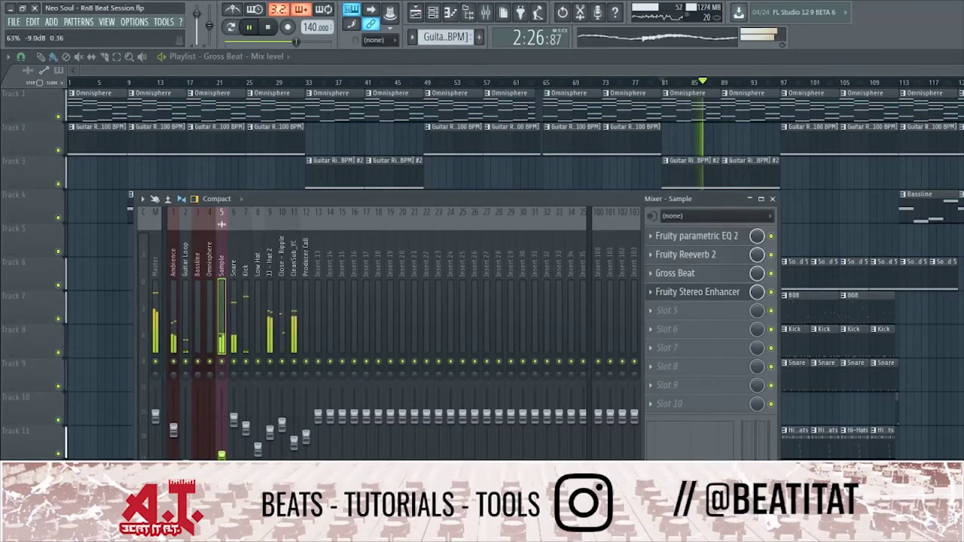
left_click(180, 435)
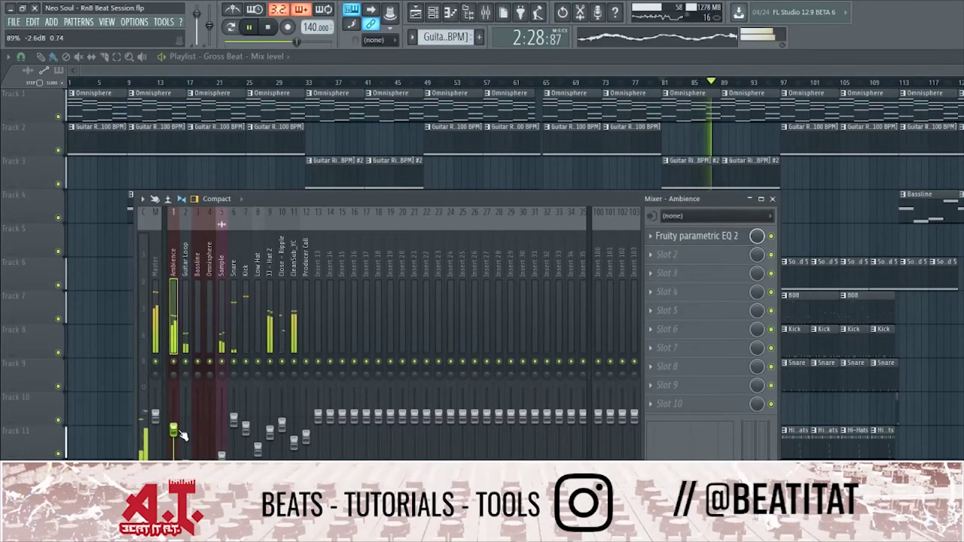
left_click_drag(585, 196, 525, 130)
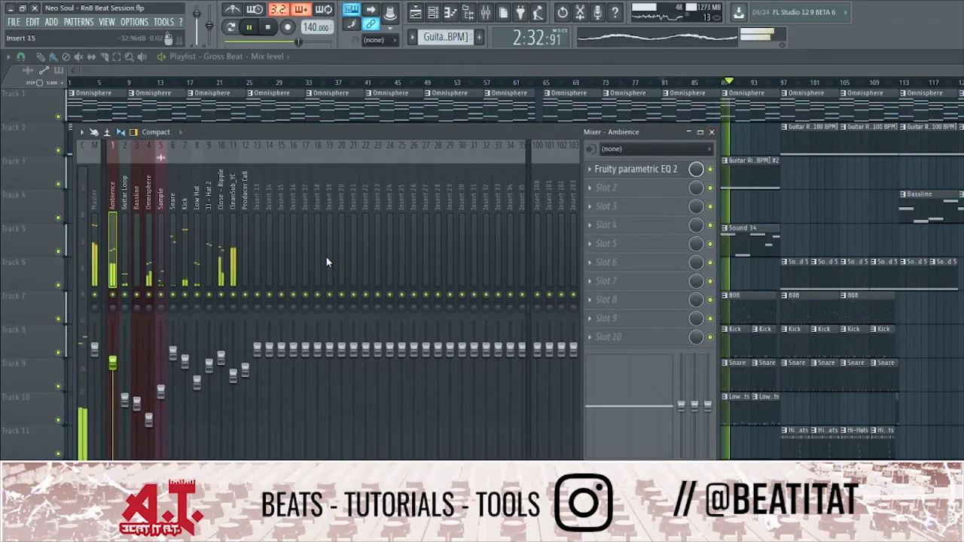
Lower band 6 of the Omnisphere track's Fruity parametric EQ 2 slightly at about 2.7 kHz and close the EQ.
left_click(149, 264)
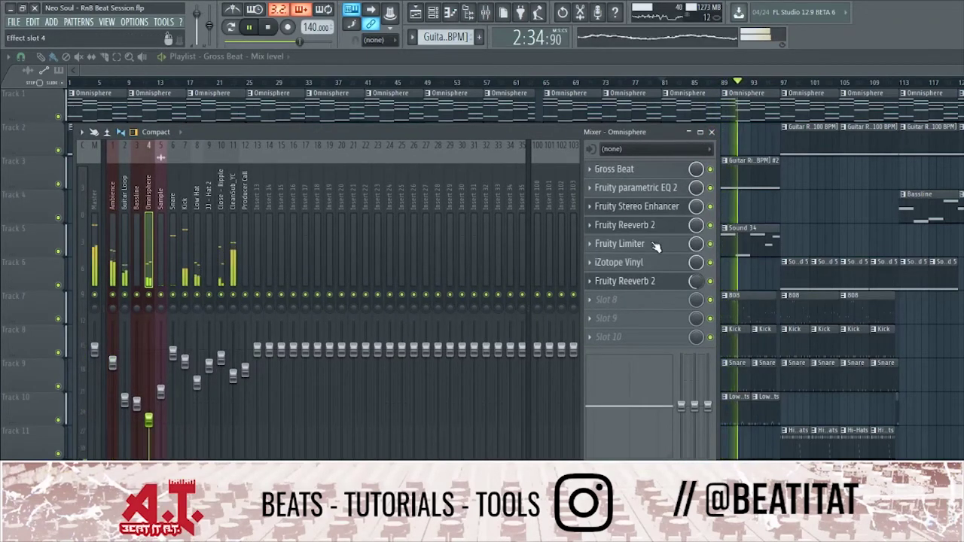
left_click(646, 189)
mouse_move(303, 319)
left_mouse_down()
mouse_move(273, 317)
mouse_move(307, 327)
left_mouse_up()
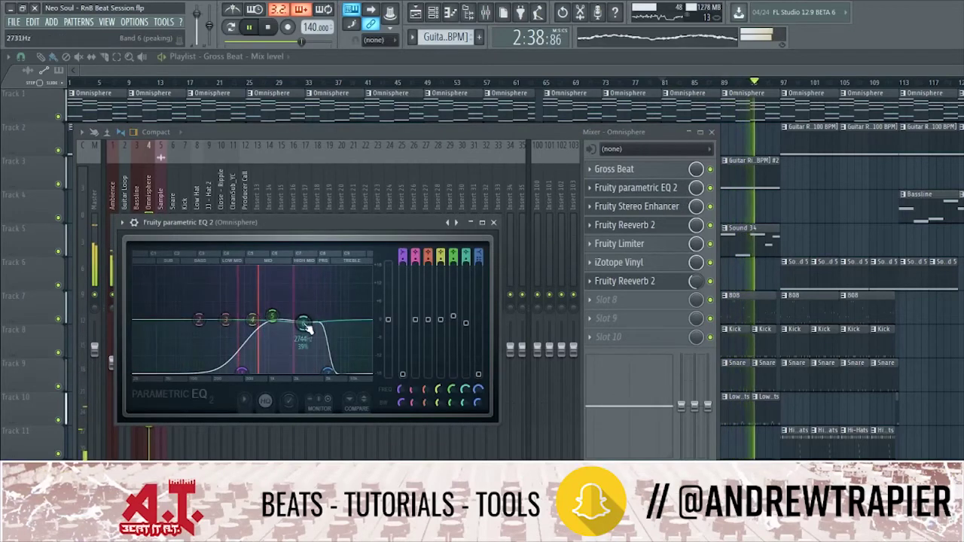
left_click(493, 222)
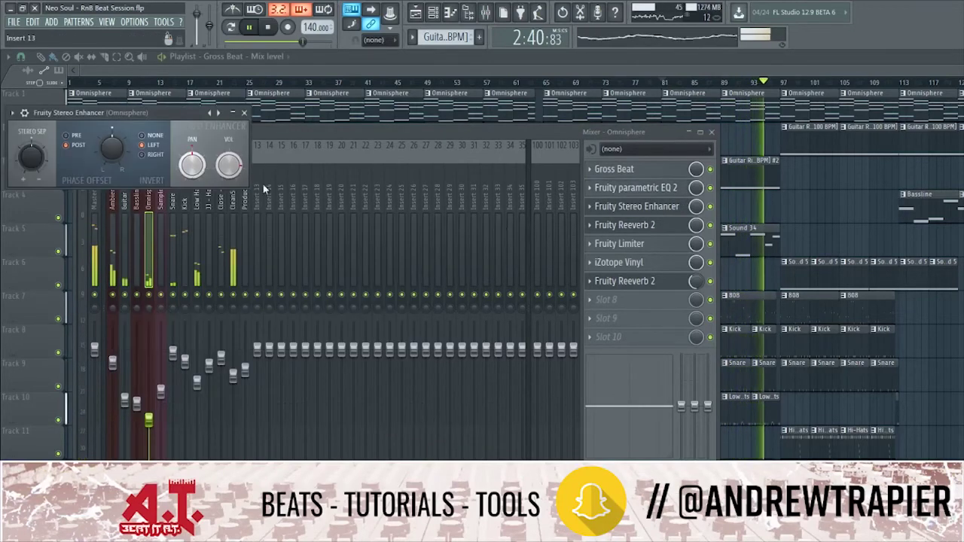
Set the Kick's volume to about -2.0 dB and lower CleanSub_YC slightly.
left_click(188, 249)
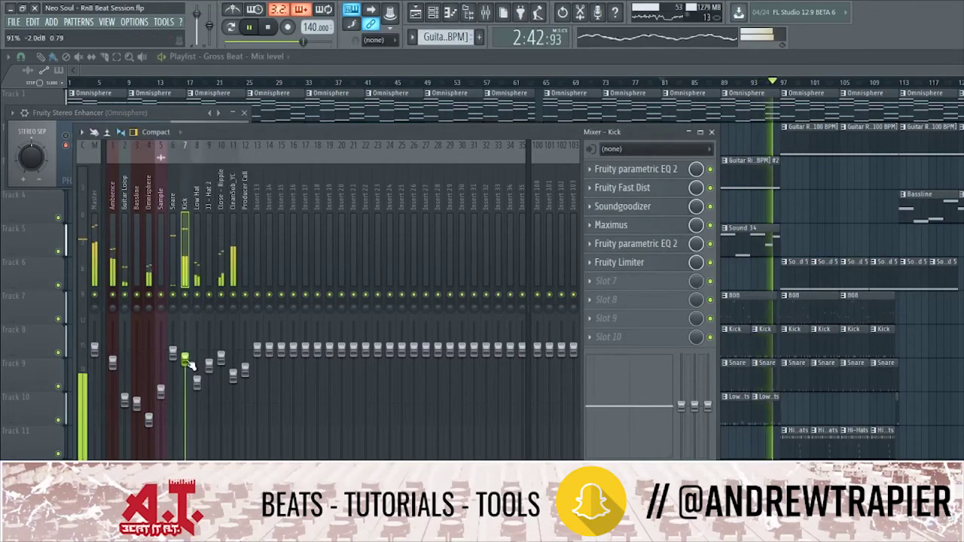
left_click(232, 266)
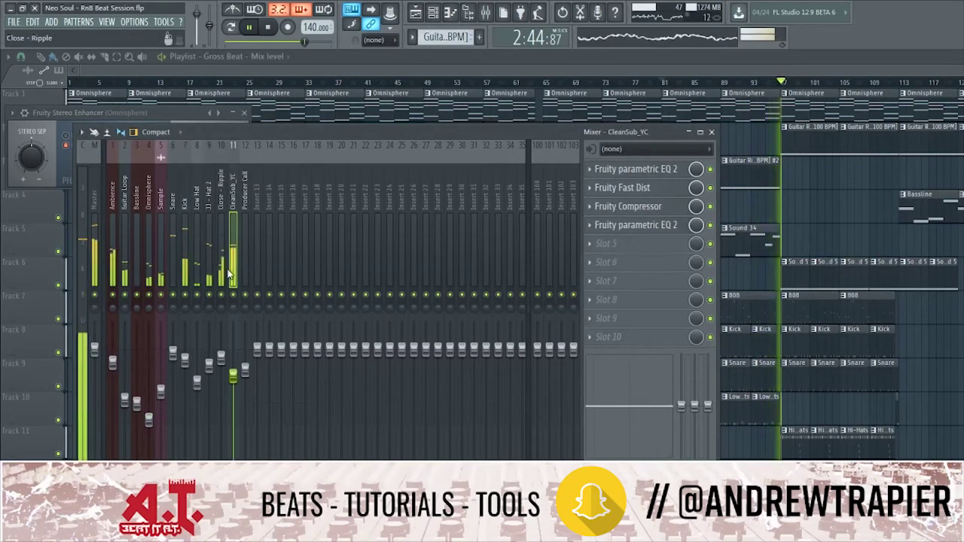
left_click_drag(233, 376, 234, 378)
Set the JJ - Hat 2 volume to about -6.0 dB and lower the Guitar Loop slightly.
left_click_drag(230, 130, 294, 122)
left_click(217, 249)
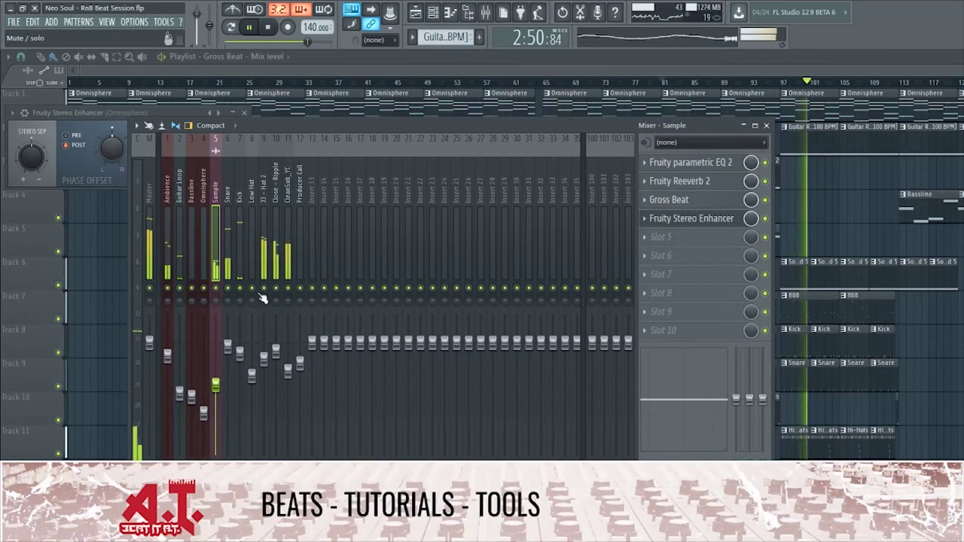
left_click(264, 259)
left_click_drag(263, 359, 264, 371)
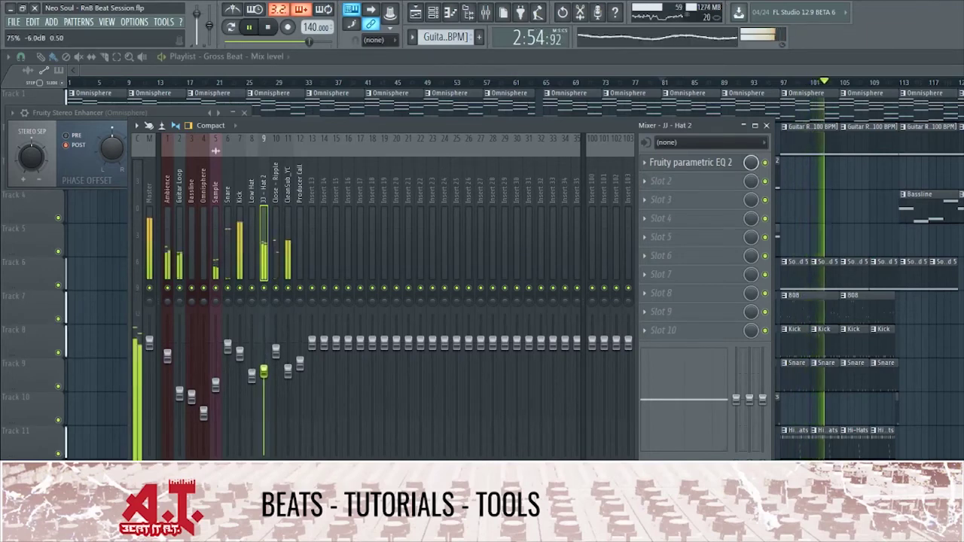
left_click(179, 264)
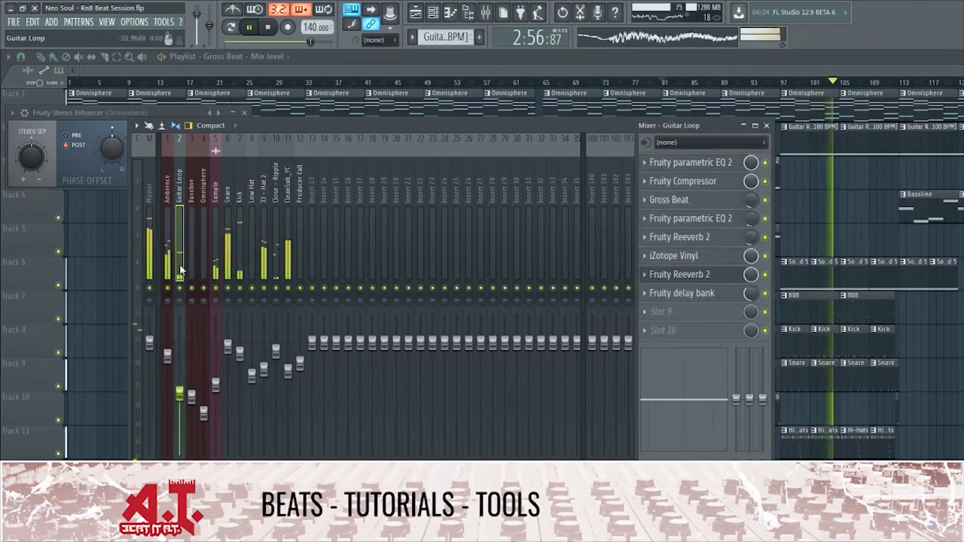
left_click_drag(181, 394, 181, 396)
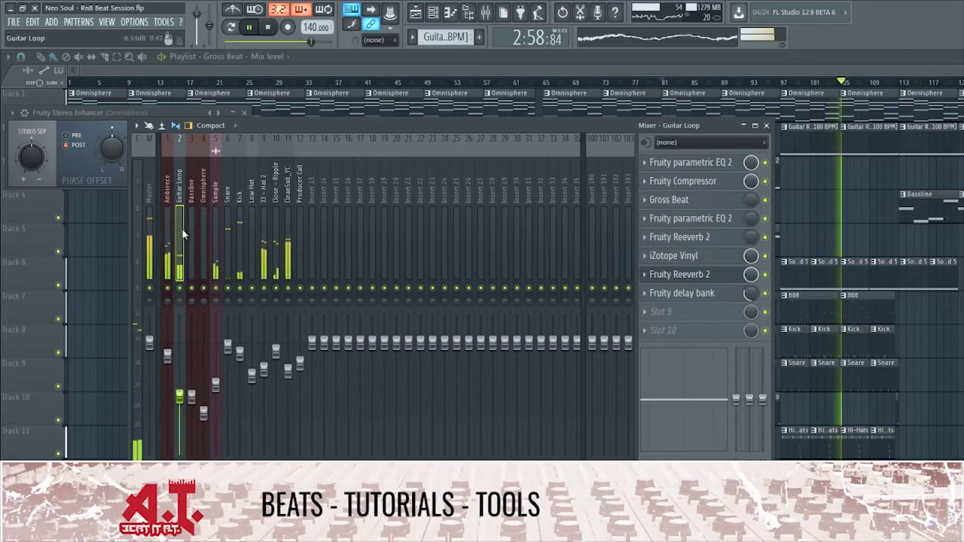
Load Fruity parametric EQ 2 into the second effect slot of the Master track.
left_click(149, 241)
left_click(677, 181)
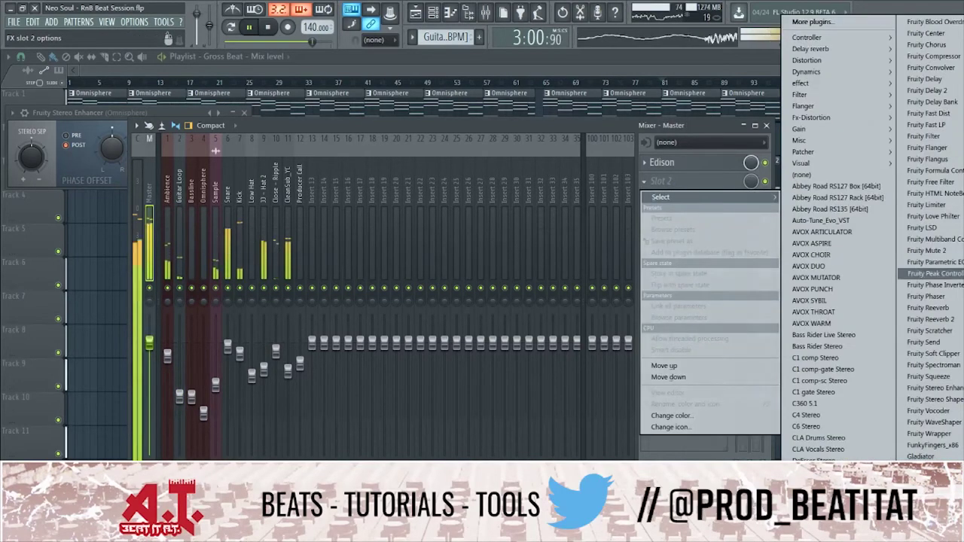
left_click(934, 262)
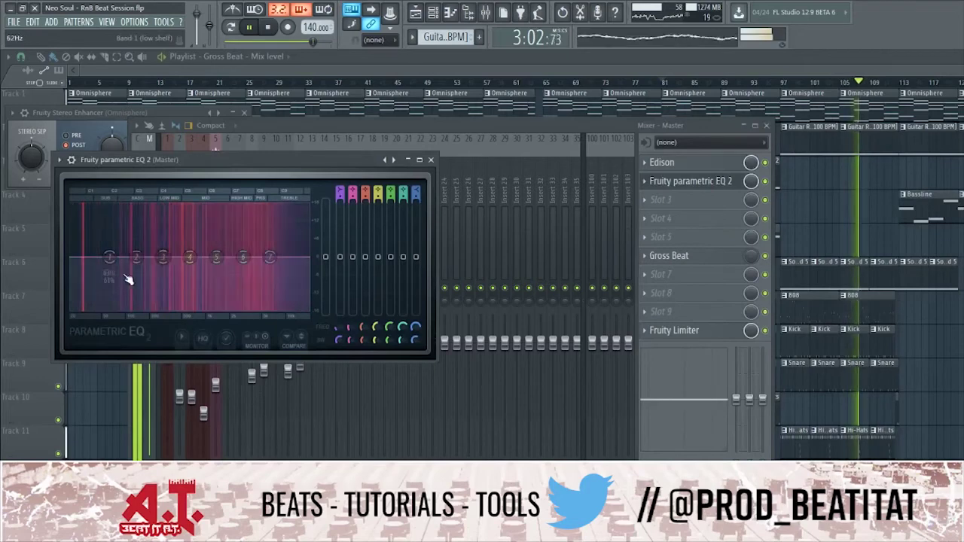
Load Fruity Spectroman into the Master's third effect slot, enable its stereo display and move its window over the mixer's upper edge.
left_click(712, 199)
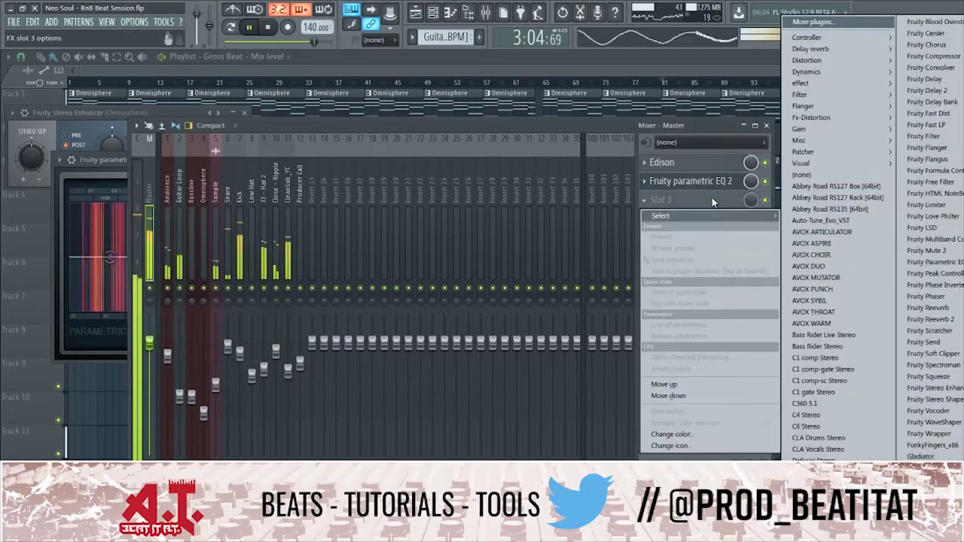
mouse_move(829, 161)
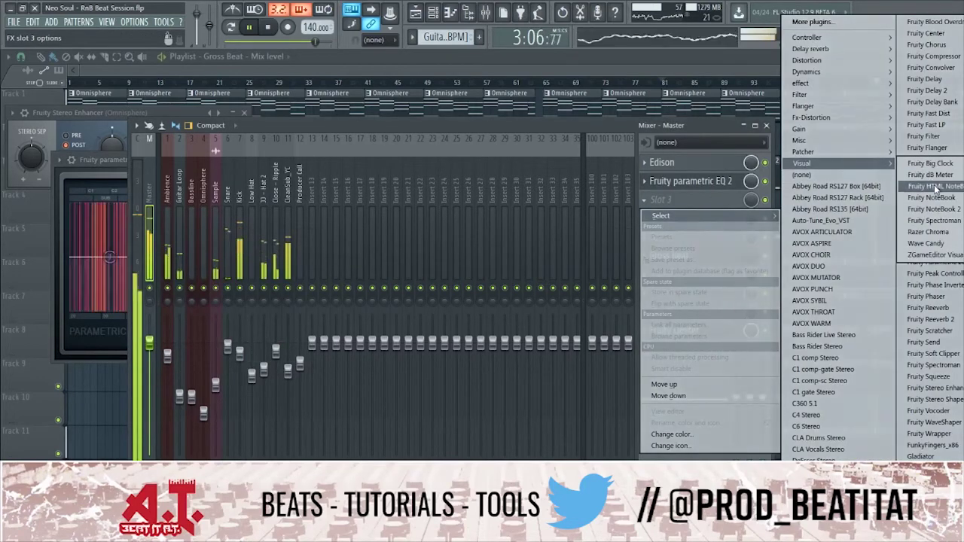
left_click(933, 220)
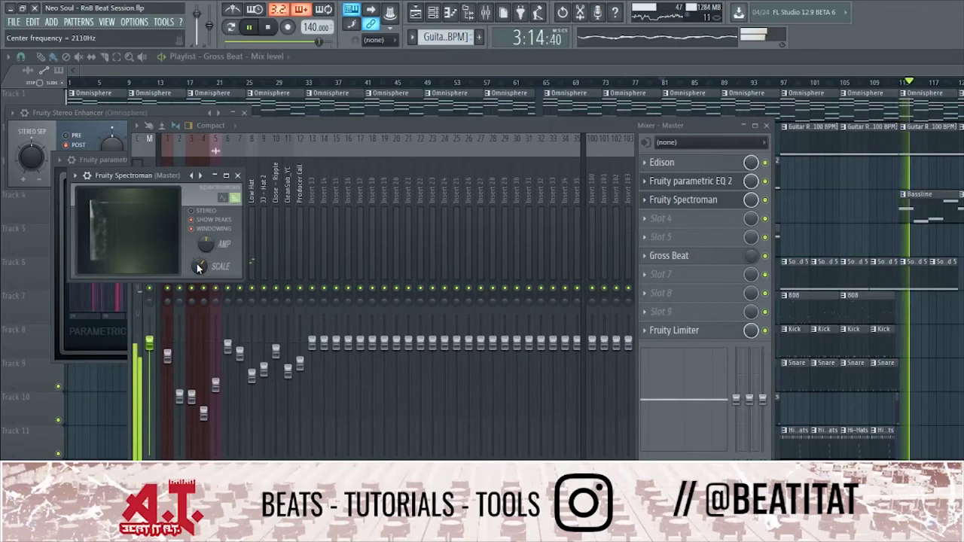
left_click(207, 214)
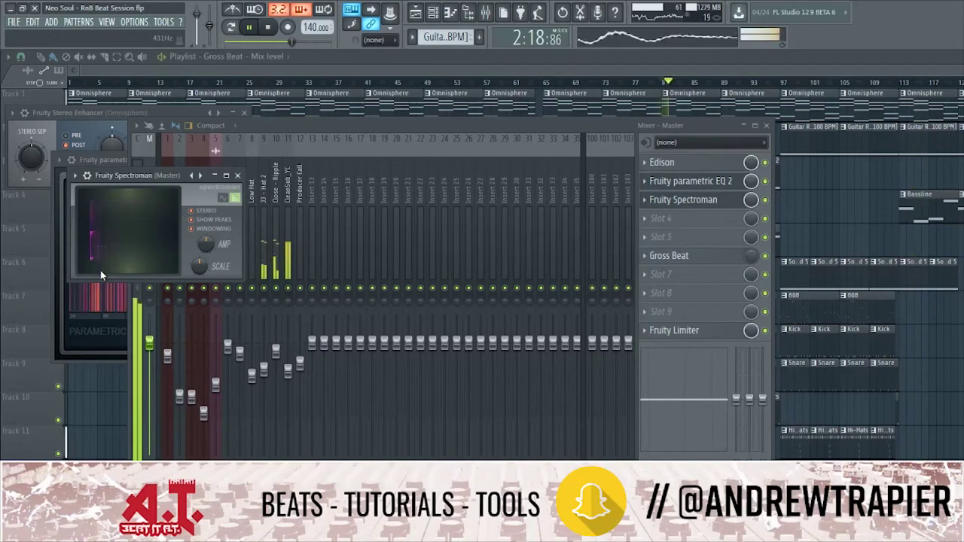
left_click_drag(102, 176, 559, 93)
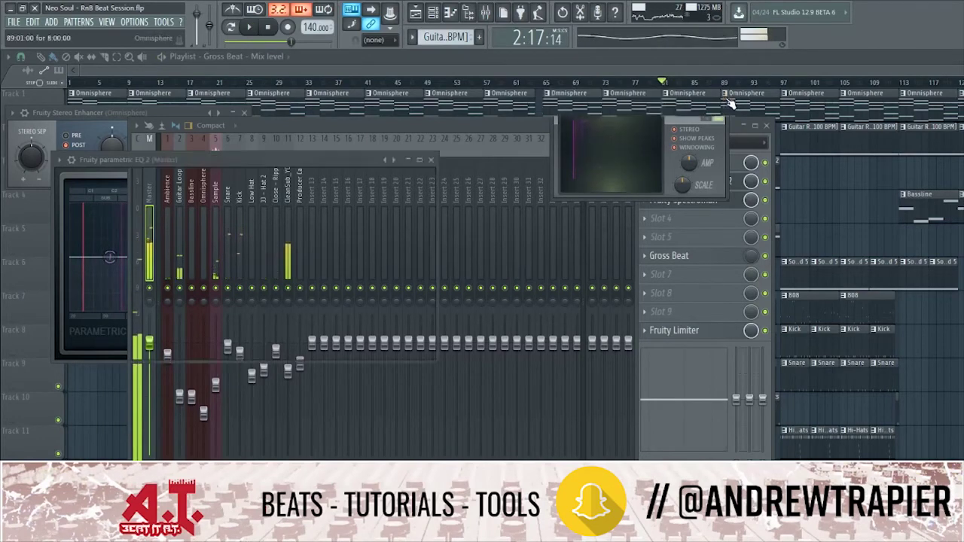
left_click(720, 94)
left_click(676, 199)
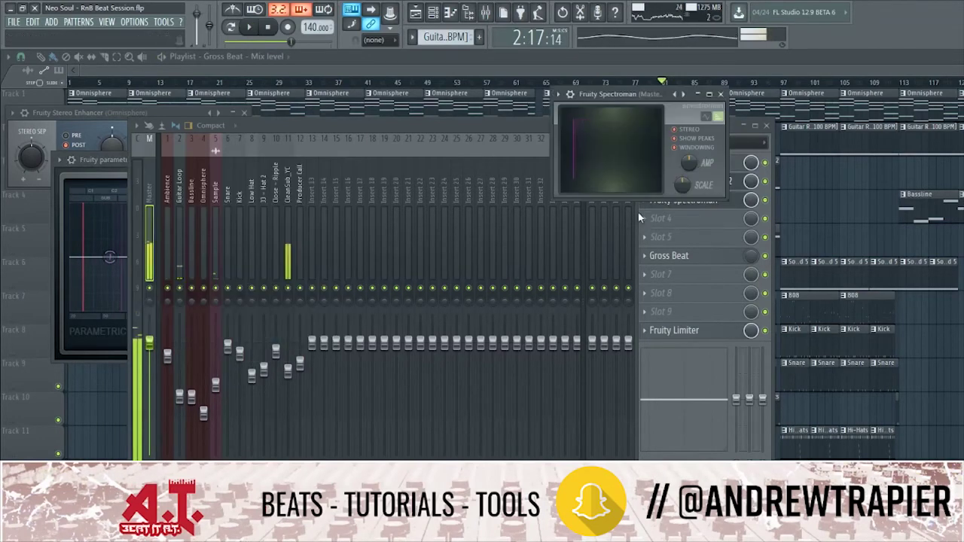
Replace Fruity Spectroman with the Wave Candy visualizer in the Master's third effect slot.
left_click_drag(665, 96, 498, 231)
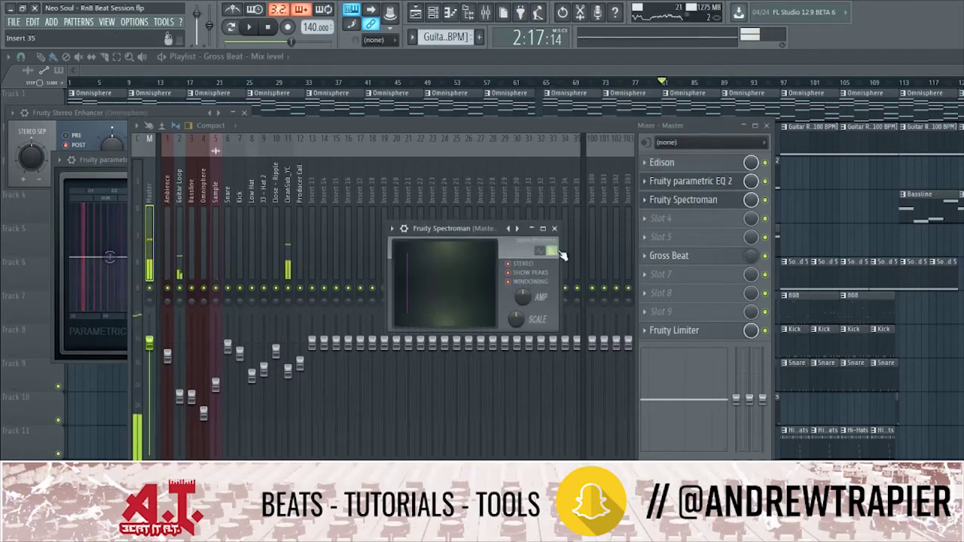
left_click(644, 201)
mouse_move(648, 217)
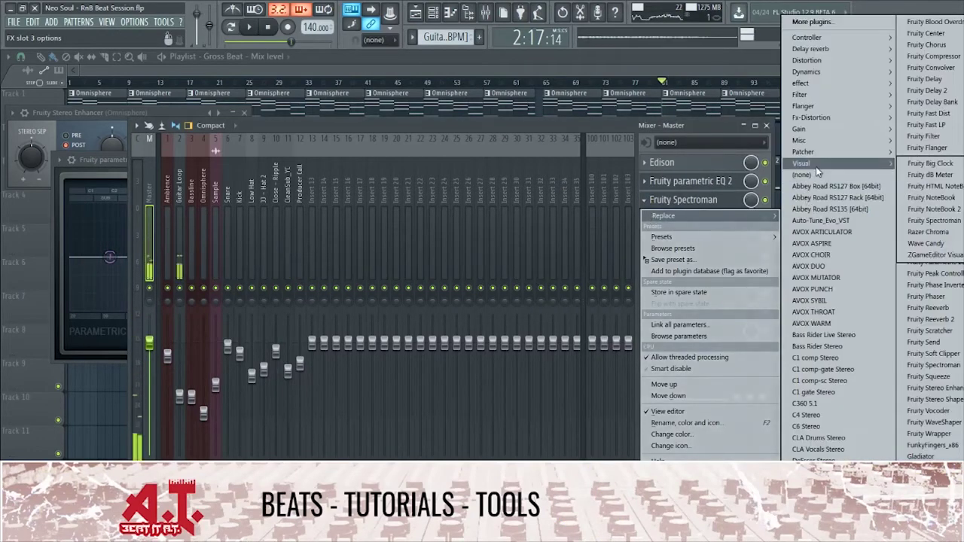
mouse_move(826, 164)
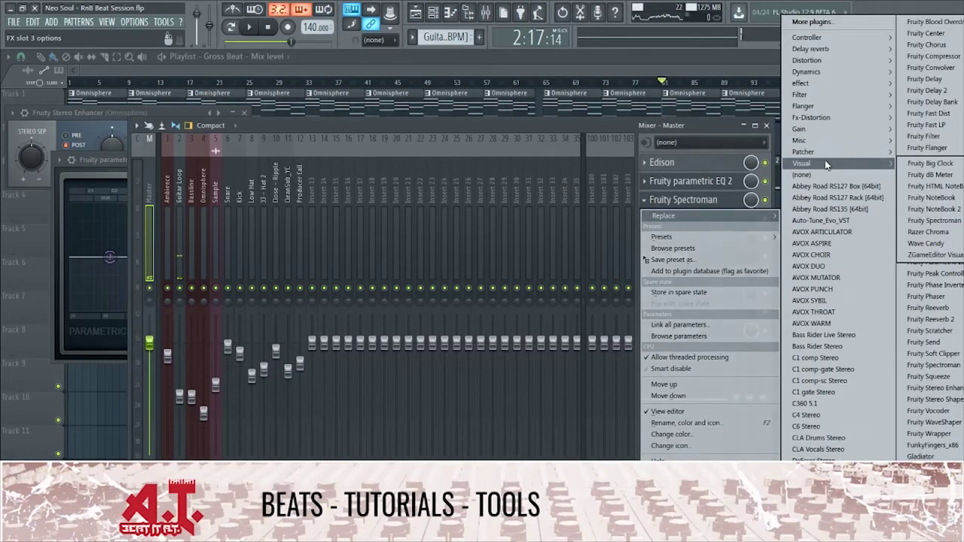
left_click(930, 243)
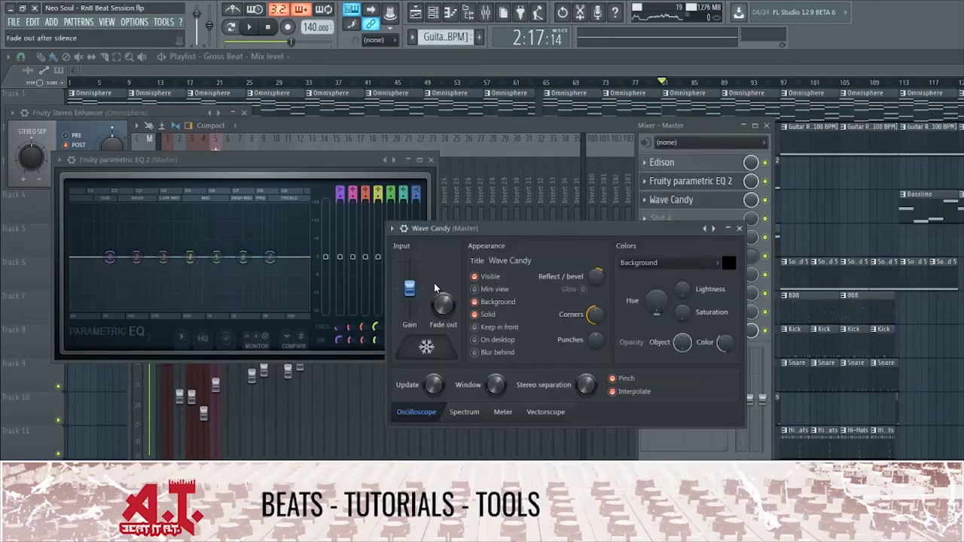
Switch Wave Candy to its Spectrum mode and move its floating display up beside the mixer over the playlist.
left_click(464, 412)
left_click(503, 413)
left_click(465, 413)
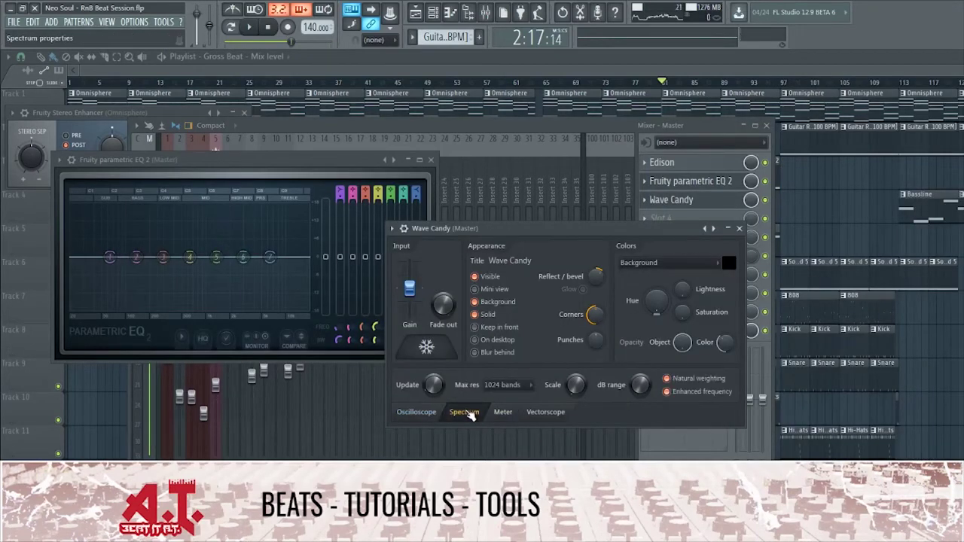
left_click_drag(896, 506, 871, 139)
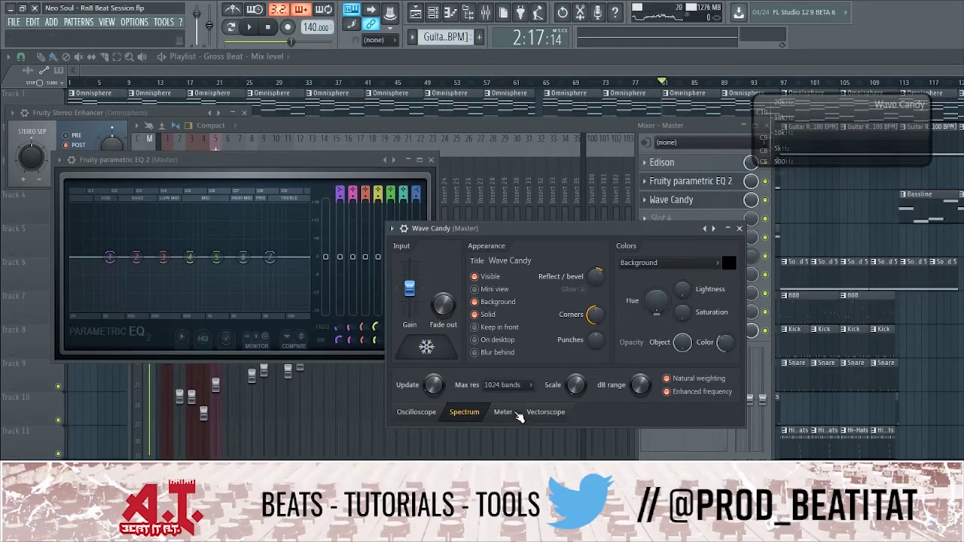
left_click(411, 414)
left_click(461, 414)
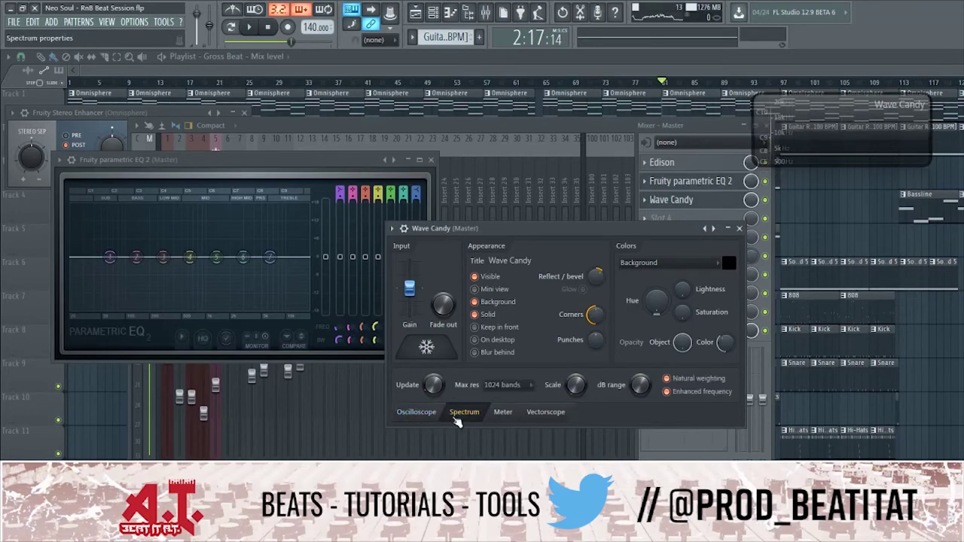
Start playback, enlarge Wave Candy's floating spectrum display and place it over the top of the Master's effect list, with the settings window closed.
left_click(249, 28)
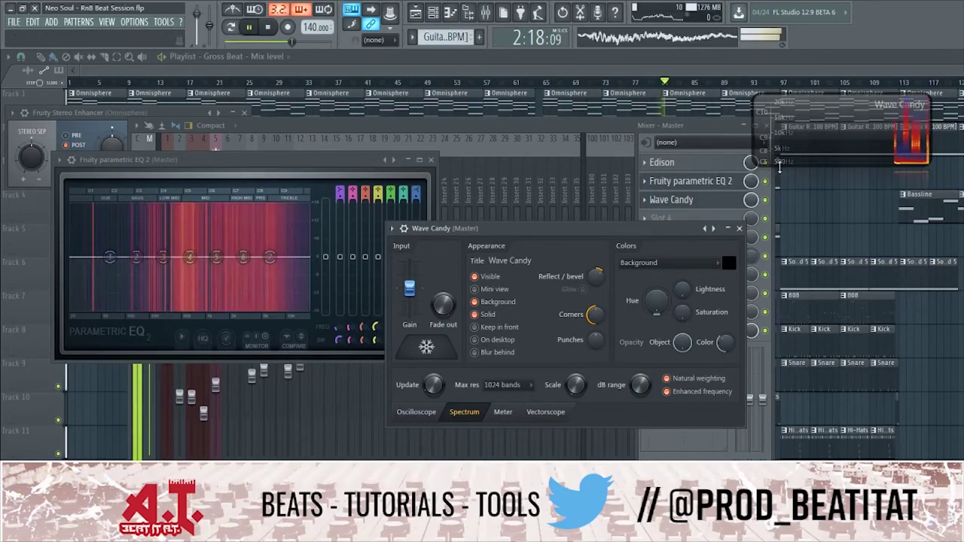
left_click(764, 163)
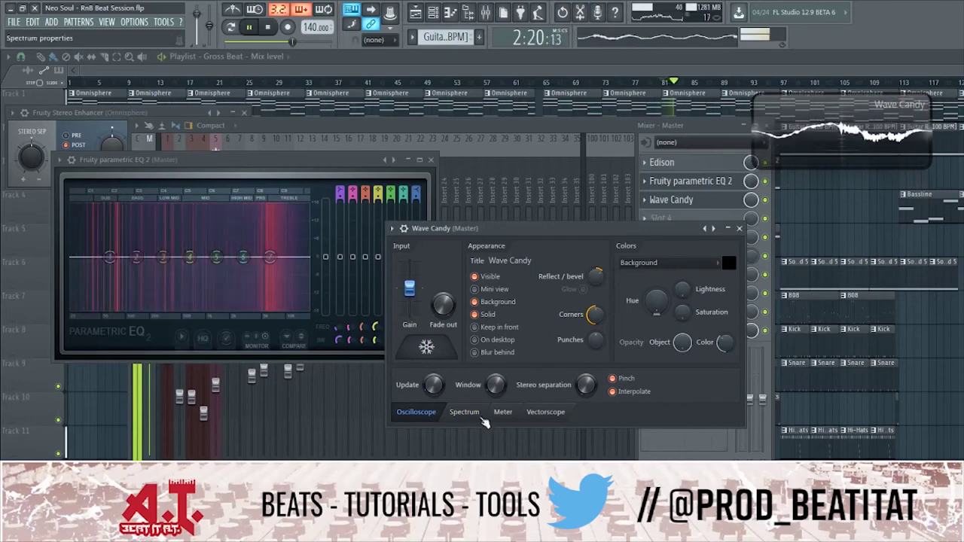
left_click(466, 414)
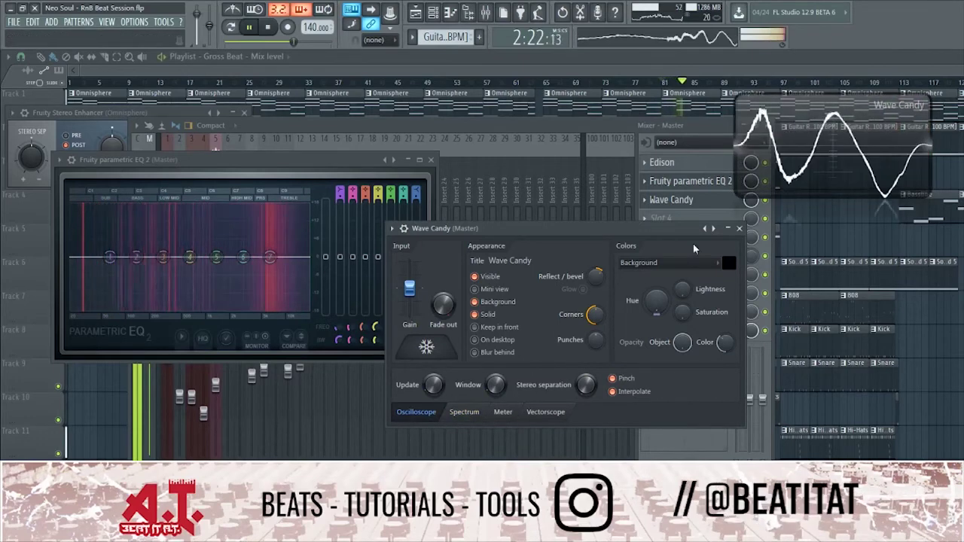
left_click(738, 228)
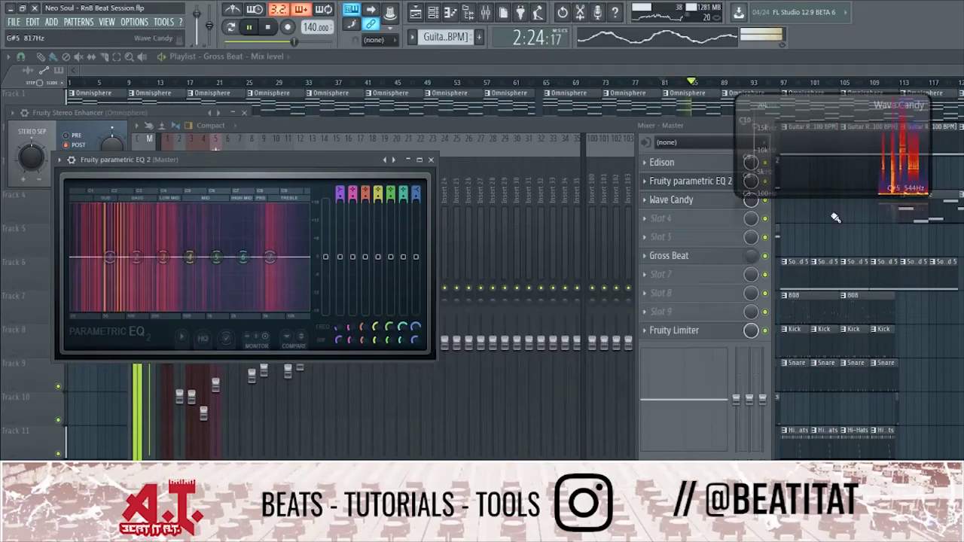
left_click_drag(781, 121, 819, 125)
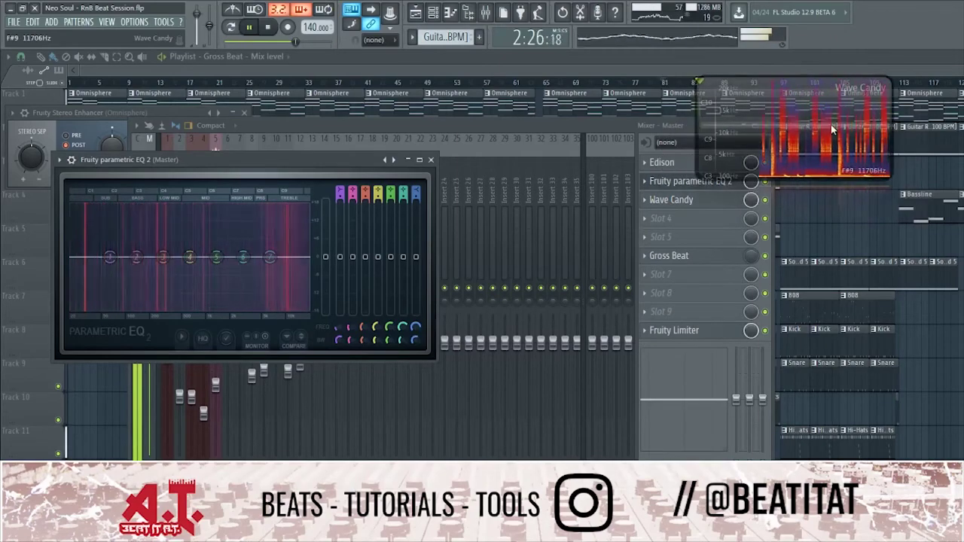
Raise the Guitar Loop's volume to about -11.5 dB and check the hat, Close - Ripple and CleanSub_YC tracks before returning to the Master.
left_click_drag(353, 158, 522, 349)
left_click_drag(179, 397, 179, 393)
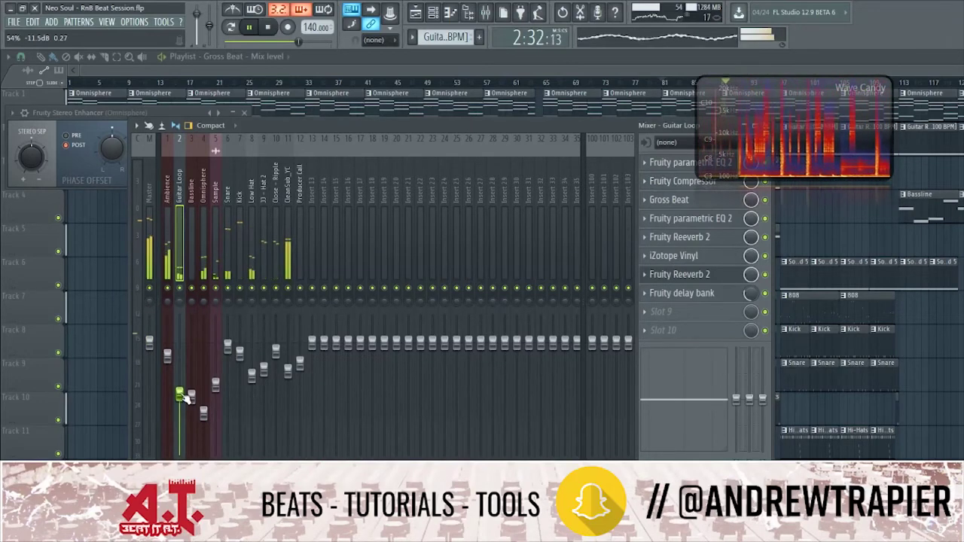
left_click(265, 276)
left_click(276, 271)
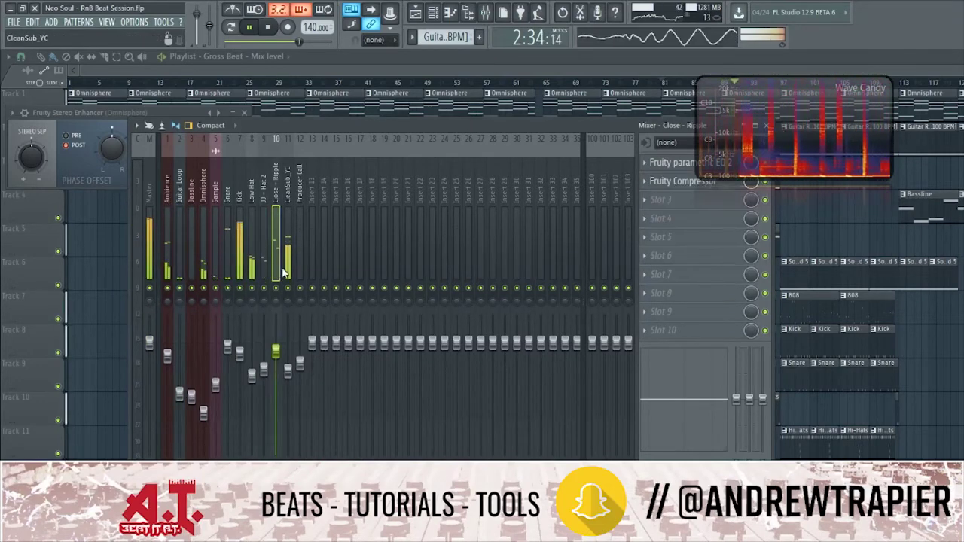
left_click(287, 271)
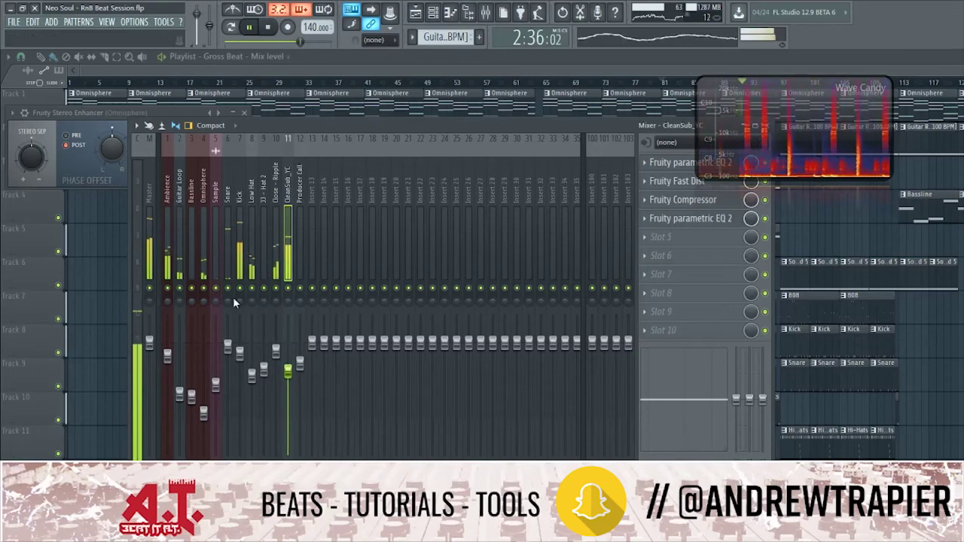
left_click(150, 239)
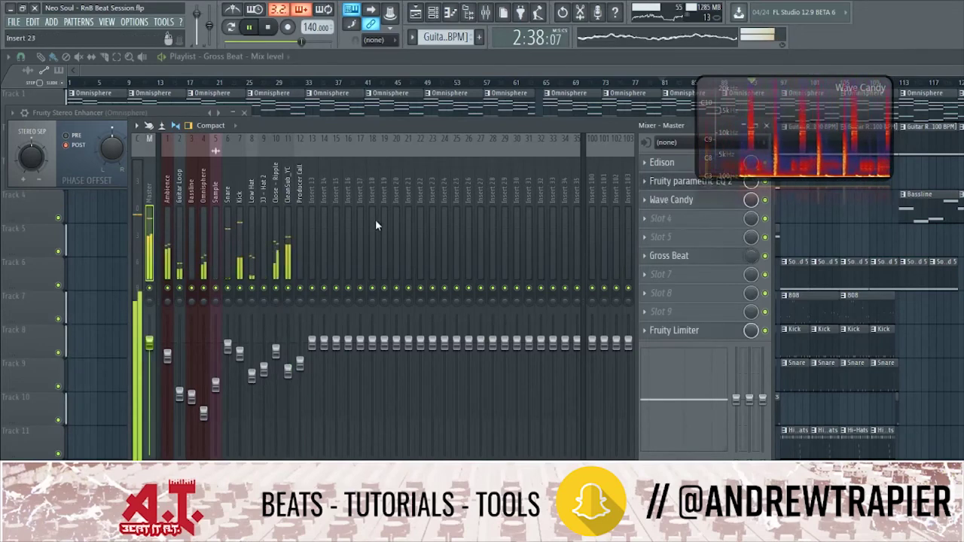
Move Wave Candy down the Master's effect chain to slot 7.
left_click(666, 219)
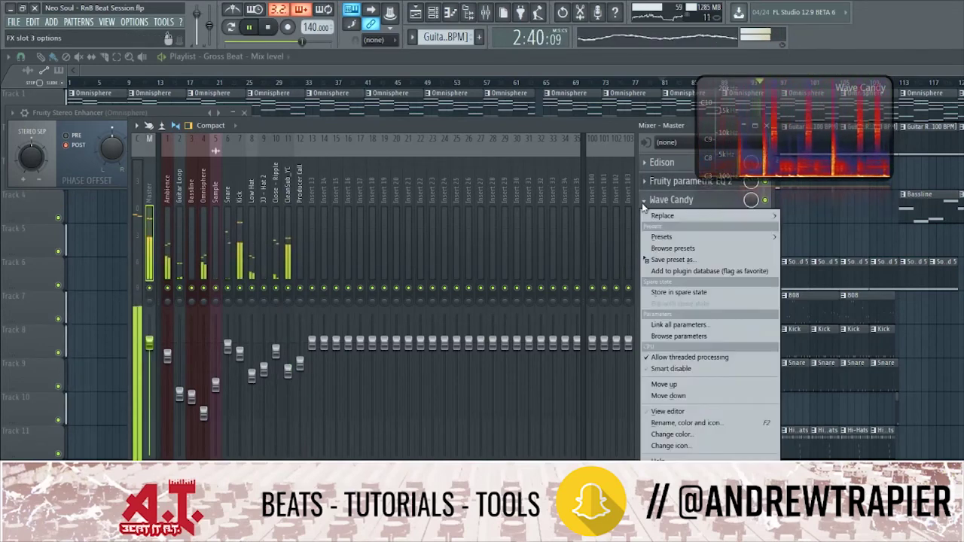
left_click(660, 393)
left_click(666, 218)
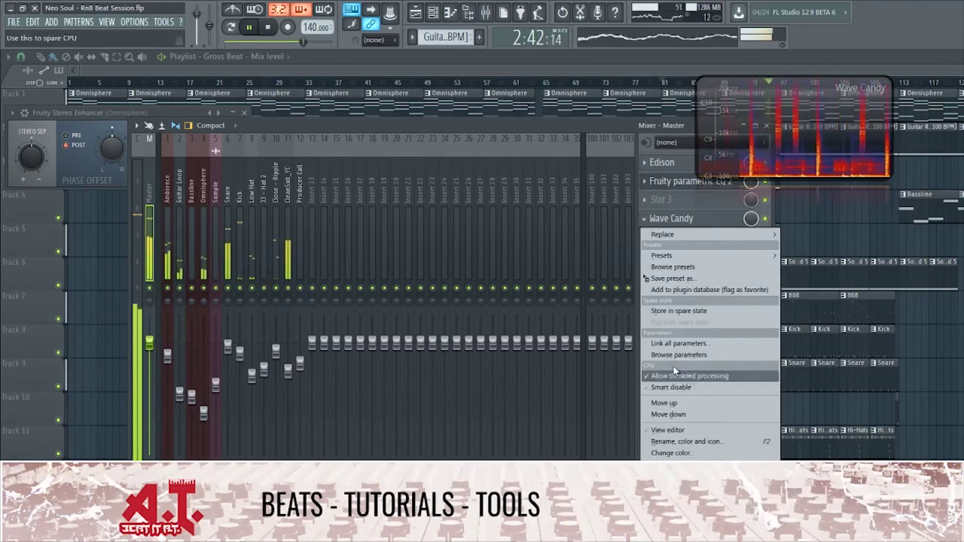
left_click(670, 404)
left_click(659, 237)
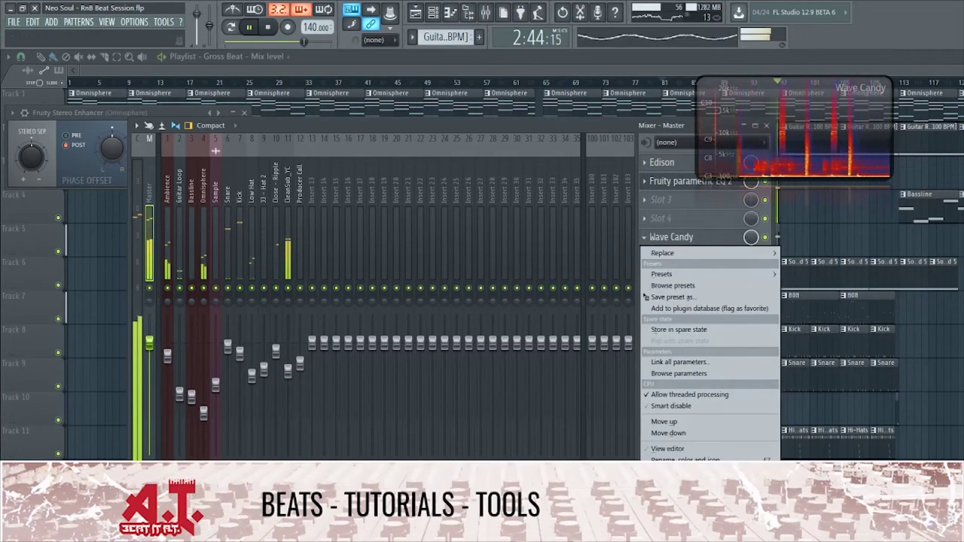
left_click(672, 429)
left_click(660, 256)
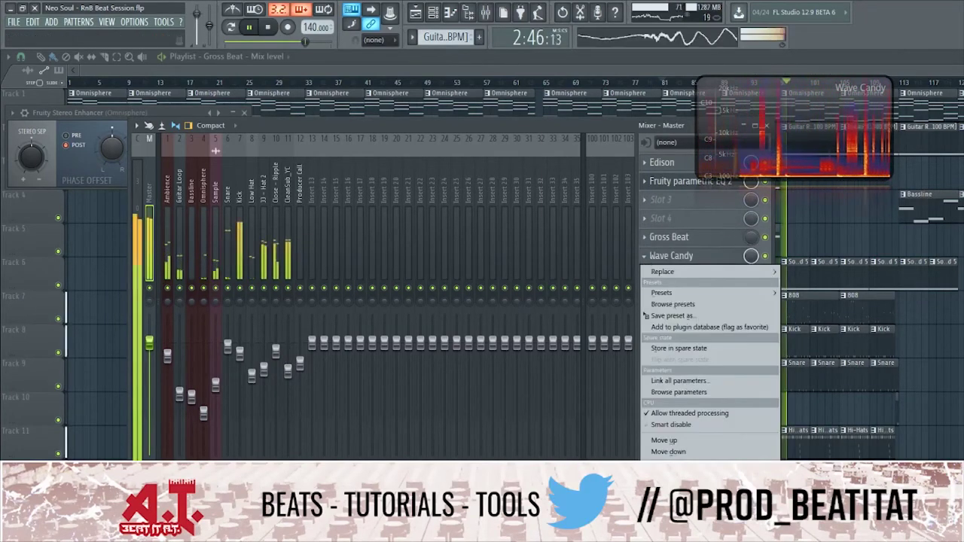
left_click(670, 449)
Move Gross Beat up the Master's effect chain to slot 2, ahead of Fruity parametric EQ 2.
left_click(660, 237)
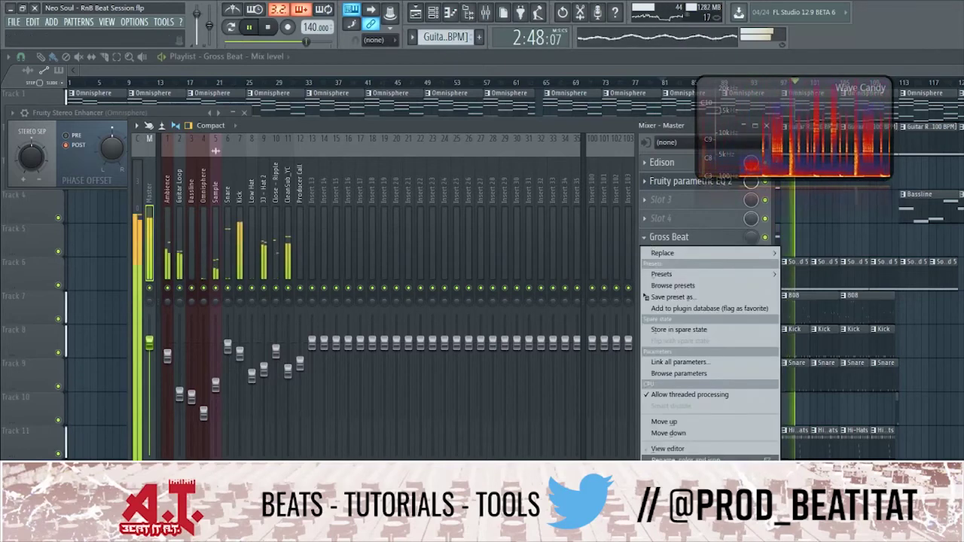
left_click(670, 419)
left_click(645, 219)
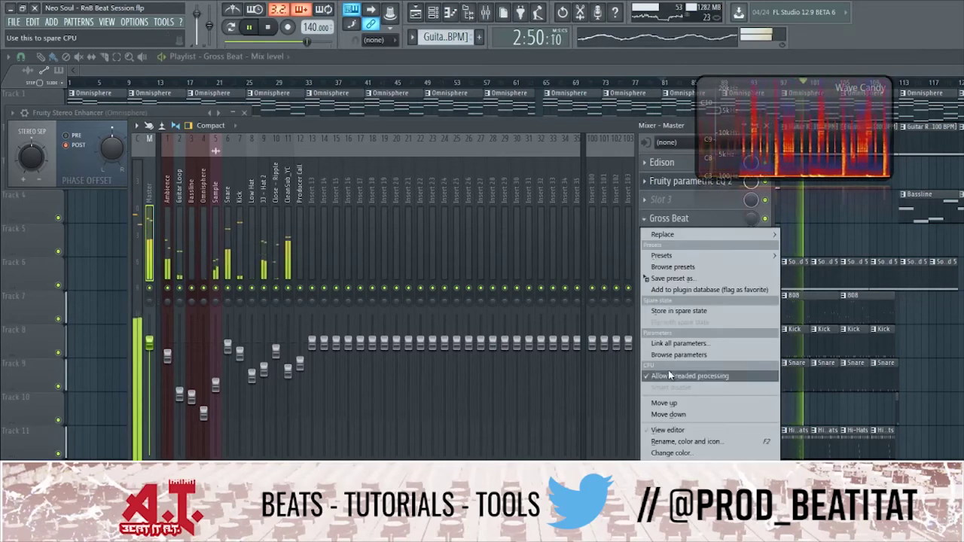
left_click(670, 400)
left_click(646, 199)
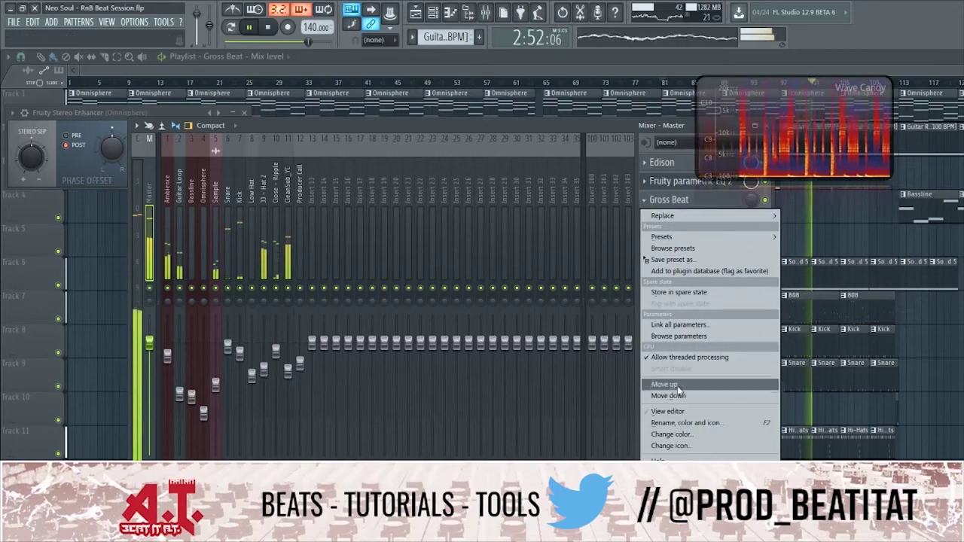
left_click(671, 382)
Shape the Master's EQ by cutting the lowest and highest bands, gently boosting bands 2, 4 and 6, and dipping bands 3 and 5.
left_click(678, 199)
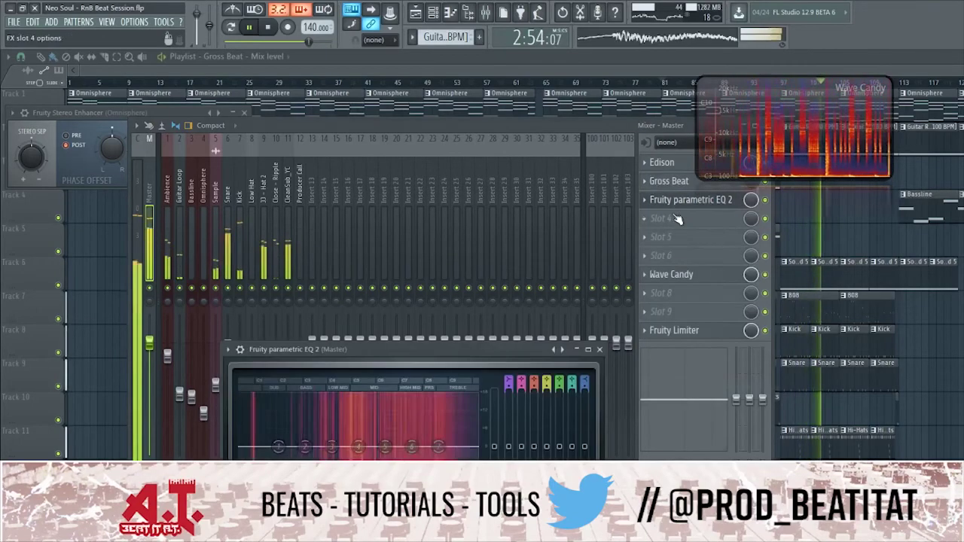
left_click_drag(258, 447, 242, 457)
left_click_drag(305, 447, 475, 454)
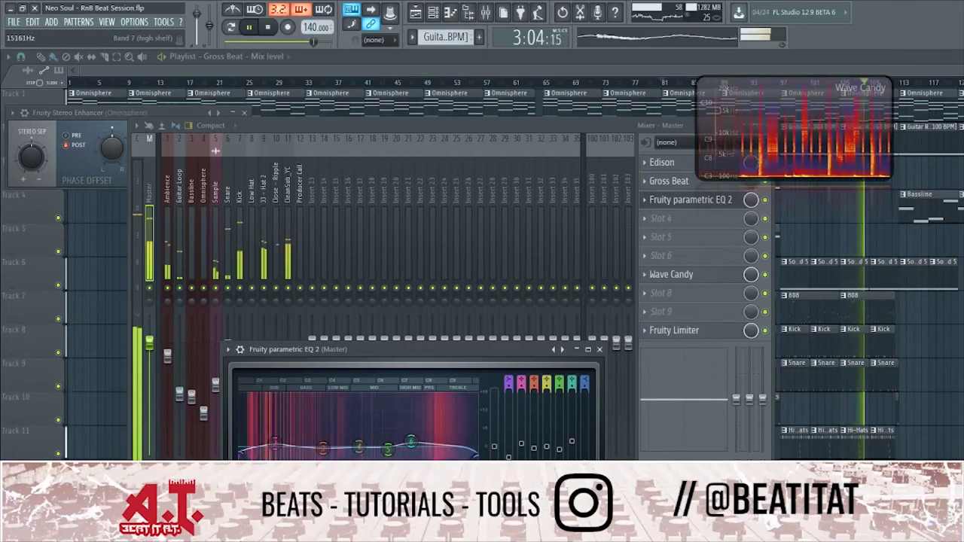
left_click_drag(359, 446, 321, 450)
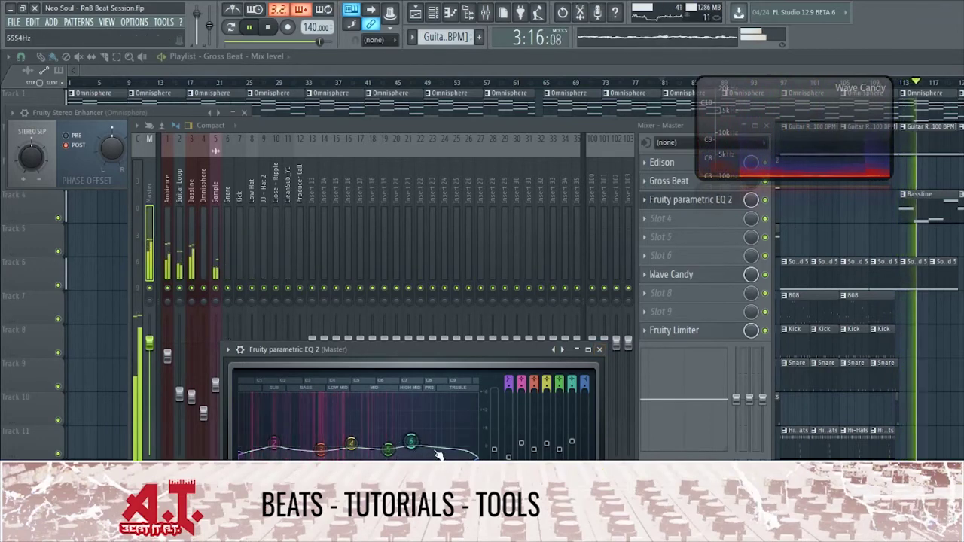
left_click(601, 351)
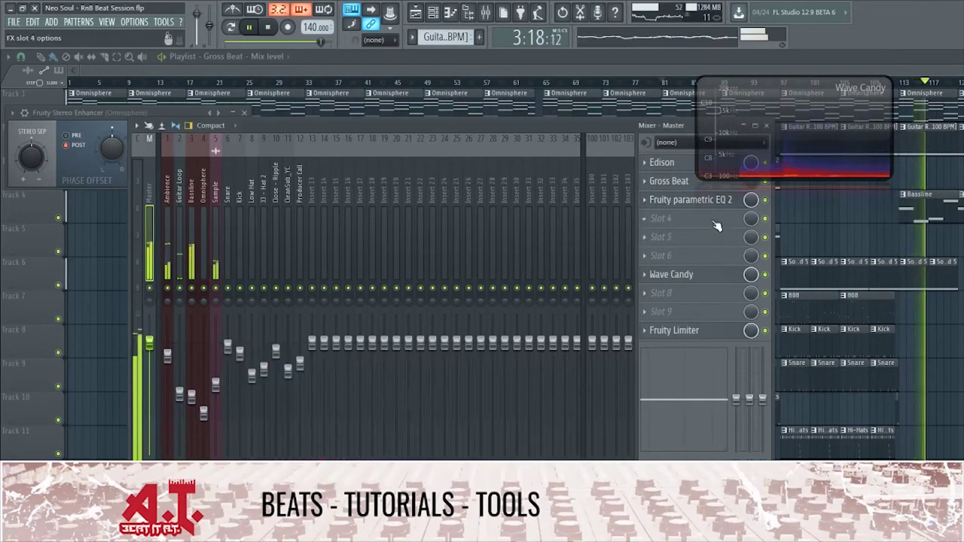
Load Soundgoodizer into the Master's fourth effect slot and replay the beat to hear it.
left_click(711, 220)
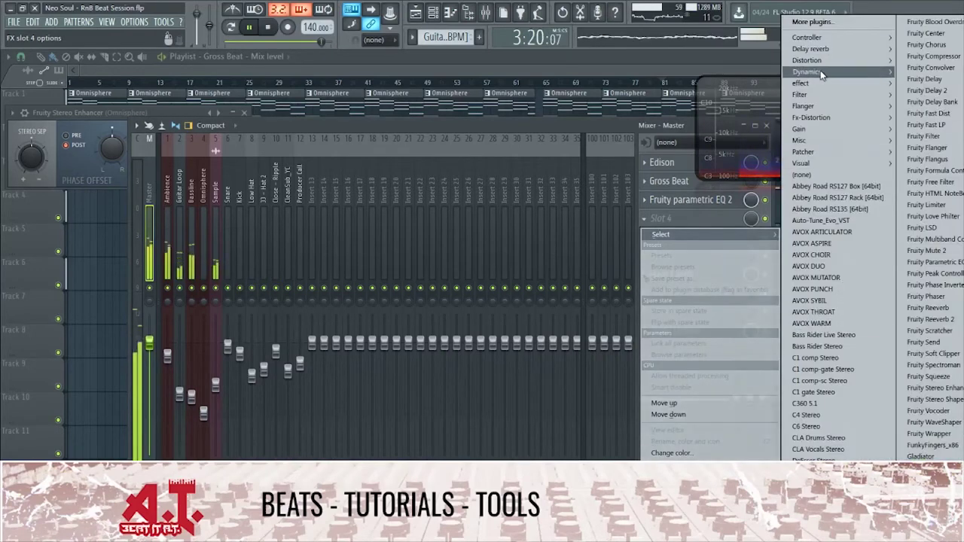
mouse_move(820, 70)
left_click(930, 129)
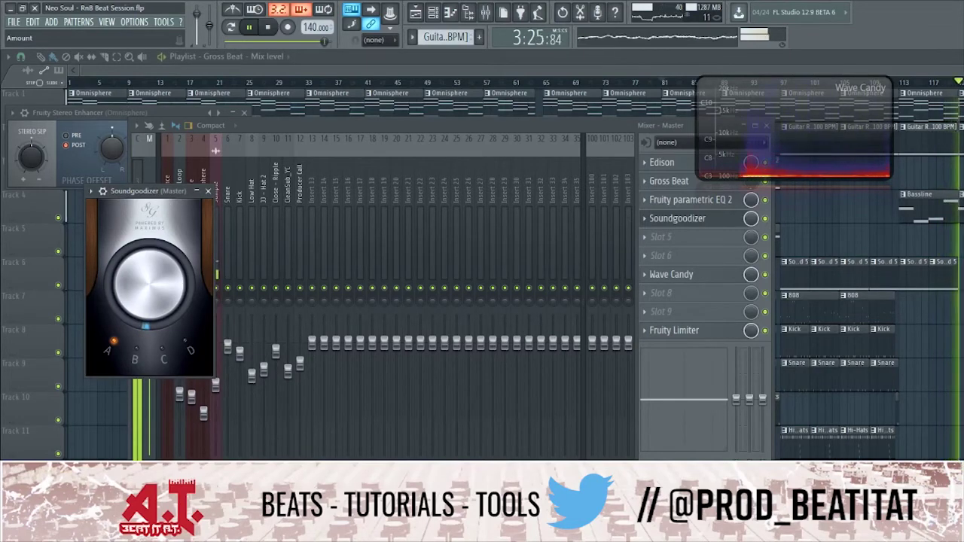
left_click(207, 191)
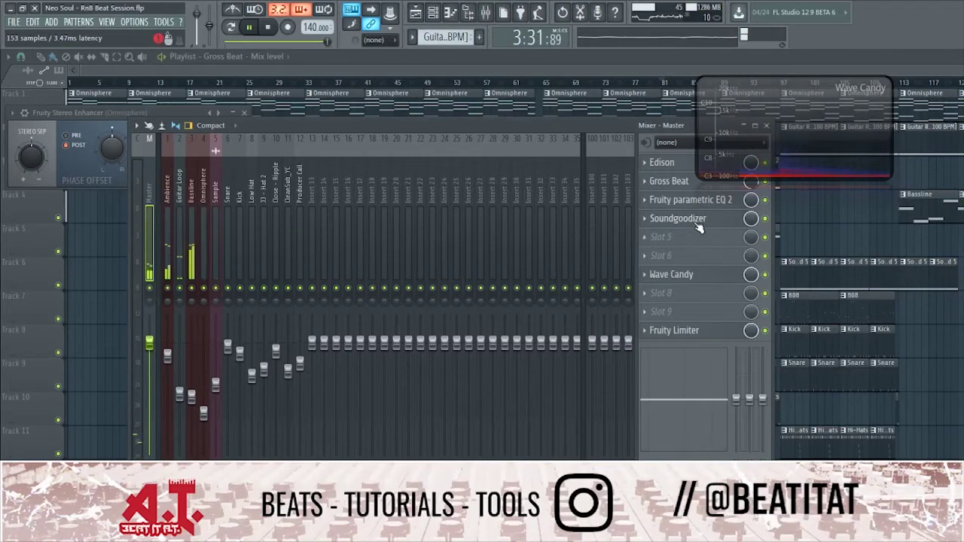
key("space")
key("space")
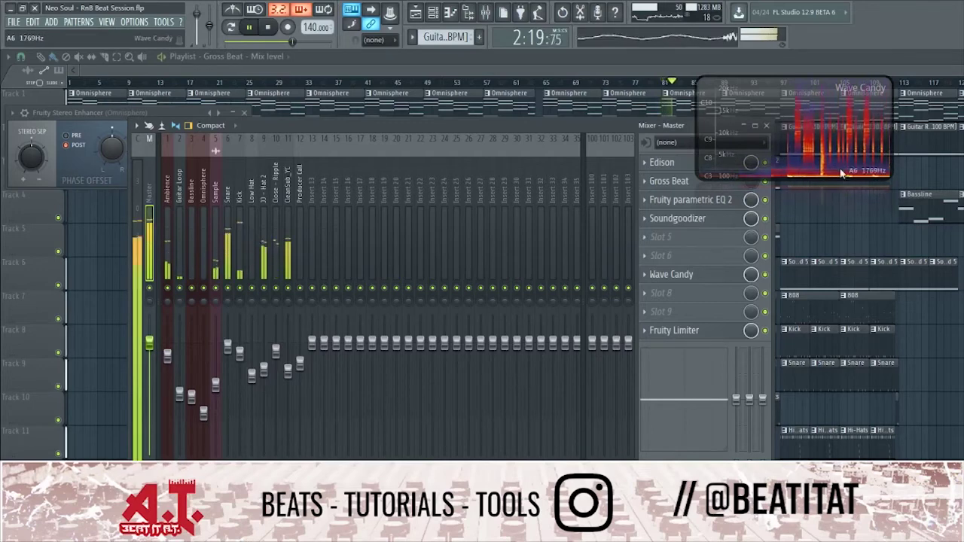
key("space")
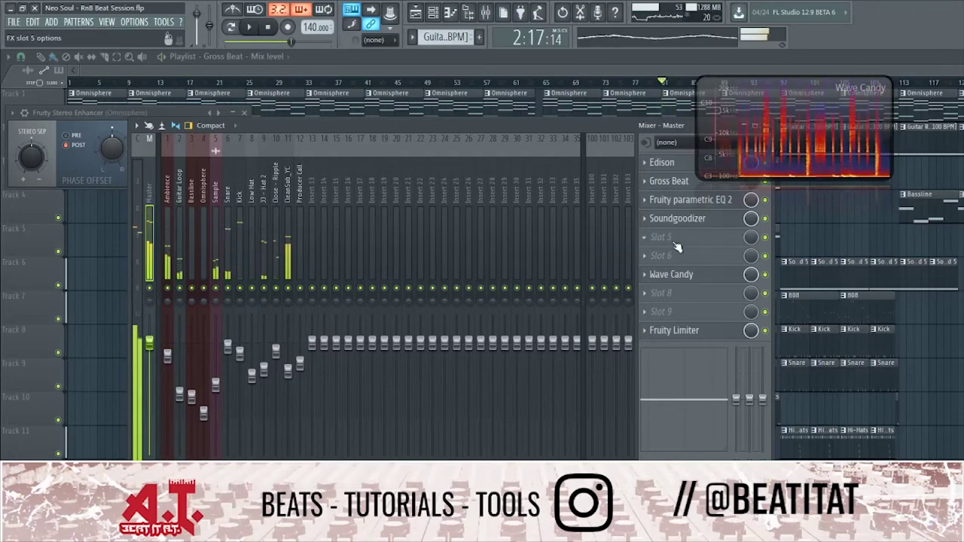
Load J37 Stereo from WaveShell-VST3 9.2 into the Master's fifth effect slot, then hide its window and reselect the Master track.
left_click(672, 239)
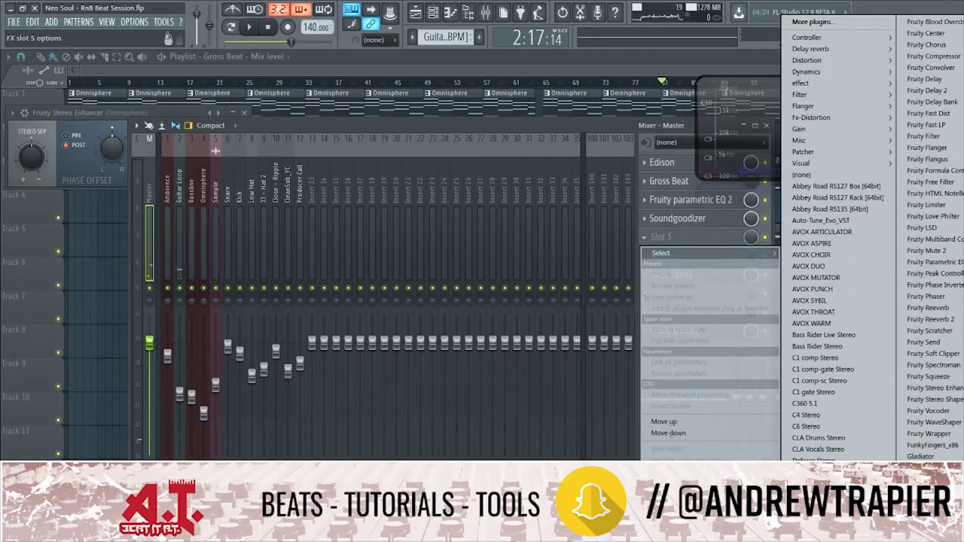
left_click(934, 489)
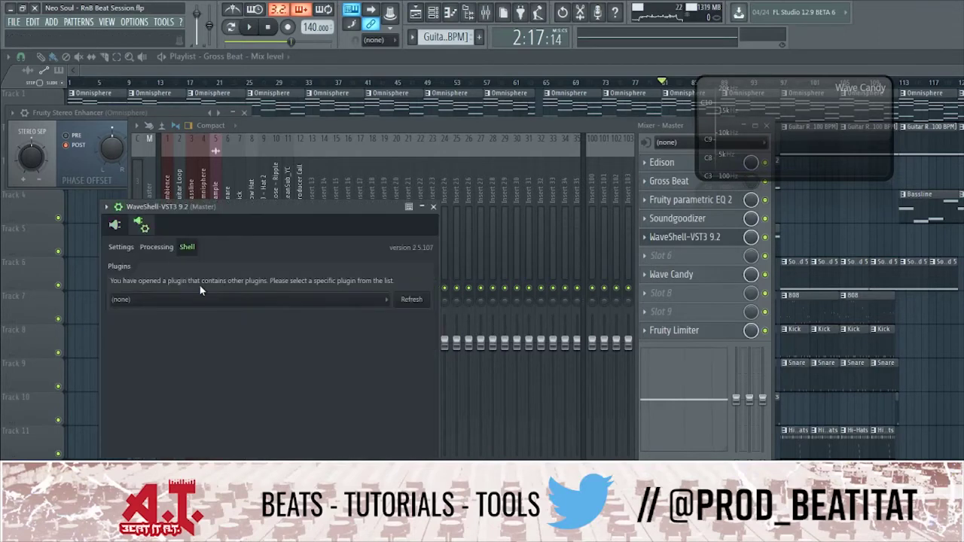
left_click(195, 299)
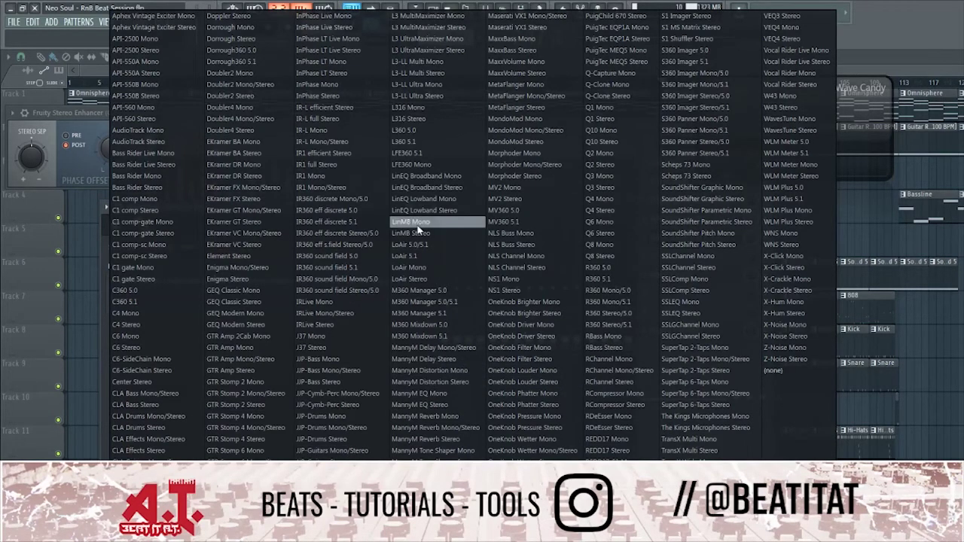
left_click(315, 347)
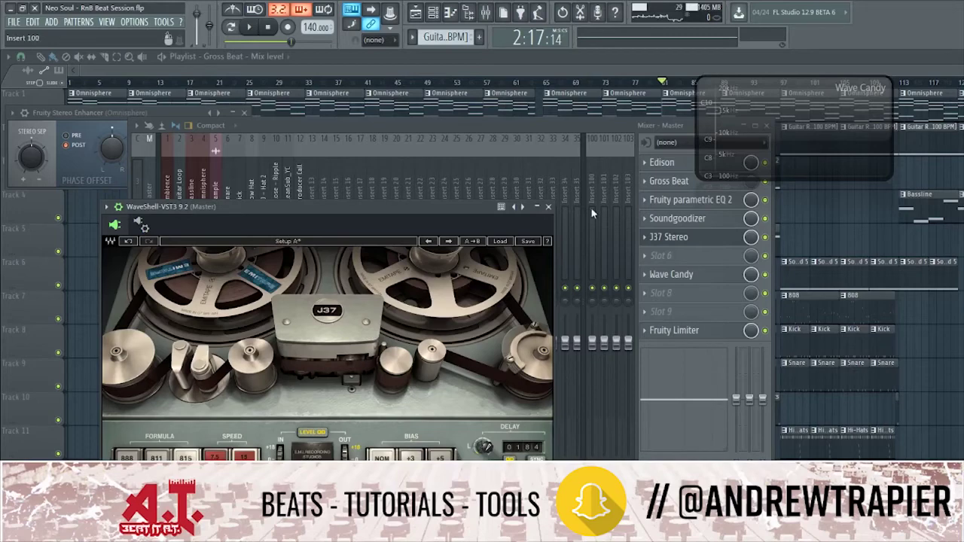
left_click(556, 206)
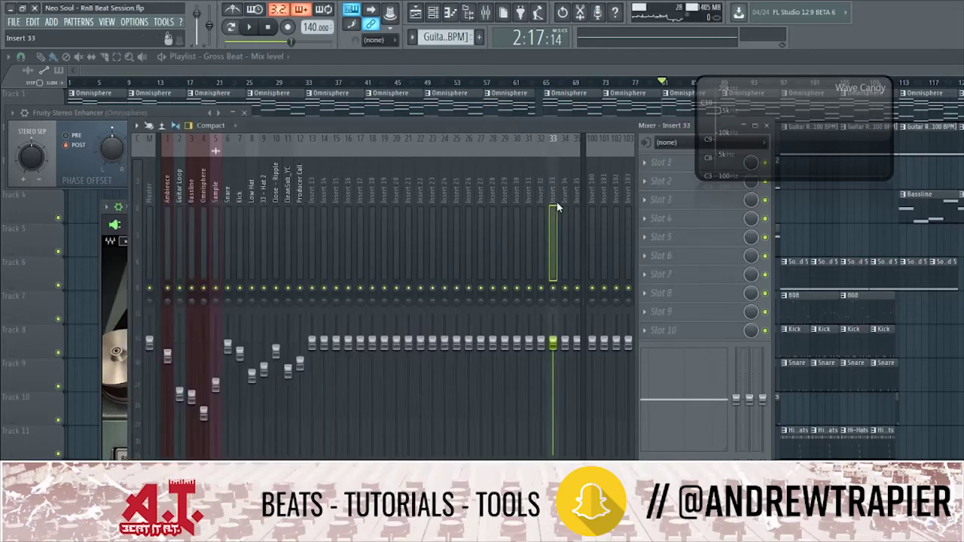
left_click(147, 211)
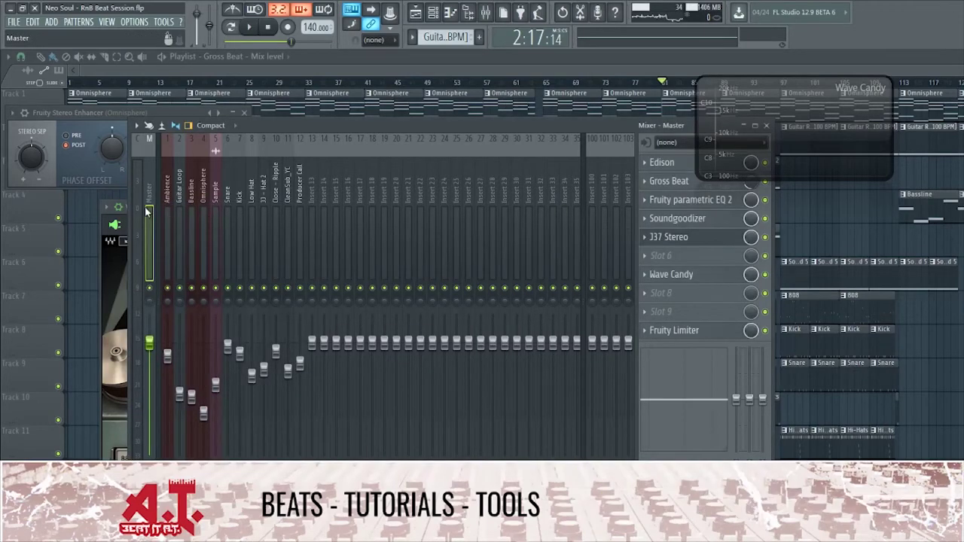
Move Wave Candy down the Master's effect chain to slot 9, directly above Fruity Limiter.
left_click(722, 259)
left_click(644, 141)
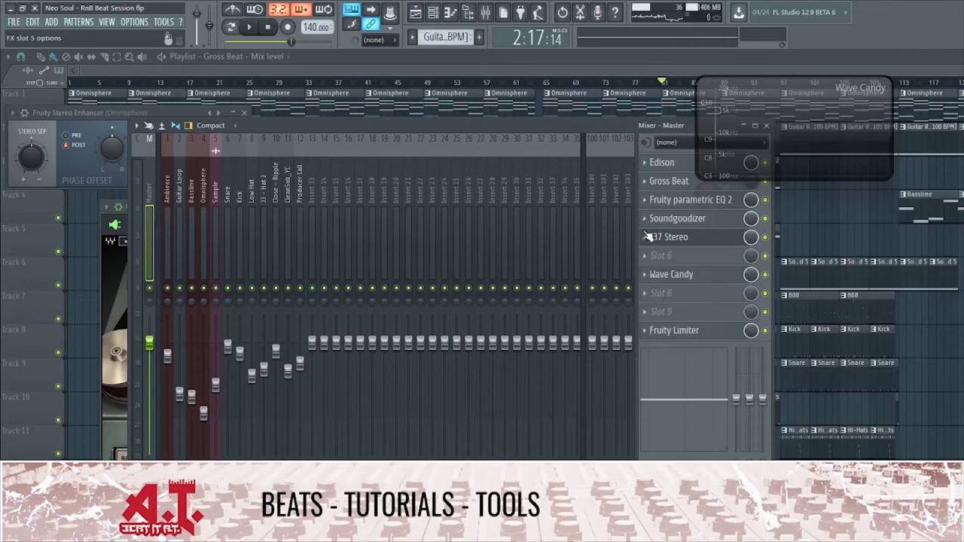
left_click(644, 276)
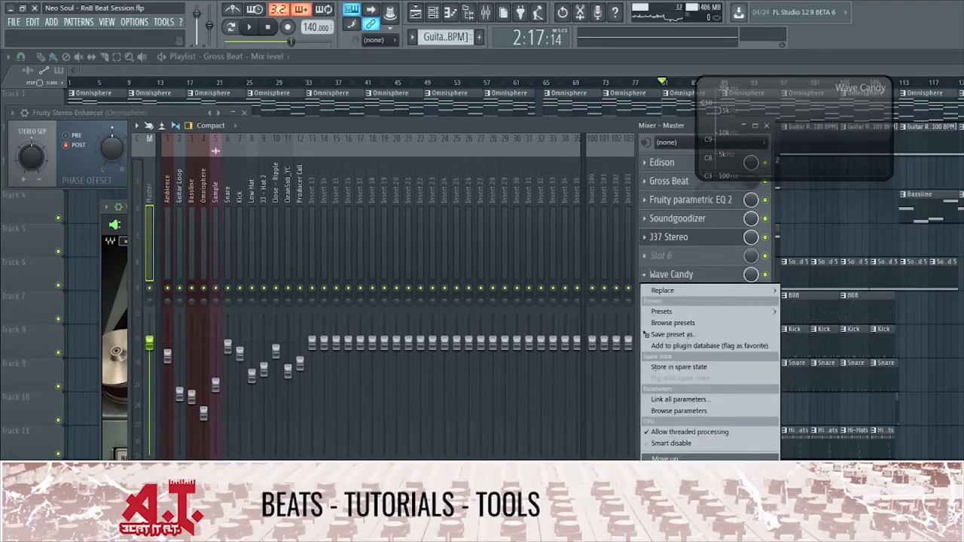
left_click(667, 470)
left_click(645, 295)
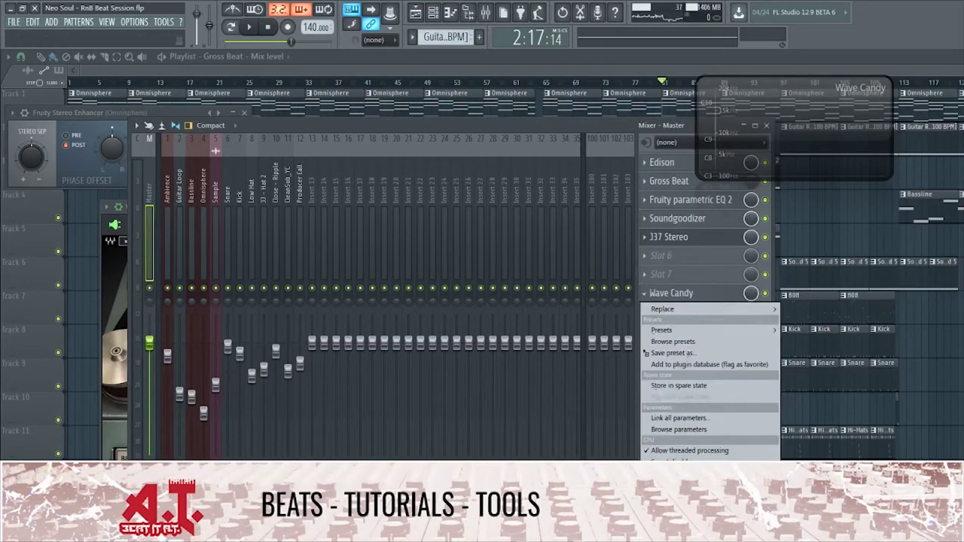
left_click(667, 470)
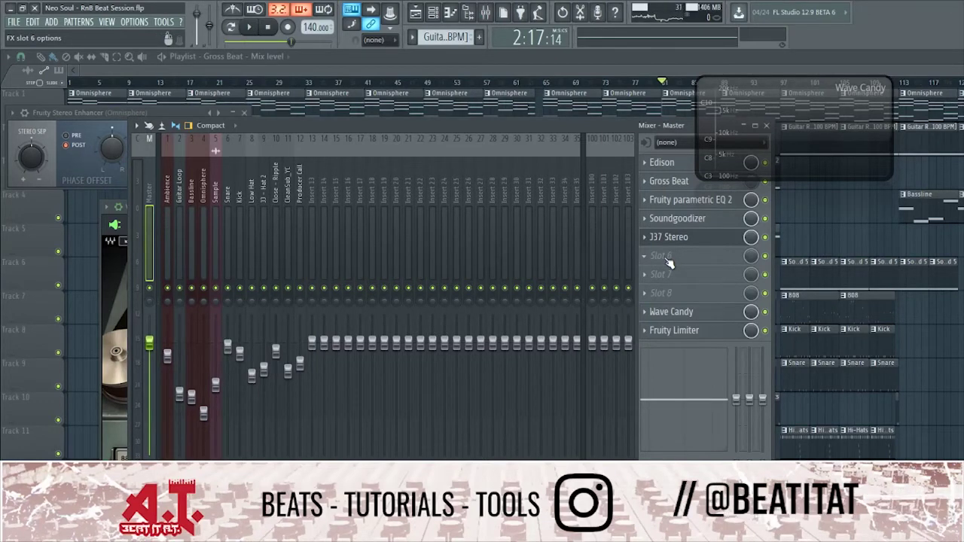
View the J37 Stereo interface, play the beat through it, and return the playhead to bar 81.
left_click(700, 238)
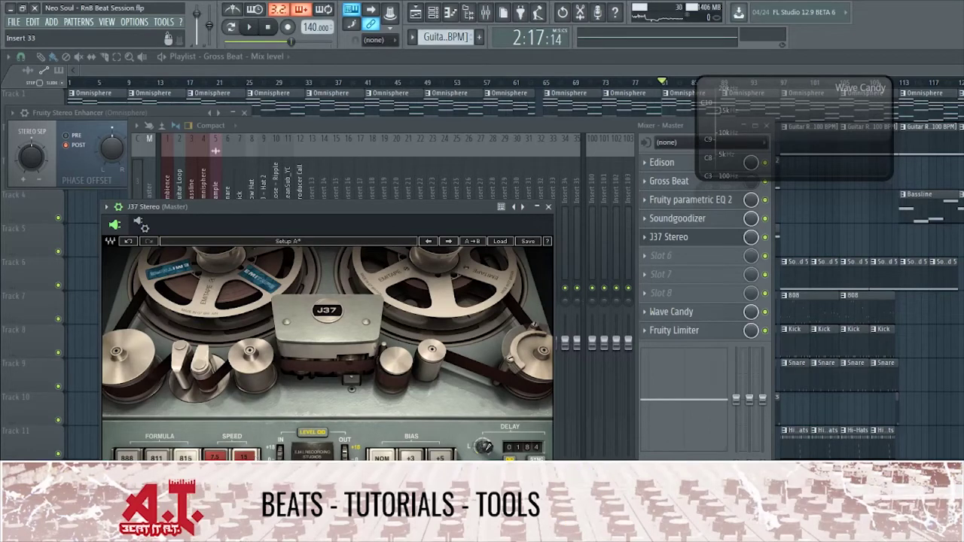
left_click(547, 207)
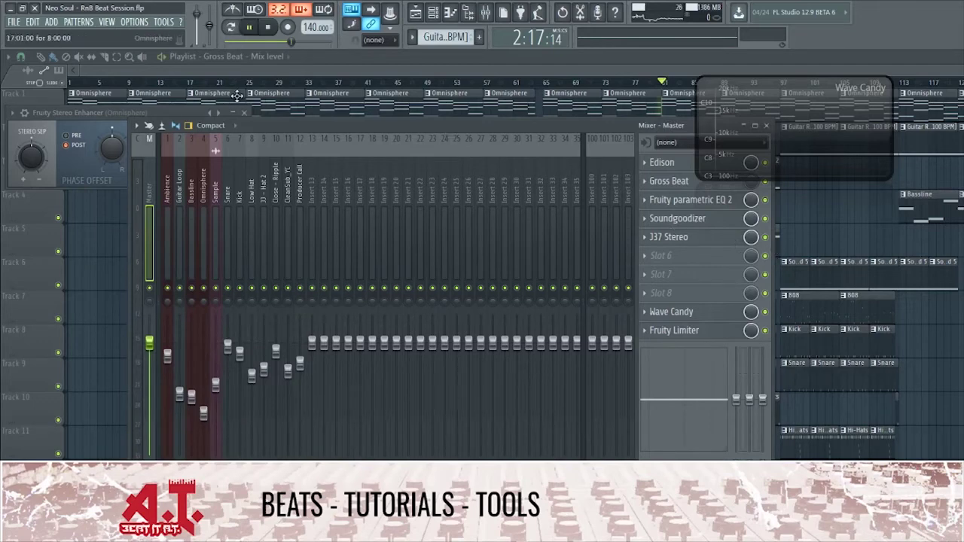
key("space")
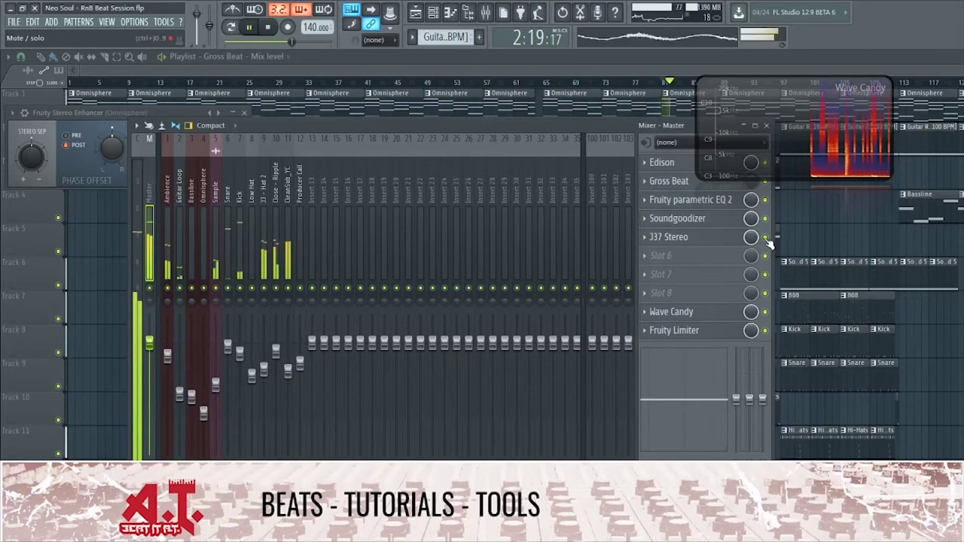
key("space")
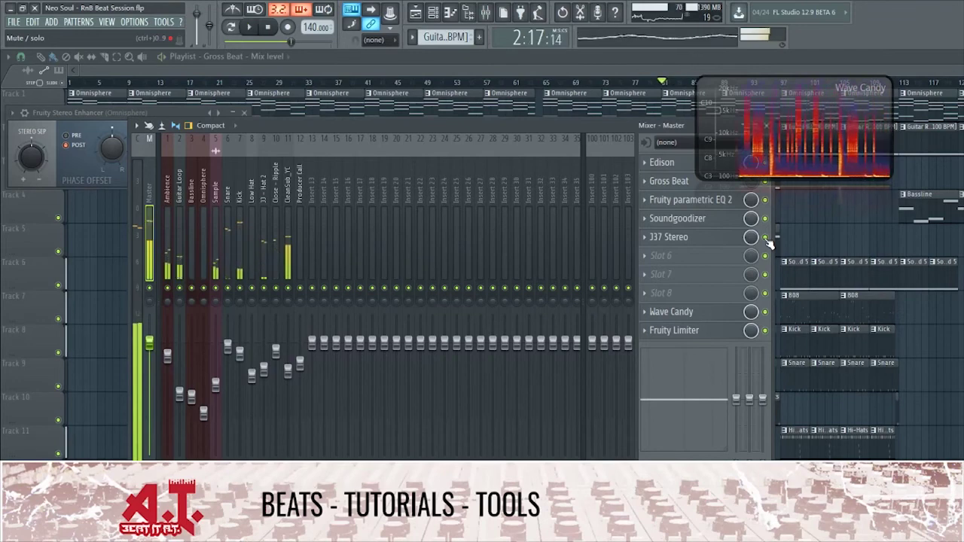
left_click(275, 27)
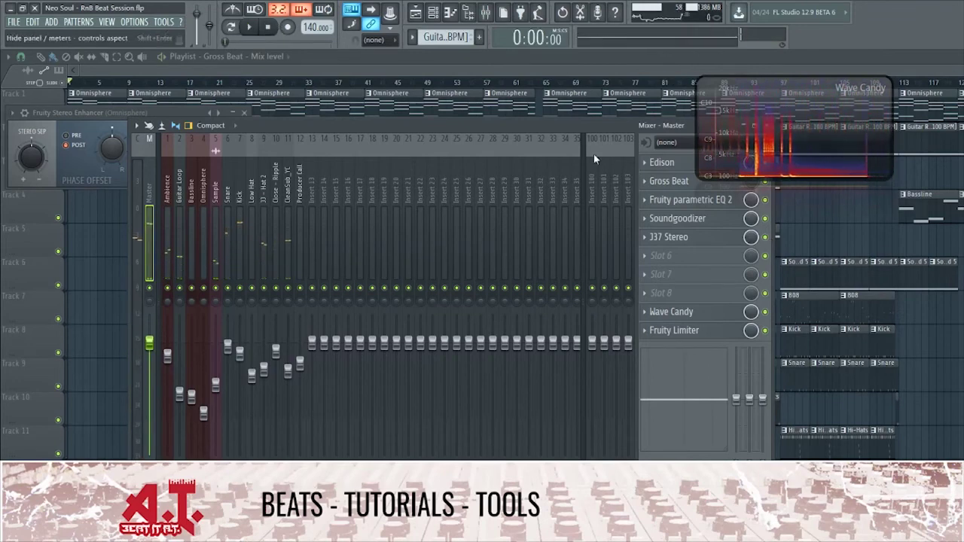
left_click_drag(644, 82, 669, 89)
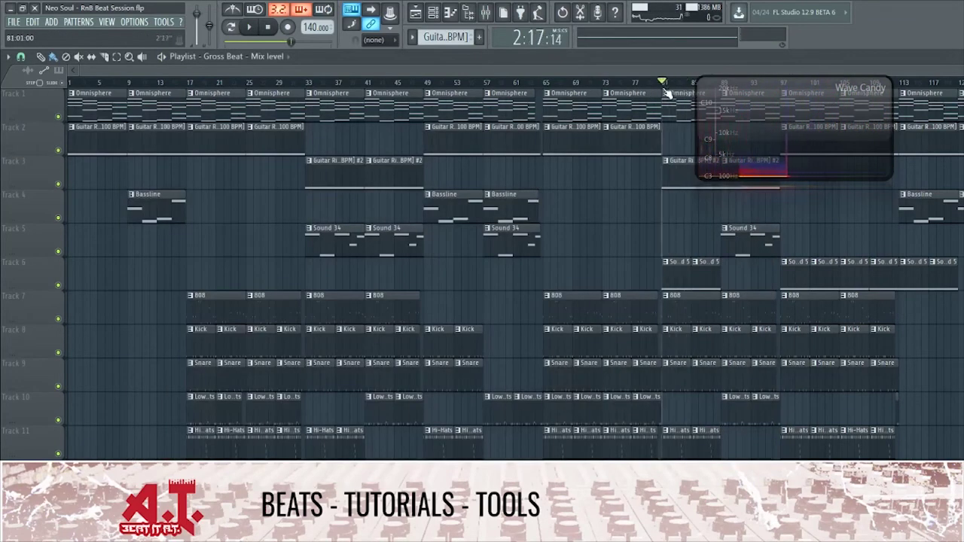
left_click(486, 12)
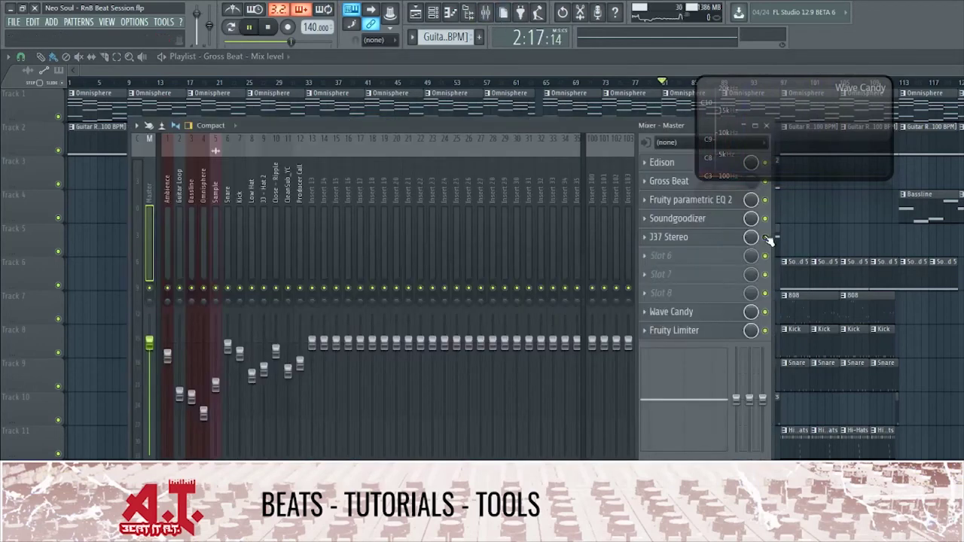
Replay the beat from bar 81 to judge J37 Stereo's effect on the Master, then stop playback.
key("space")
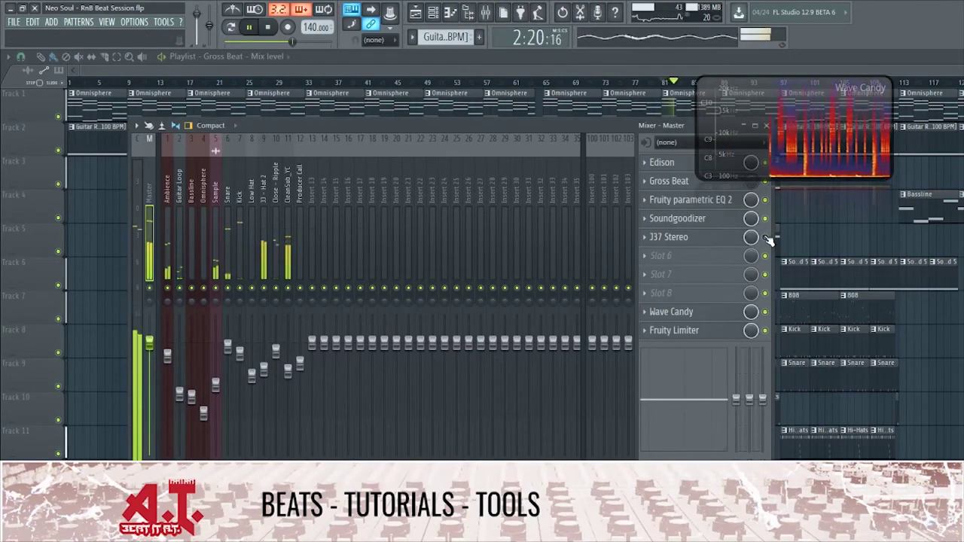
key("space")
key("space")
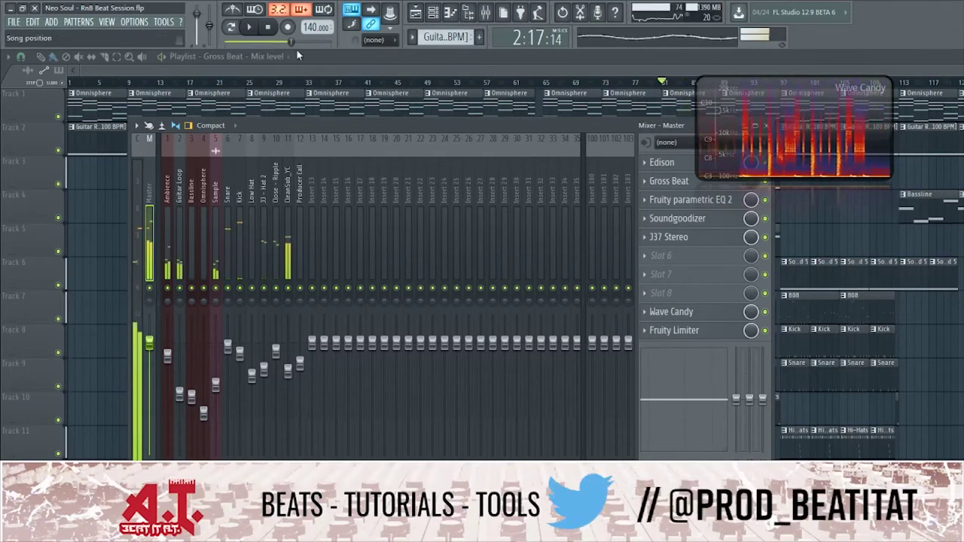
key("space")
left_click(490, 17)
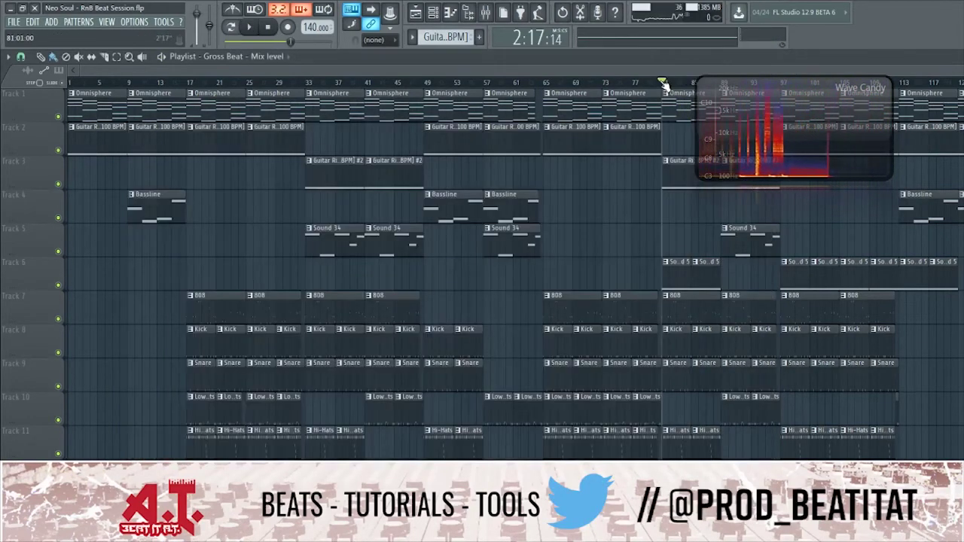
left_click(491, 21)
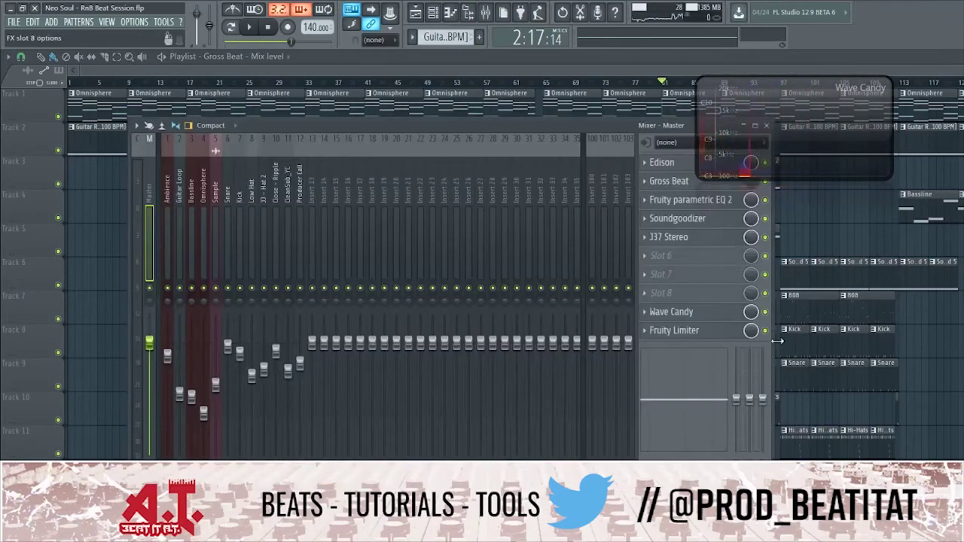
Load L3 MultiMaximizer Stereo from WaveShell-VST3 9.2 into the Master's sixth effect slot.
left_click(689, 256)
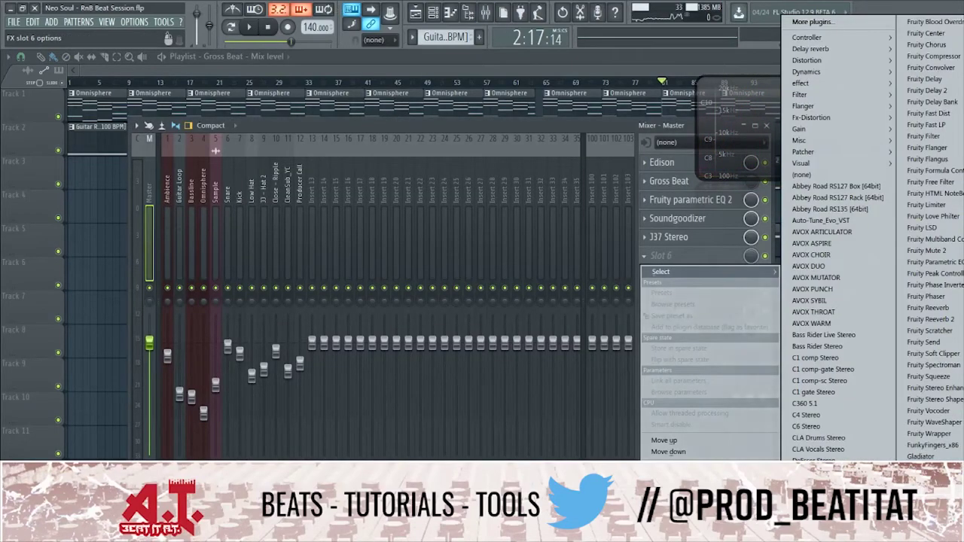
left_click(962, 301)
left_click(25, 114)
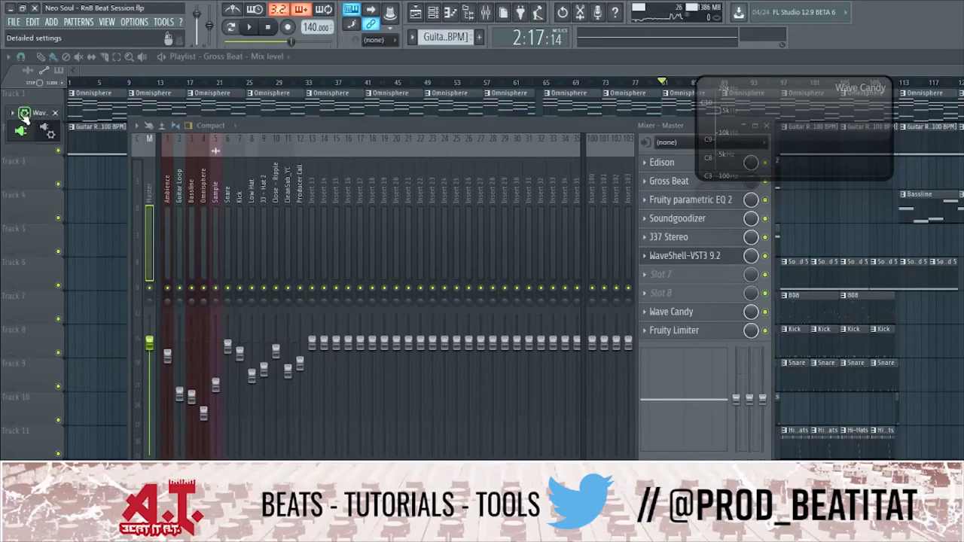
left_click(48, 131)
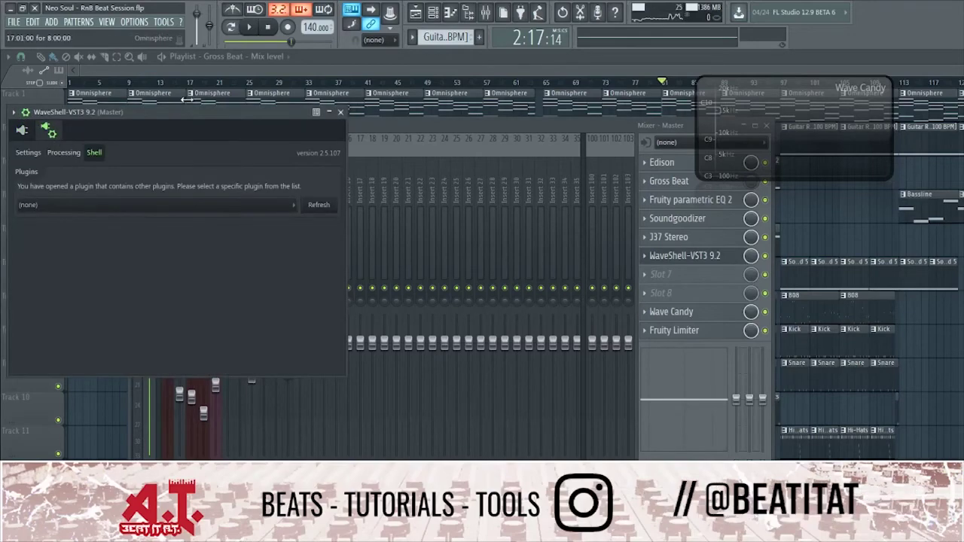
left_click_drag(187, 105, 246, 99)
left_click(292, 200)
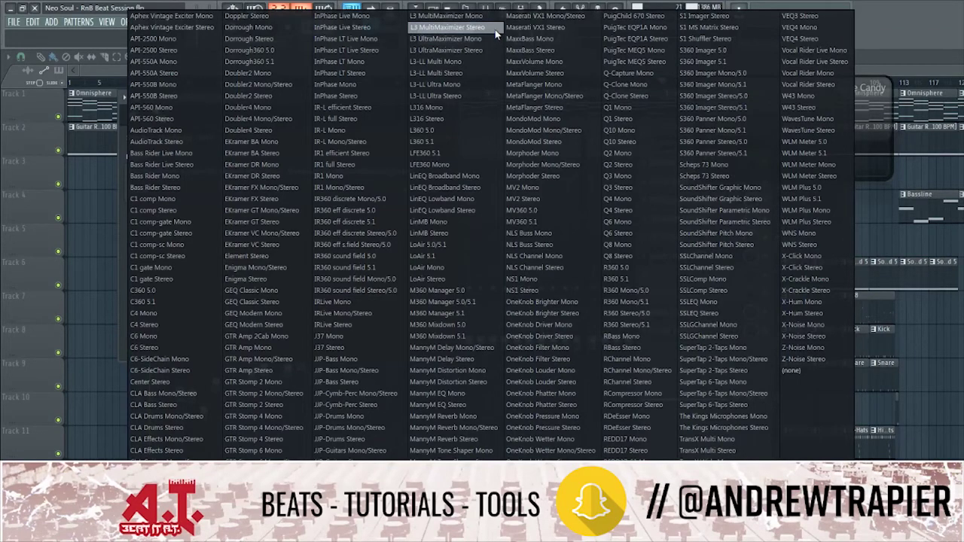
left_click(447, 27)
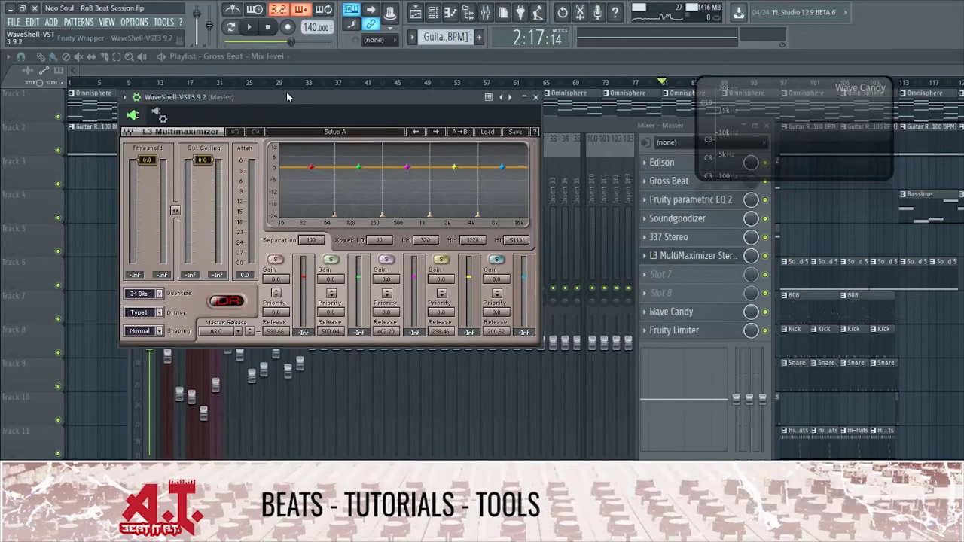
Play the beat and solo L3 Multimaximizer bands 2 to 5 in turn, setting band 4's gain to -0.3 and band 5's to -0.4.
key("space")
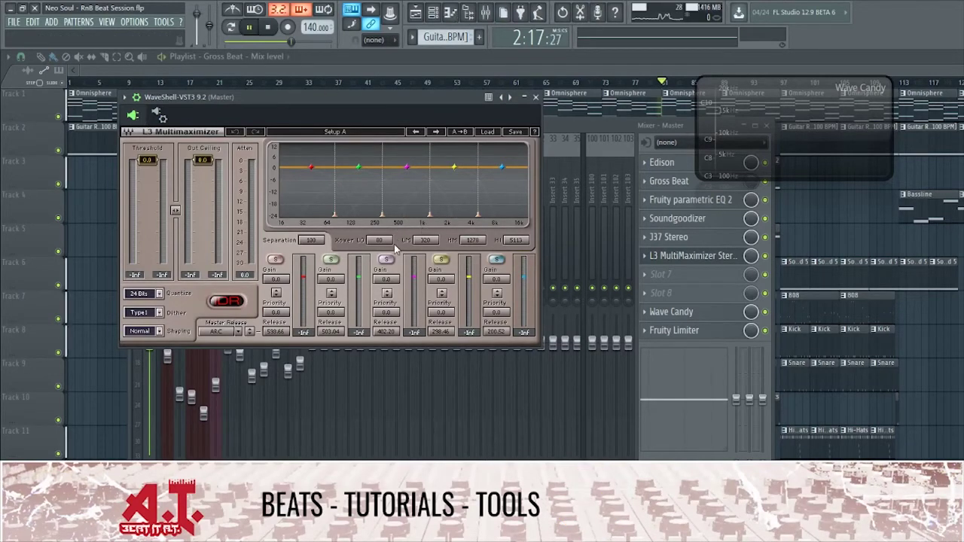
left_click(332, 260)
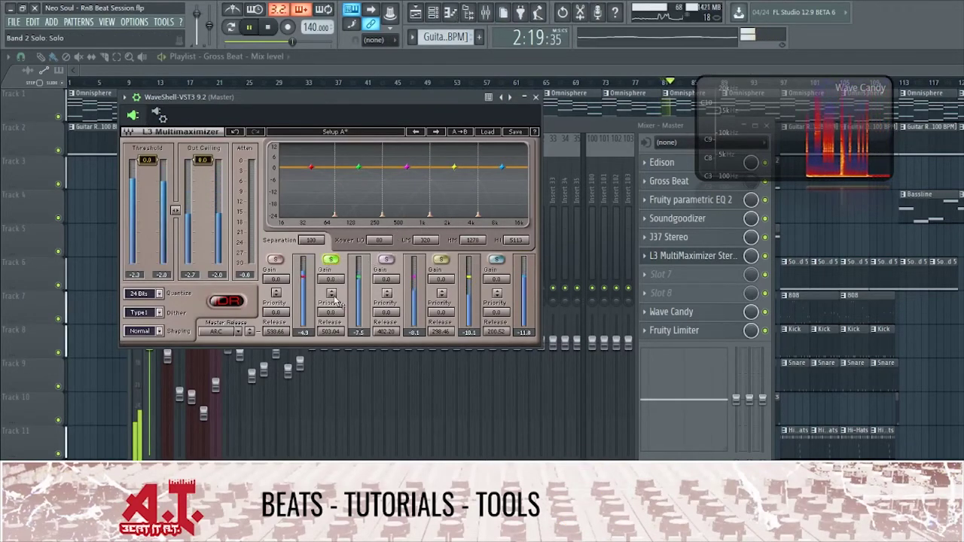
left_click(387, 259)
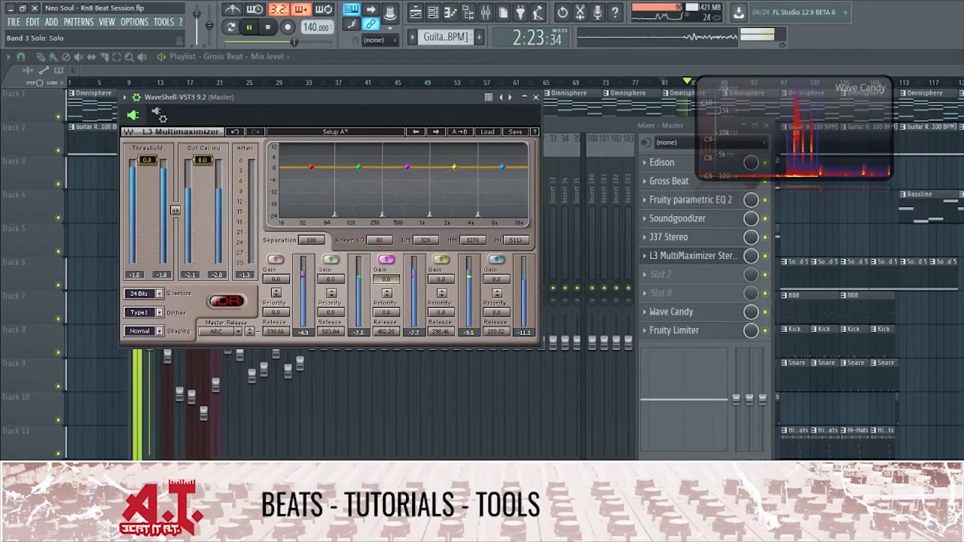
left_click(438, 261)
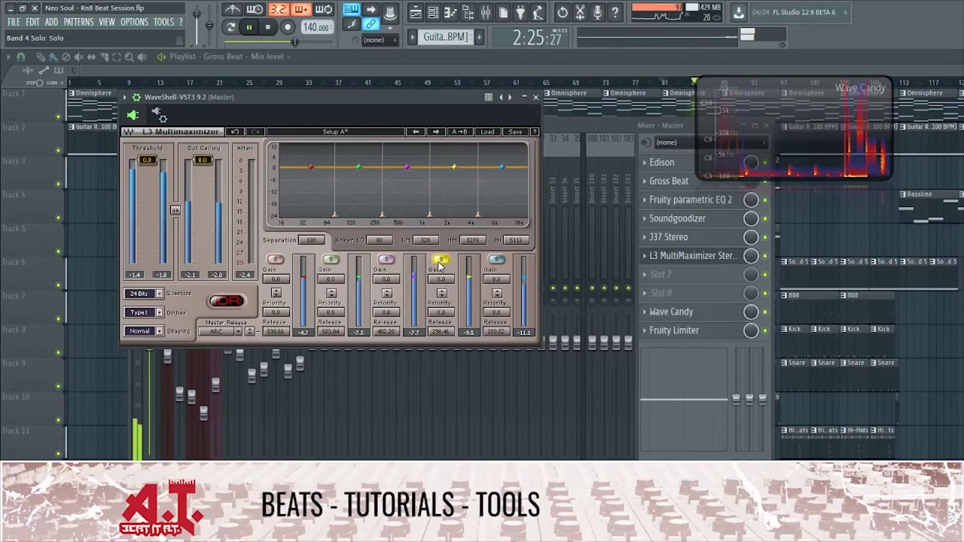
left_click_drag(443, 279, 496, 280)
left_click(496, 259)
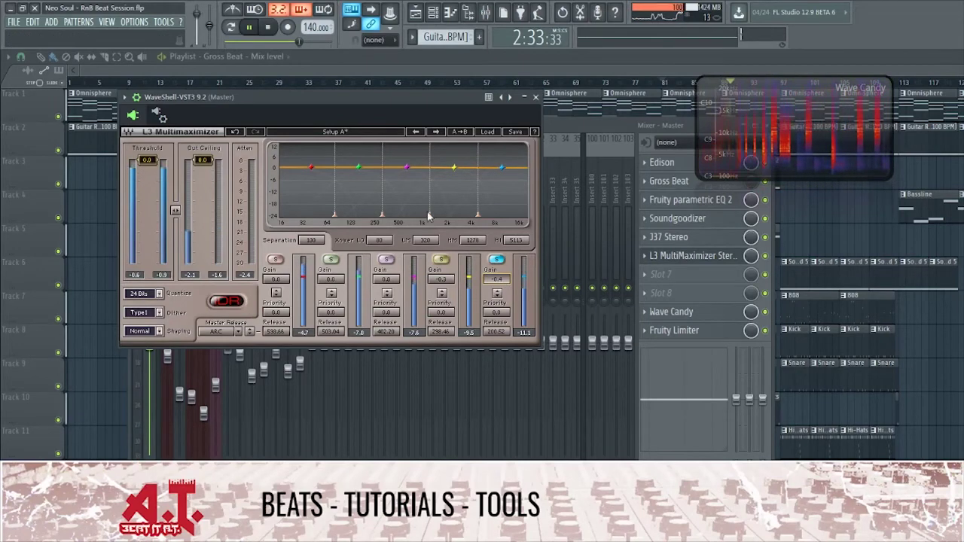
Solo L3 Multimaximizer bands 2 and 1 in turn, setting band 2's gain to -0.5 dB and band 1's to -0.4 dB.
left_click(331, 260)
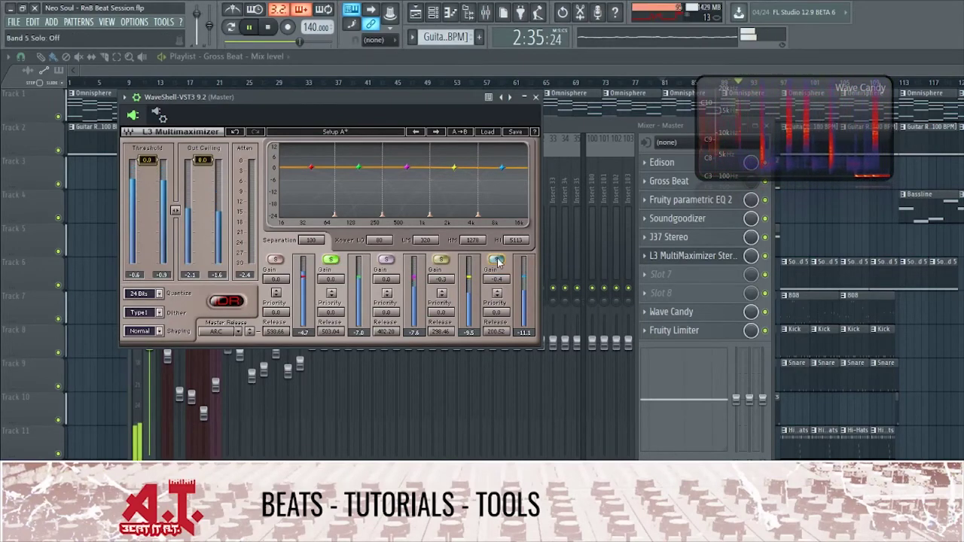
left_click_drag(331, 280, 330, 283)
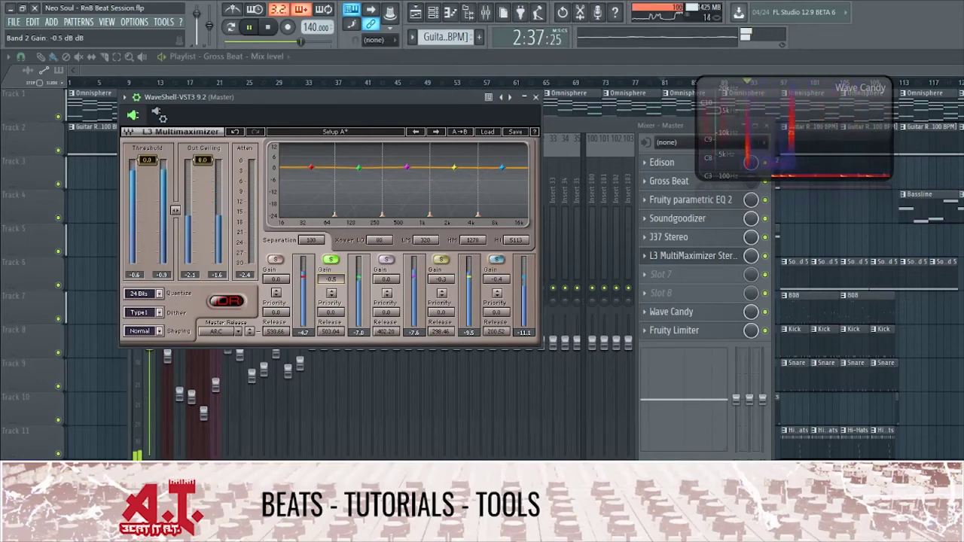
left_click(276, 260)
left_click_drag(285, 276, 284, 280)
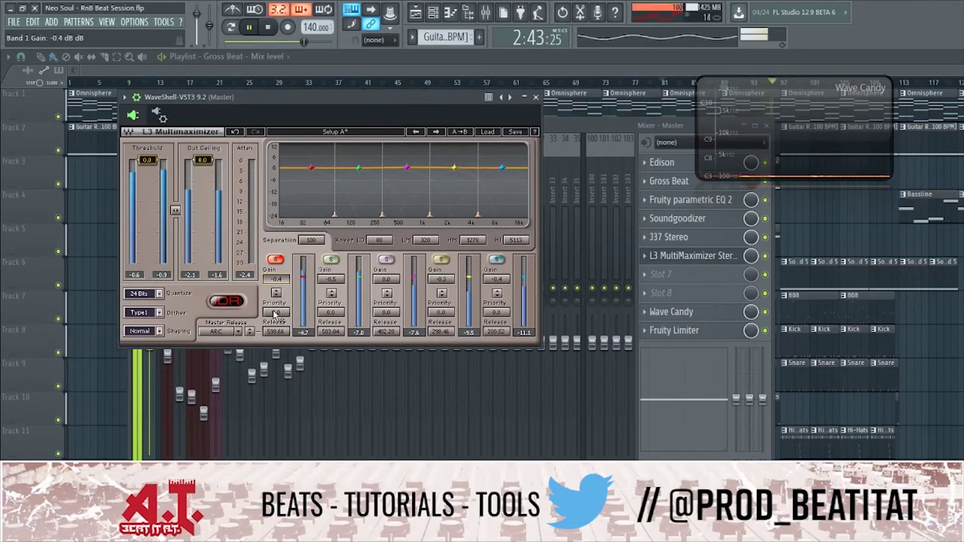
Stop playback and set the L3 Multimaximizer's dither to Type2 and its quantize to 16 Bits.
key("space")
left_click(148, 314)
left_click(145, 297)
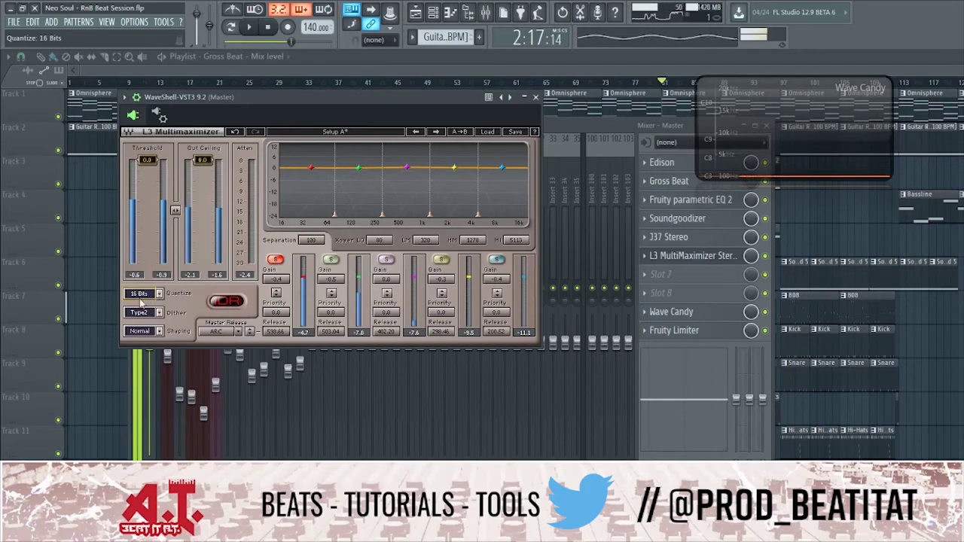
Unsolo L3 Multimaximizer band 1 and set its shaping to Ultra during playback, stopping the beat once set.
left_click(276, 260)
key("space")
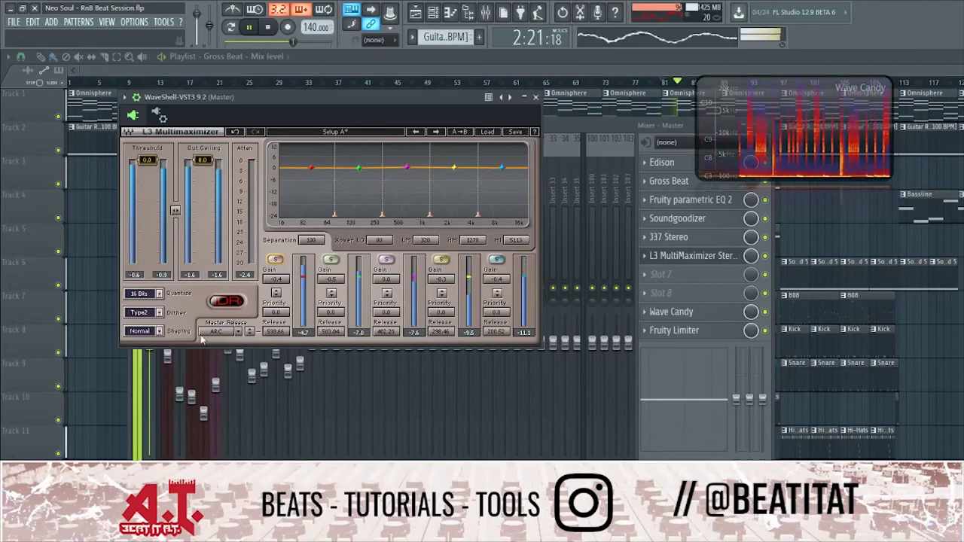
left_click(149, 335)
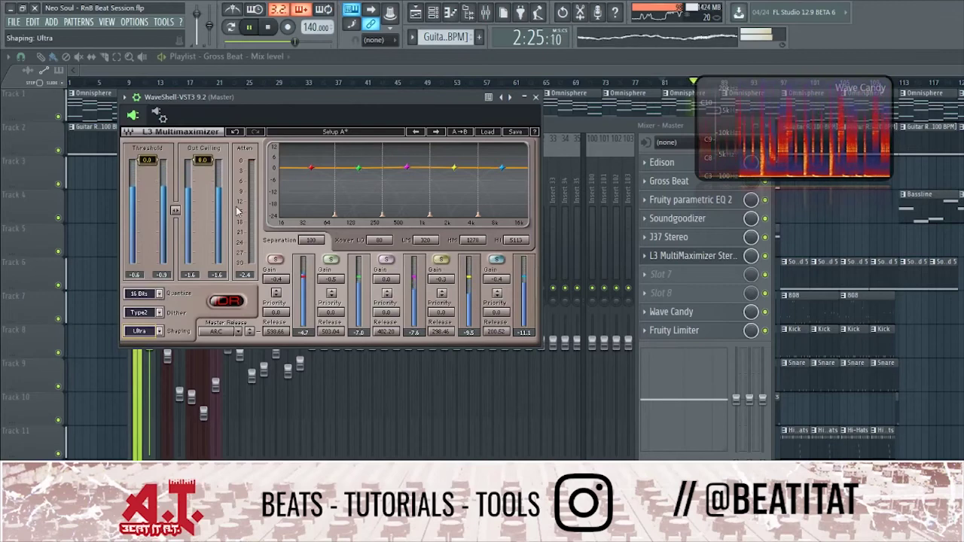
key("space")
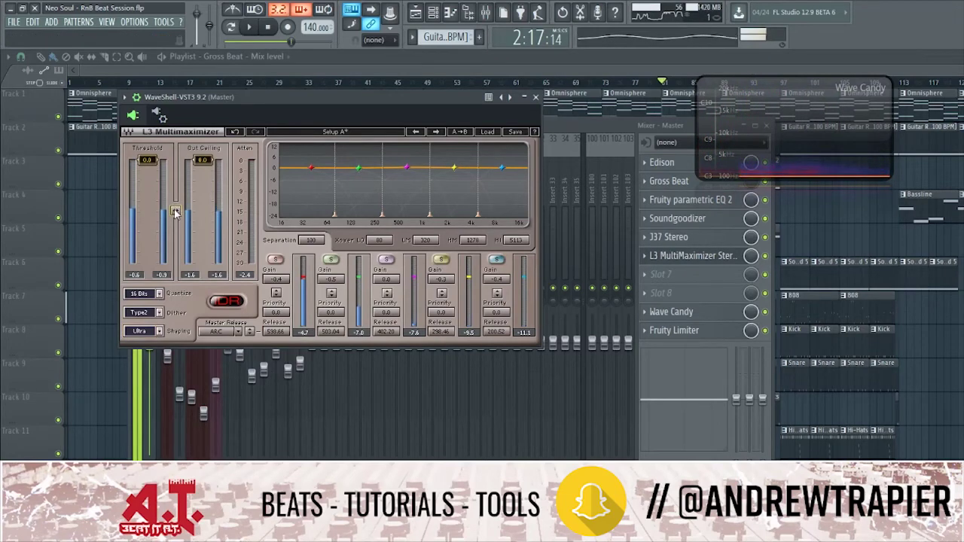
Lower the L3 Multimaximizer's threshold and out ceiling together to -3.2 dB while checking the beat.
left_click_drag(174, 201, 174, 211)
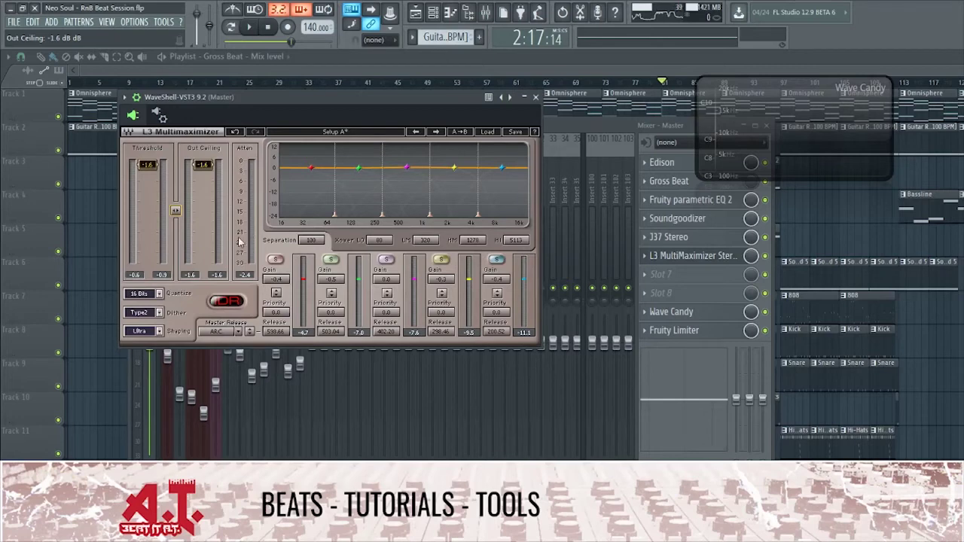
key("space")
left_click_drag(175, 211, 175, 222)
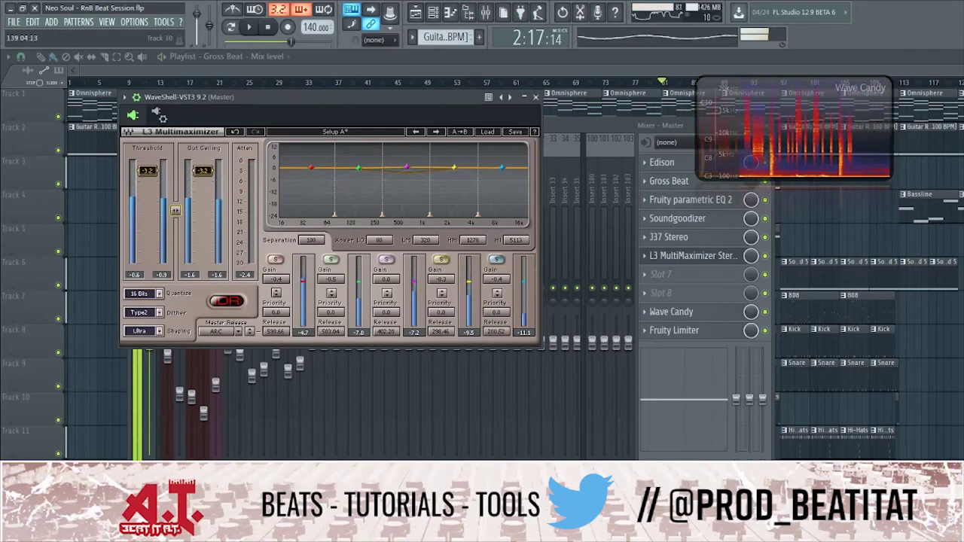
Reset the song position, place the playhead back at bar 81 and bring up the mixer.
key("F5")
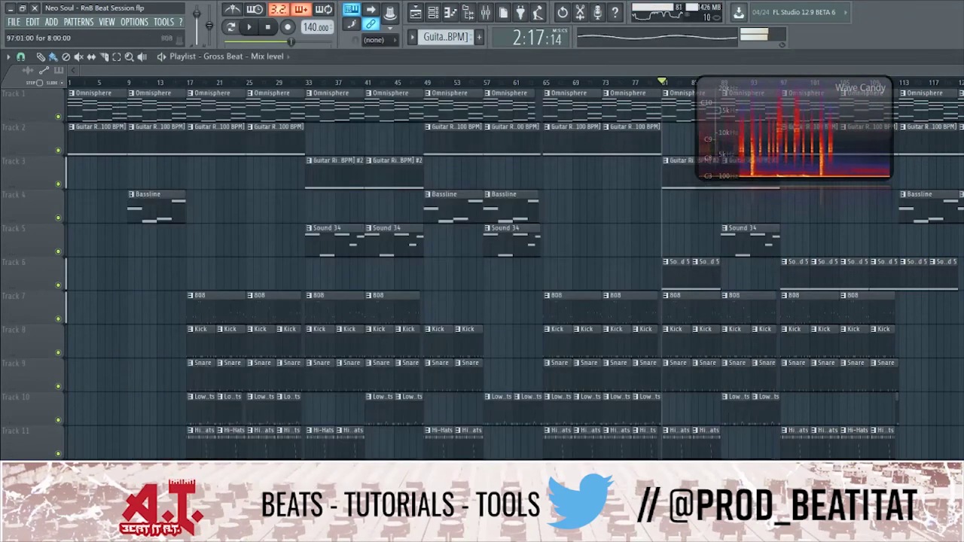
left_click(268, 27)
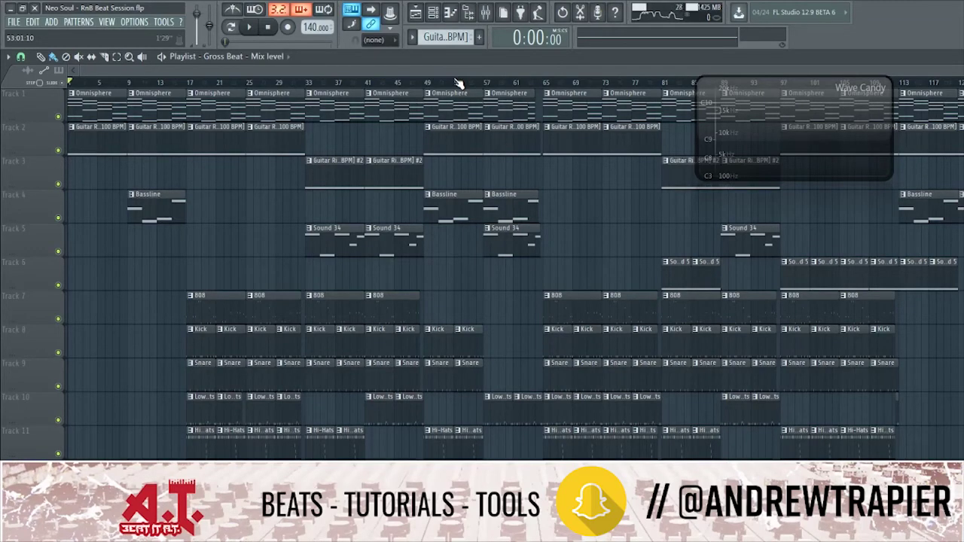
left_click(662, 83)
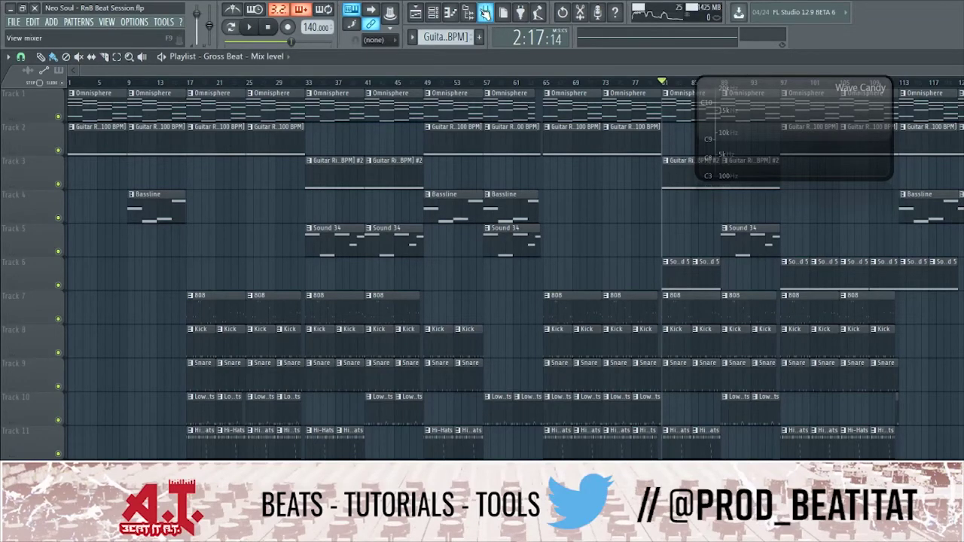
left_click(485, 13)
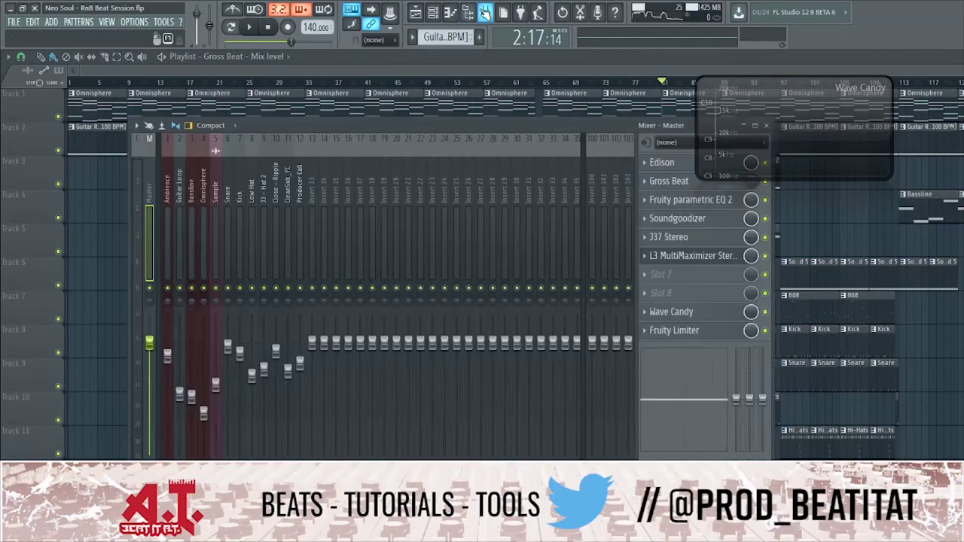
Play the beat and set the Master's L3 Multimaximizer threshold to -3.4 dB and out ceiling to -0.2 dB.
key("space")
left_click(669, 258)
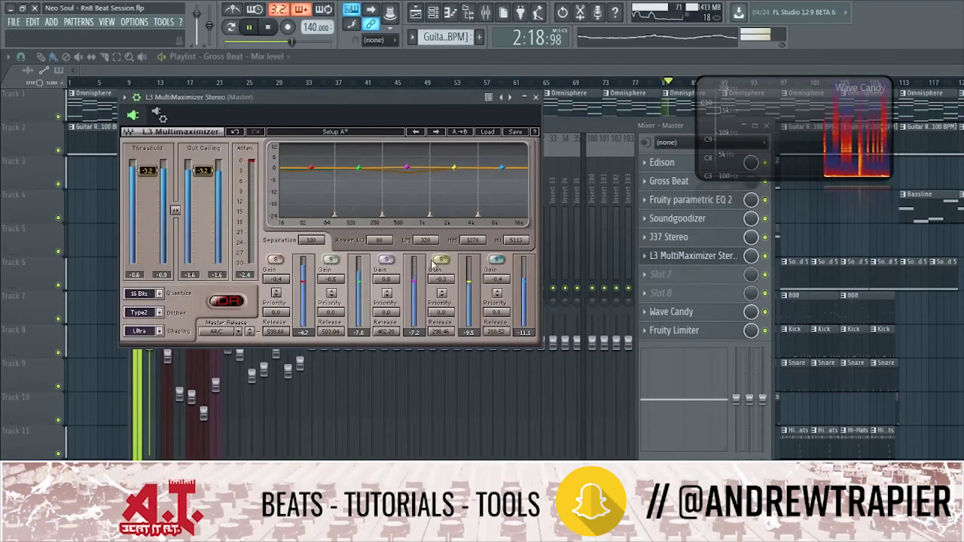
left_click_drag(175, 210, 176, 213)
left_click_drag(202, 172, 153, 173)
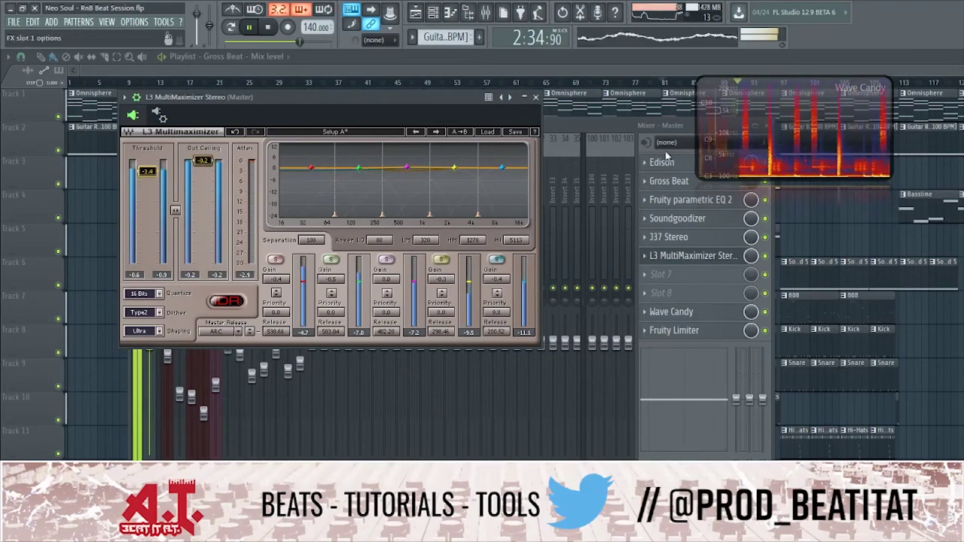
Close the L3 Multimaximizer, open the Master's Fruity Limiter and move its window clear of the used mixer tracks.
left_click(689, 256)
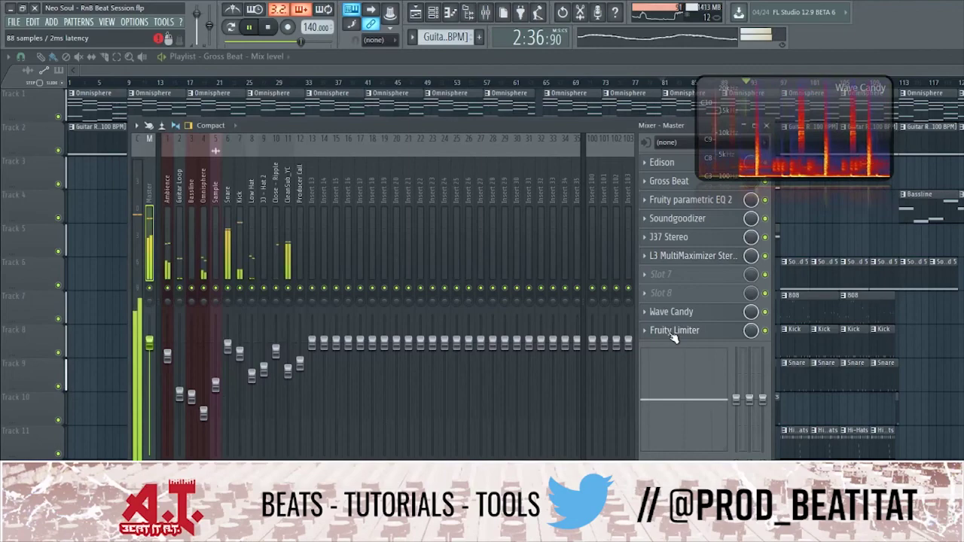
left_click(674, 331)
left_click_drag(324, 149, 792, 186)
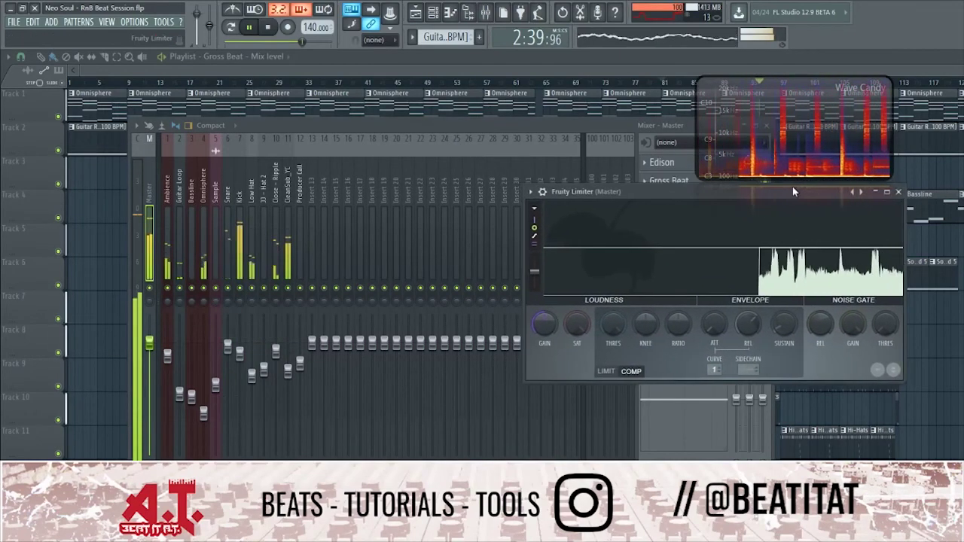
Raise the Ambience track's volume slightly and check the Sample track and the Master's level in Fruity Limiter.
left_click(562, 126)
left_click_drag(167, 356, 167, 355)
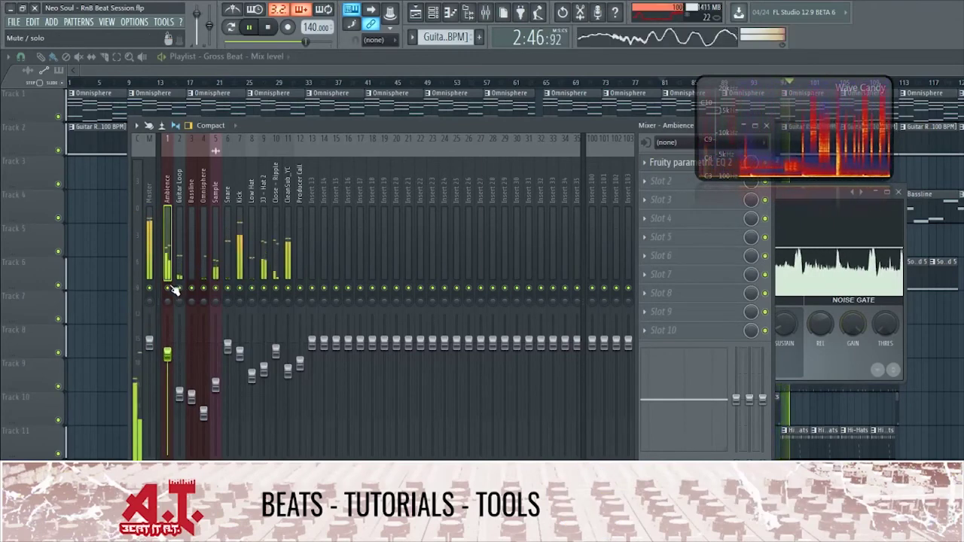
left_click(218, 251)
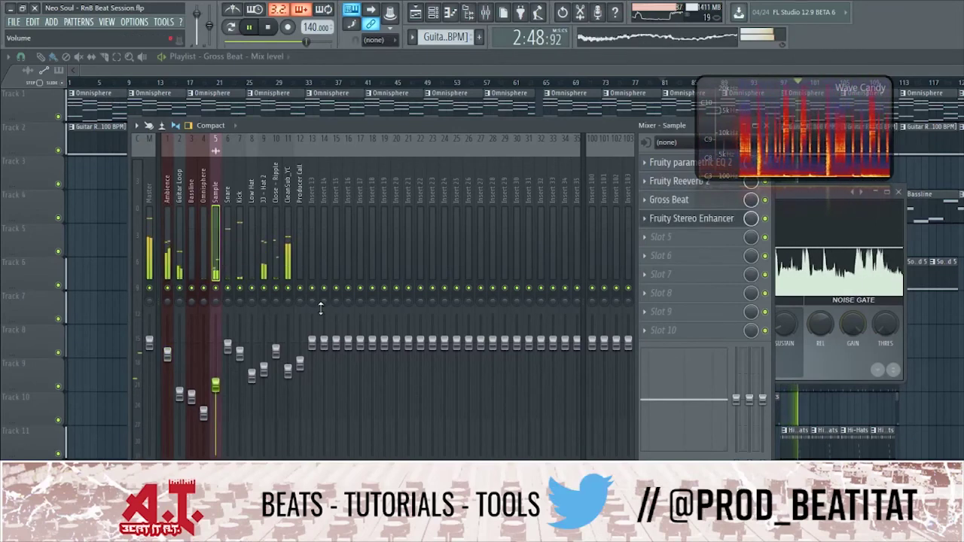
left_click(783, 265)
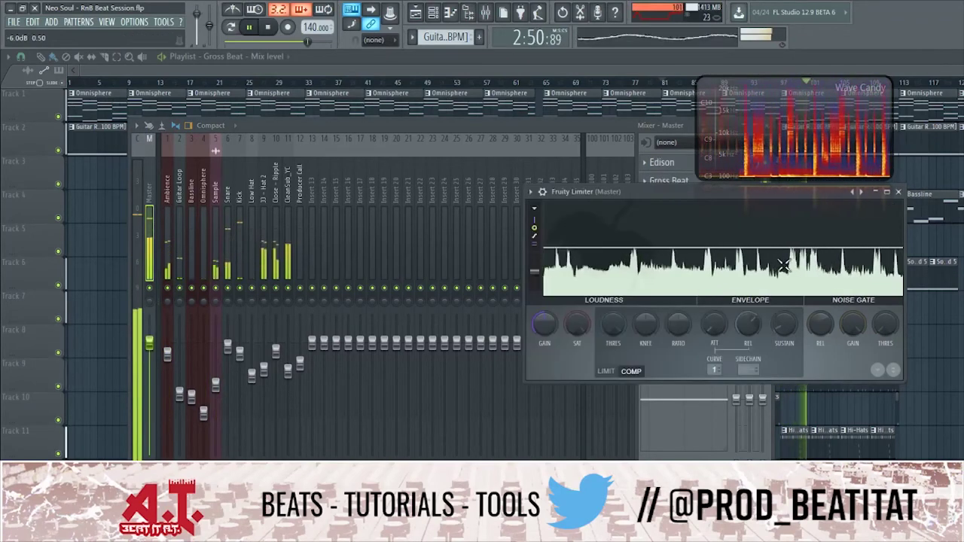
left_click(153, 216)
Set the Master's L3 Multimaximizer threshold to -3.6 dB, stop playback and close the plugin.
left_click(699, 260)
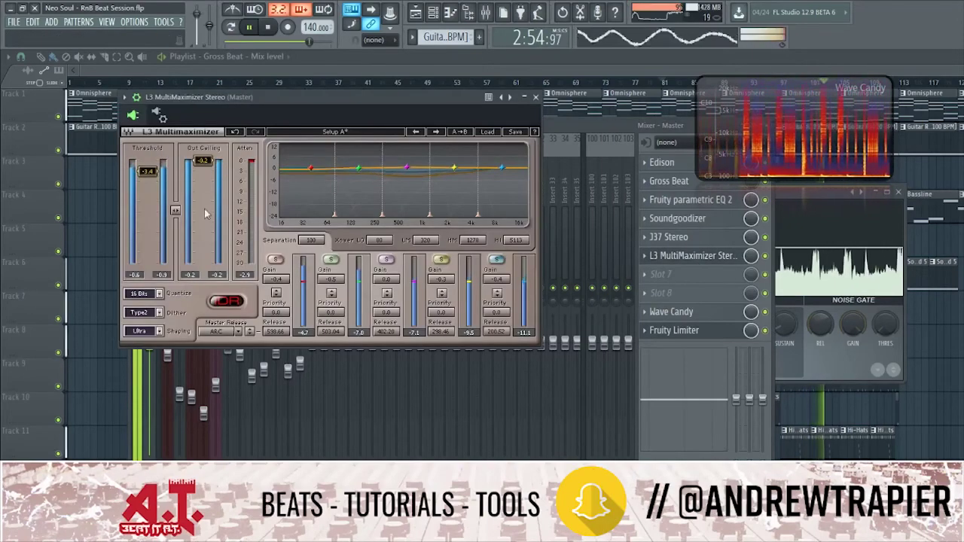
left_click_drag(148, 172, 147, 172)
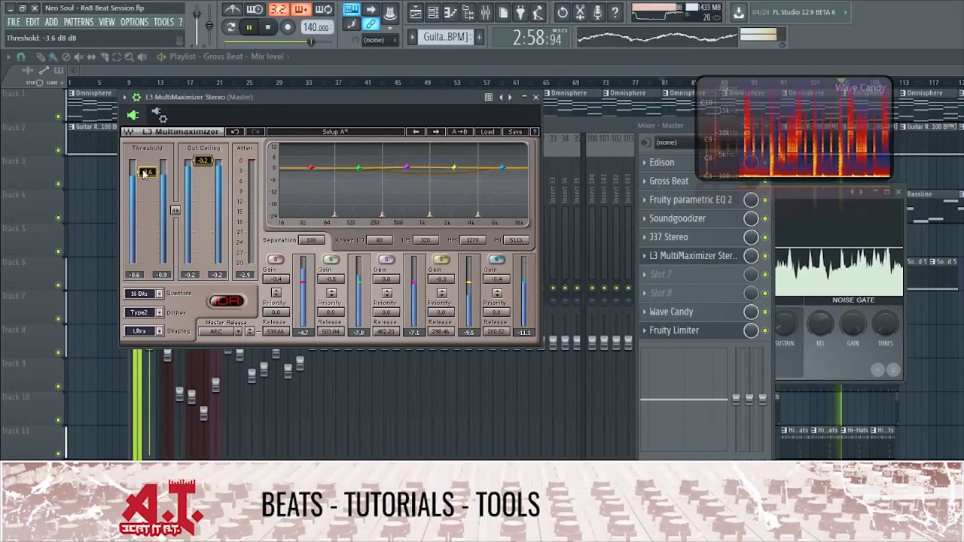
key("space")
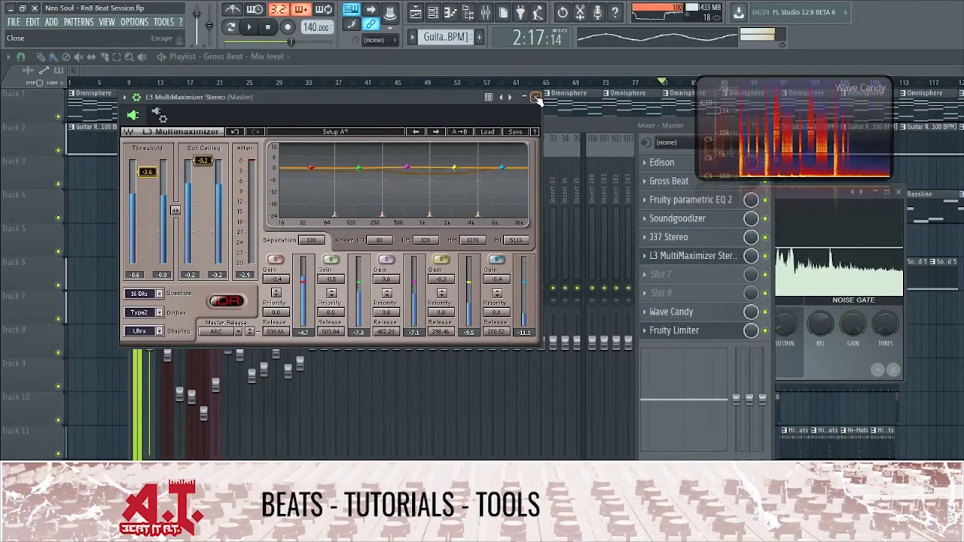
left_click(536, 99)
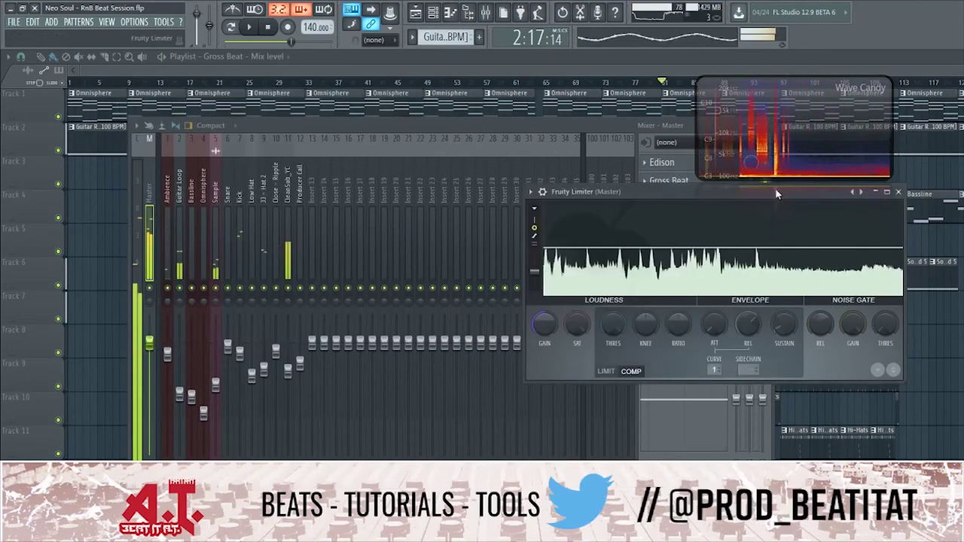
Play the mixed beat from the beginning of the song.
left_click(273, 27)
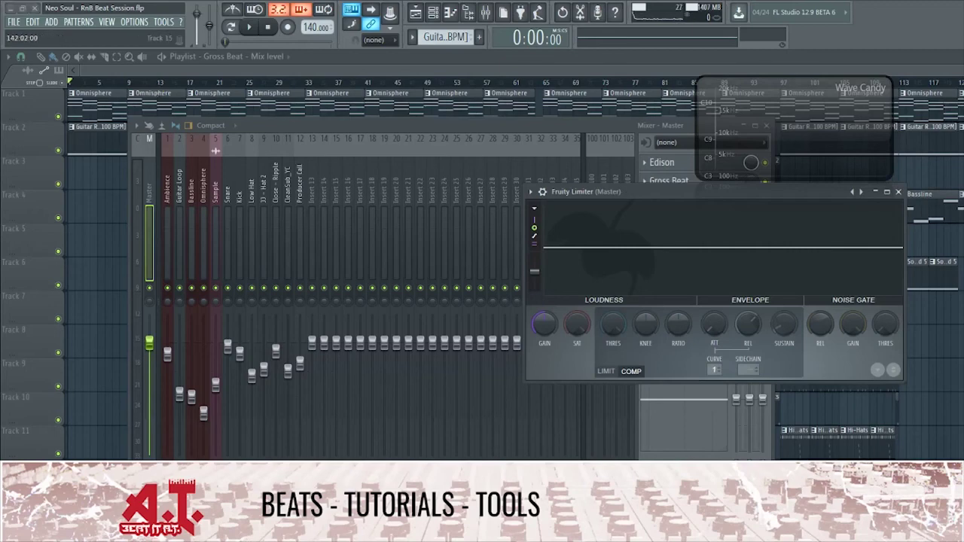
left_click(249, 27)
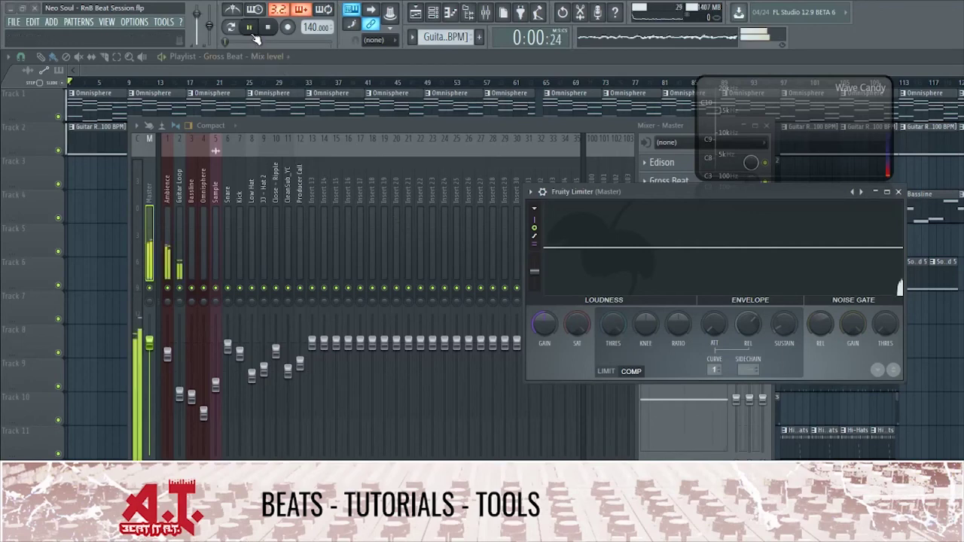